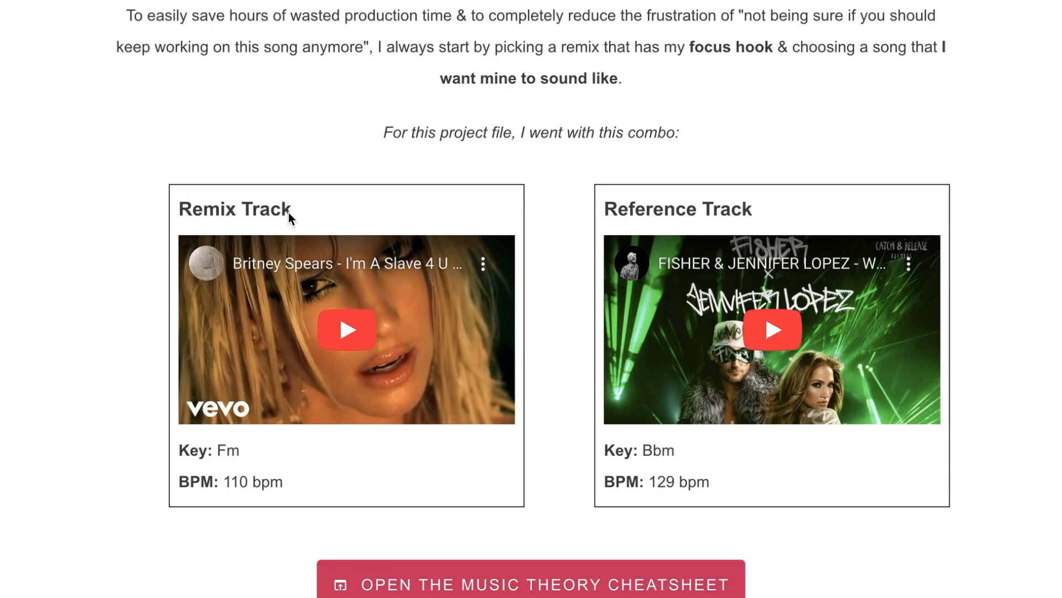
scroll(289, 213, "down", 1)
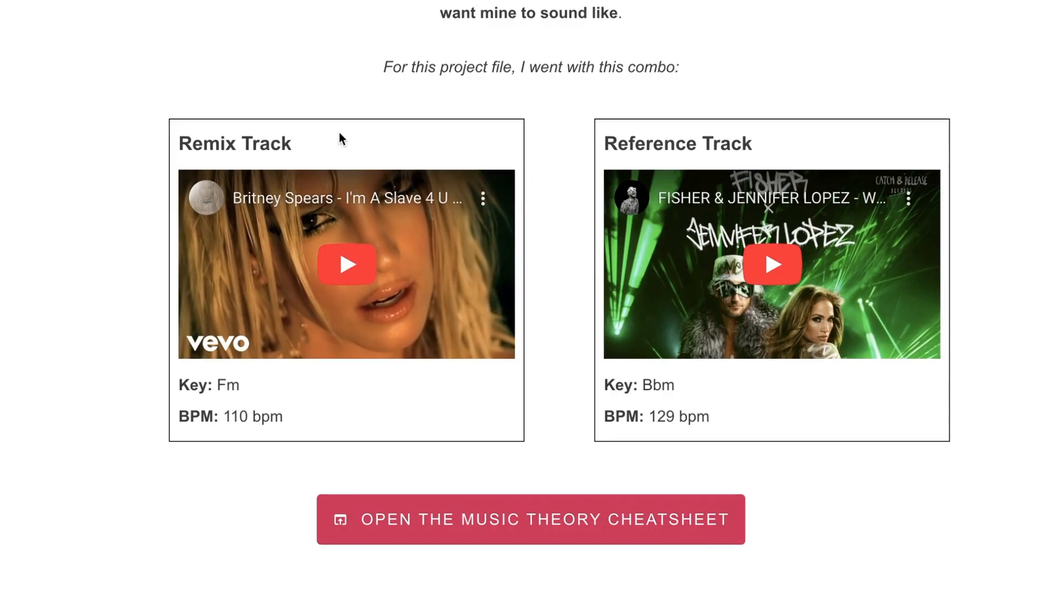
scroll(334, 131, "up", 1)
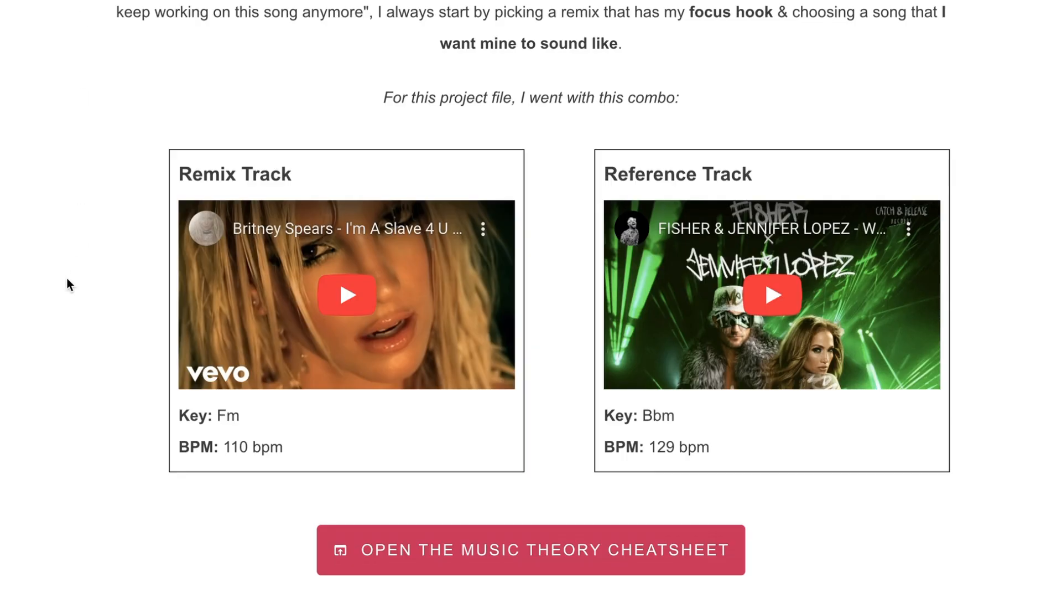
scroll(68, 282, "down", 1)
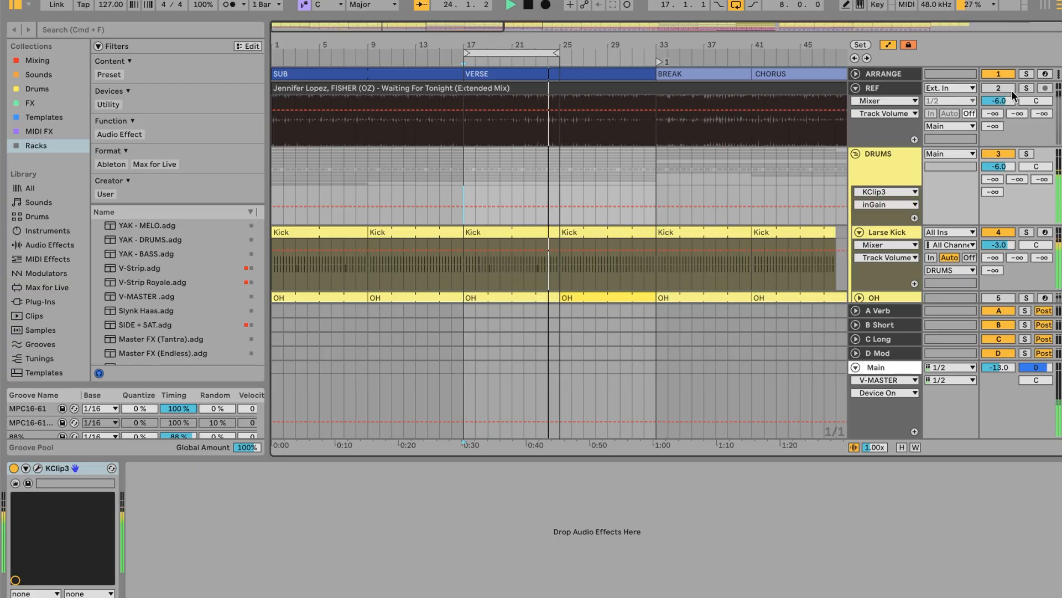
Step: Compare the reference track with the production by soloing the REF track and unsoloing it again during playback
key("s")
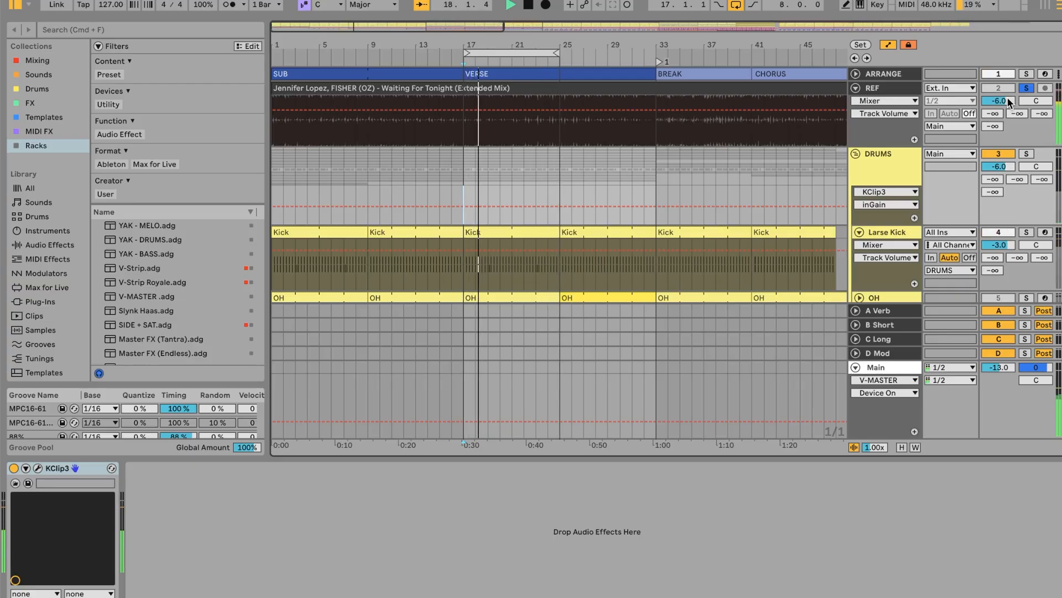
key("s")
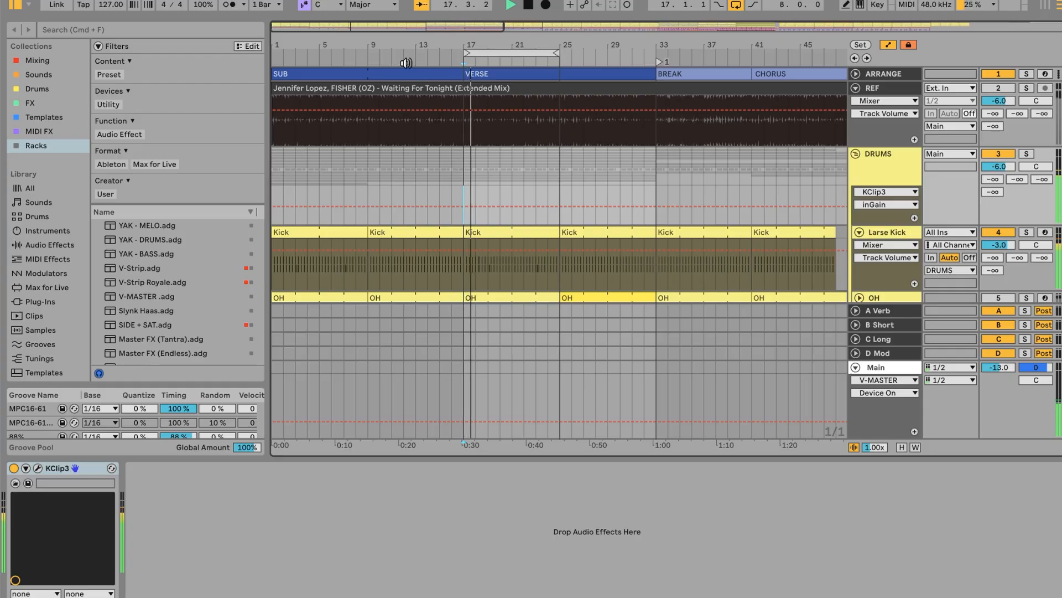
Step: Play the soloed REF track from about bar 139 in the outro to locate its isolated kick
left_click_drag(382, 53, 312, 44)
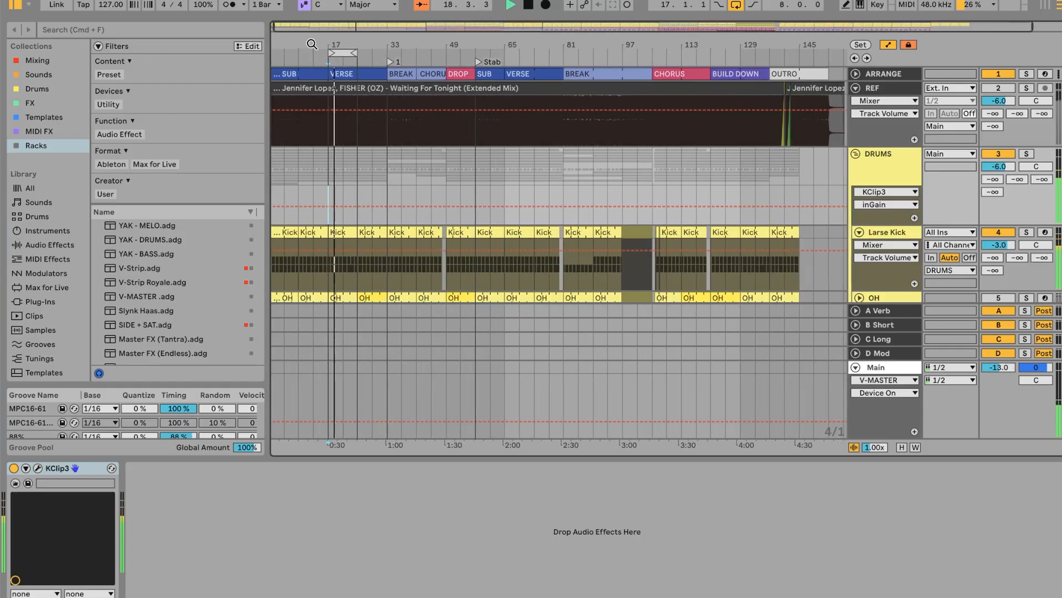
left_click_drag(793, 46, 793, 67)
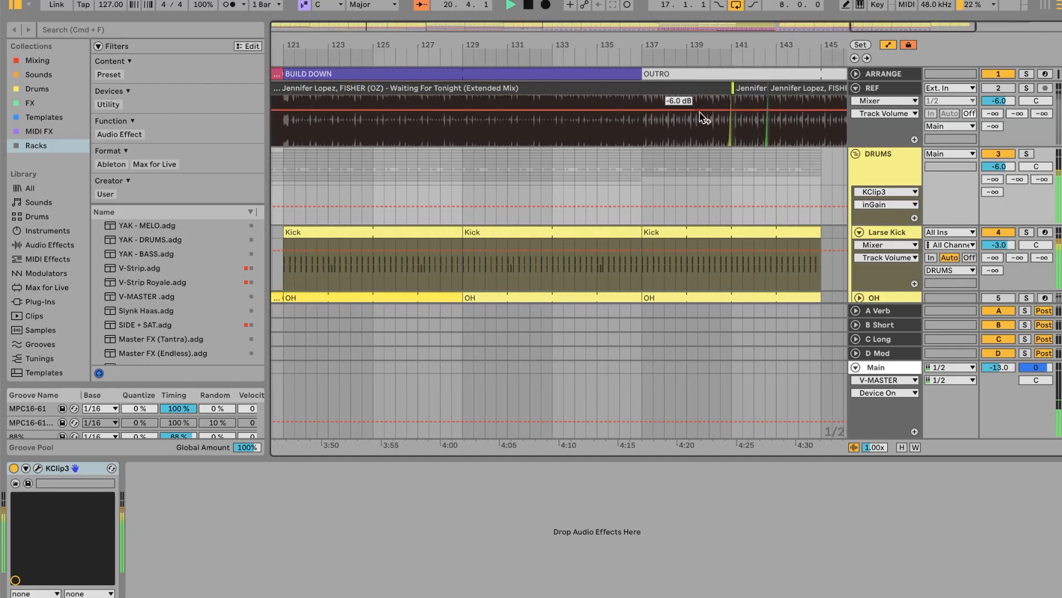
left_click(697, 139)
key("space")
key("space")
key("s")
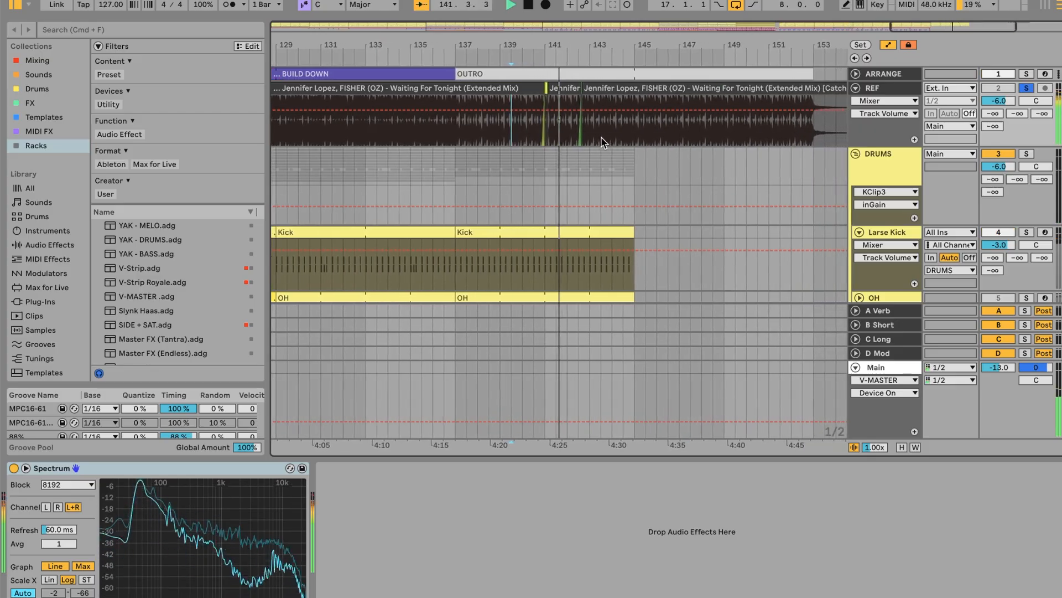
key("space")
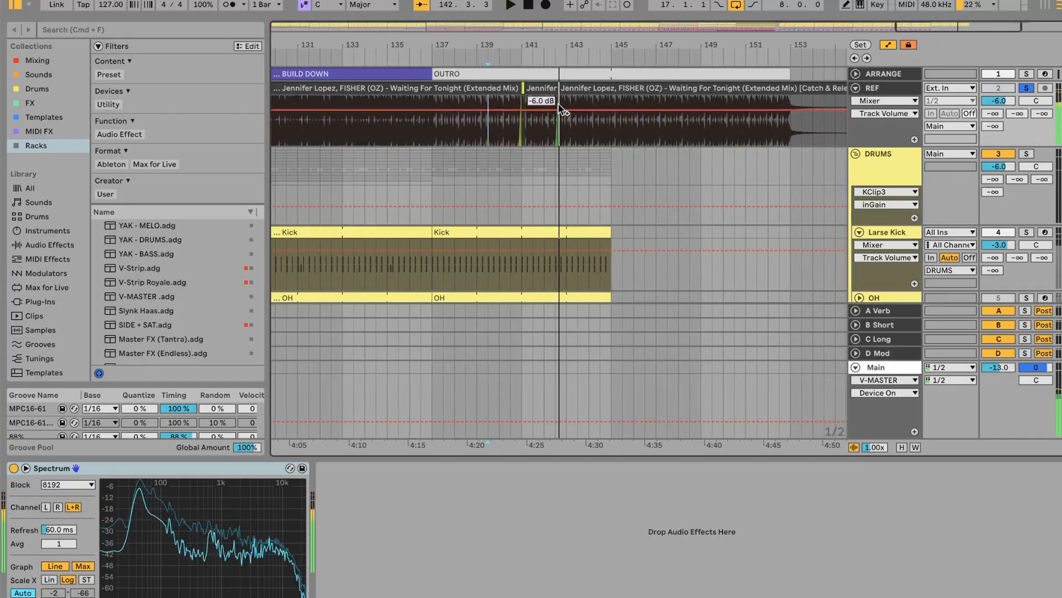
Step: Audition the short green kick slice at bar 141 of the soloed REF track
key("plus")
key("plus")
key("plus")
key("plus")
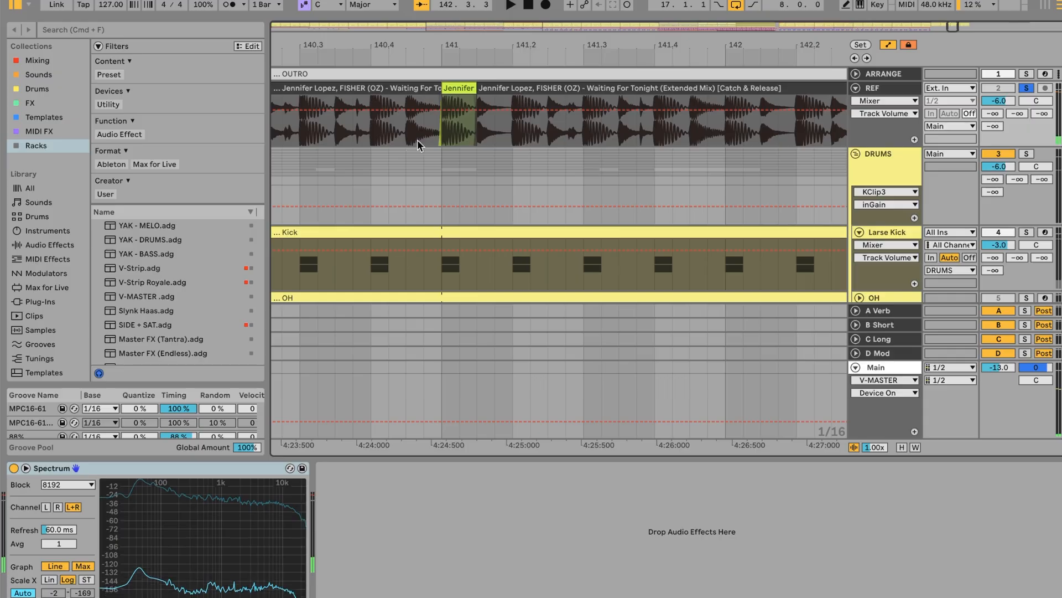
key("space")
key("space")
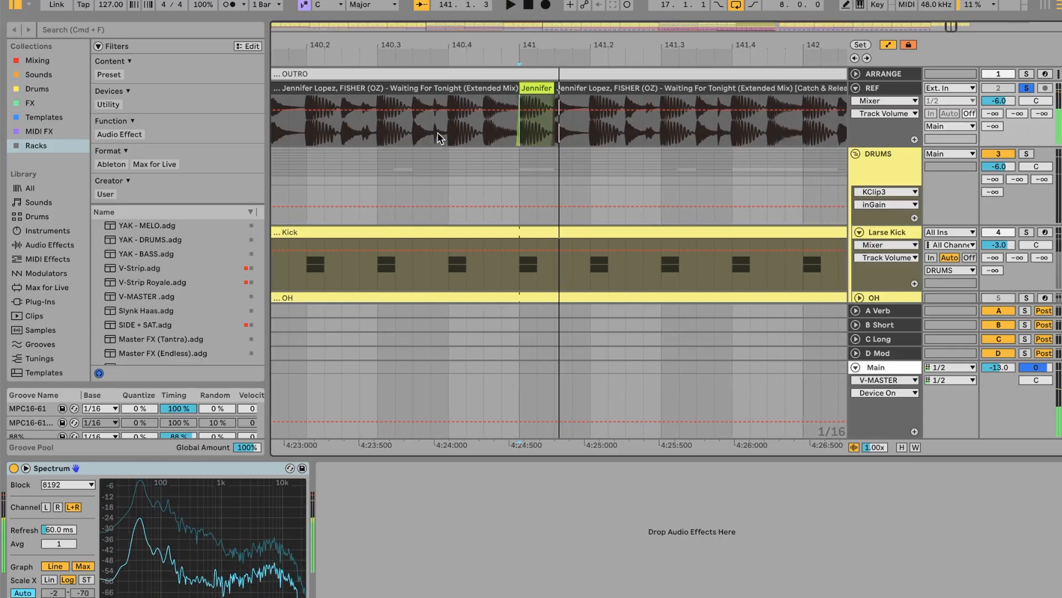
Step: Reveal the green kick slice at bar 141 in the browser and search for similar sounds
left_click(524, 92)
right_click(525, 91)
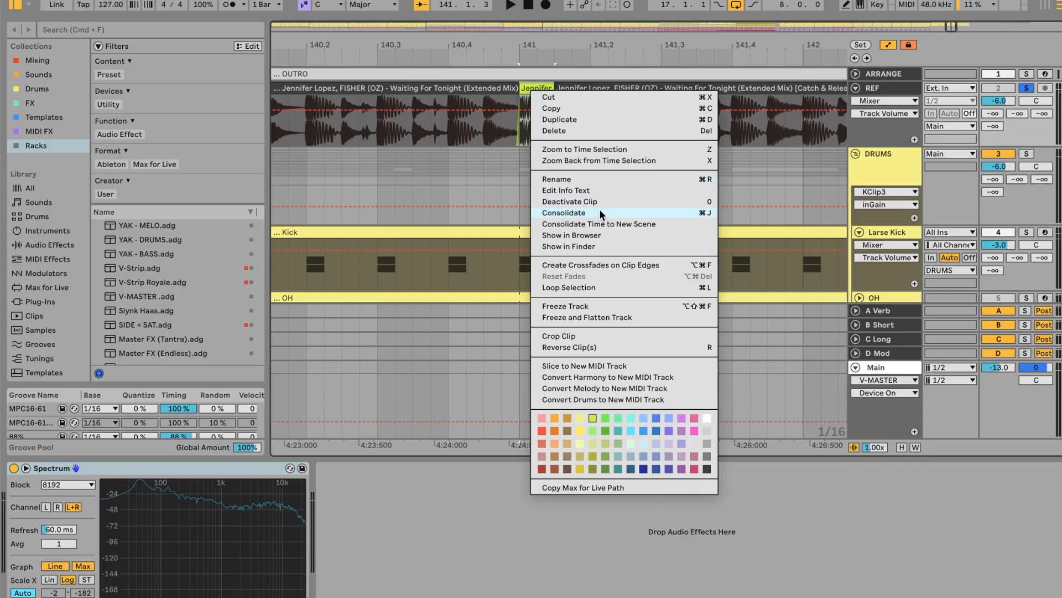
left_click(502, 134)
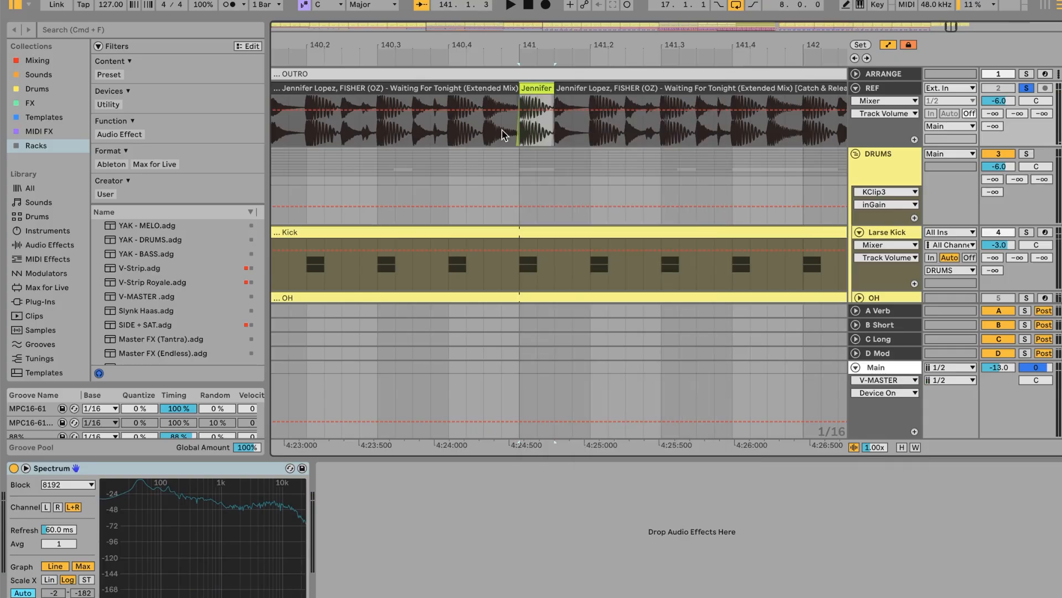
right_click(534, 87)
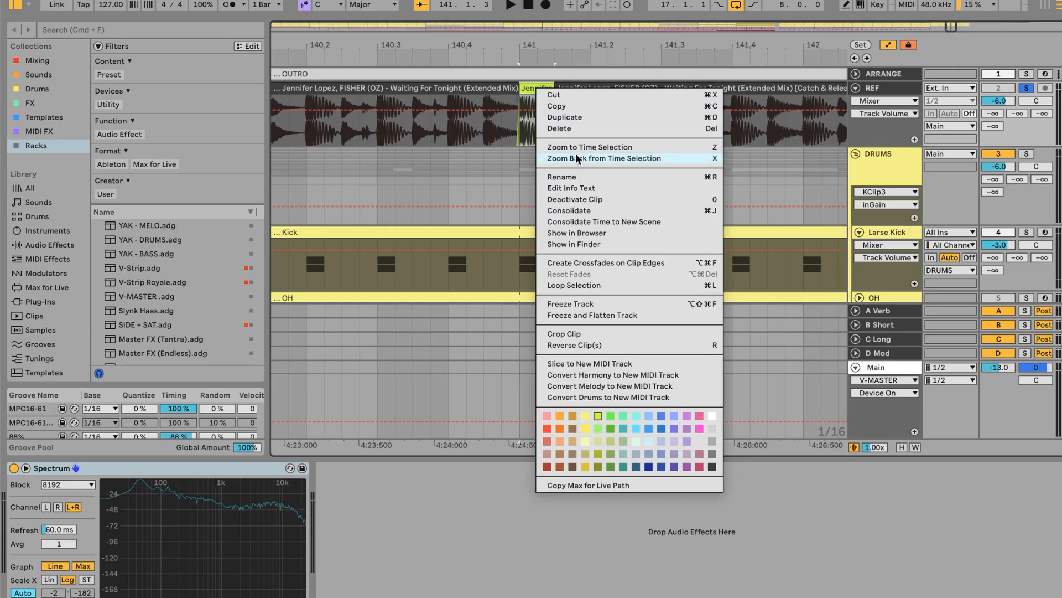
left_click(588, 235)
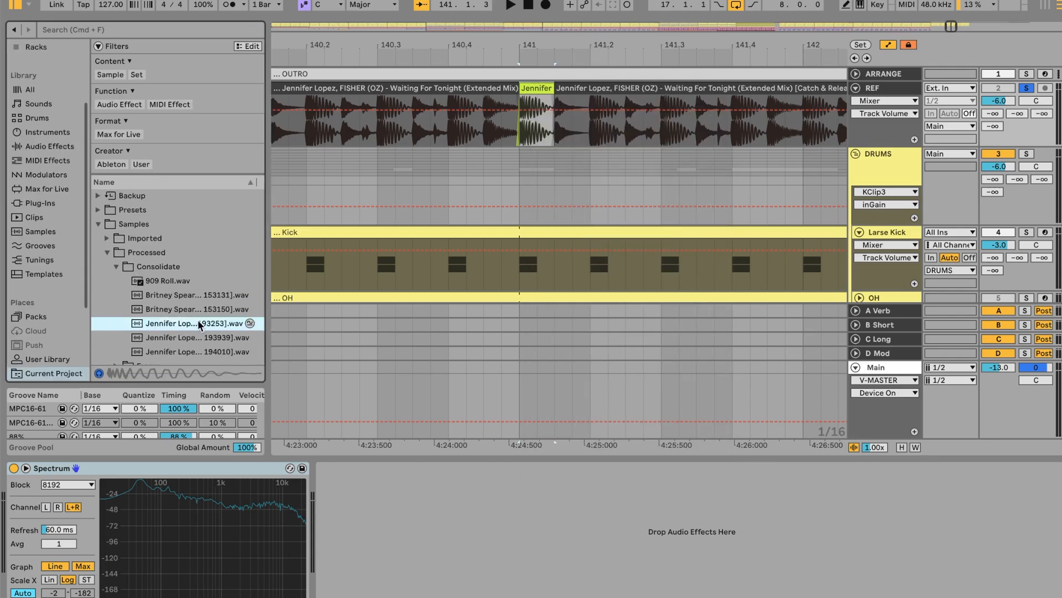
left_click(250, 323)
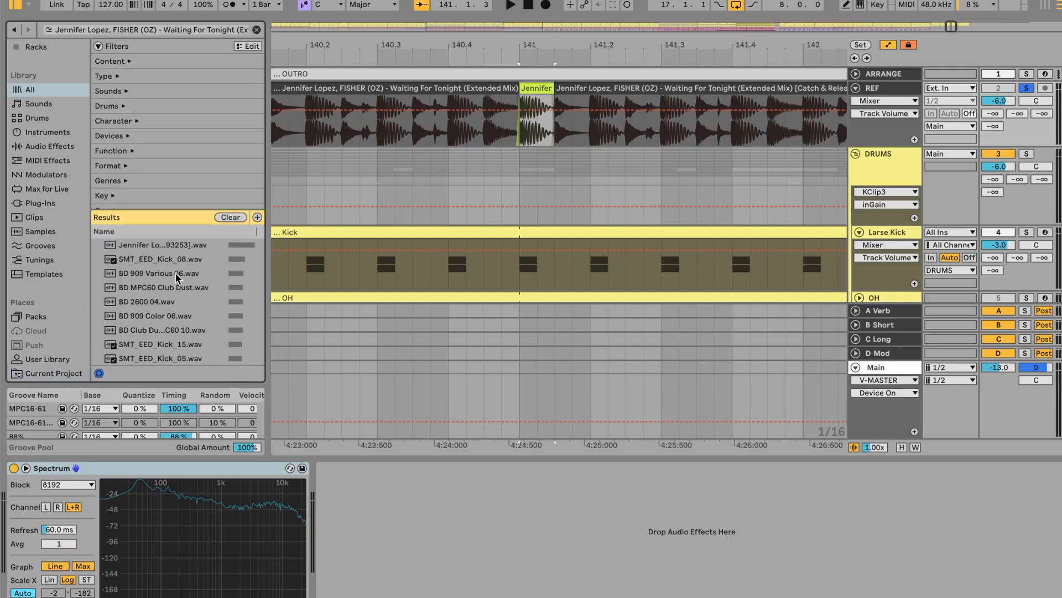
Step: Audition the BD 909 Various 06, BD MPC60 Club Dust and SMT_EED_Kick_08 samples against the original reference kick
left_click(169, 273)
left_click(163, 287)
left_click(160, 273)
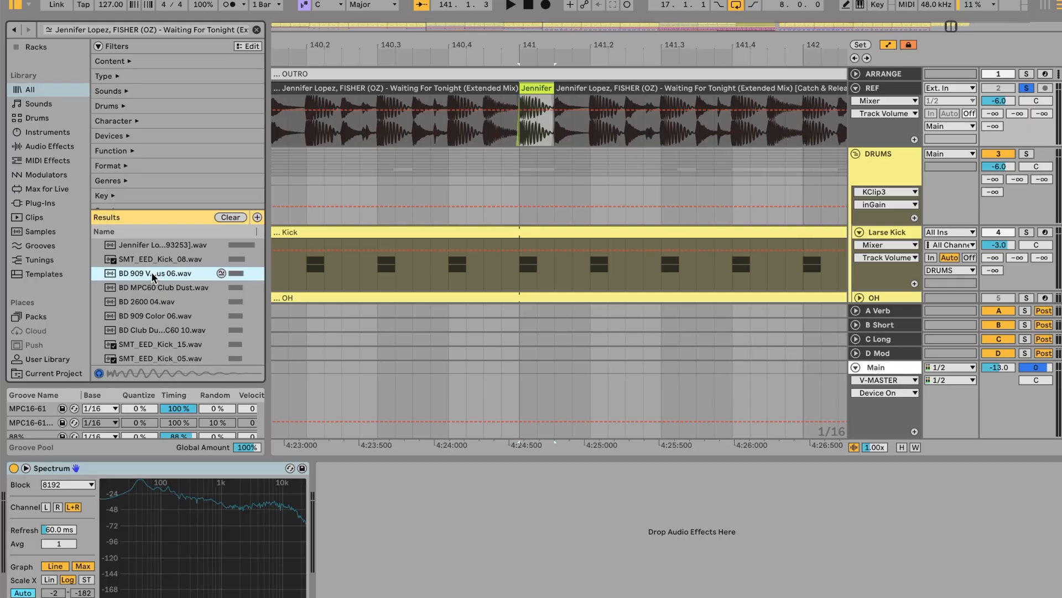
left_click(148, 260)
left_click(146, 247)
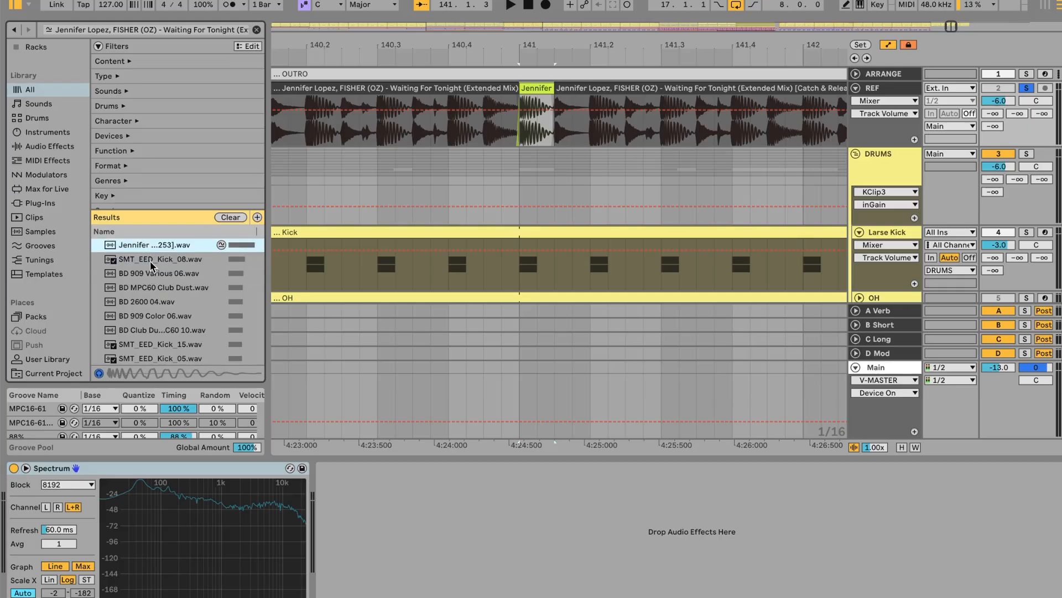
left_click(150, 260)
left_click(154, 283)
left_click(150, 273)
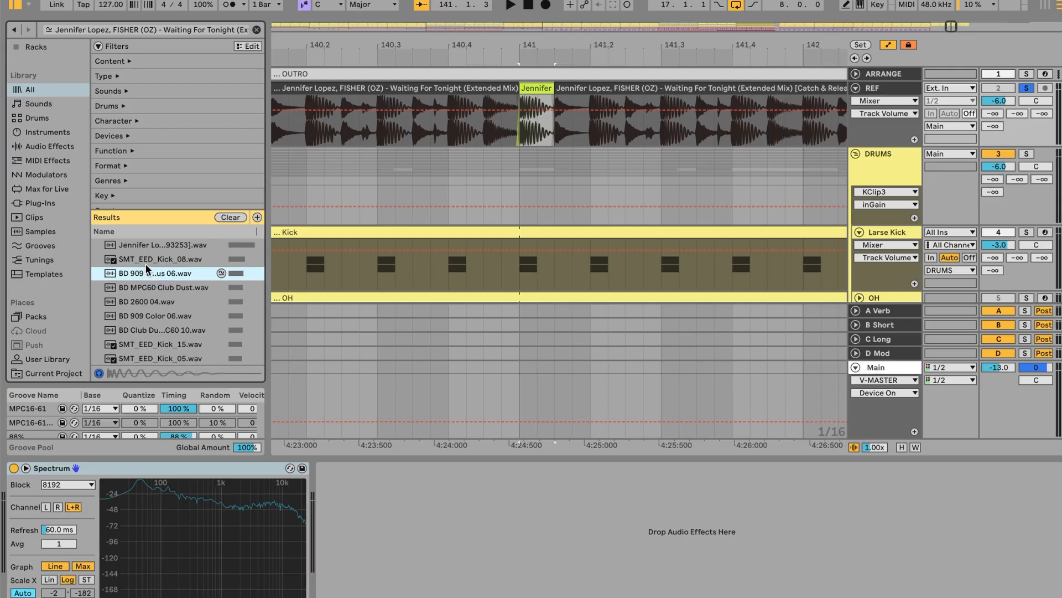
left_click(145, 262)
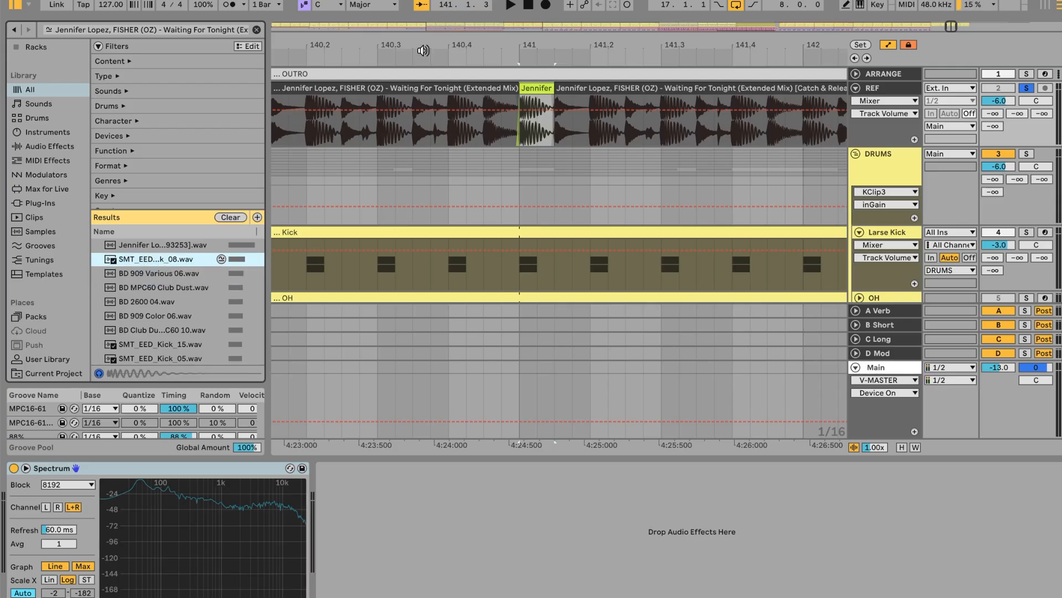
Step: Select the verse Kick clip at bar 17 on the Larse Kick track and play the arrangement from there
key("w")
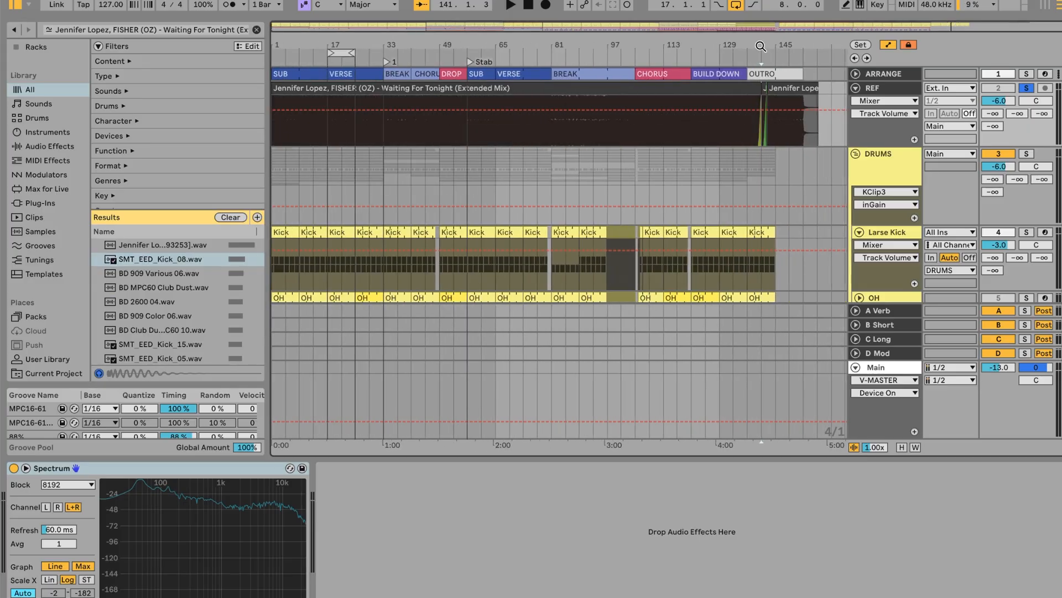
left_click(343, 231)
key("space")
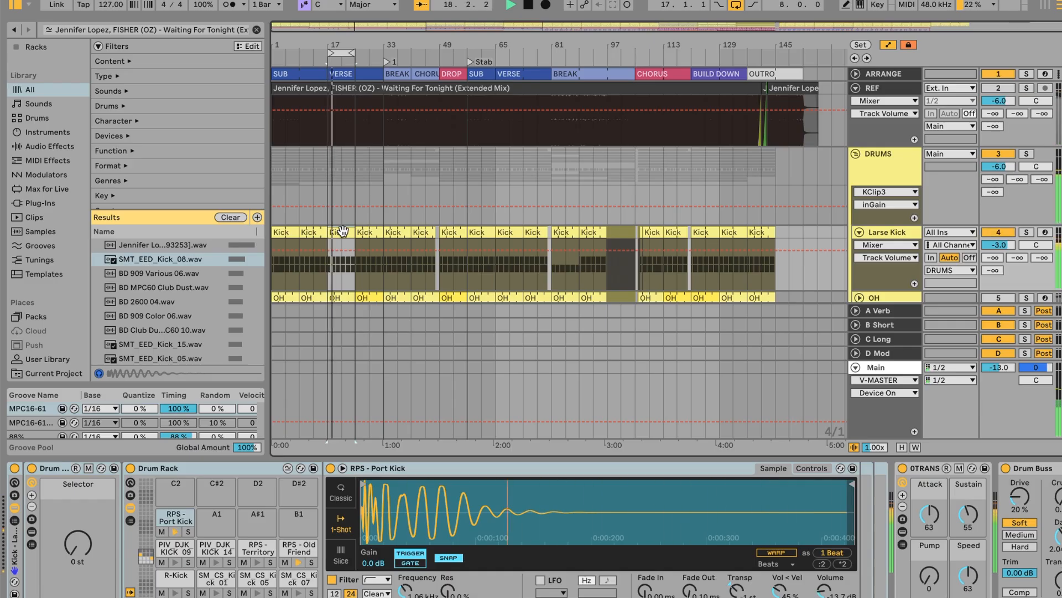
left_click_drag(324, 46, 324, 46)
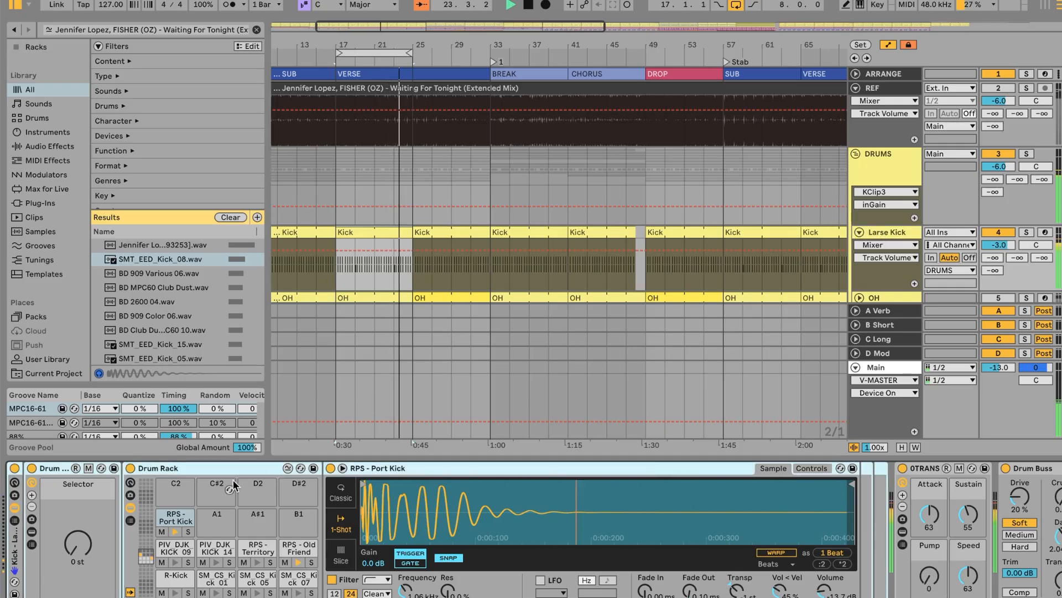
Step: Inspect the RPS - Port Kick and RPS - Old Friend EDM Kick samples, and show the Port Kick's controls
left_click(173, 522)
left_click(300, 550)
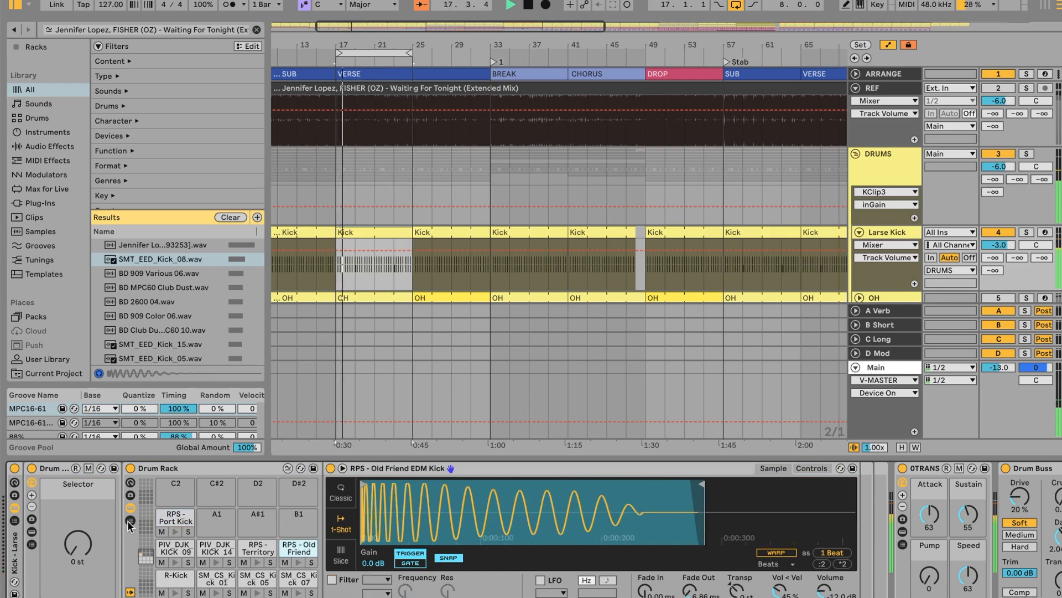
left_click(176, 518)
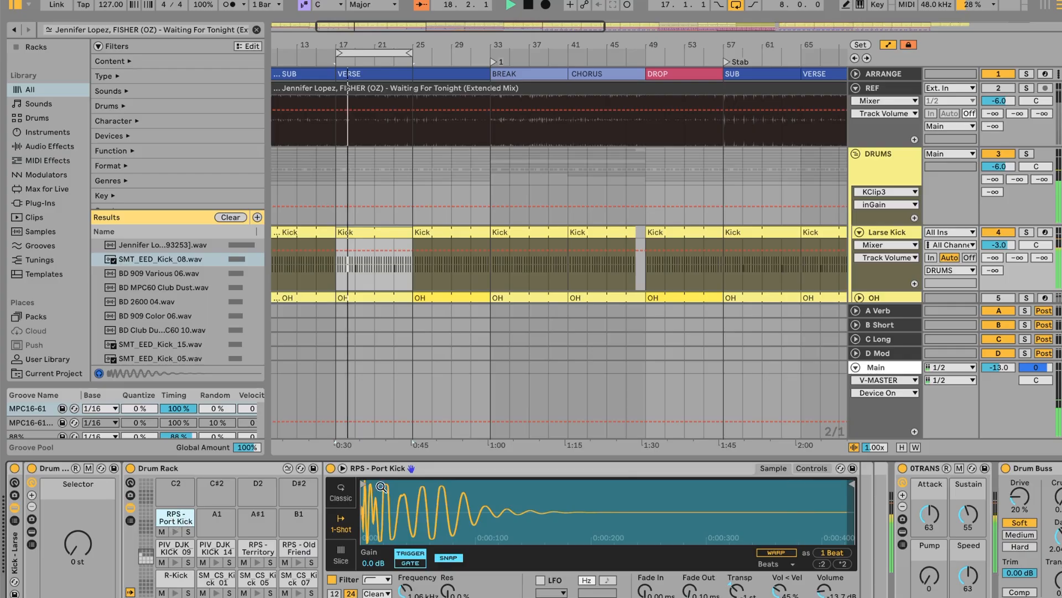
left_click(814, 468)
Step: Listen to each kick layer alone by soloing and unsoloing the RPS - Port Kick and RPS - Old Friend pads
left_click(190, 532)
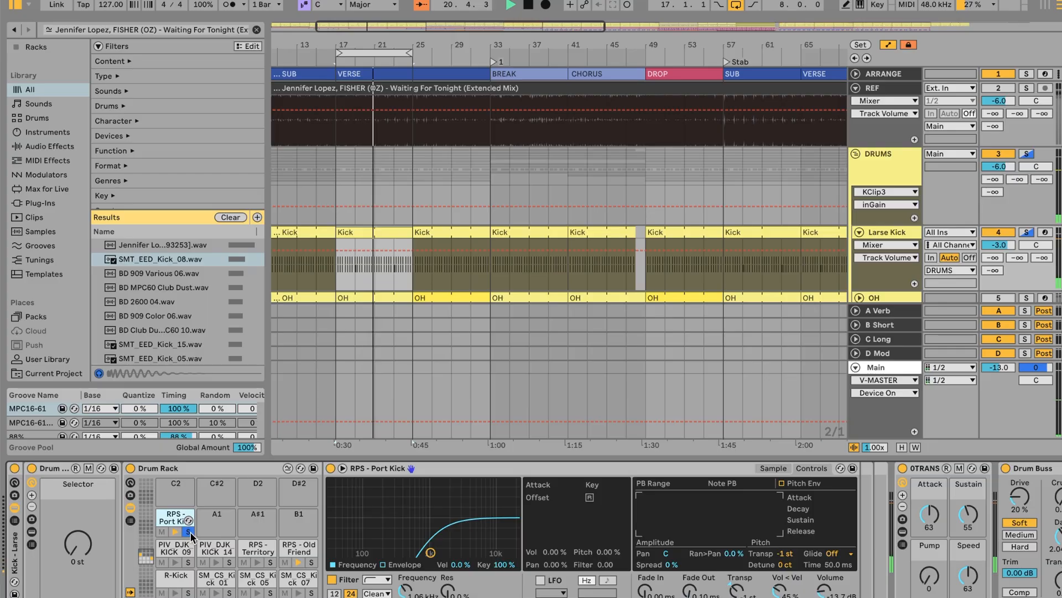
left_click(190, 532)
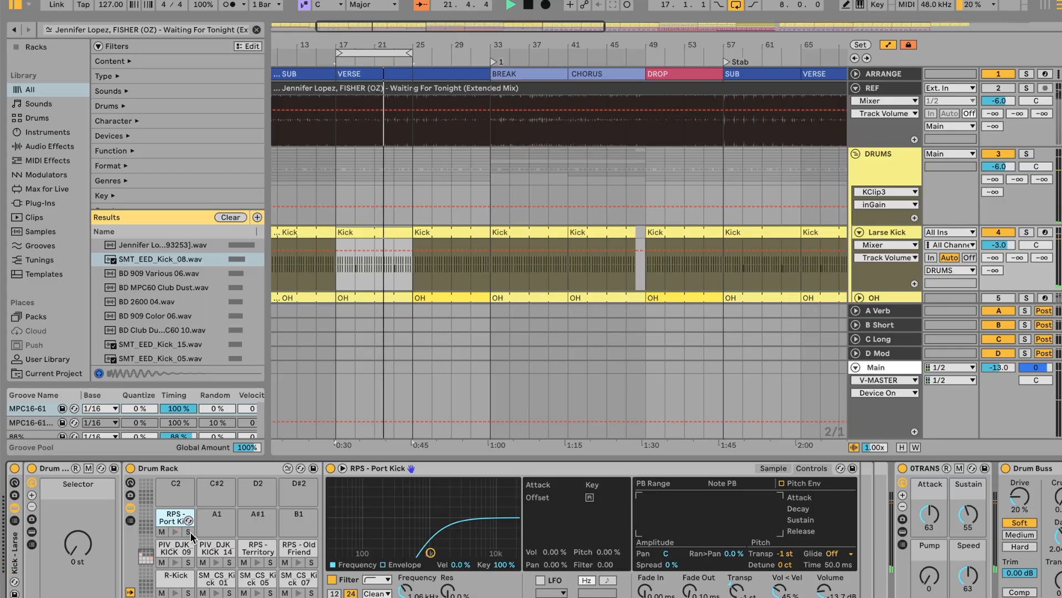
left_click(311, 563)
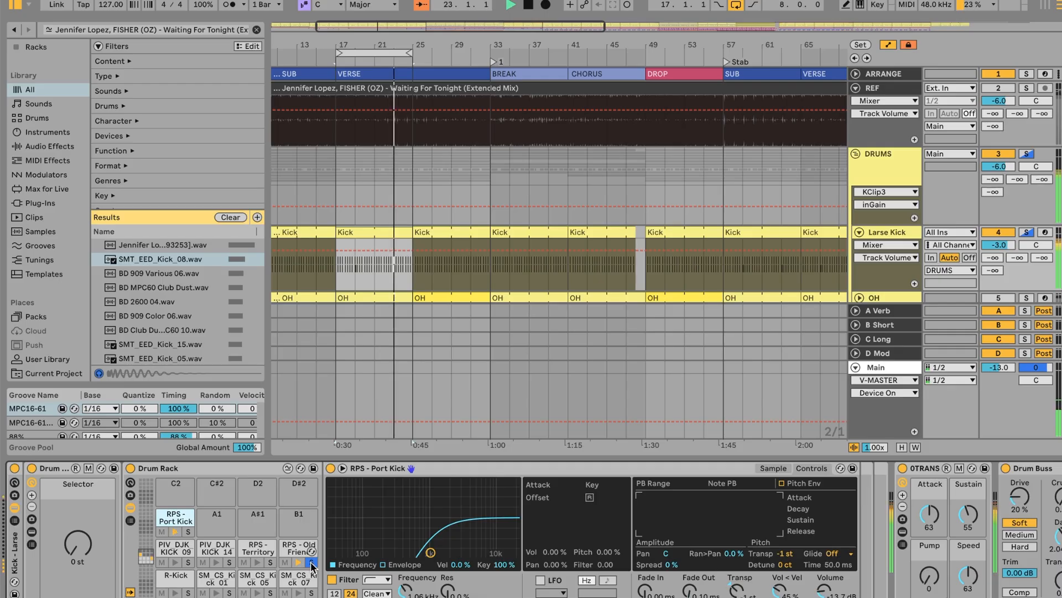
left_click(311, 563)
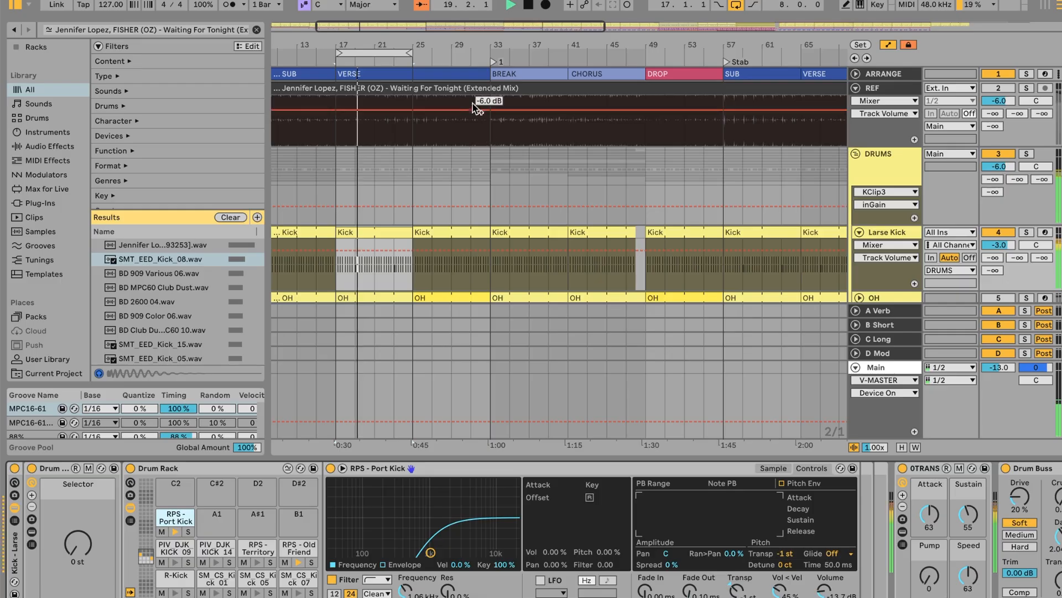
Step: Loop the outro from bar 137 and set the Boom amount of the Larse Kick track's Drum Buss to 50%
left_click_drag(451, 51, 763, 102)
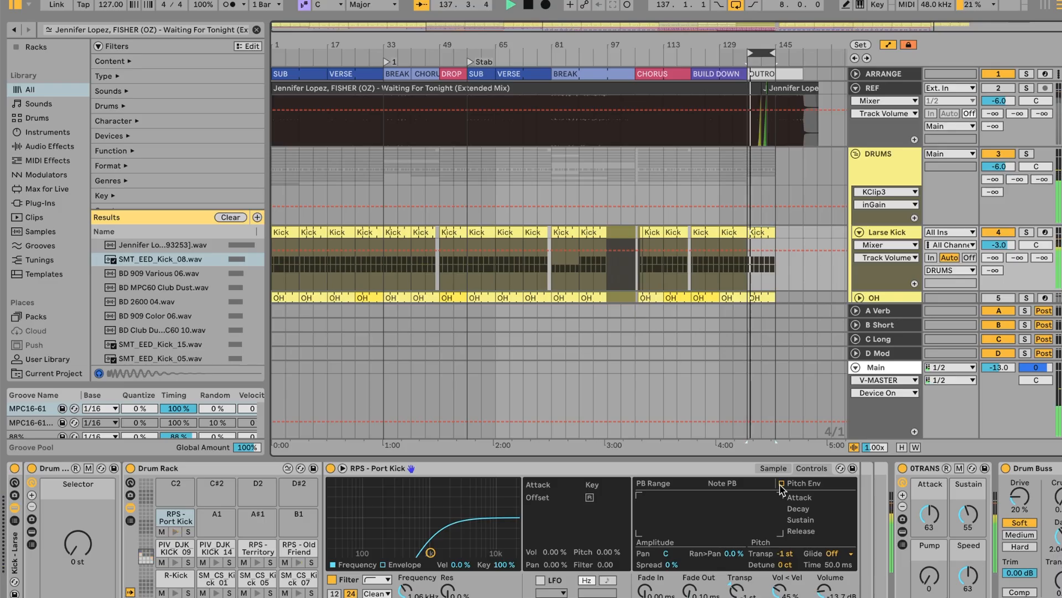
scroll(830, 525, "right", 5)
left_click(830, 470)
left_click_drag(804, 497, 804, 490)
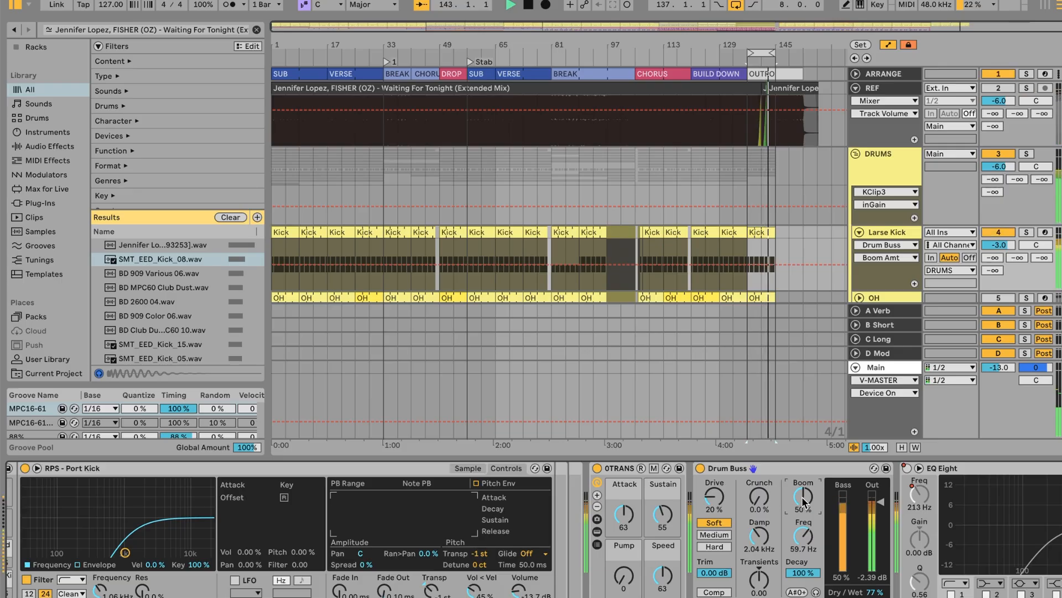
Step: Check the note pattern of the outro Kick clip, and return to the RPS - Port Kick filter display in the Drum Rack
double_click(758, 228)
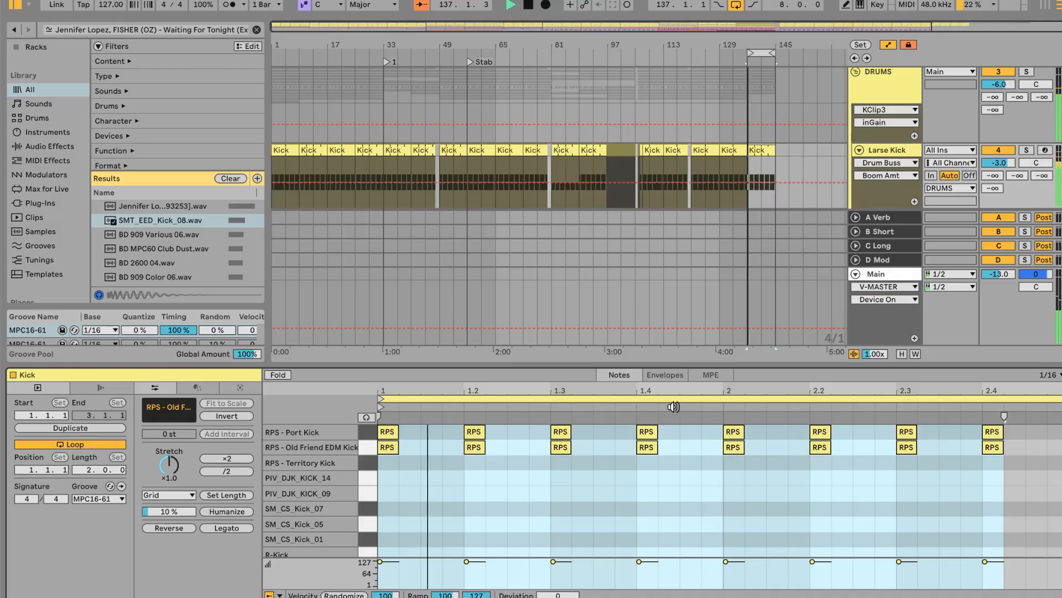
key("shift+Tab")
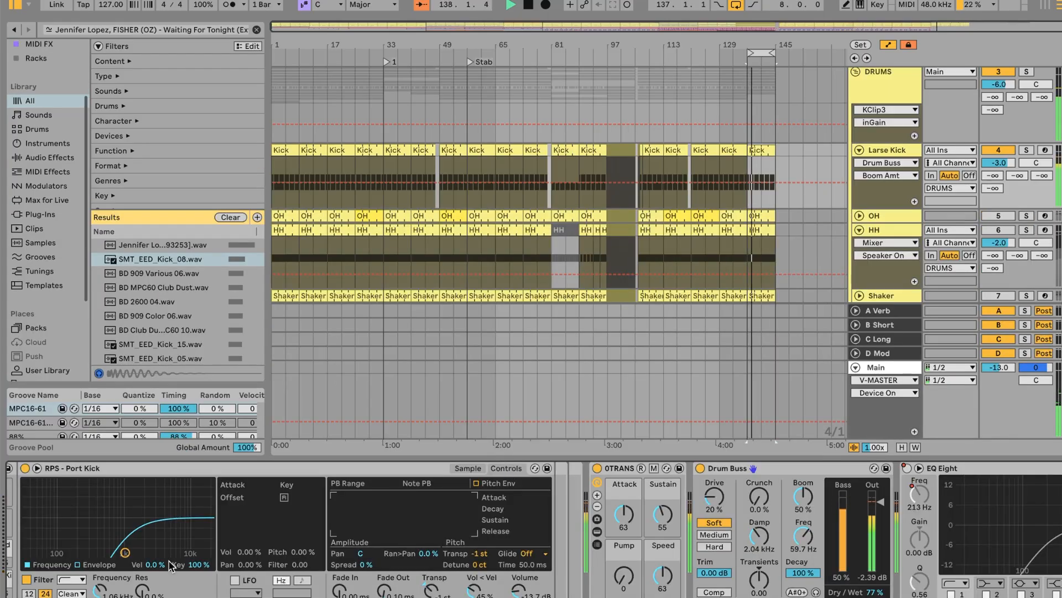
scroll(332, 525, "left", 5)
left_click(177, 522)
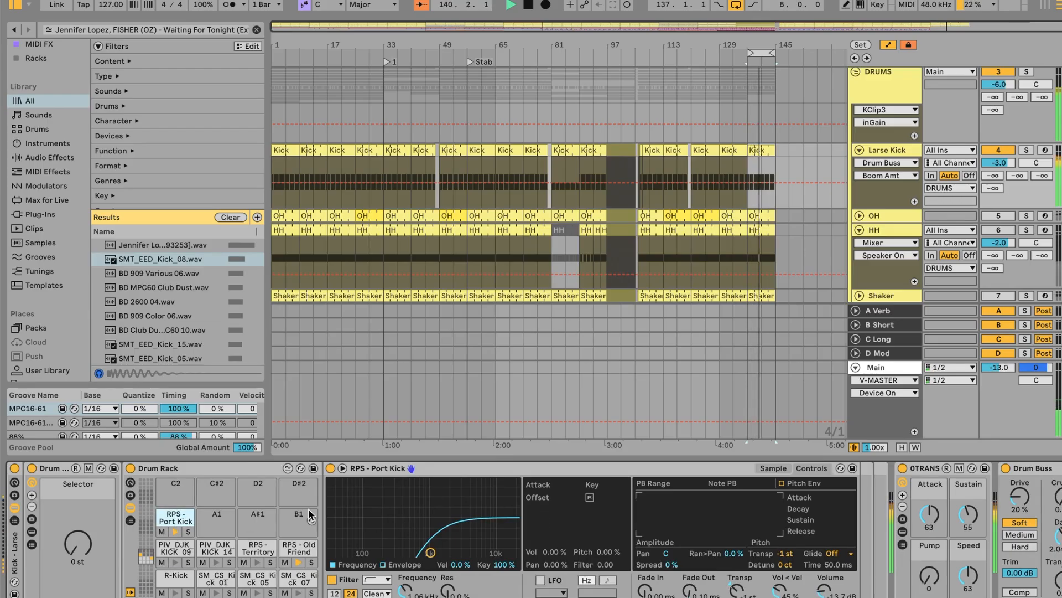
left_click(445, 478)
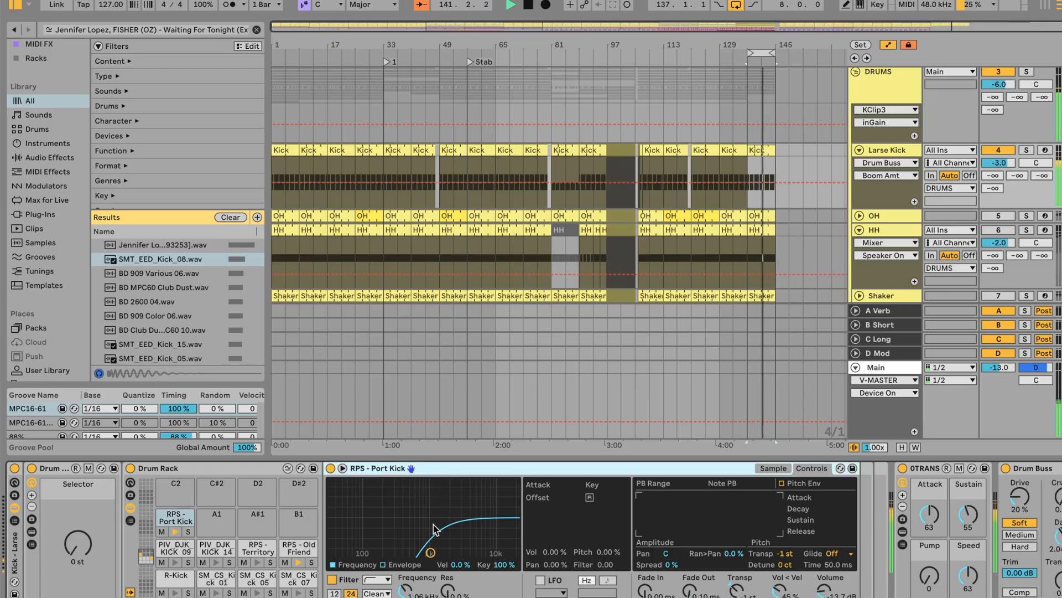
Step: Lower the RPS - Port Kick filter frequency to 994 Hz, and show the settings of the RPS - Old Friend pad
left_click(430, 553)
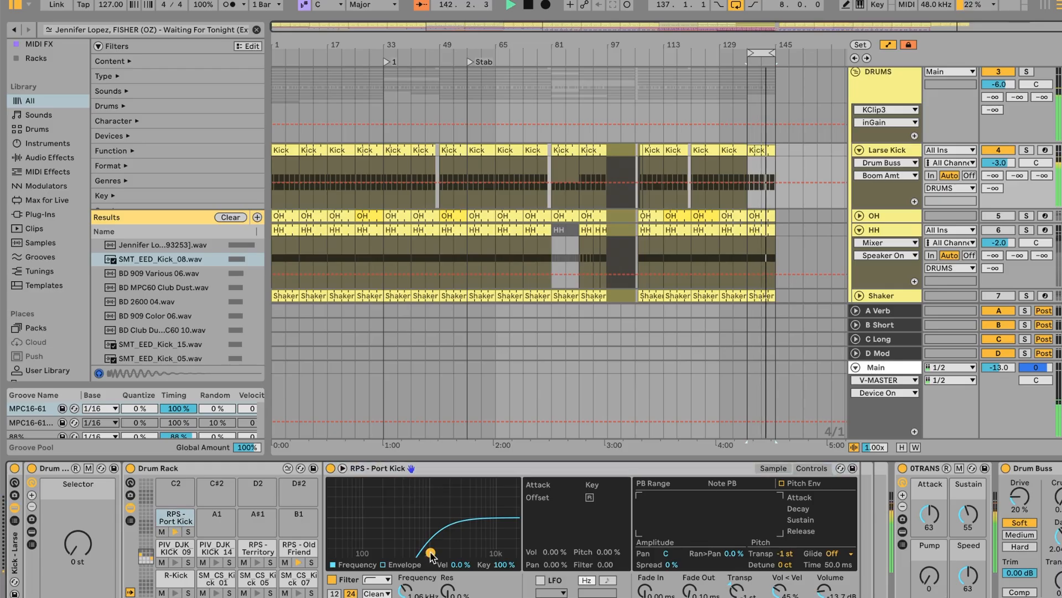
left_click_drag(430, 552, 429, 552)
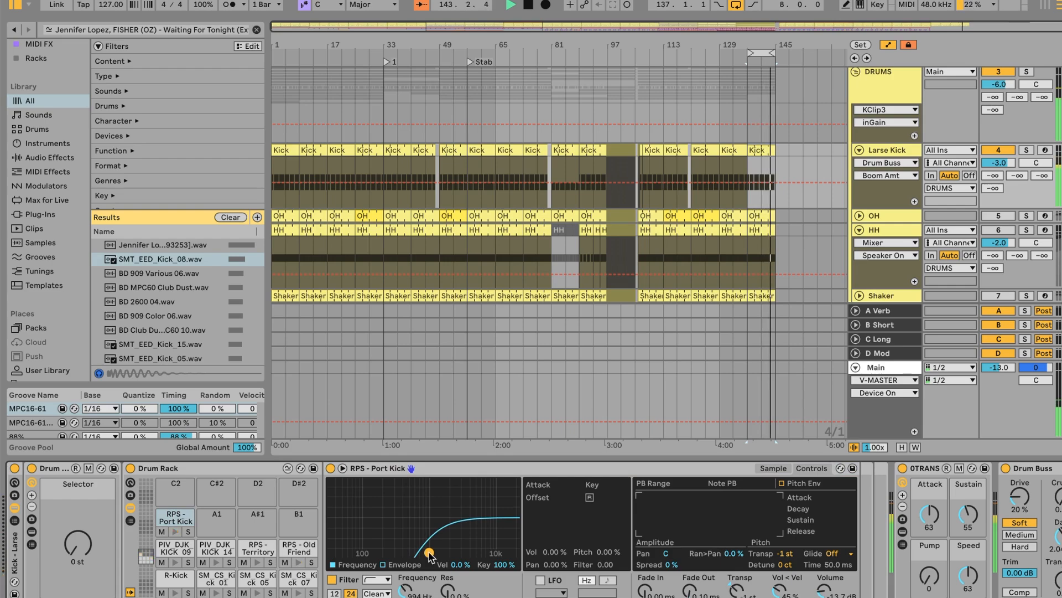
left_click(296, 549)
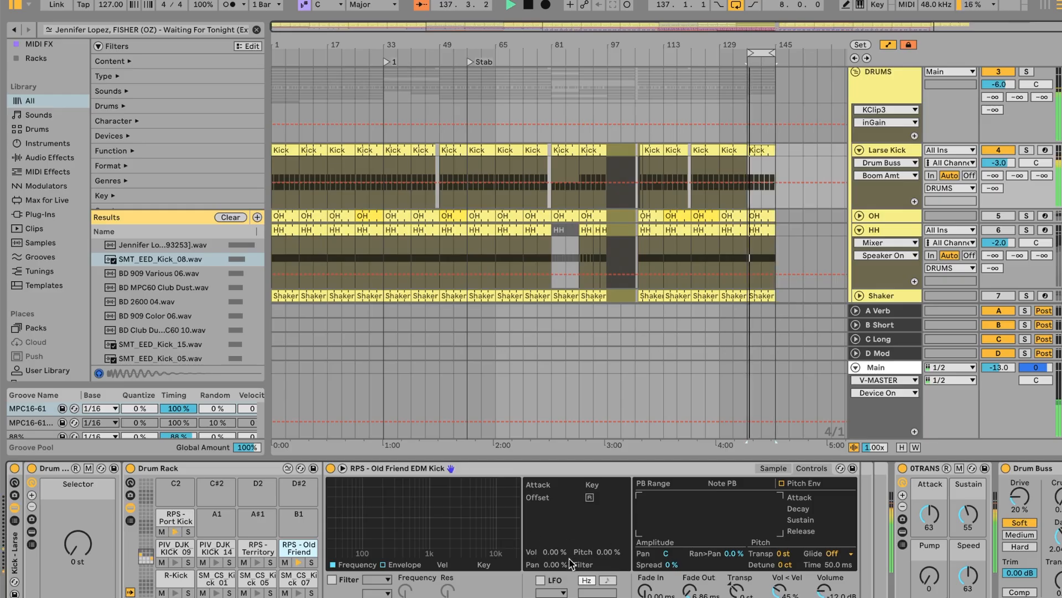
Step: Inspect the kHs Transient Shaper inside the kick chain's 0TRANS rack, and hide its plug-in window and the rack's devices again
scroll(569, 559, "right", 10)
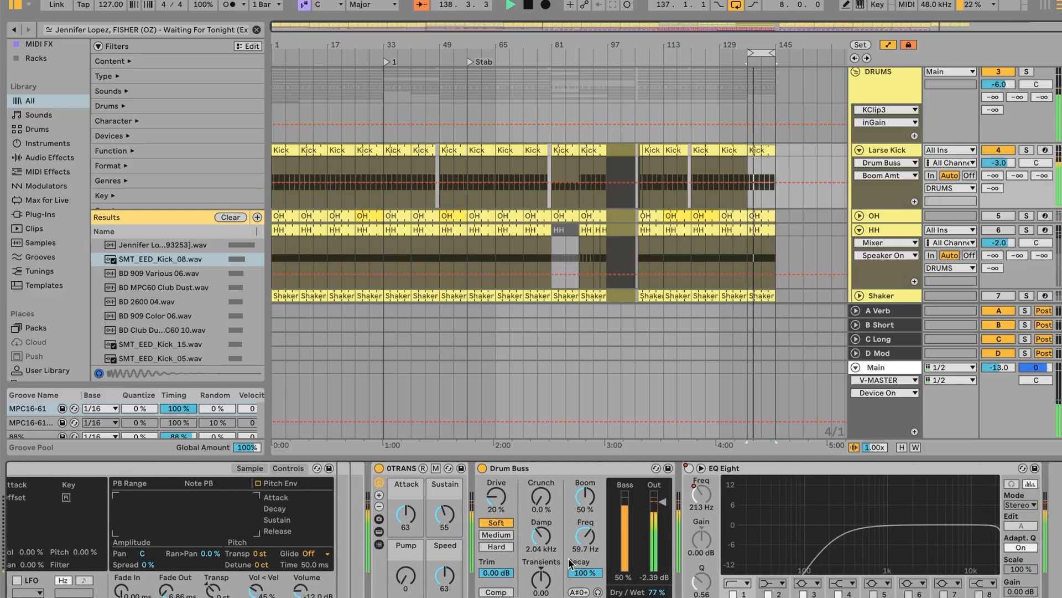
left_click(405, 469)
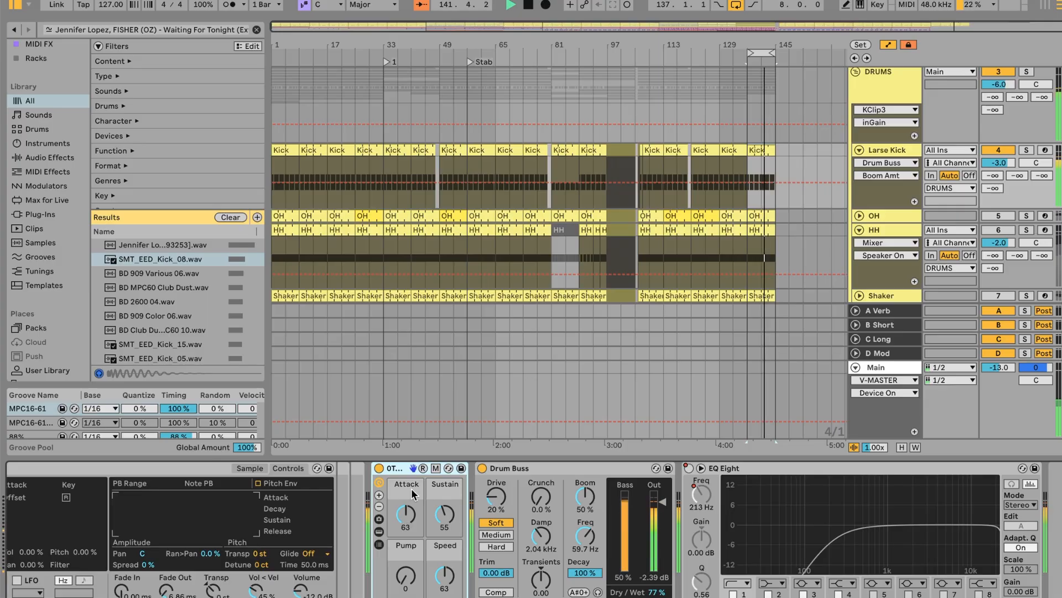
left_click(379, 523)
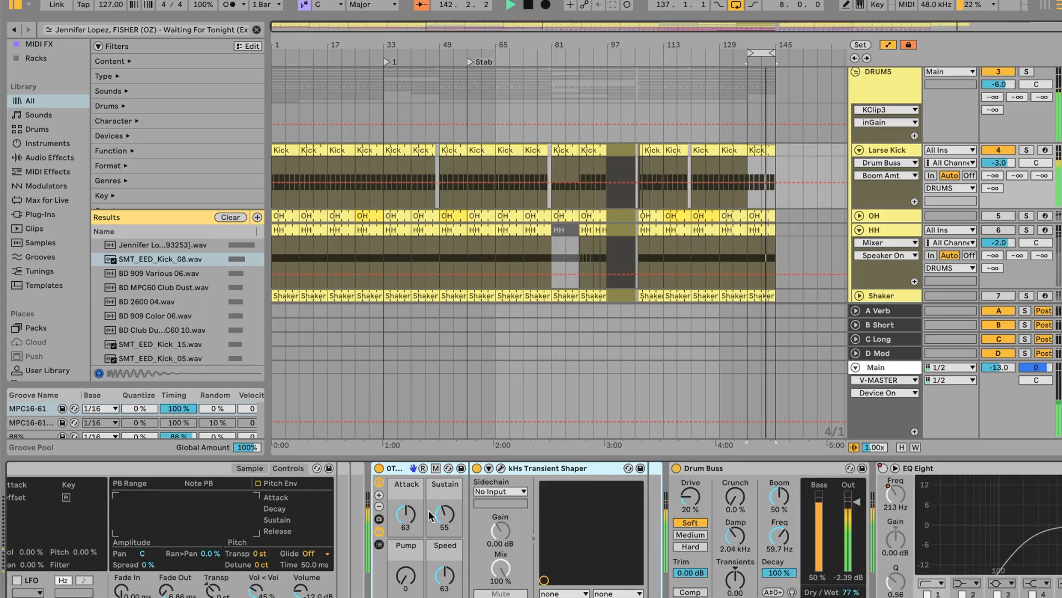
left_click(503, 468)
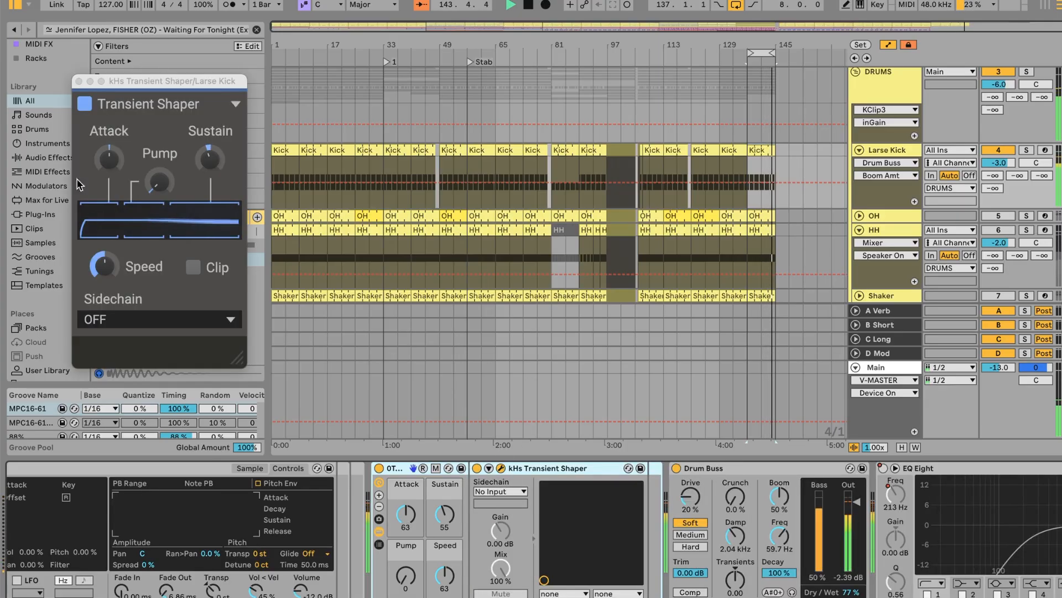
left_click(79, 80)
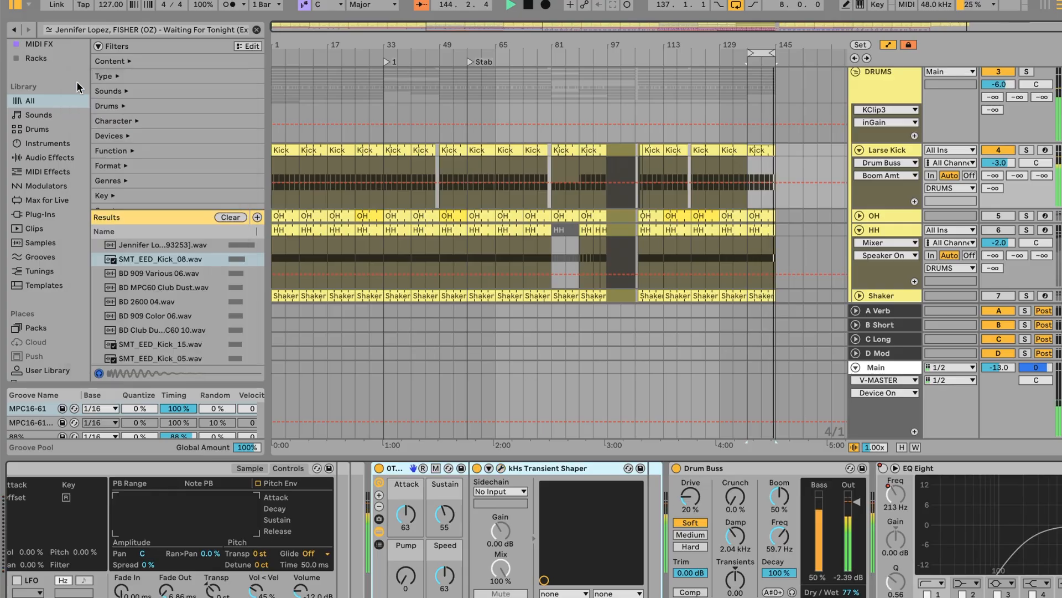
left_click(379, 531)
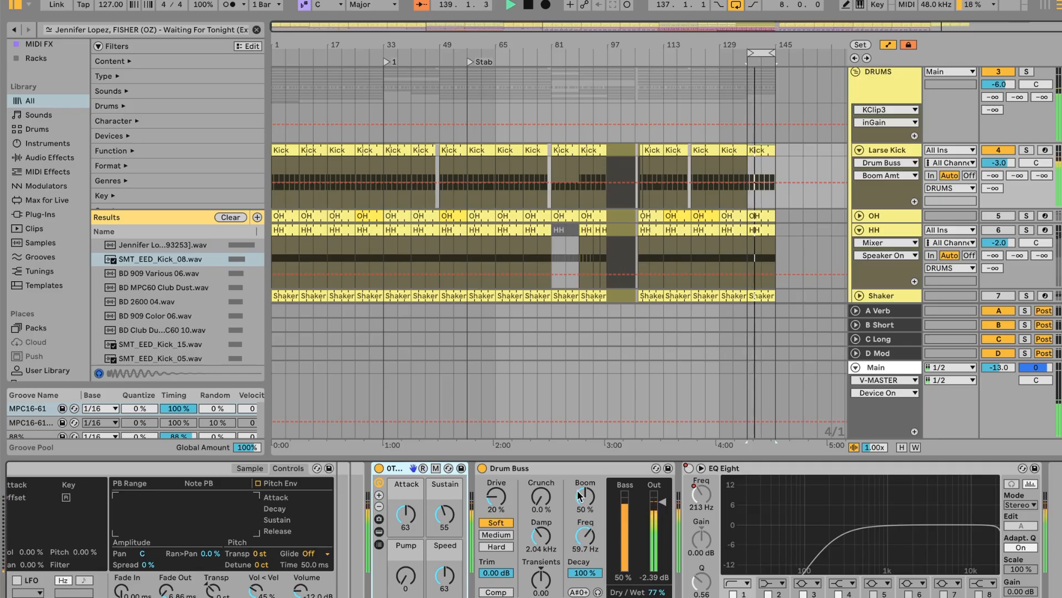
Step: Compare the kick with and without the Drum Buss by bypassing and re-enabling the device during playback
left_click(562, 470)
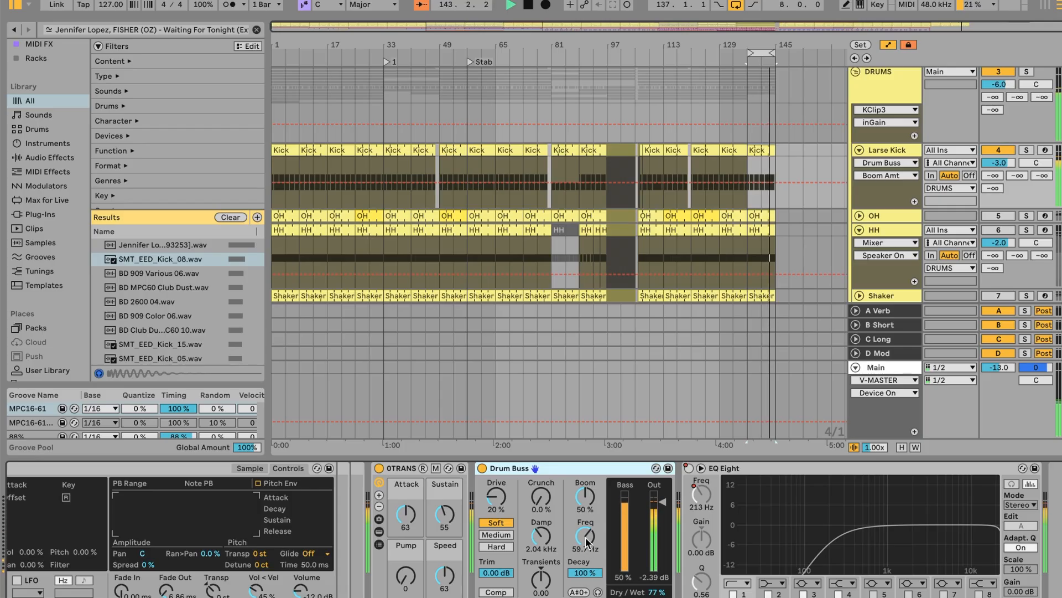
left_click(482, 468)
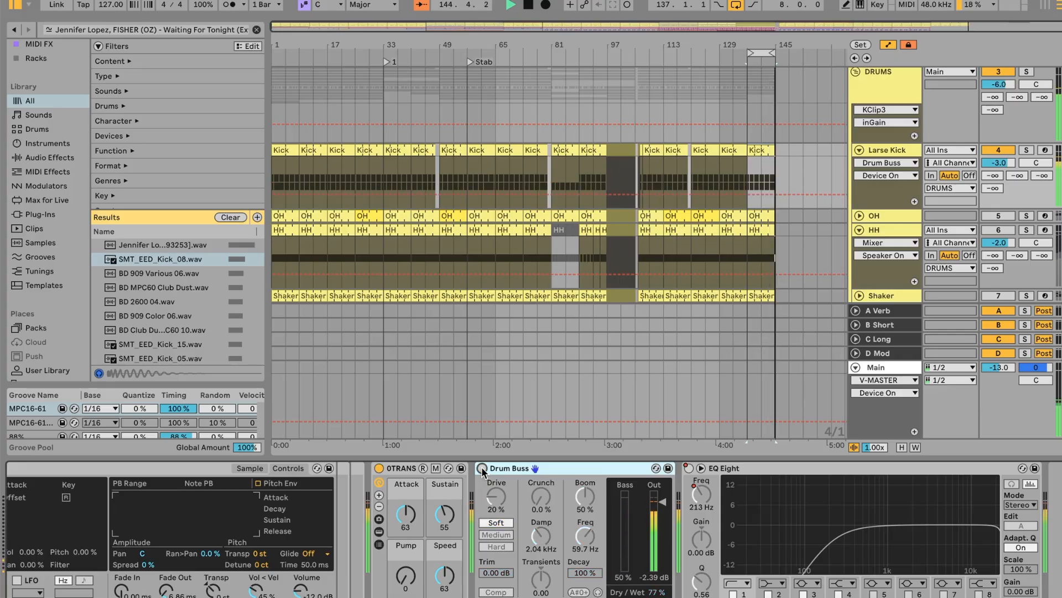
left_click(482, 468)
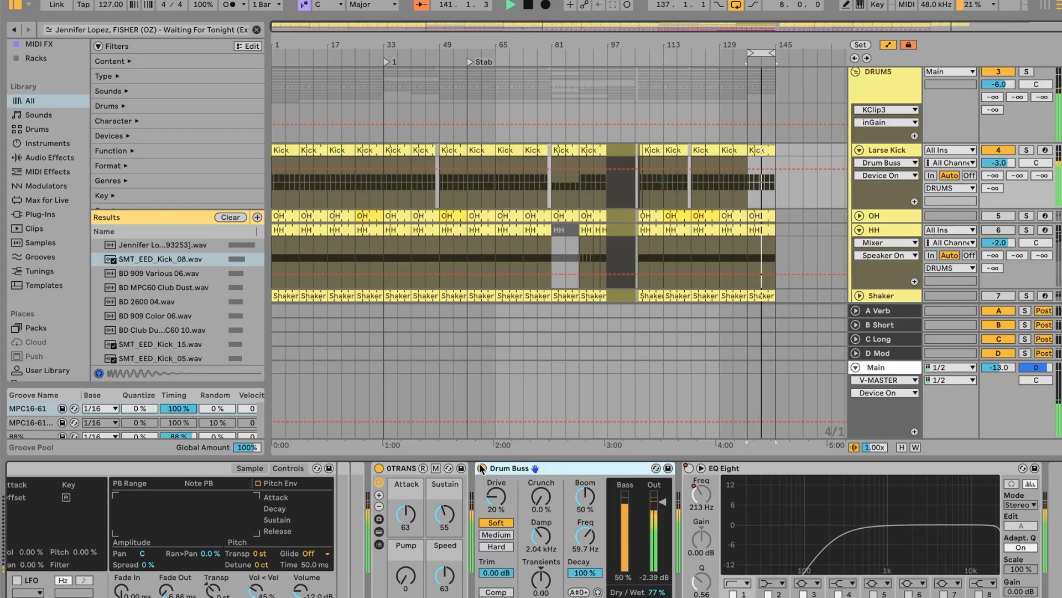
left_click(482, 468)
left_click(482, 468)
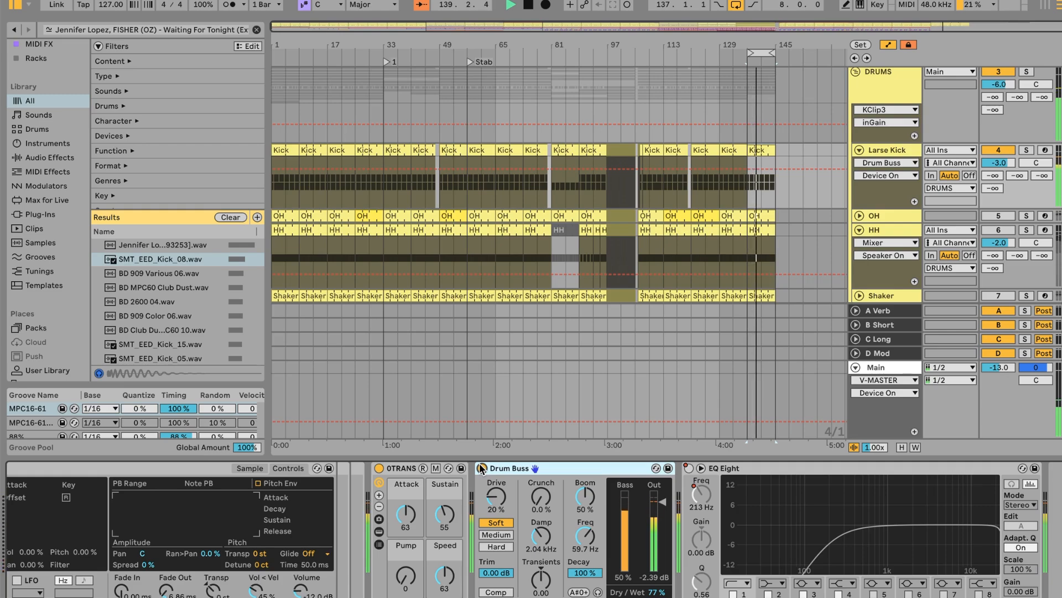
scroll(569, 480, "up", 3)
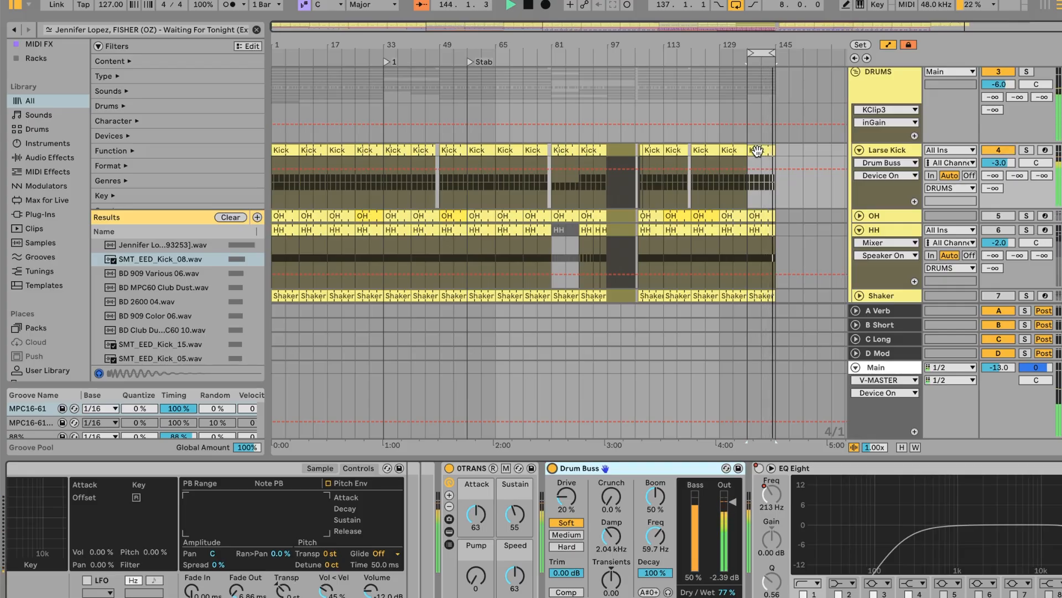
Step: Unfold the OH track, show its devices, and open the outro OH clip to view its note pattern
left_click(860, 216)
left_click(884, 214)
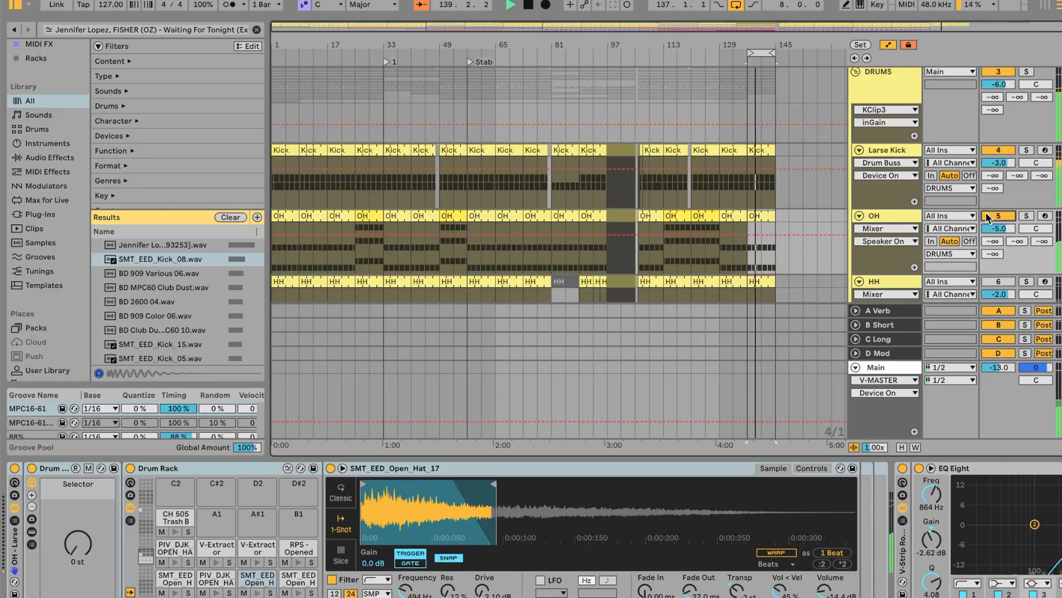
double_click(764, 217)
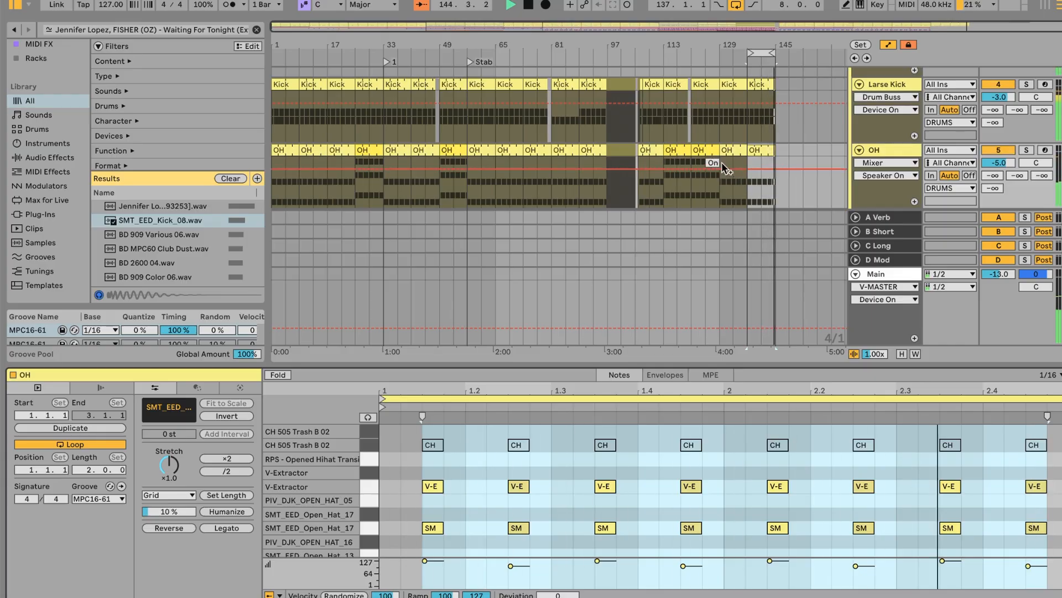
Step: Try to move the OH clip from bar 121 onto the outro at bar 137
left_click_drag(733, 161, 761, 150)
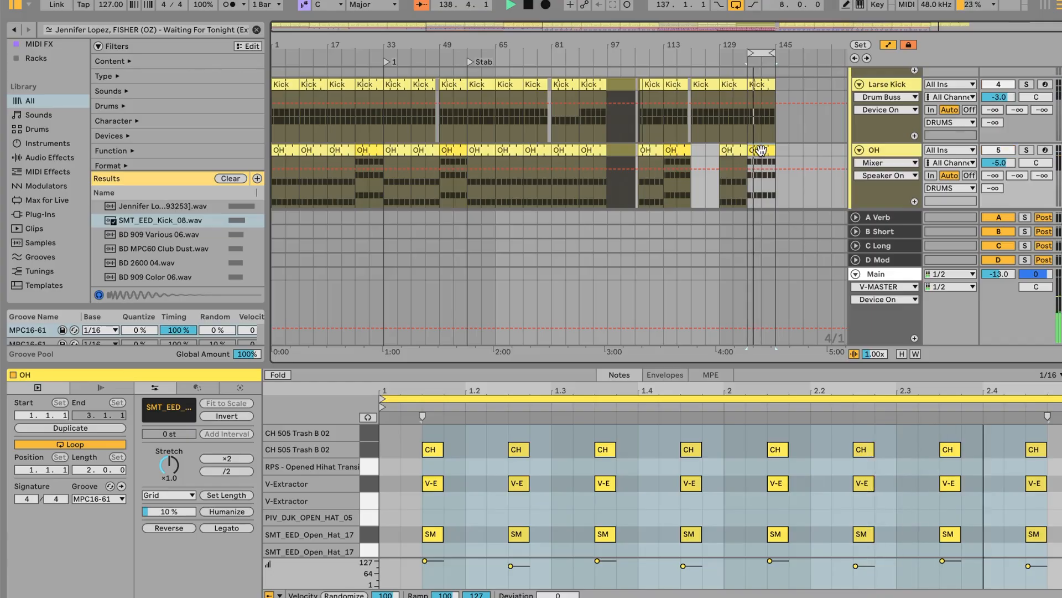
key("F4")
key("F5")
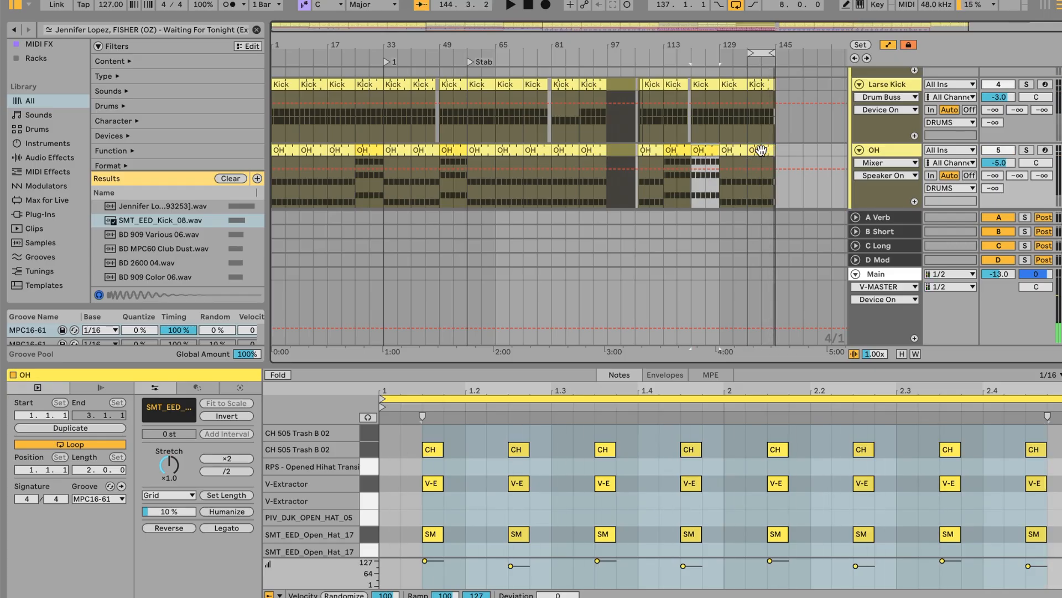
Step: Zoom in on the REF track's outro near bar 142, select the short green hi-hat slice, and listen to the reference there
key("u")
left_click_drag(766, 44, 714, 43)
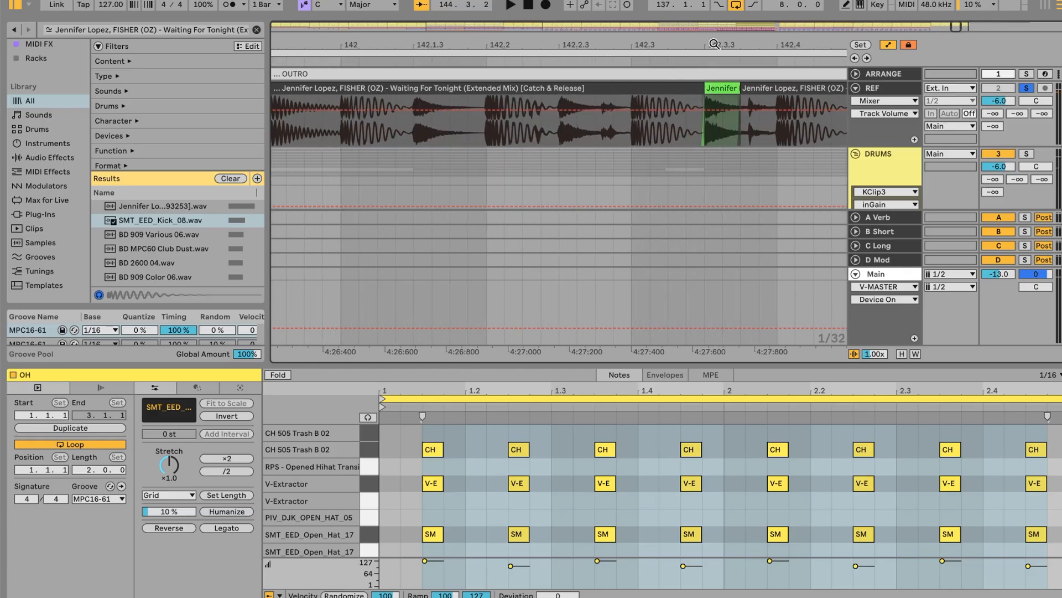
left_click(718, 87)
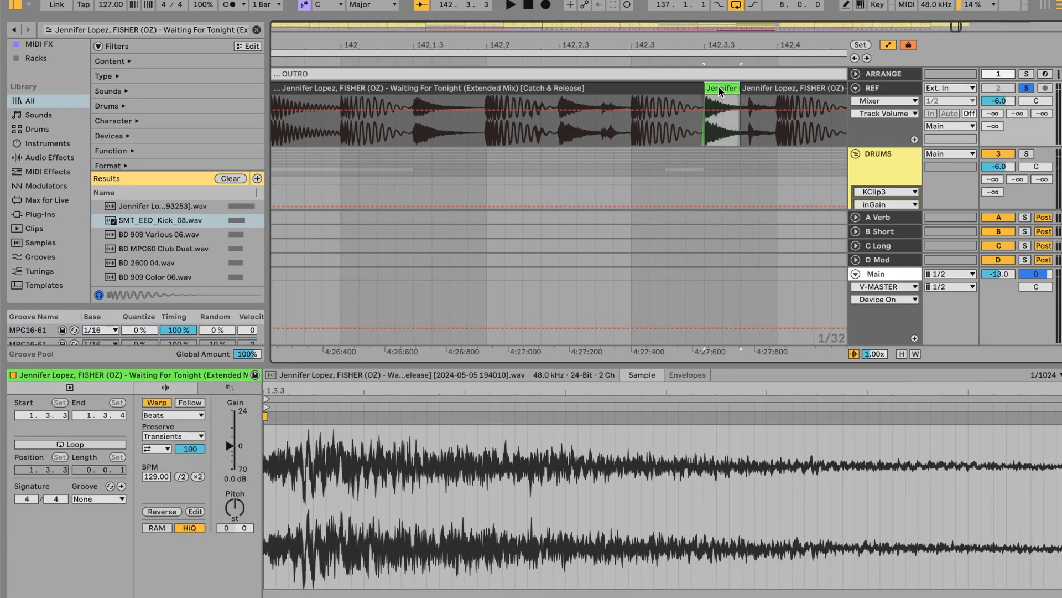
key("space")
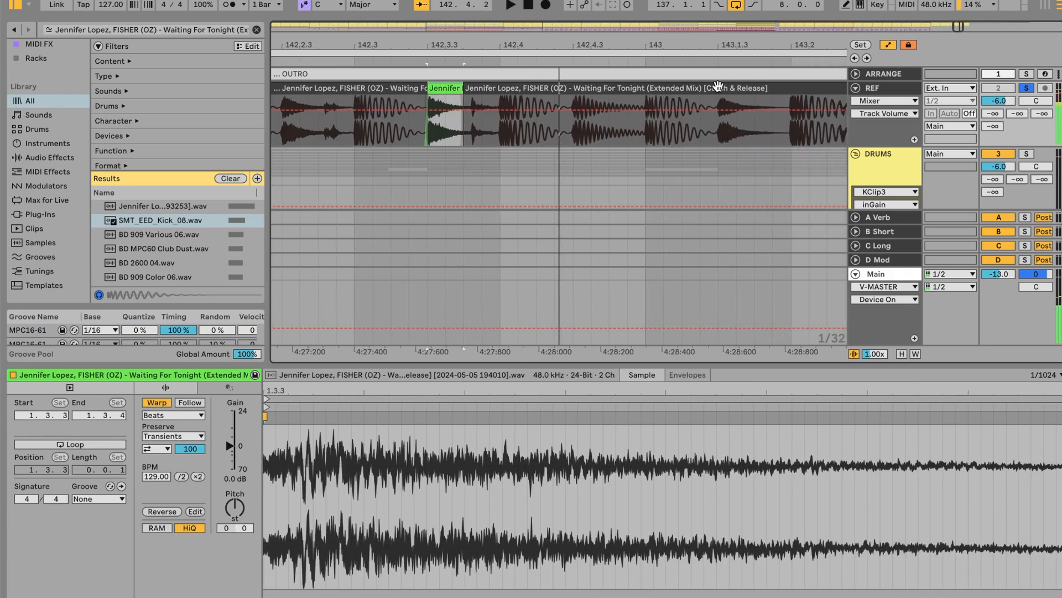
key("space")
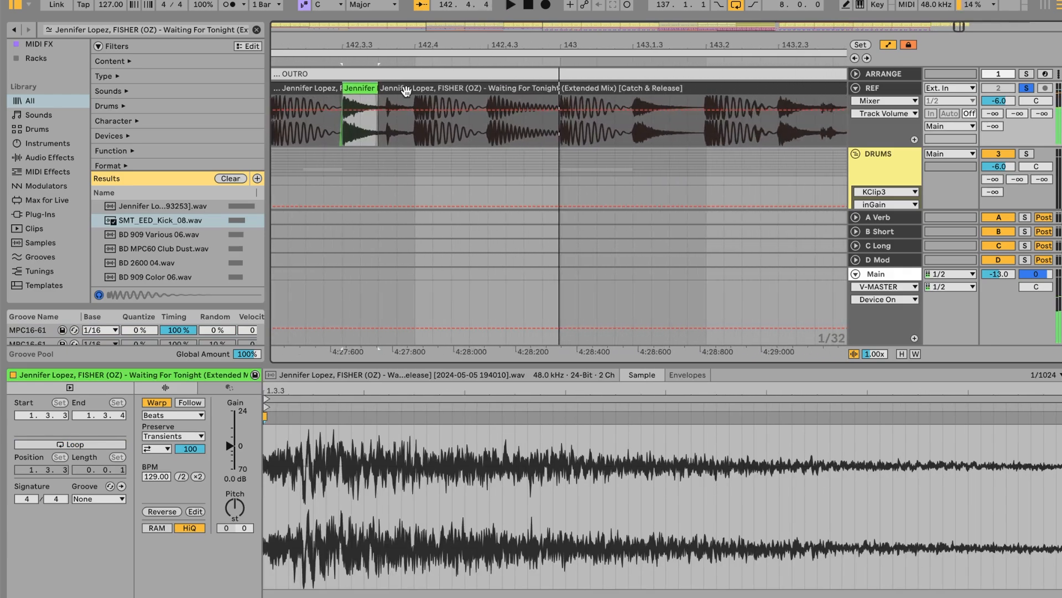
Step: Show the green reference slice in the browser and audition the similar samples, including CH Trash B 505 08 and CH Lindrum Color 03
right_click(365, 89)
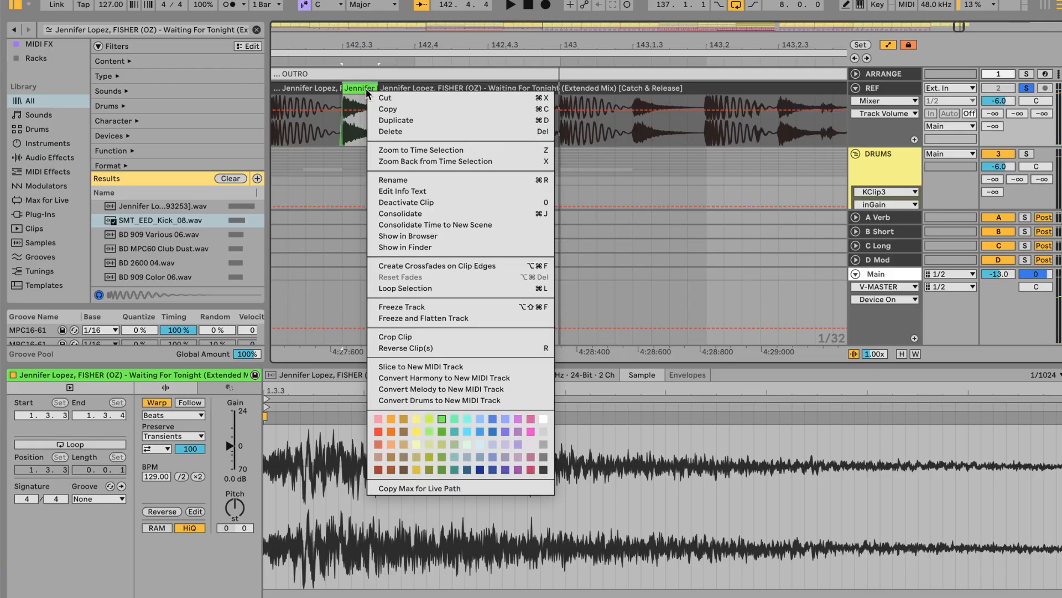
left_click(425, 237)
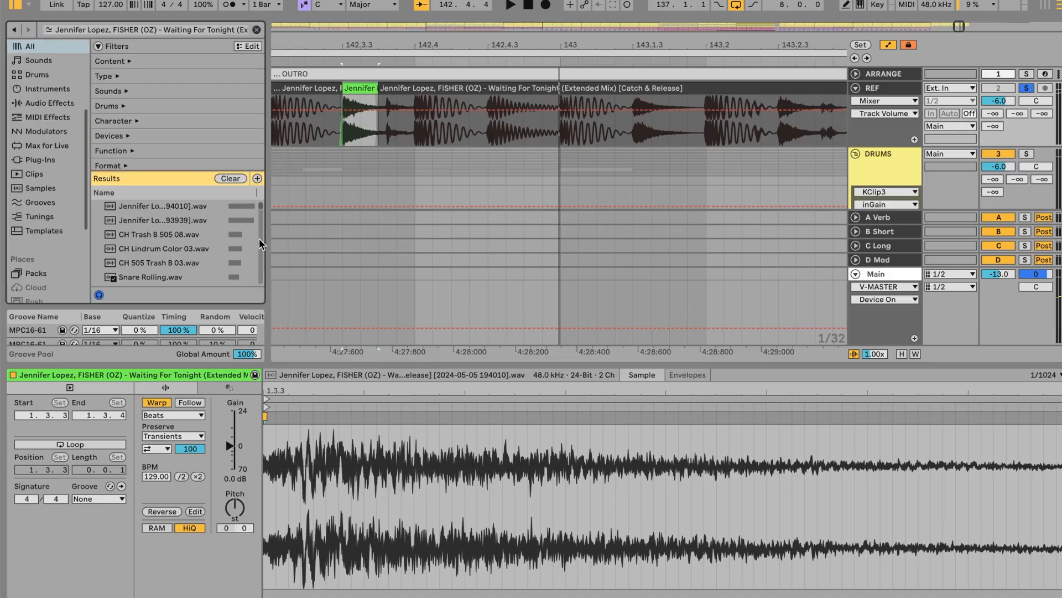
left_click(174, 235)
left_click(166, 248)
left_click(153, 260)
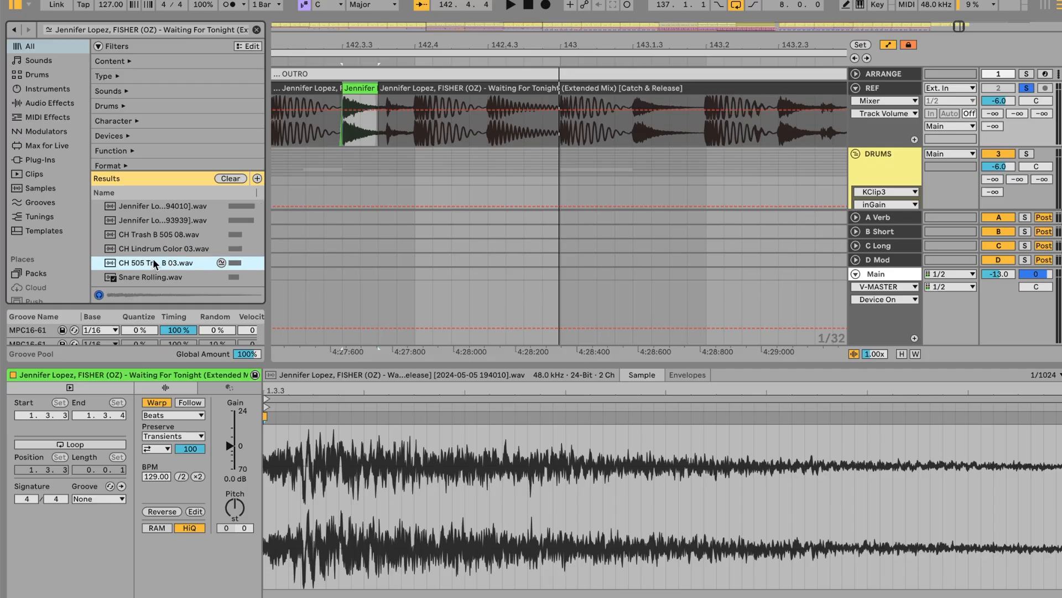
left_click(144, 273)
left_click(146, 247)
left_click(184, 224)
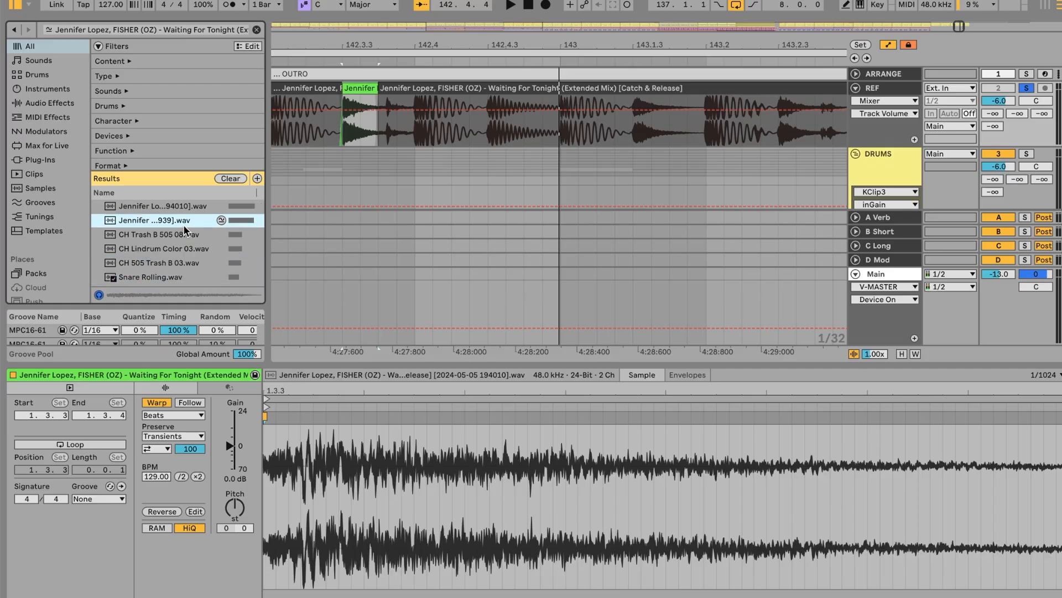
left_click(183, 235)
Step: Copy the three-layer OH clip from bar 121 to the outro at bar 137, and play the loop
scroll(499, 50, "down", 6)
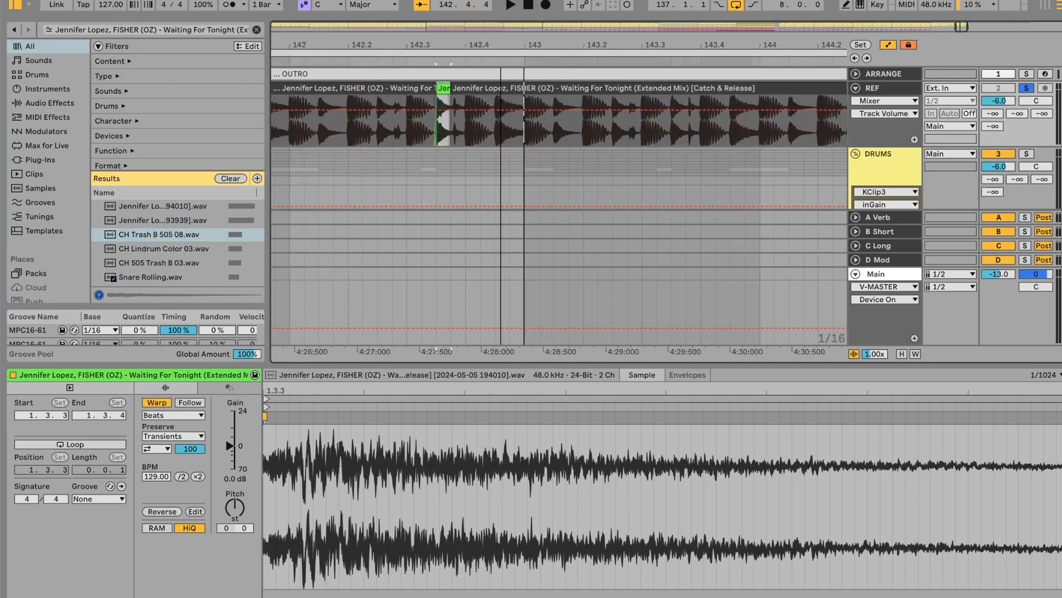
scroll(608, 183, "down", 1)
scroll(609, 181, "down", 5)
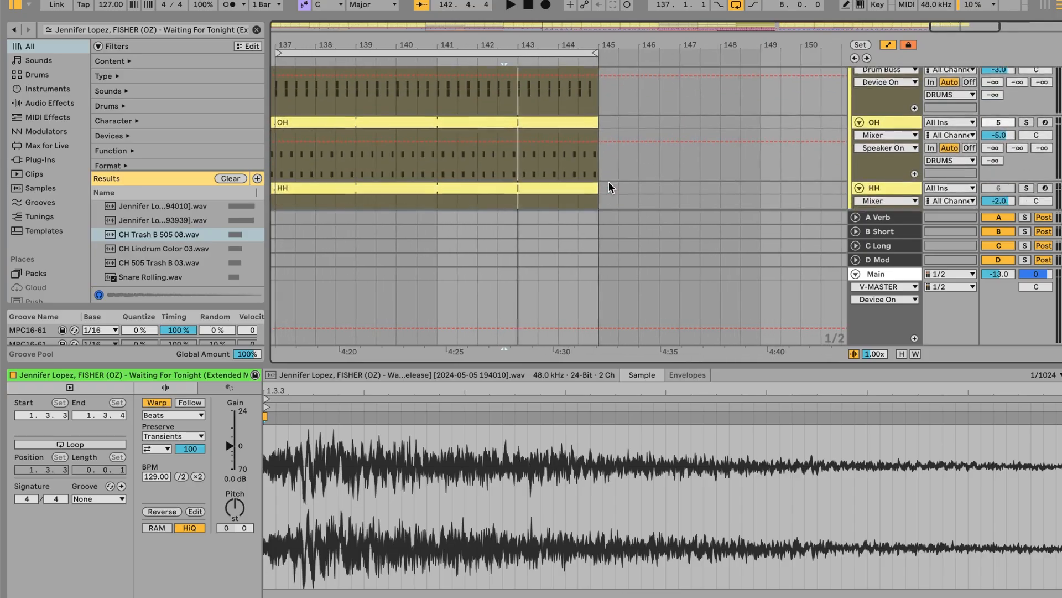
scroll(608, 182, "left", 1)
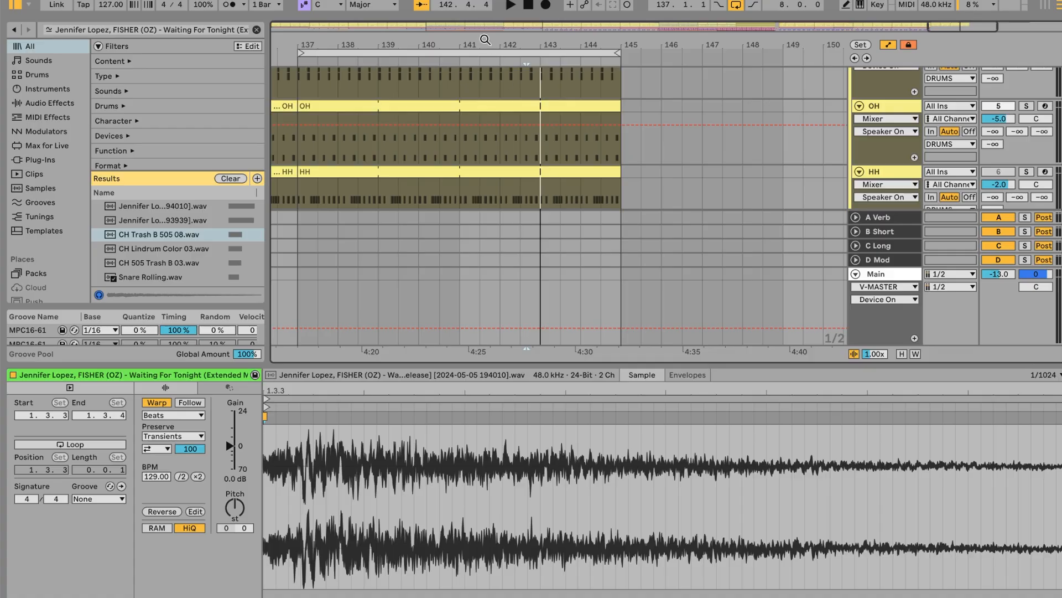
scroll(579, 87, "down", 5)
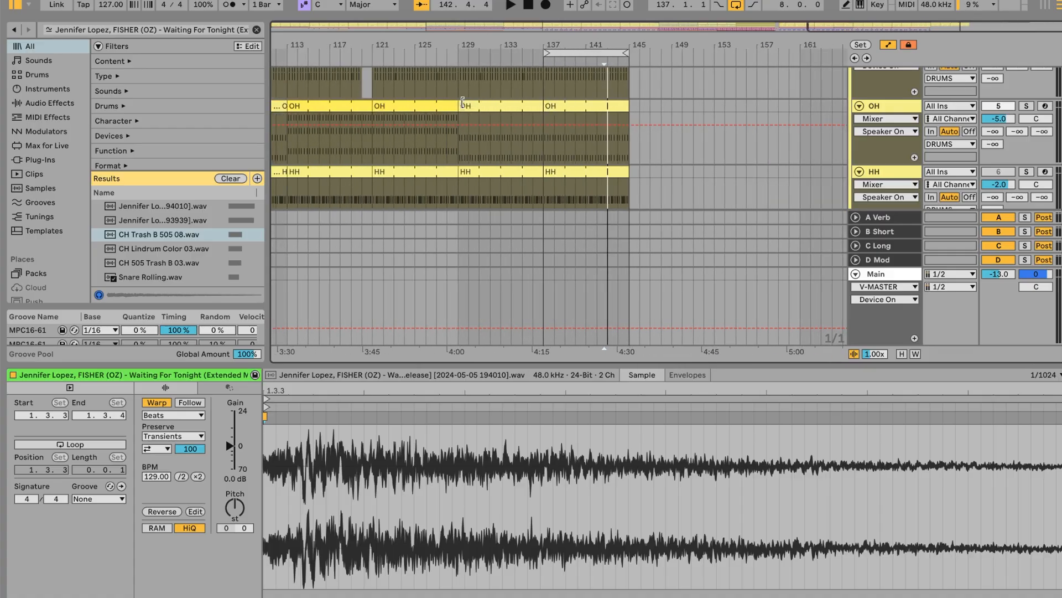
left_click(464, 100)
left_click(552, 100)
key("space")
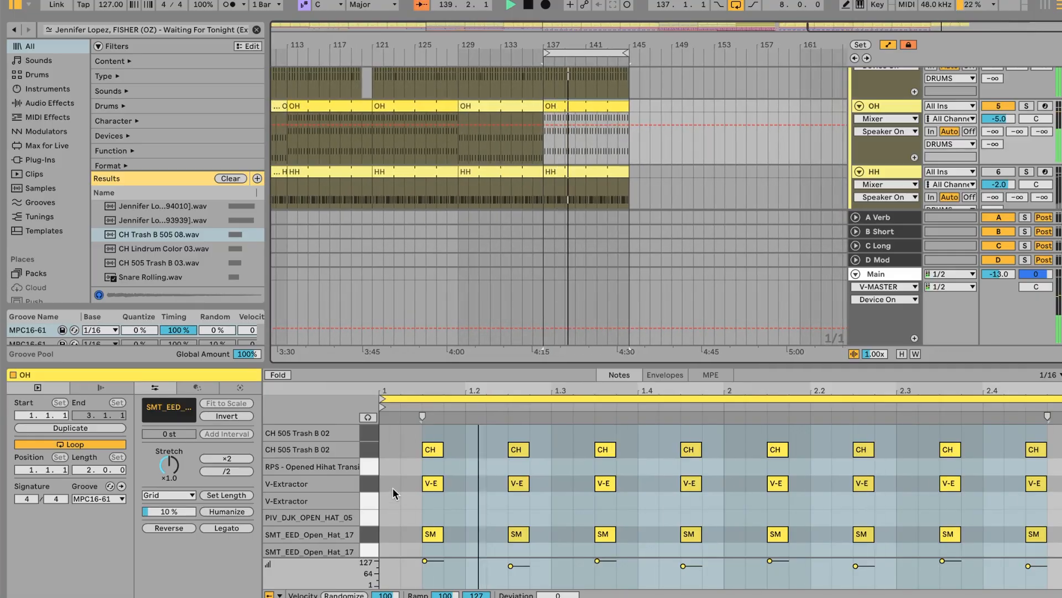
Step: Listen to single OH Drum Rack layers by soloing SMT_EED Open and CH 505 Trash B, and show the V-Extractor pad's devices
key("shift+Tab")
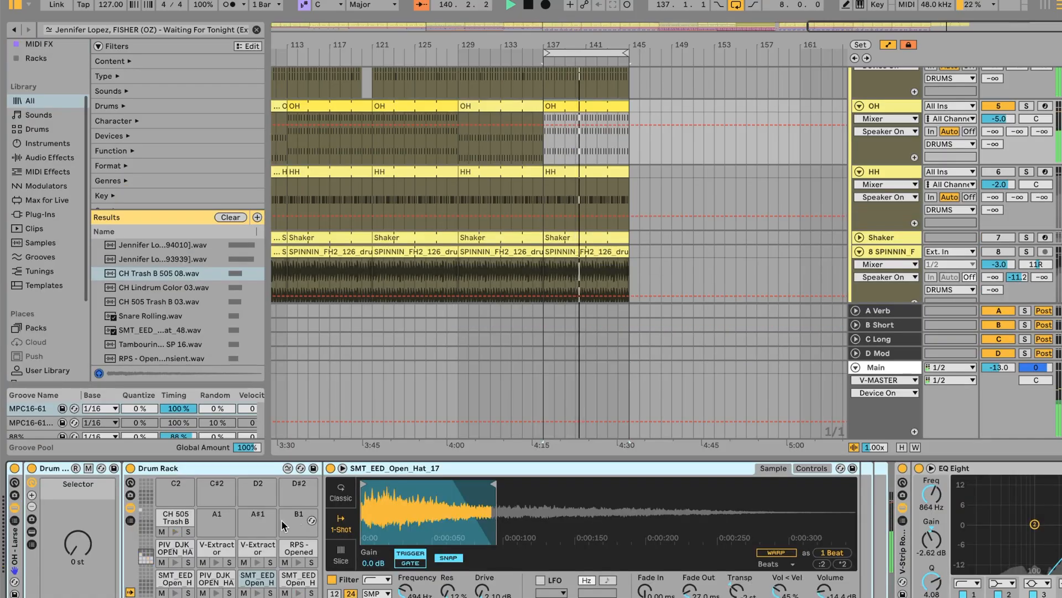
left_click(312, 593)
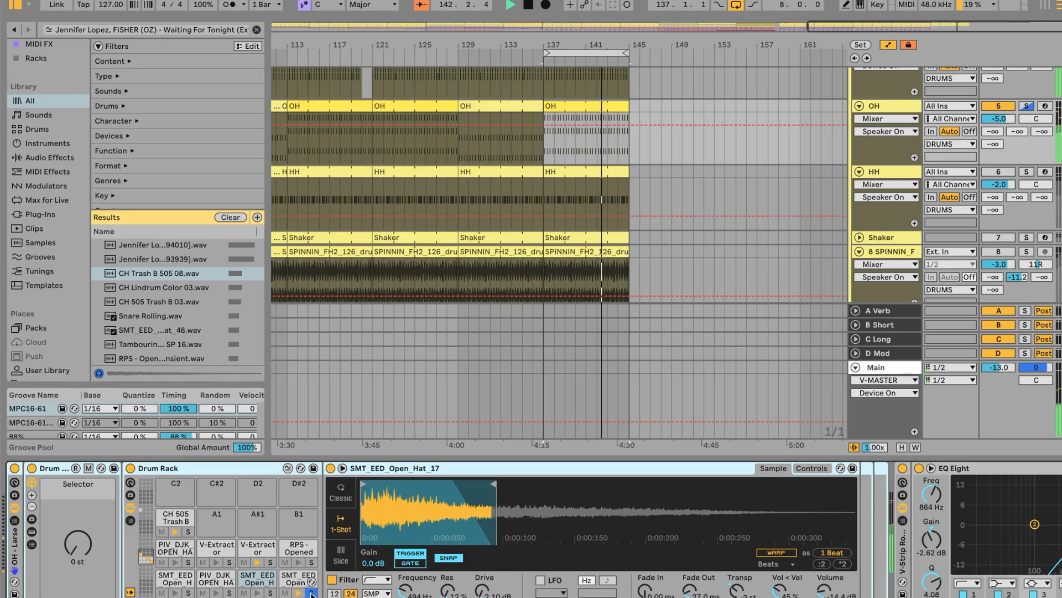
left_click(188, 531)
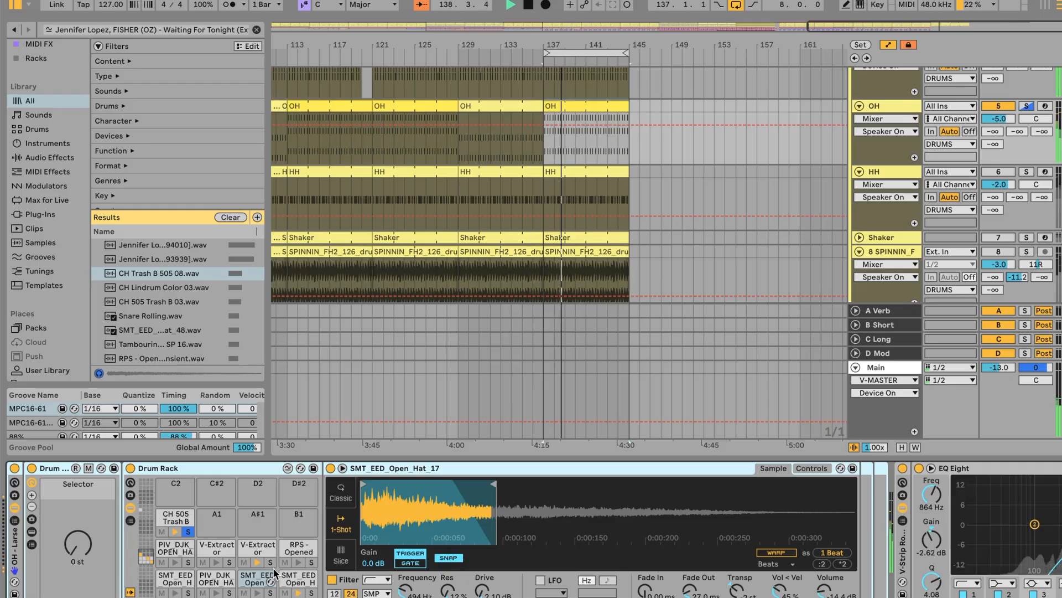
left_click(261, 555)
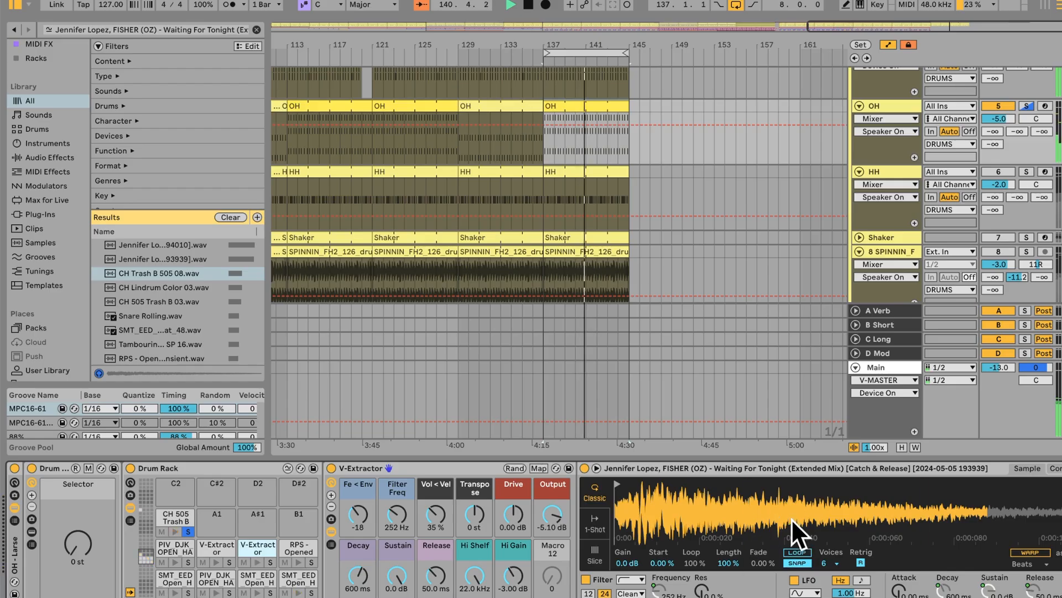
Step: Listen to the V-Extractor layer alone by soloing its pad in the OH Drum Rack, and unsolo it
left_click(270, 562)
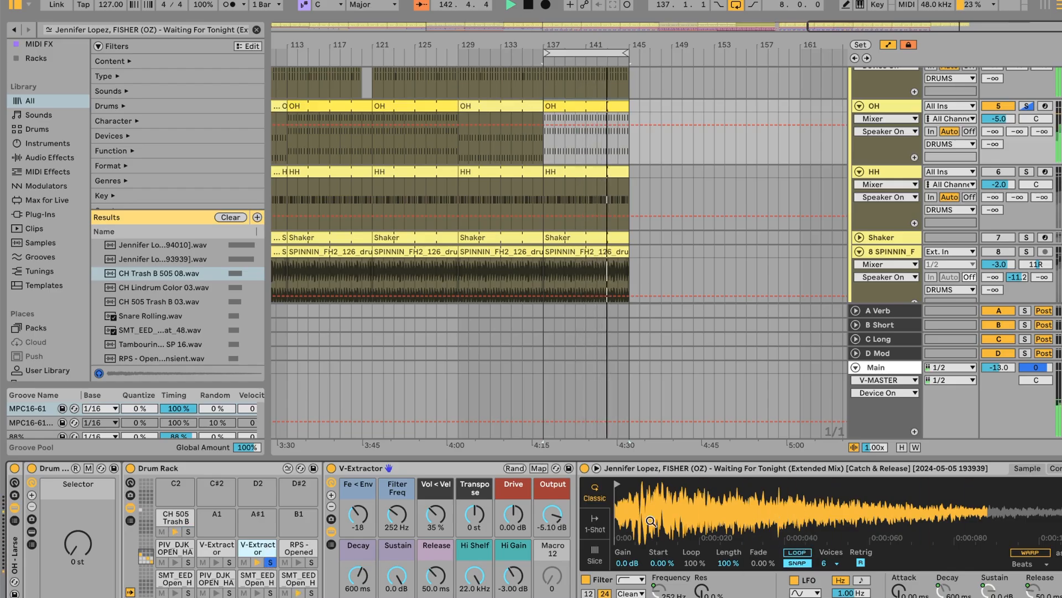
left_click(453, 469)
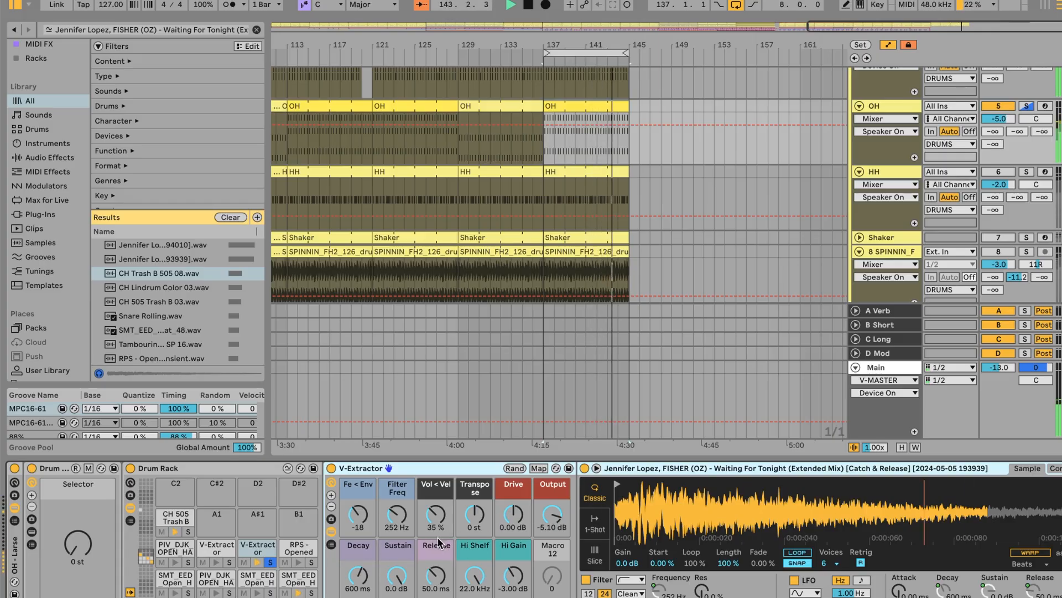
left_click(271, 562)
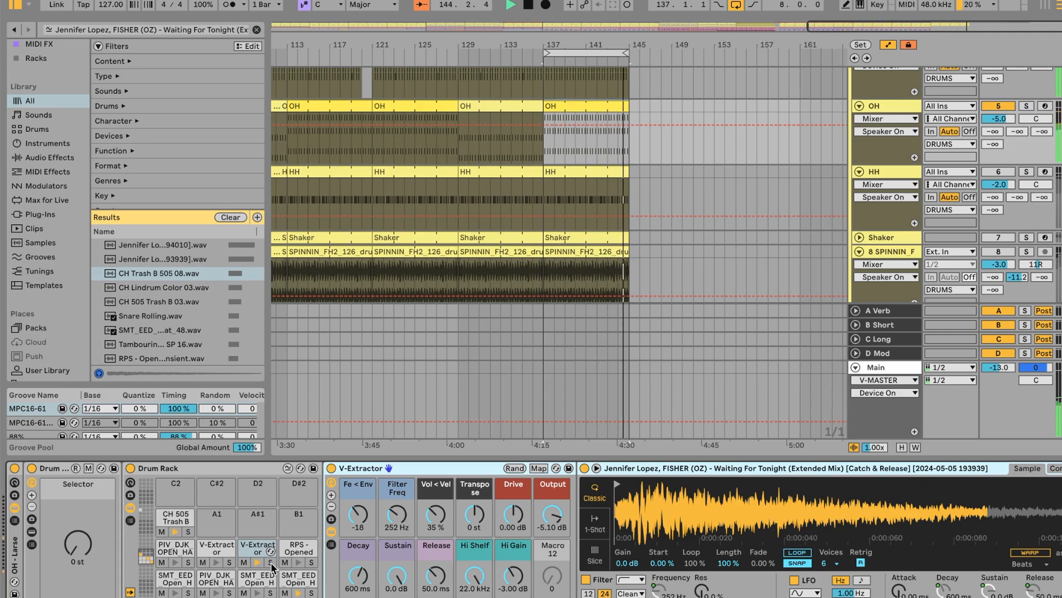
Step: Extend the end of the SMT_EED_Open_Hat_17 sample slightly, and show the devices of the V-Extractor and CH 505 Trash B pads
left_click(299, 579)
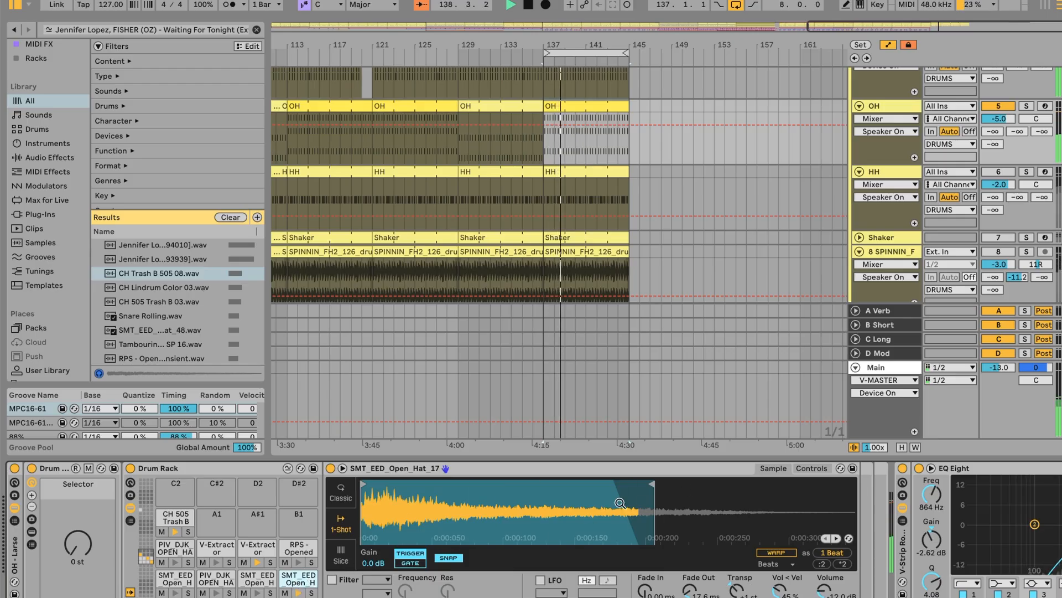
left_click_drag(656, 485, 658, 485)
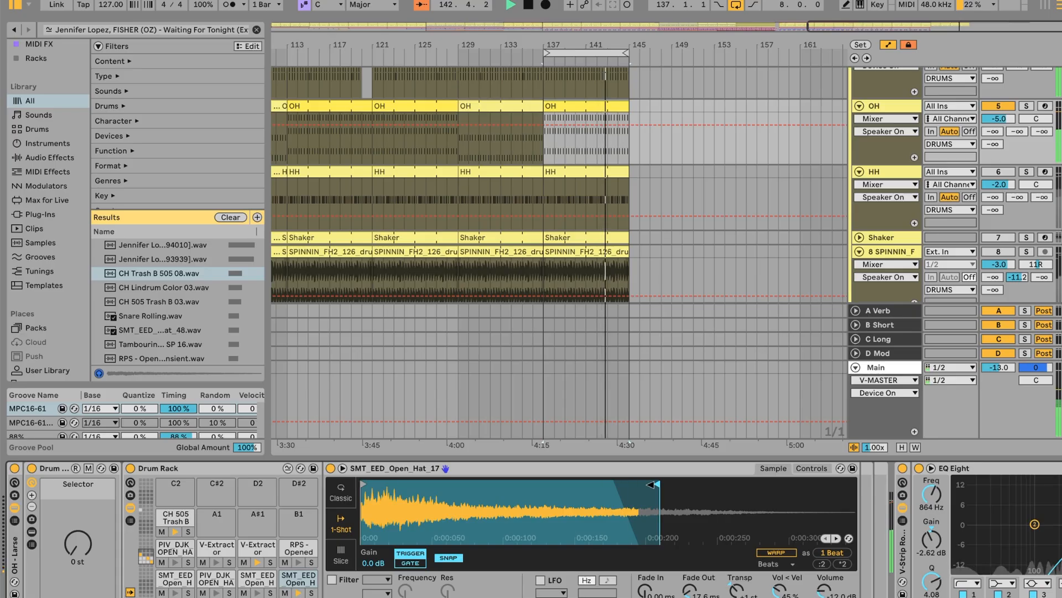
left_click(258, 548)
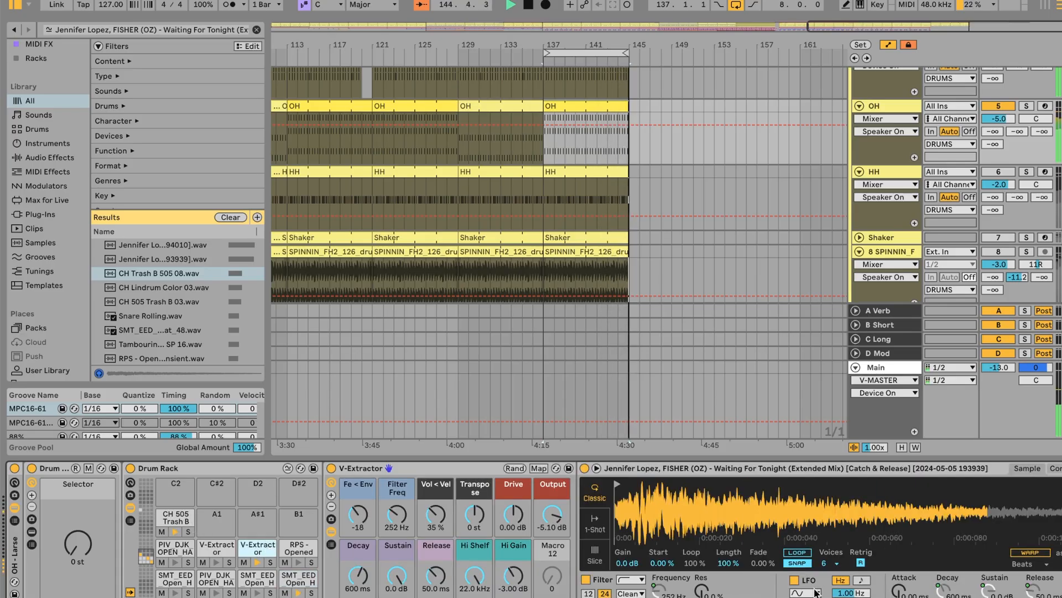
scroll(764, 554, "right", 2)
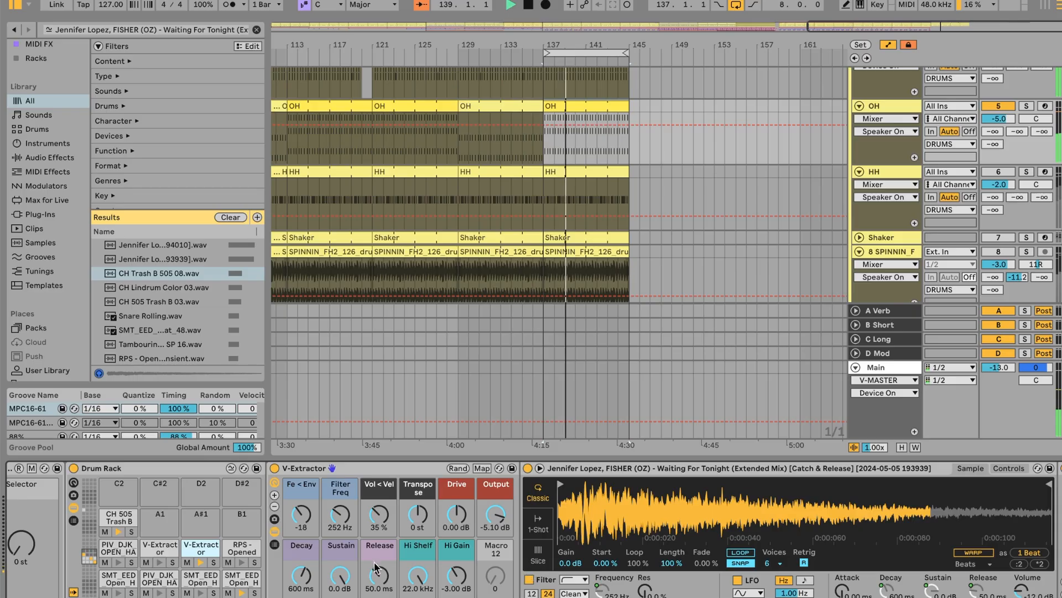
left_click(114, 521)
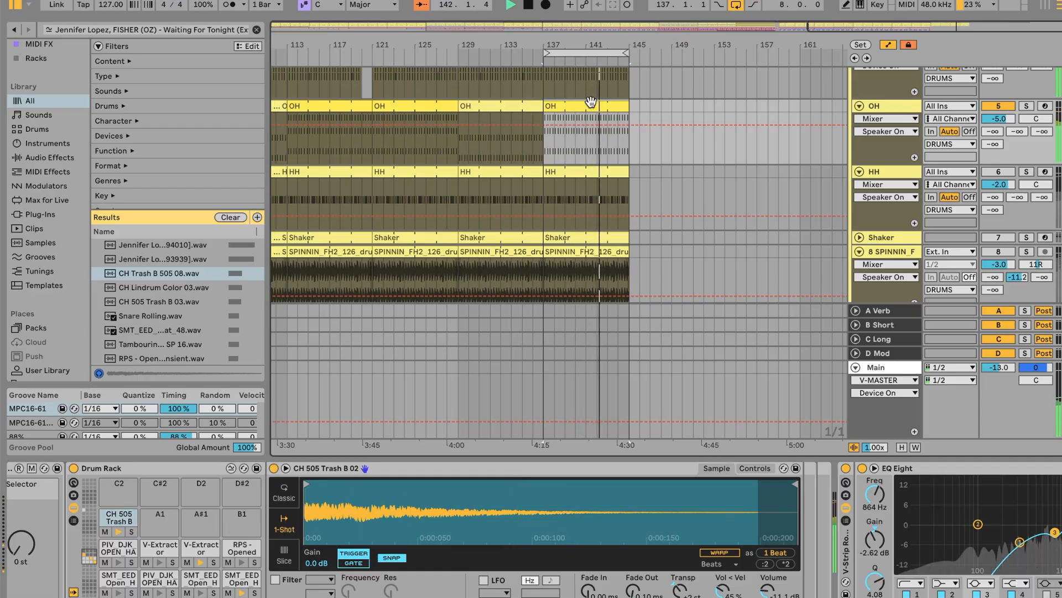
Step: Compare the OH clip at bar 129 with the layered one at bar 137 by moving the playback loop there and back
left_click_drag(591, 53, 518, 54)
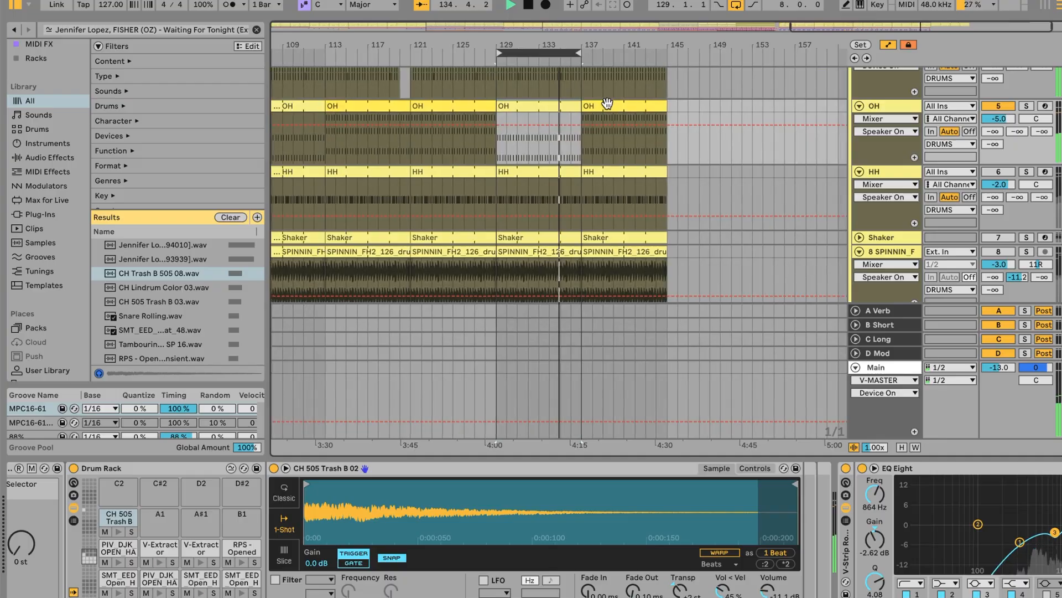
left_click_drag(529, 56, 612, 56)
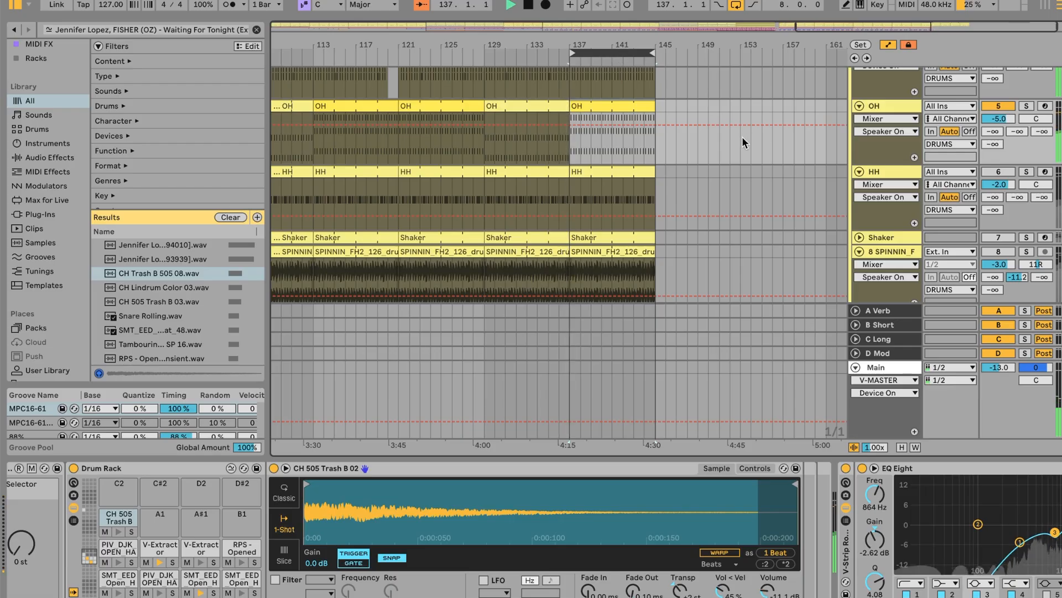
Step: Examine bands 1 and 3 of the OH track's EQ Eight, and hide the devices inside the SIDE + SAT rack
scroll(536, 539, "right", 10)
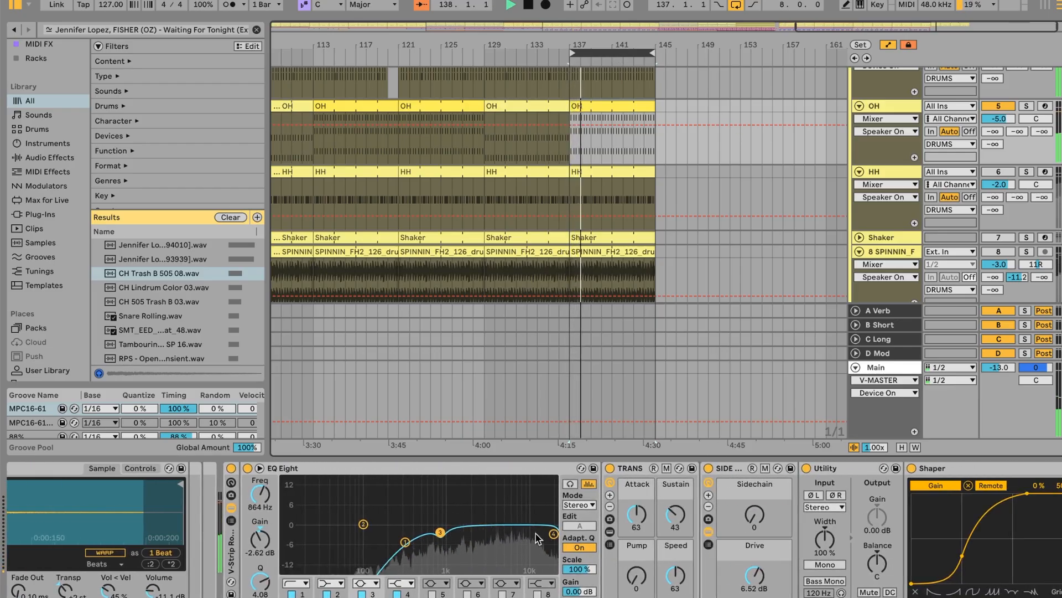
left_click(468, 473)
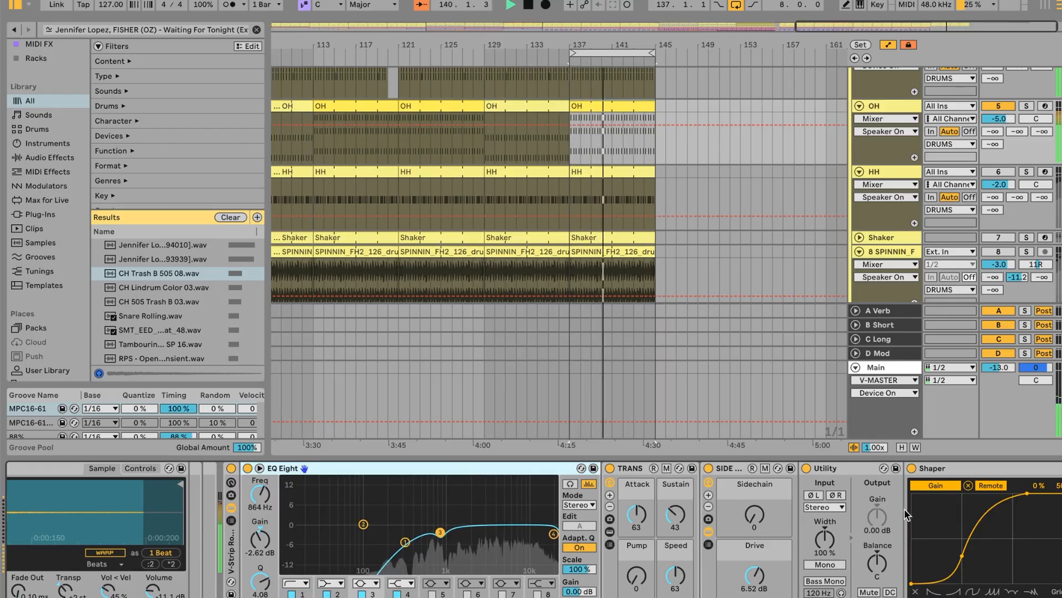
left_click(709, 531)
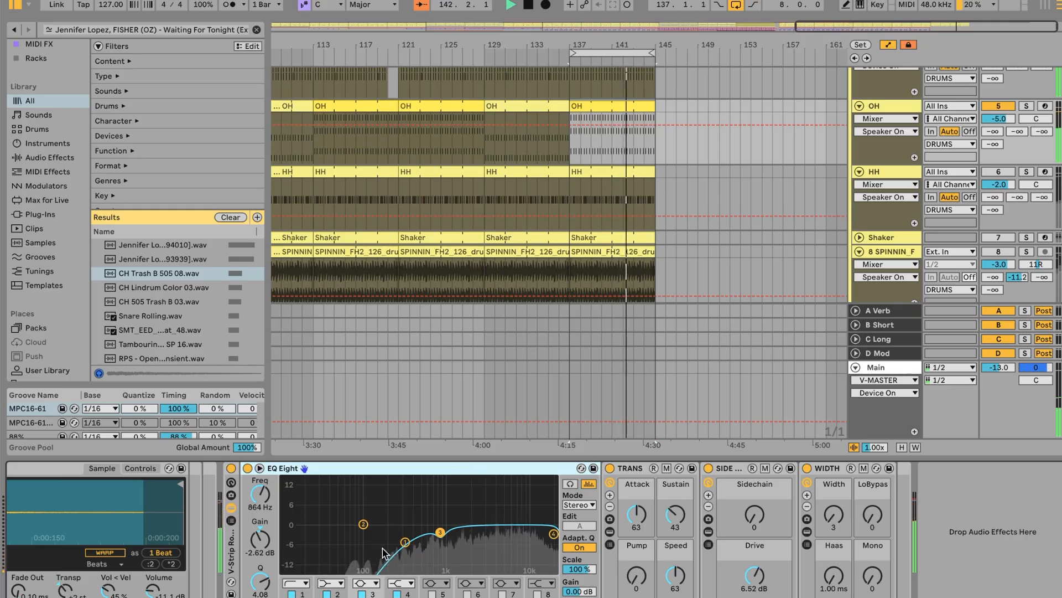
left_click(404, 544)
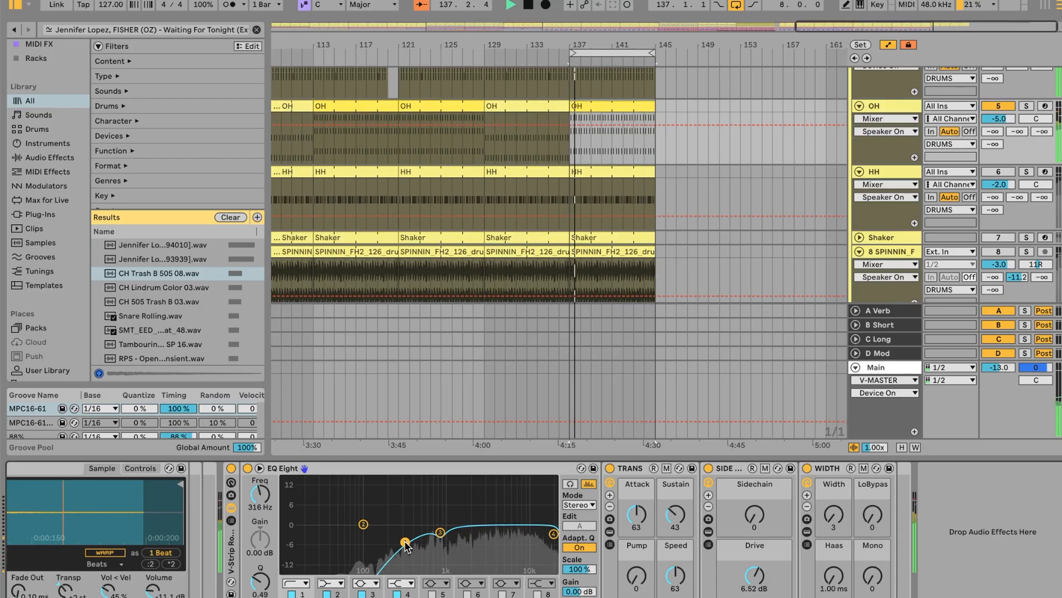
left_click(440, 534)
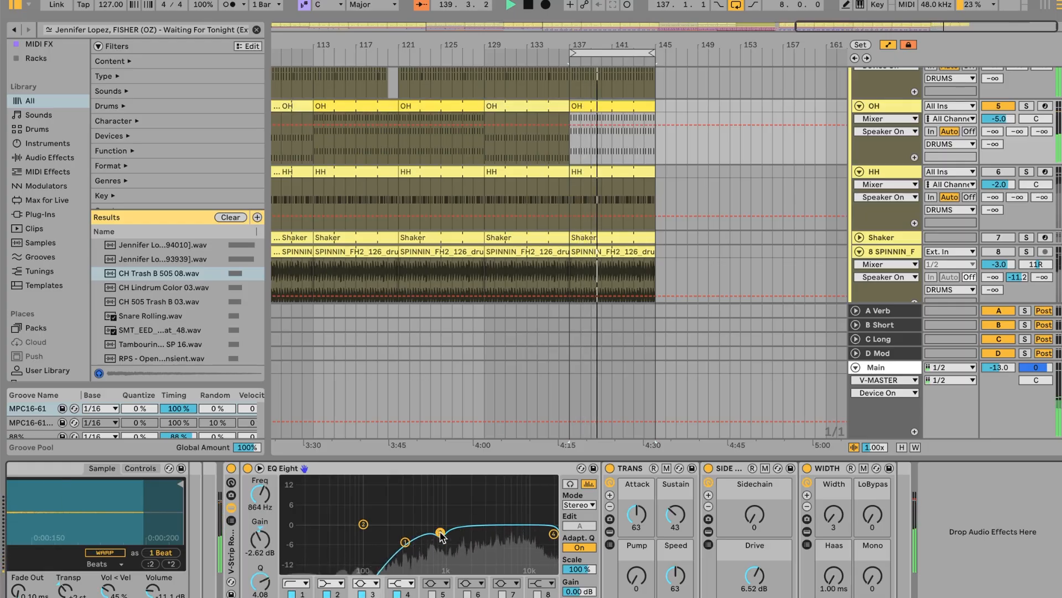
left_click_drag(440, 527, 440, 479)
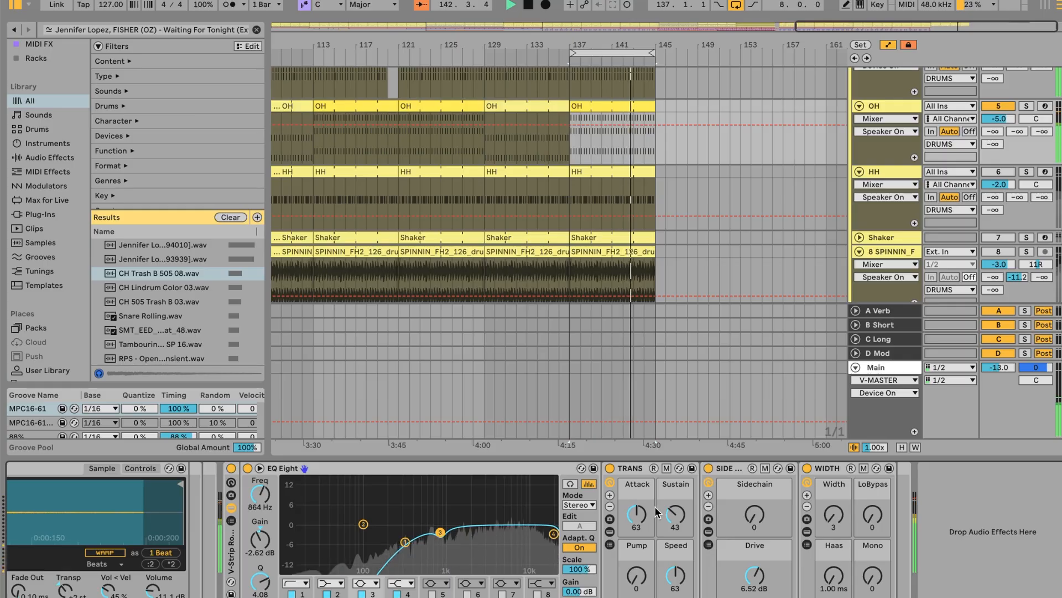
Step: Inspect the OH track's TRANS and SIDE + SAT racks, including the Utility, Shaper and Saturator chain and the Drive macro
left_click(639, 469)
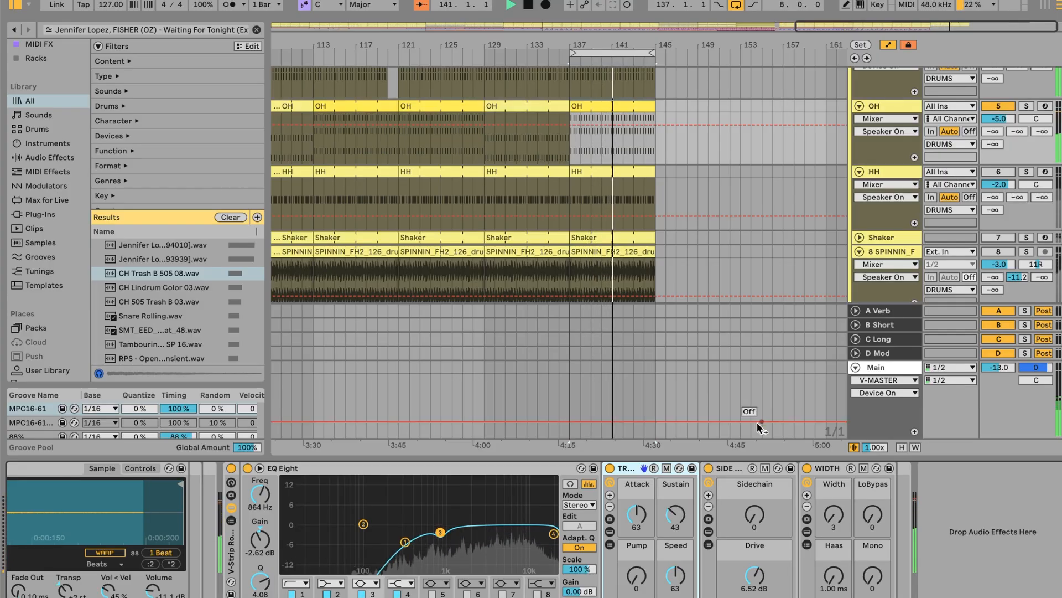
left_click(739, 465)
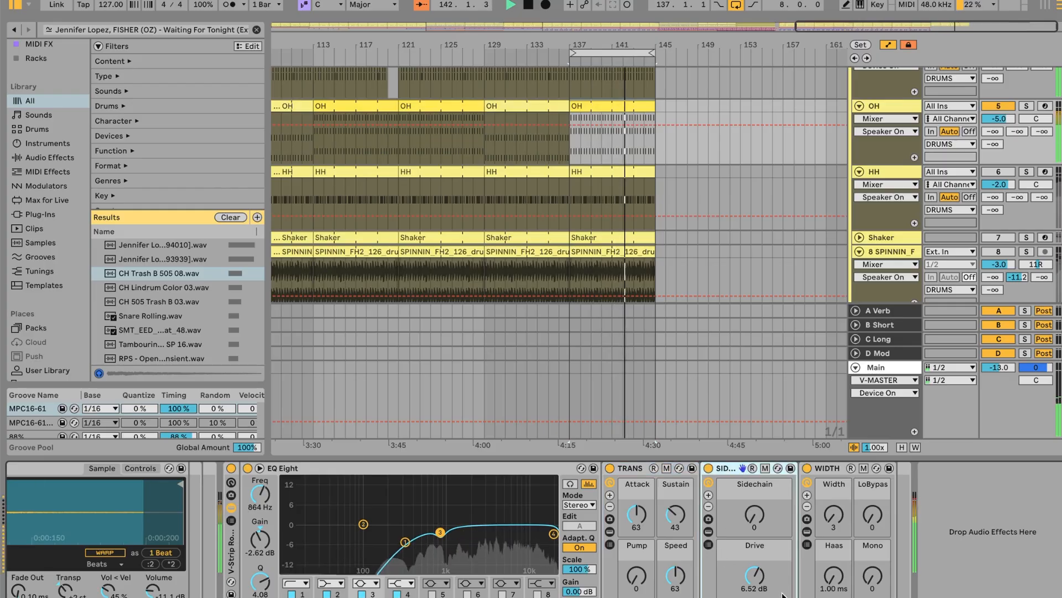
left_click(709, 544)
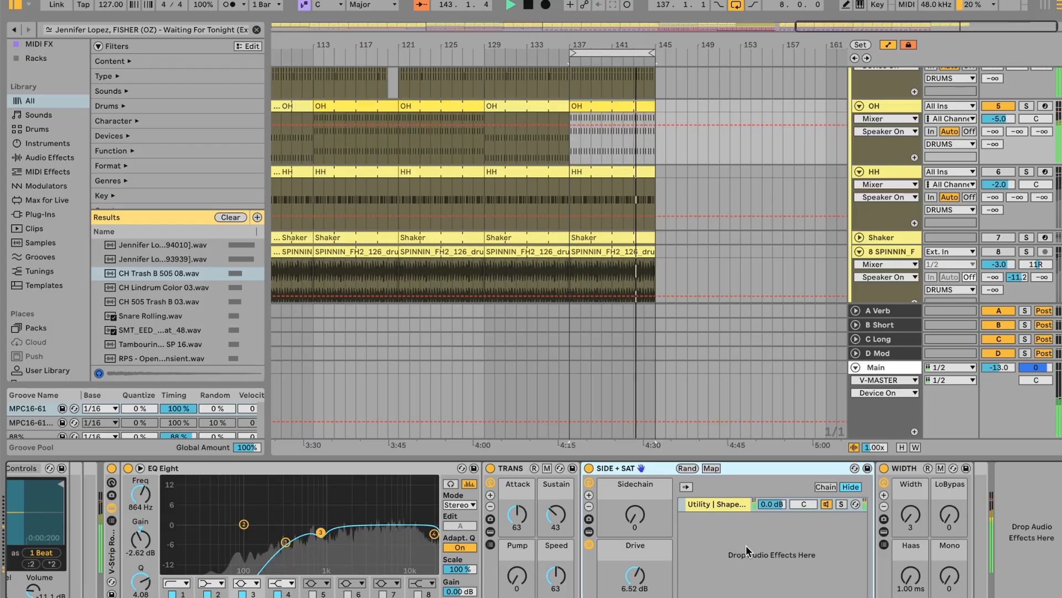
left_click(590, 548)
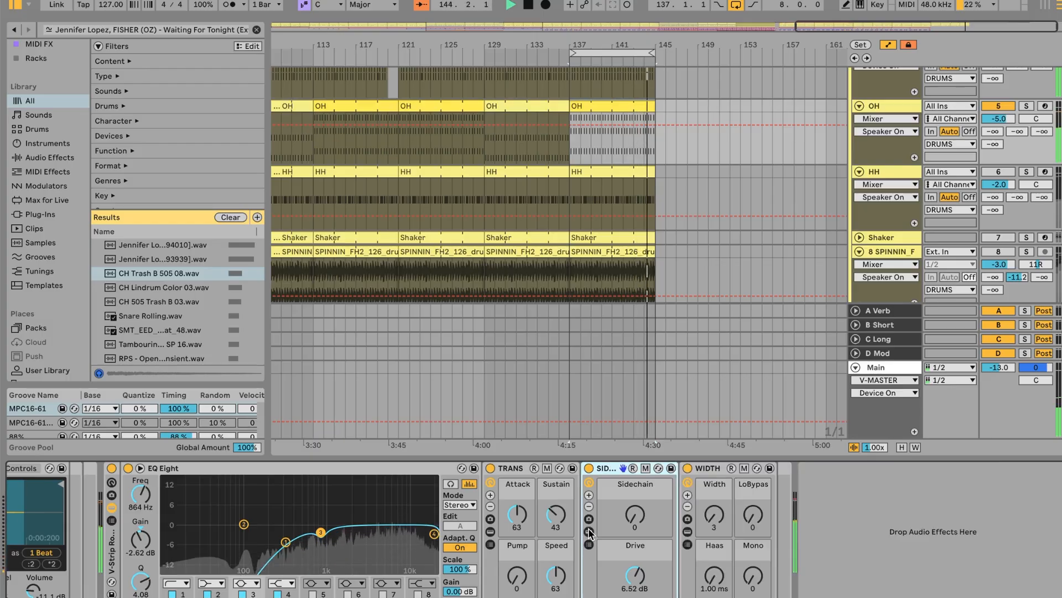
left_click(589, 530)
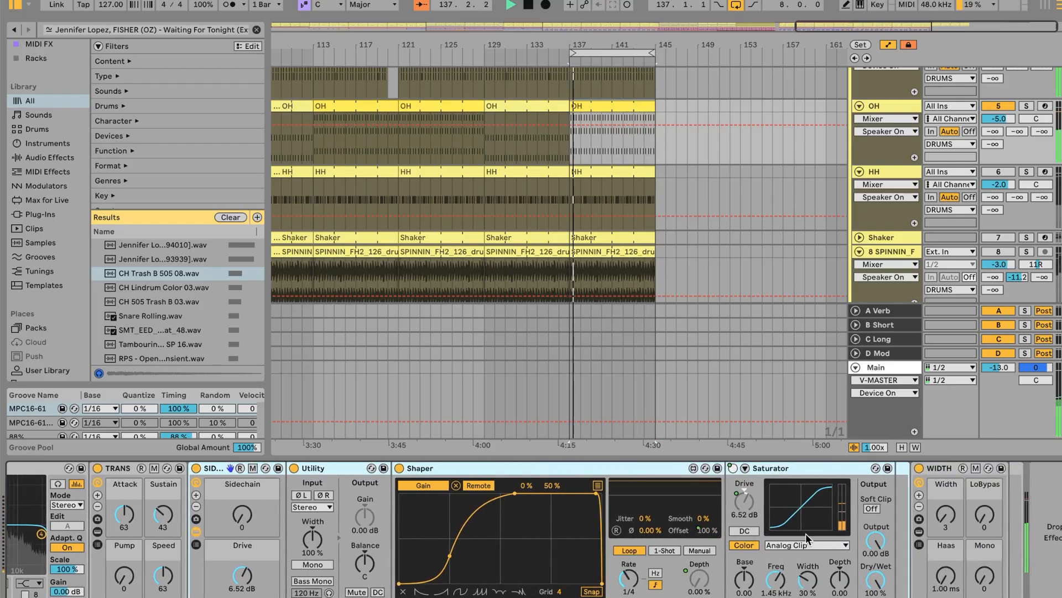
scroll(802, 533, "left", 2)
left_click(280, 531)
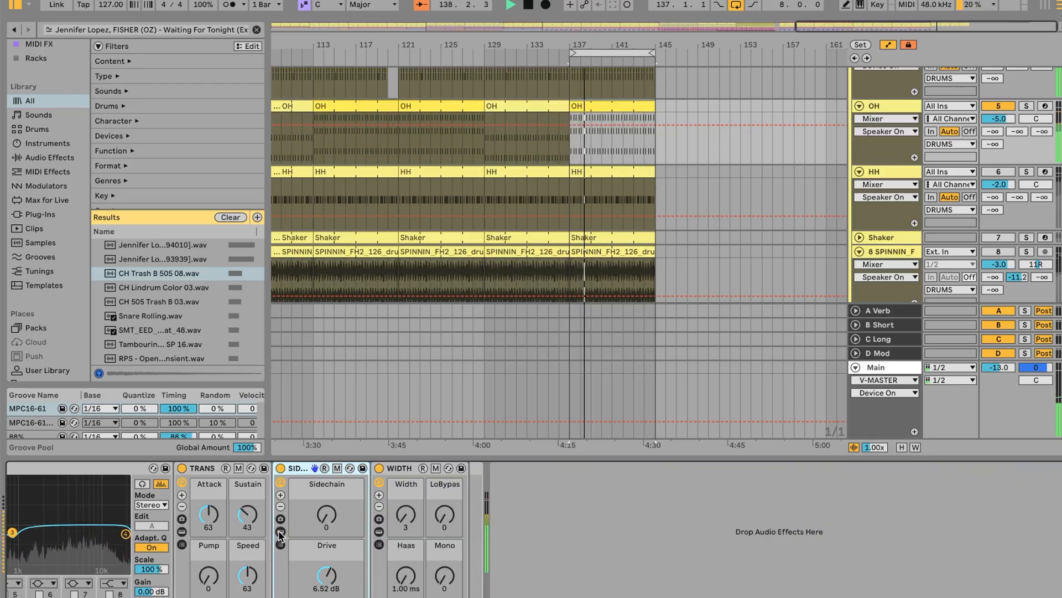
left_click(327, 575)
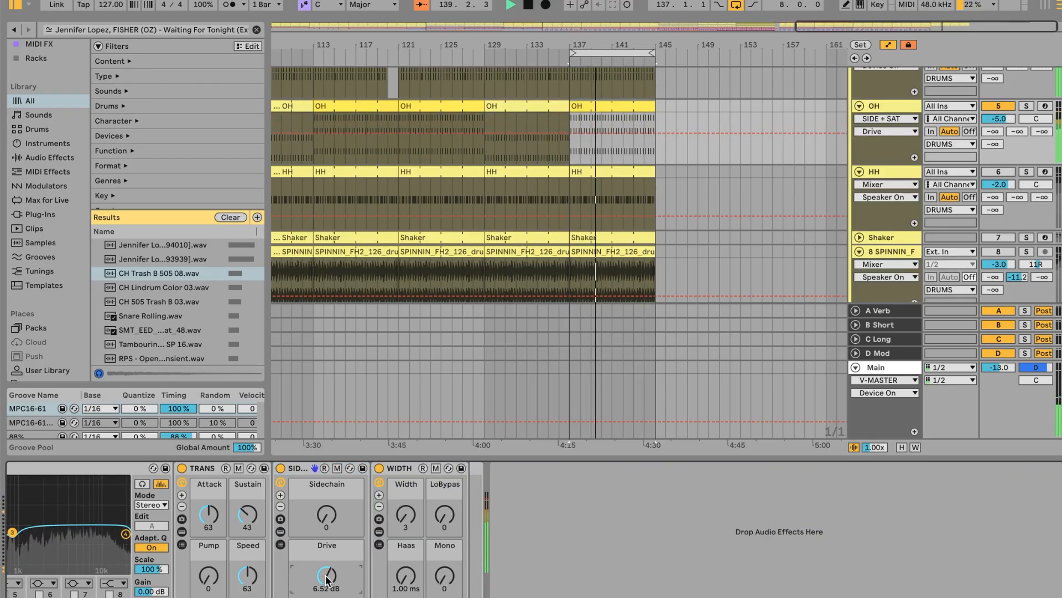
scroll(327, 581, "left", 1)
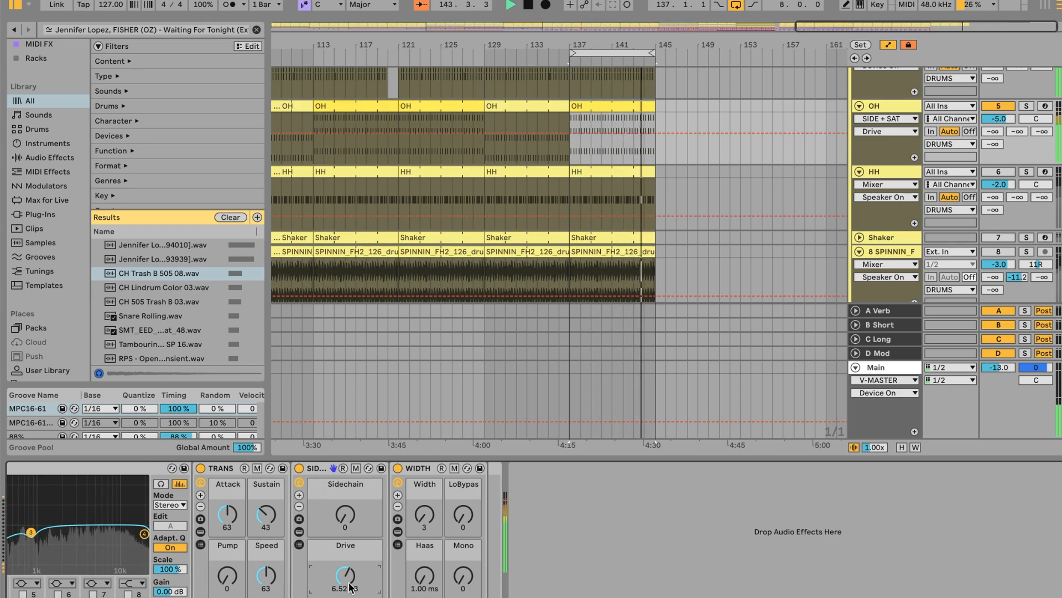
Step: Show the devices in the OH track's WIDTH rack, inspect the Wider plug-in window, and hide them again
left_click(402, 533)
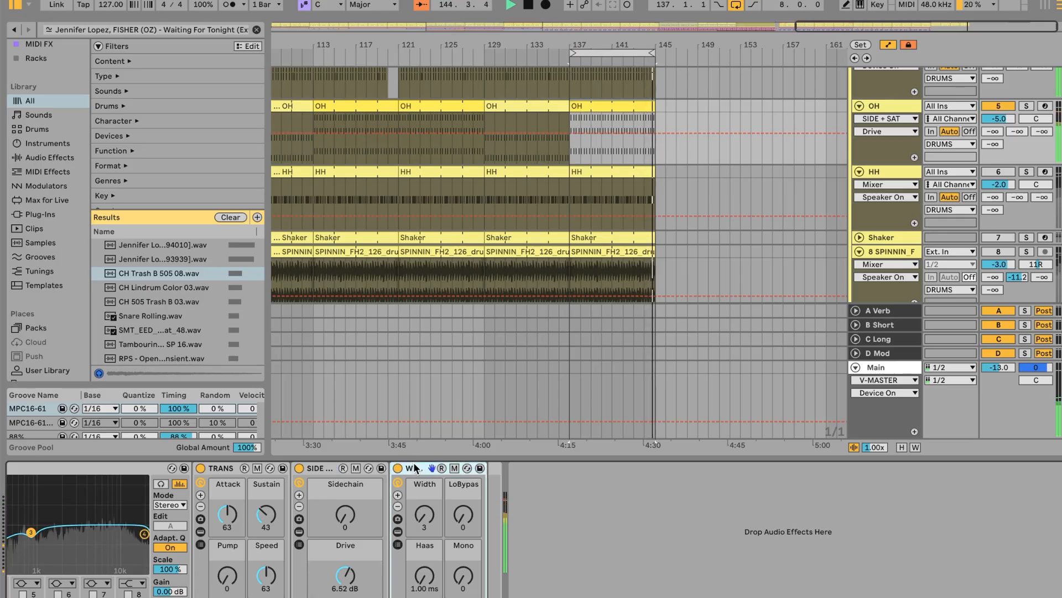
left_click(399, 531)
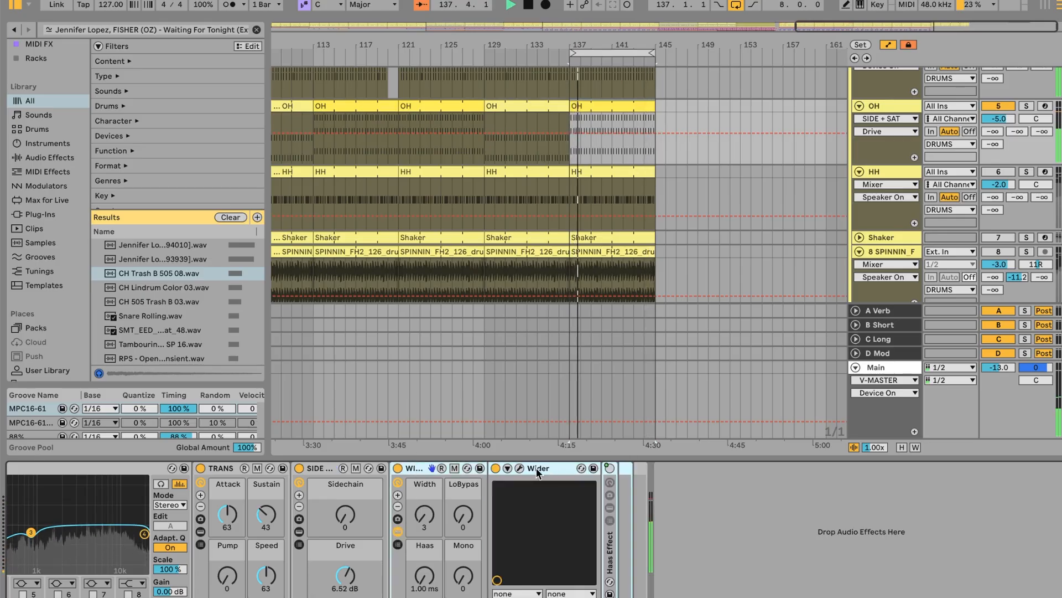
left_click(518, 468)
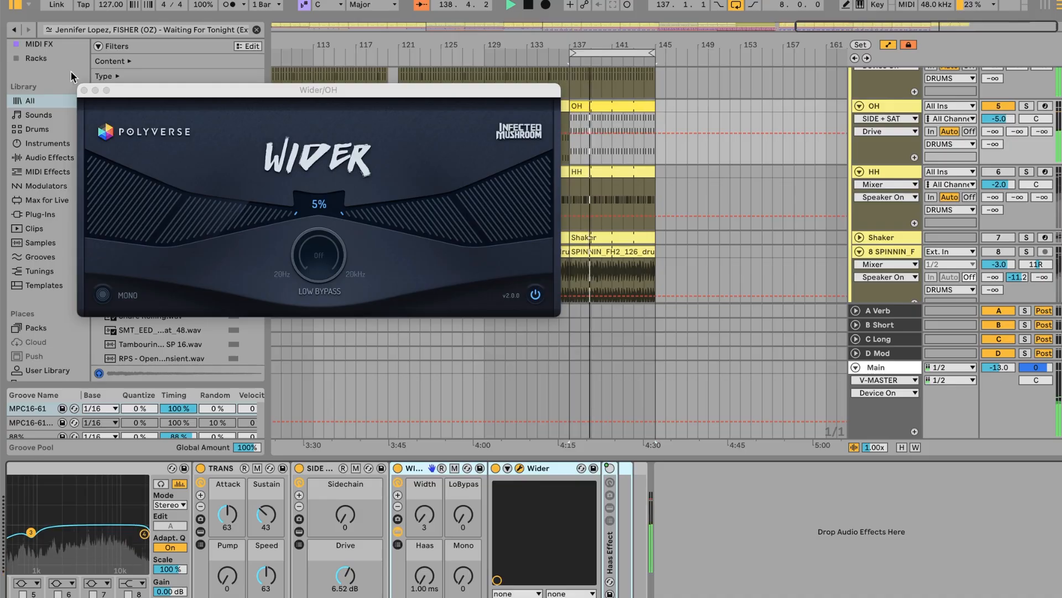
left_click(84, 90)
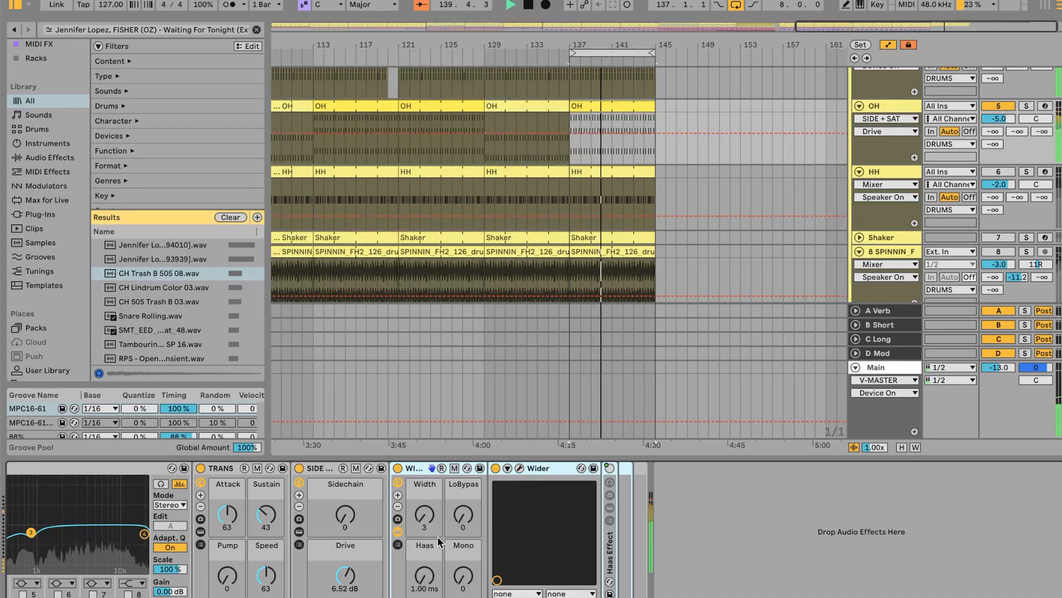
left_click(398, 531)
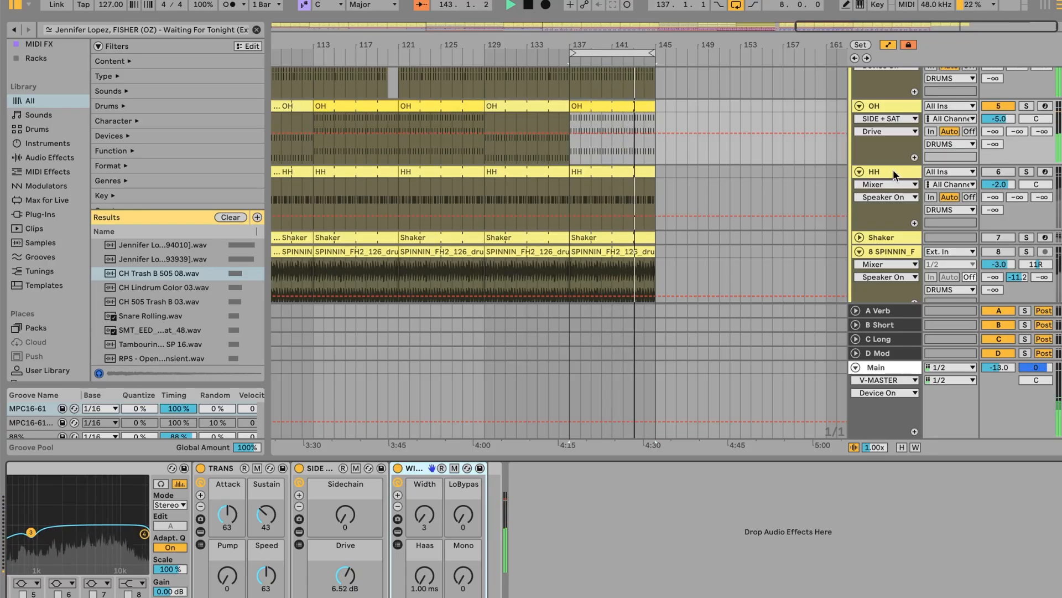
Step: Activate the HH track and open its MIDI clip at bar 137 to examine the PIV_DJK closed hat notes
left_click(878, 172)
left_click(991, 171)
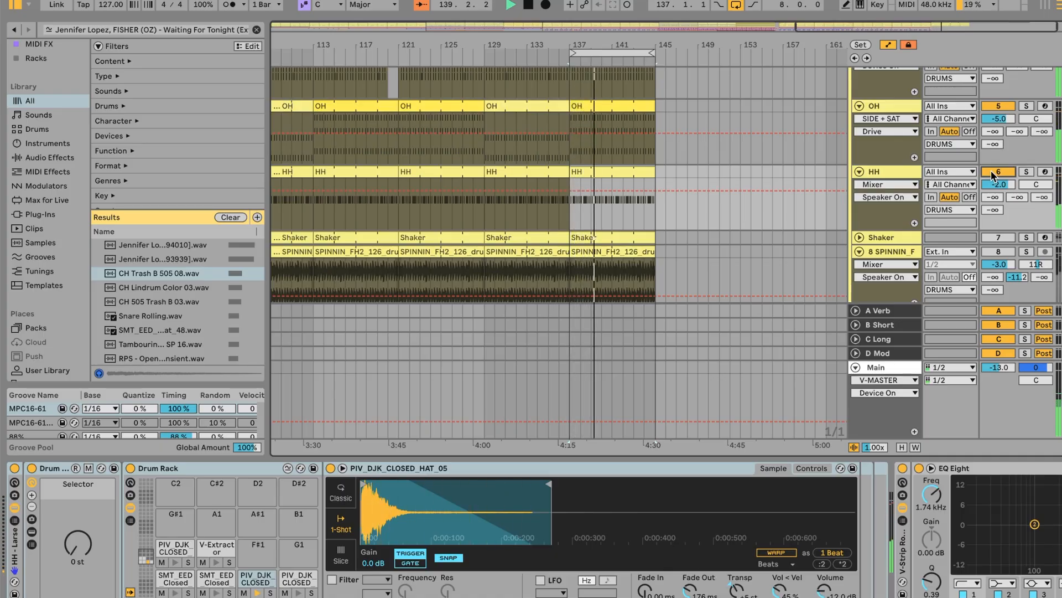
double_click(599, 172)
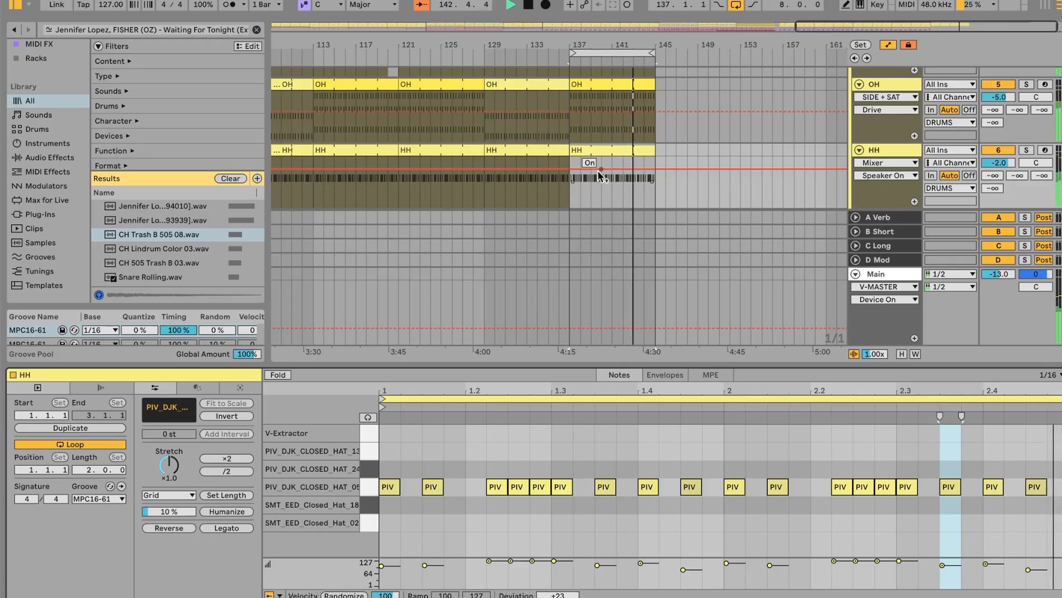
left_click(432, 461)
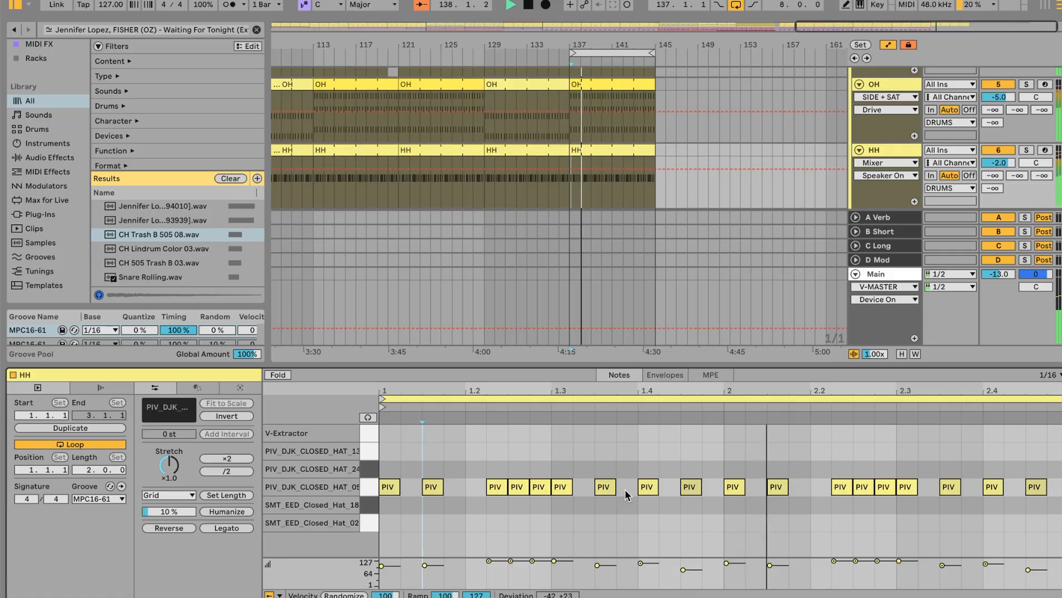
left_click(548, 437)
left_click(573, 456)
Step: Audition the HH Drum Rack with its Selector at +1 st, and return it to 0 st
left_click(882, 150)
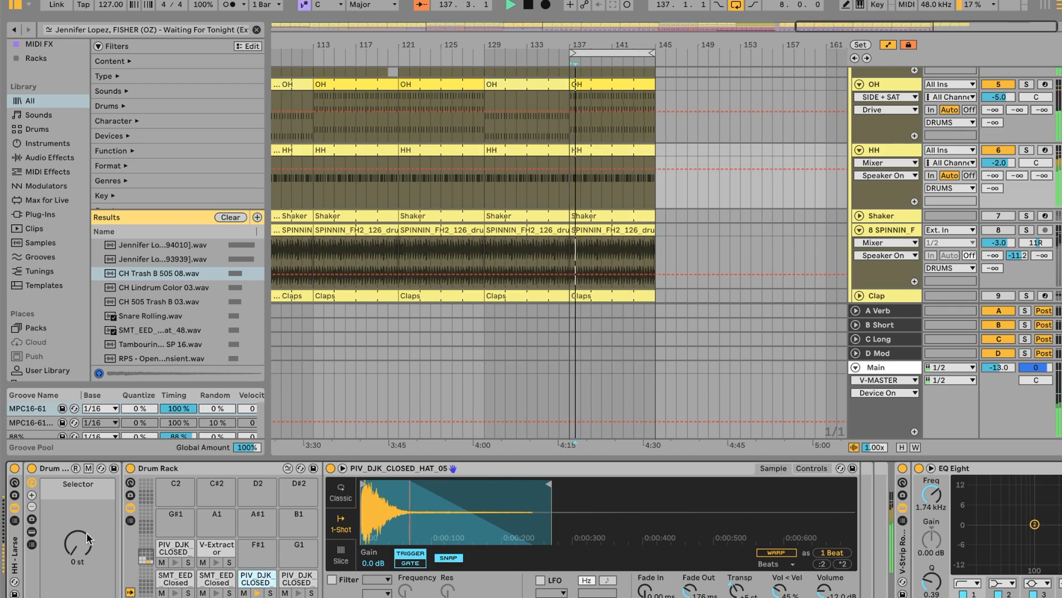
left_click_drag(87, 533, 86, 527)
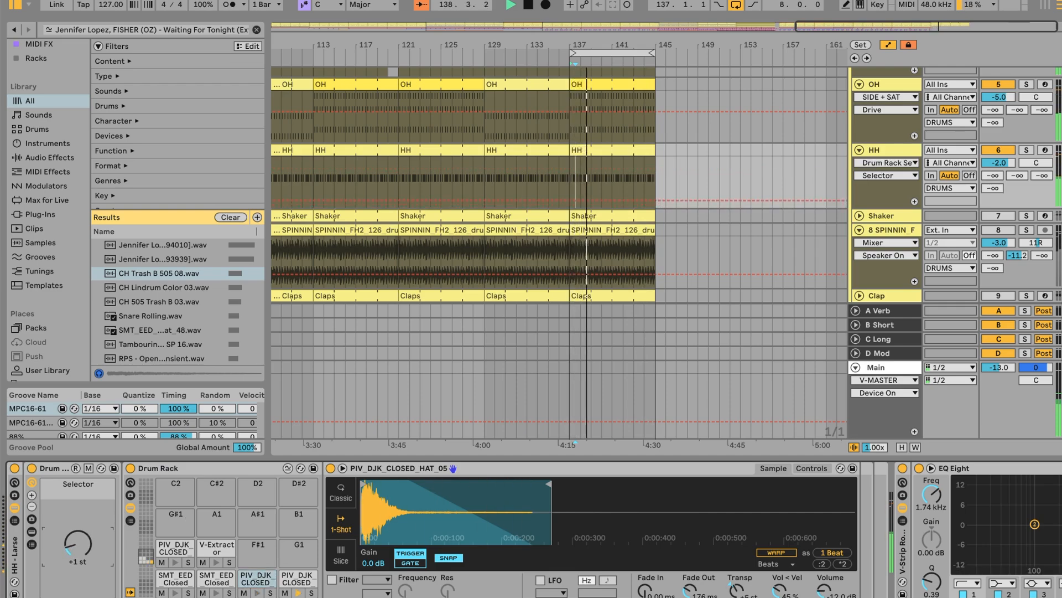
left_click_drag(87, 533, 87, 539)
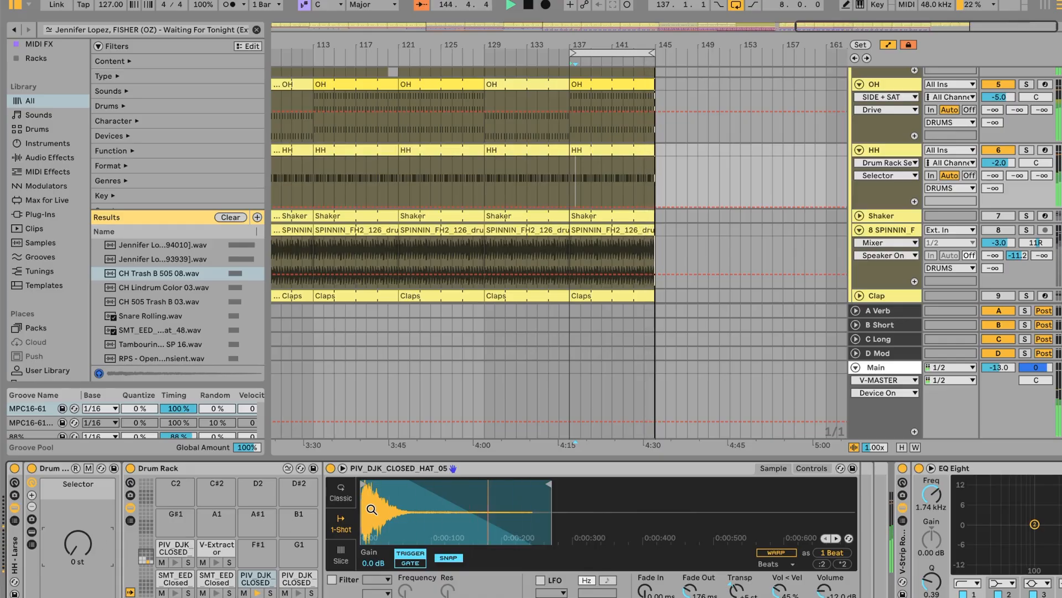
Step: Inspect the HH track's EQ Eight low cut, its TRANS rack and the Drive macro of its SIDE + SAT rack
scroll(548, 465, "right", 10)
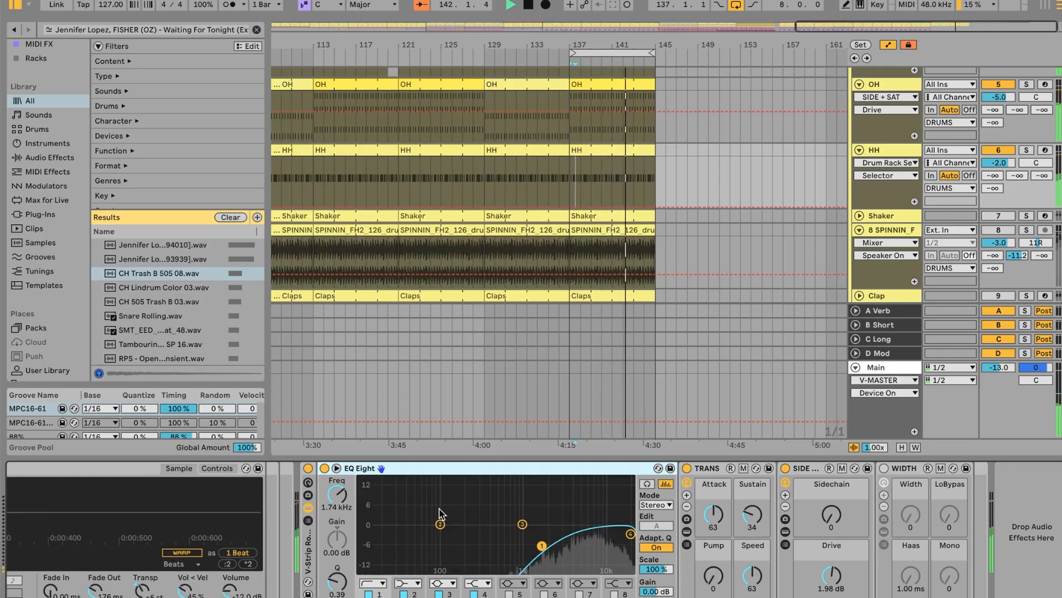
left_click(709, 472)
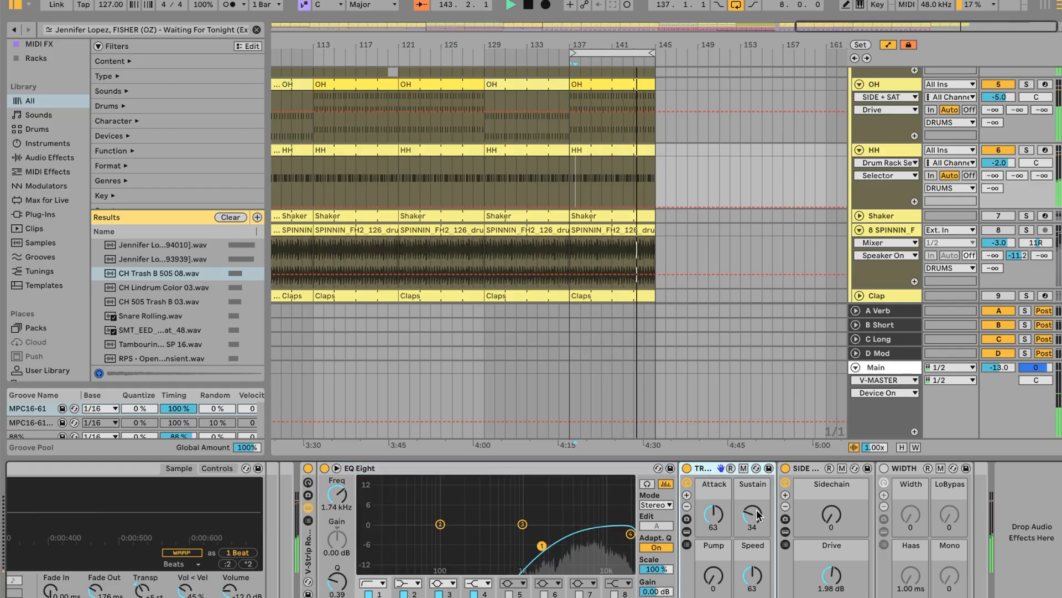
left_click(831, 575)
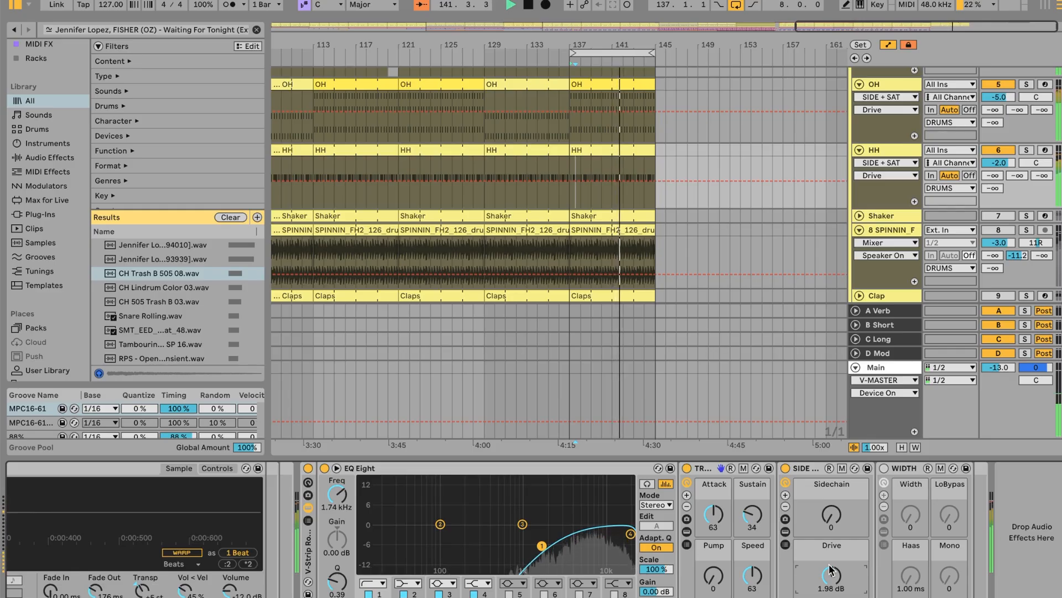
Step: Activate and unfold the Shaker track, and open its MIDI clip at bar 137
left_click(980, 216)
left_click(863, 218)
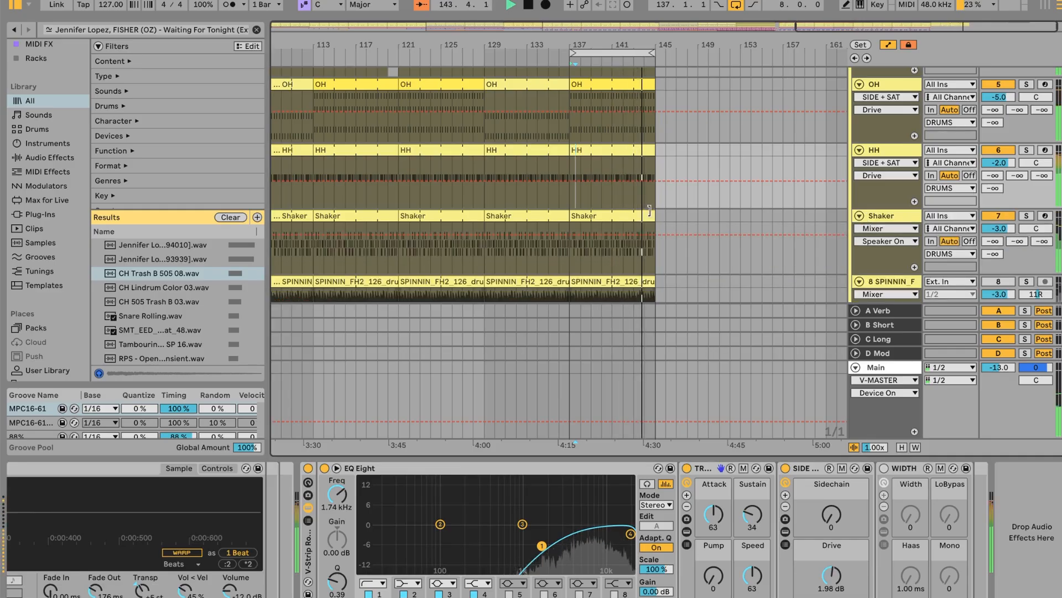
double_click(613, 215)
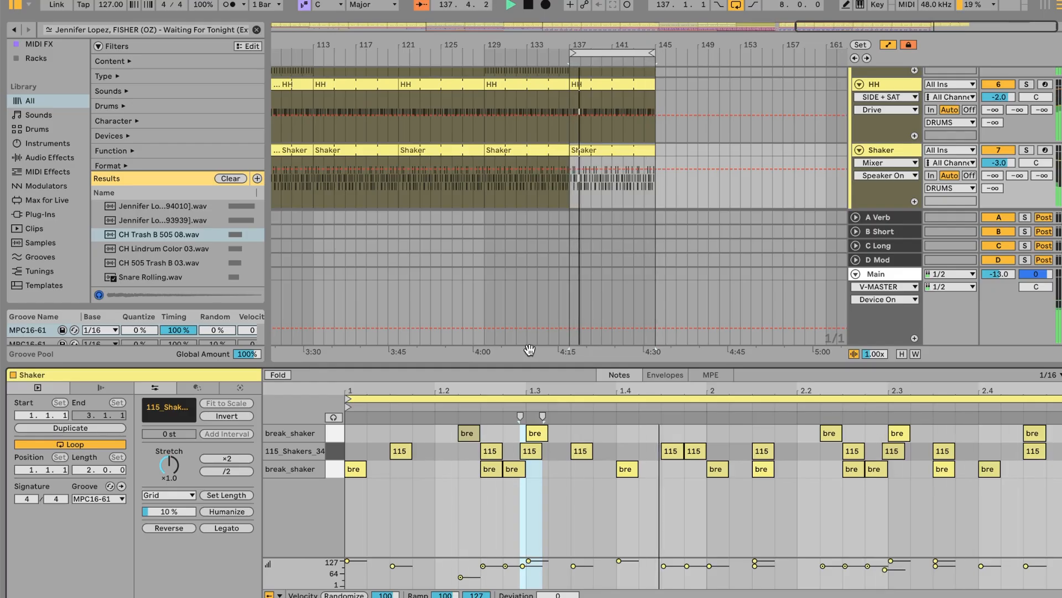
Step: Audition Shaker soloed and with HH, inspecting its break_shaker and 115_Shakers_34 samples and clip notes, and clear the solos
left_click(1027, 151)
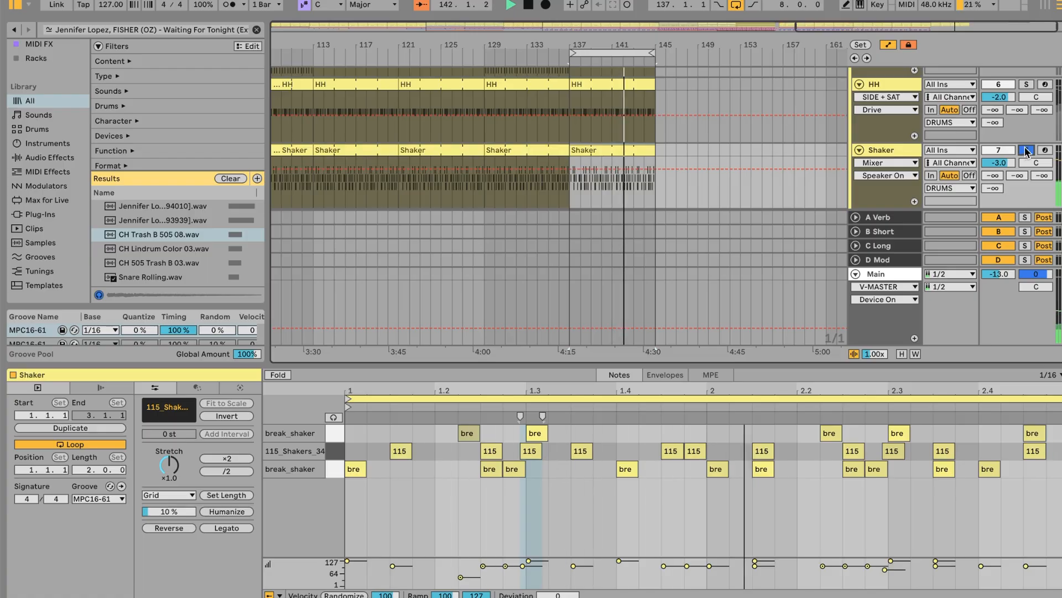
left_click(1027, 84)
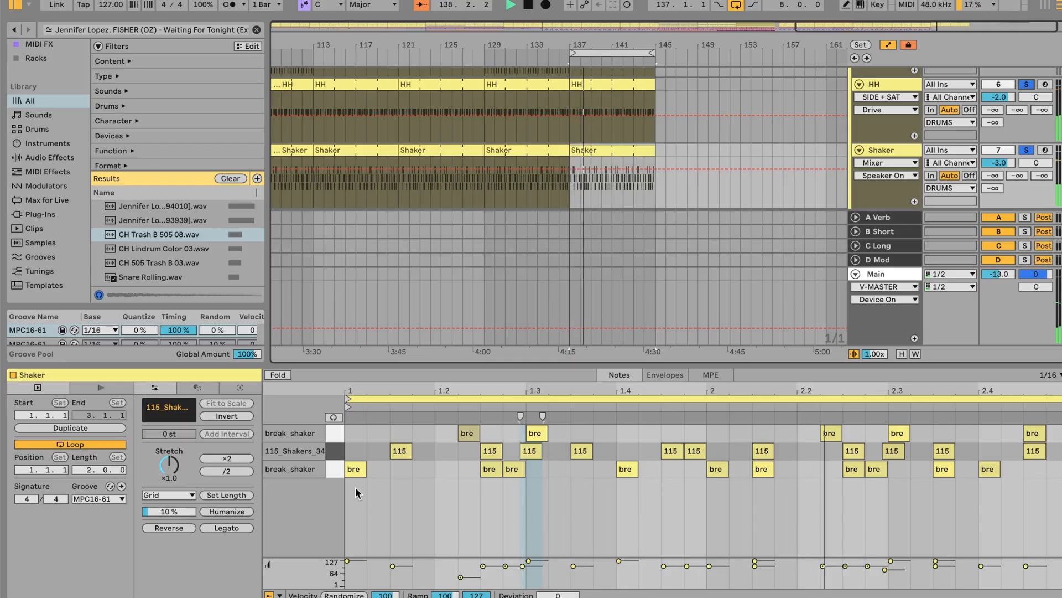
key("shift+Tab")
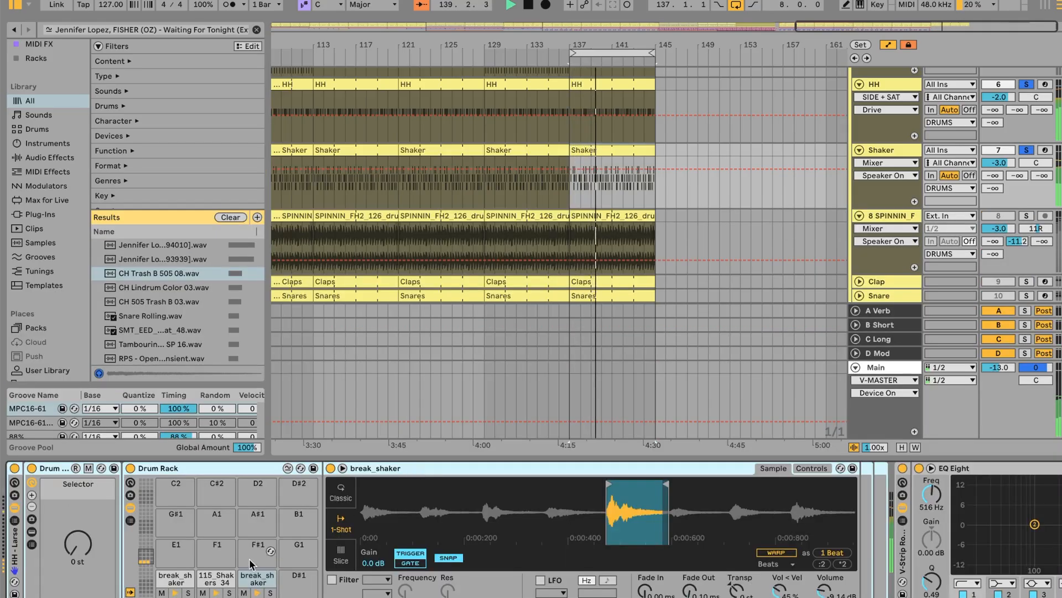
left_click(218, 584)
left_click(176, 578)
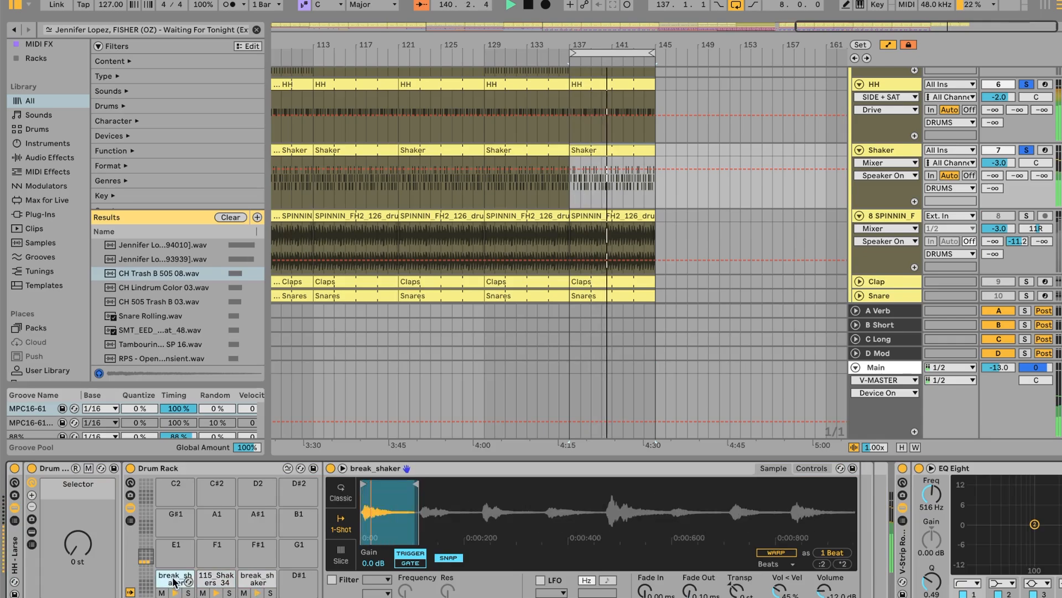
left_click(208, 582)
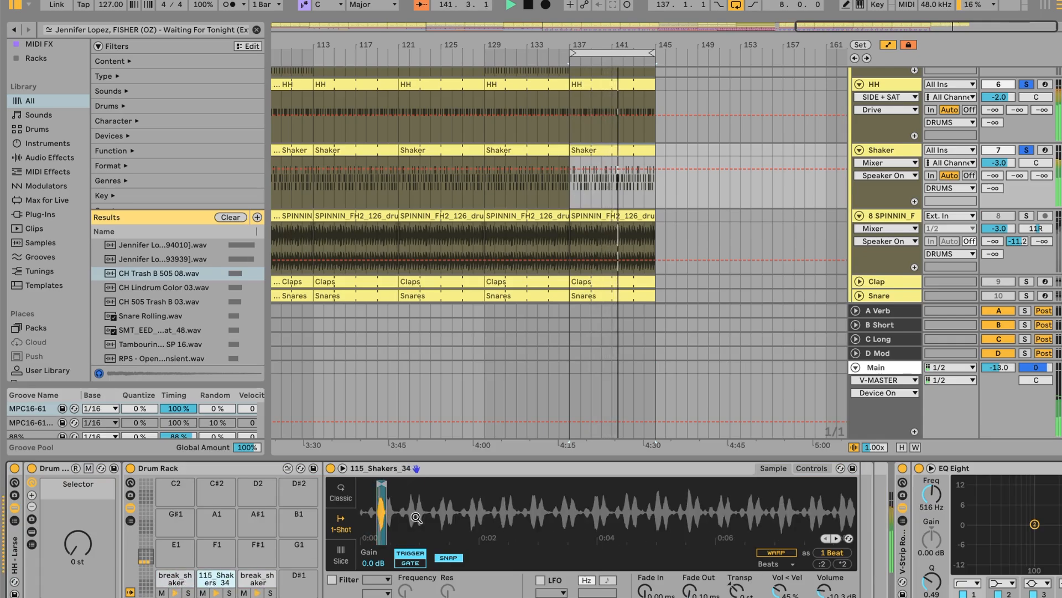
left_click(174, 580)
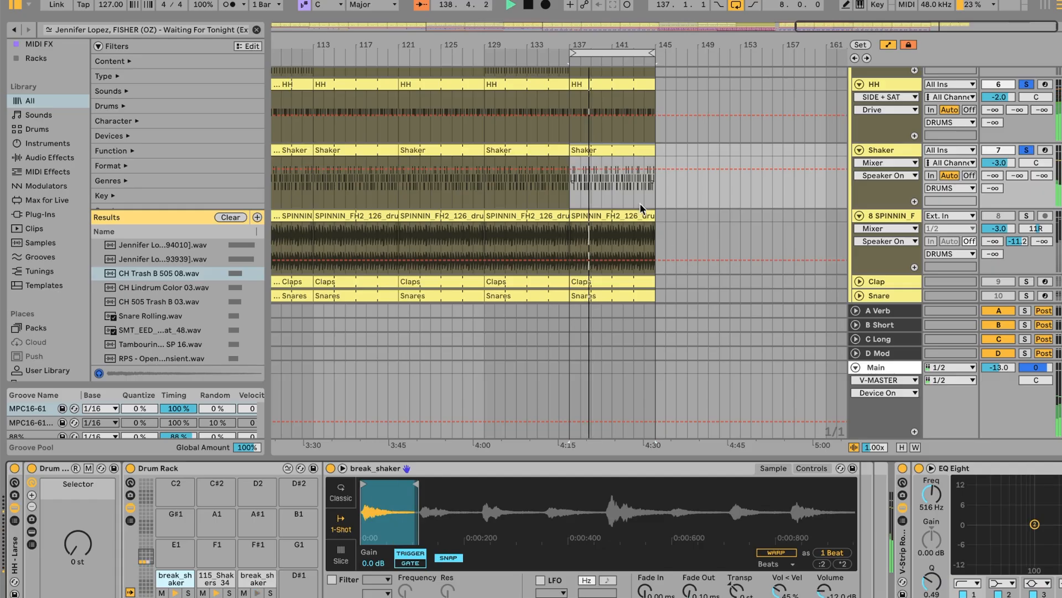
double_click(610, 147)
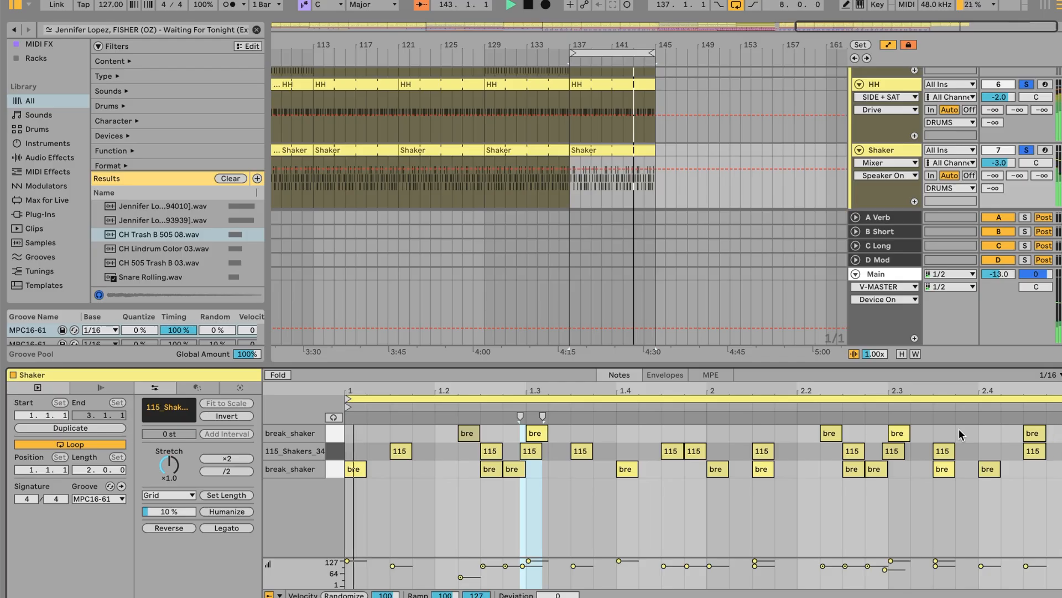
left_click(1027, 149)
Step: Examine the EQ Eight low cut and the effect racks in the Shaker track's device chain
left_click(898, 149)
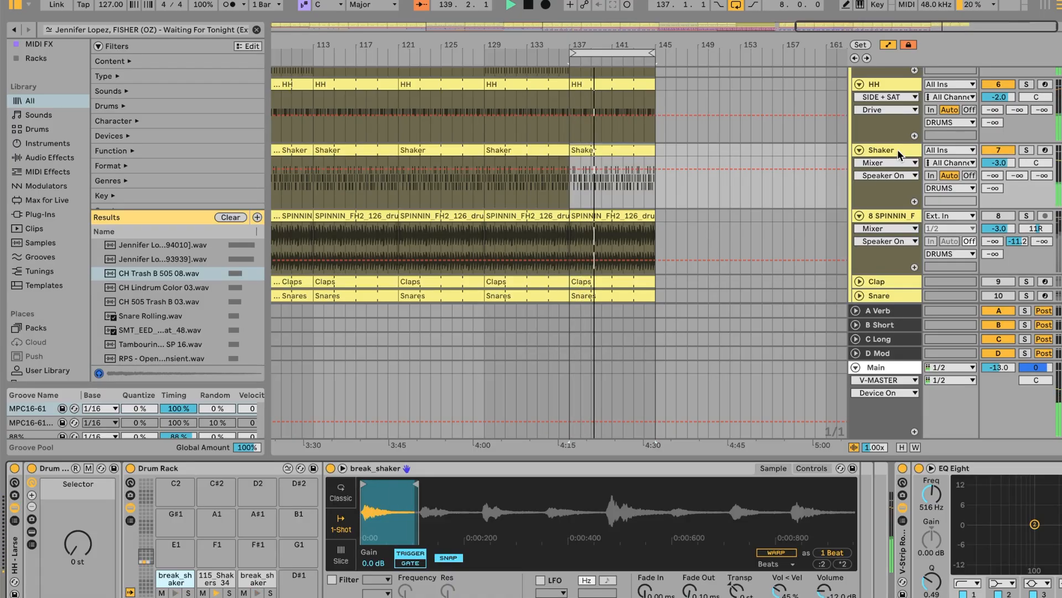
left_click(898, 148)
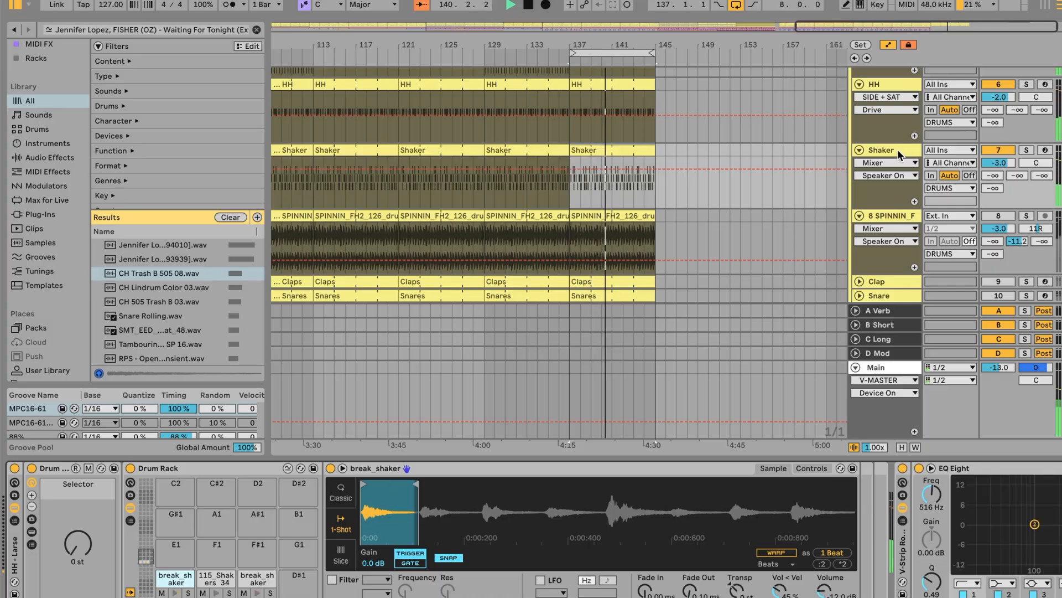
scroll(755, 494, "down", 10)
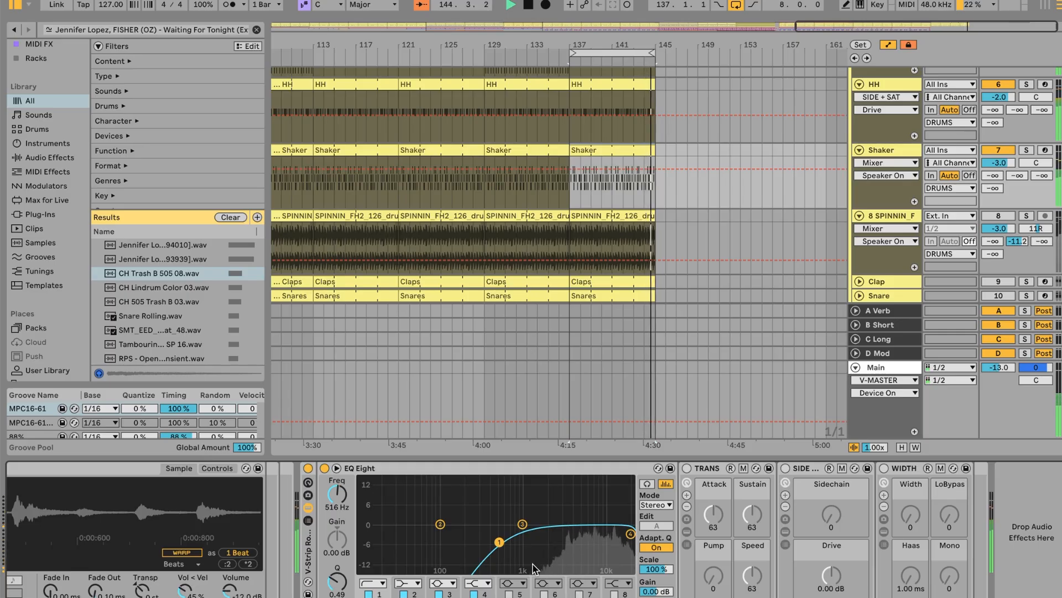
Step: Activate the SPINNIN_FH2 shaker loop track and compare the groove with the loop switched on and off, leaving it on
left_click(886, 217)
left_click(988, 213)
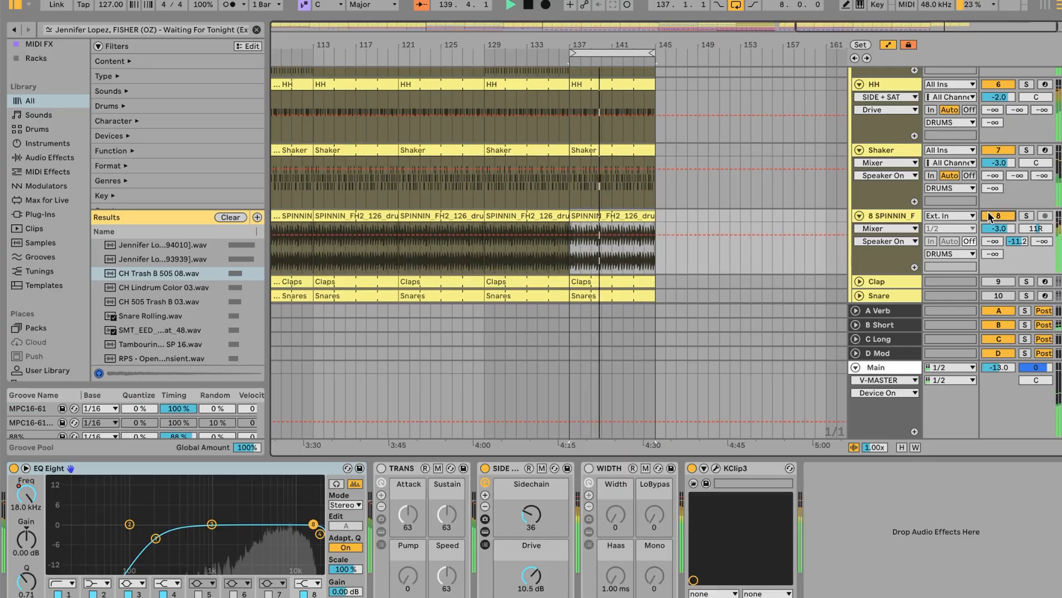
left_click(988, 216)
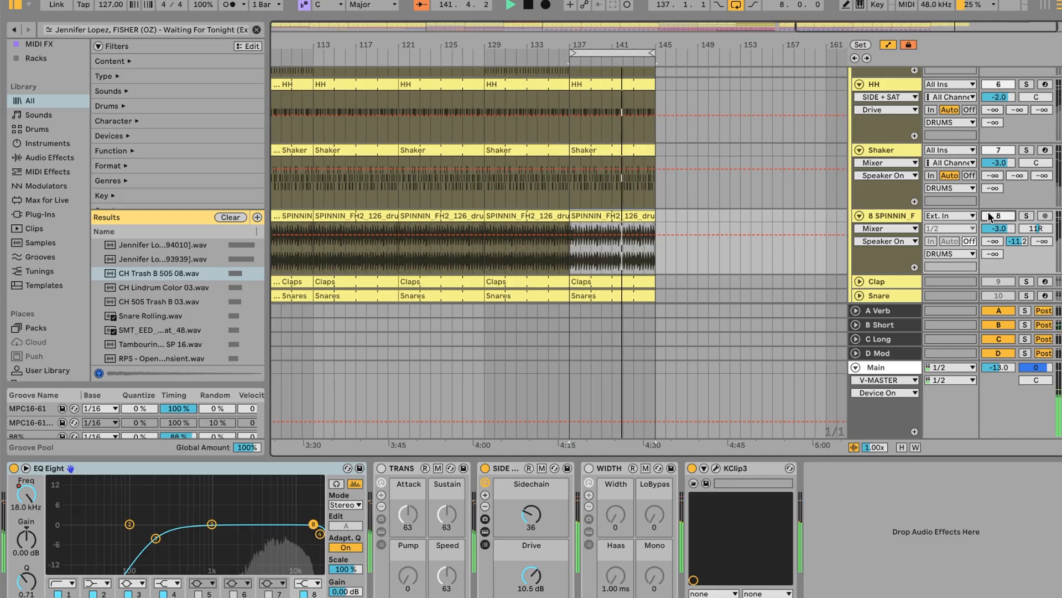
left_click(988, 216)
left_click(989, 215)
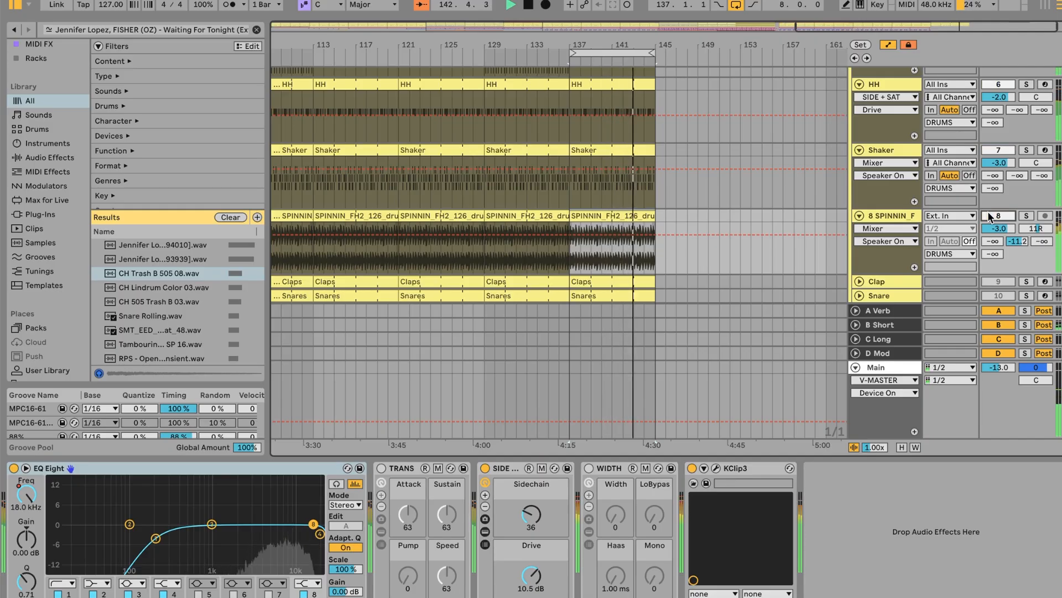
left_click(975, 216)
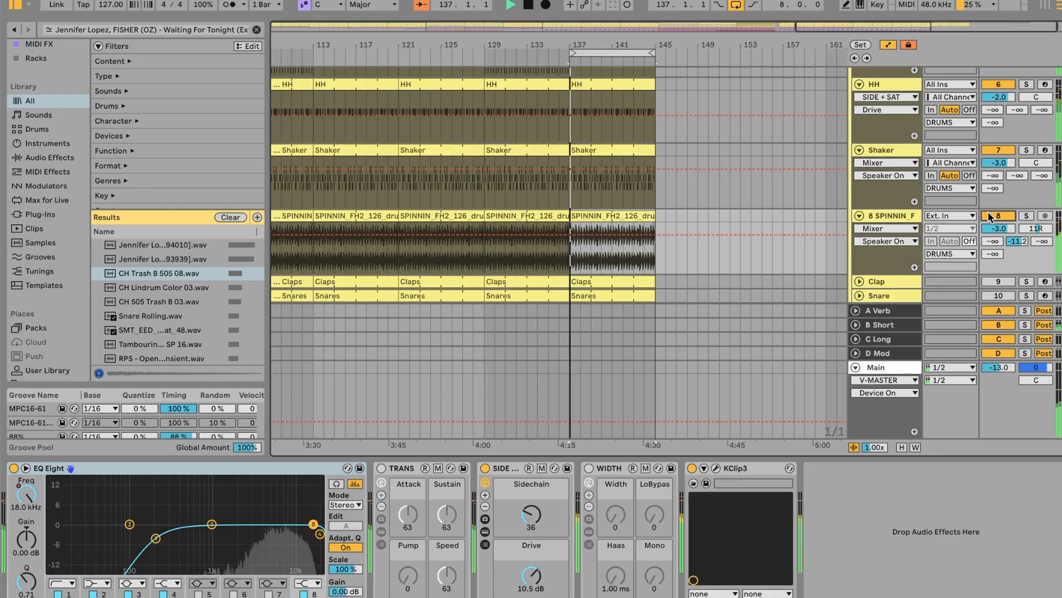
left_click(975, 216)
left_click(975, 215)
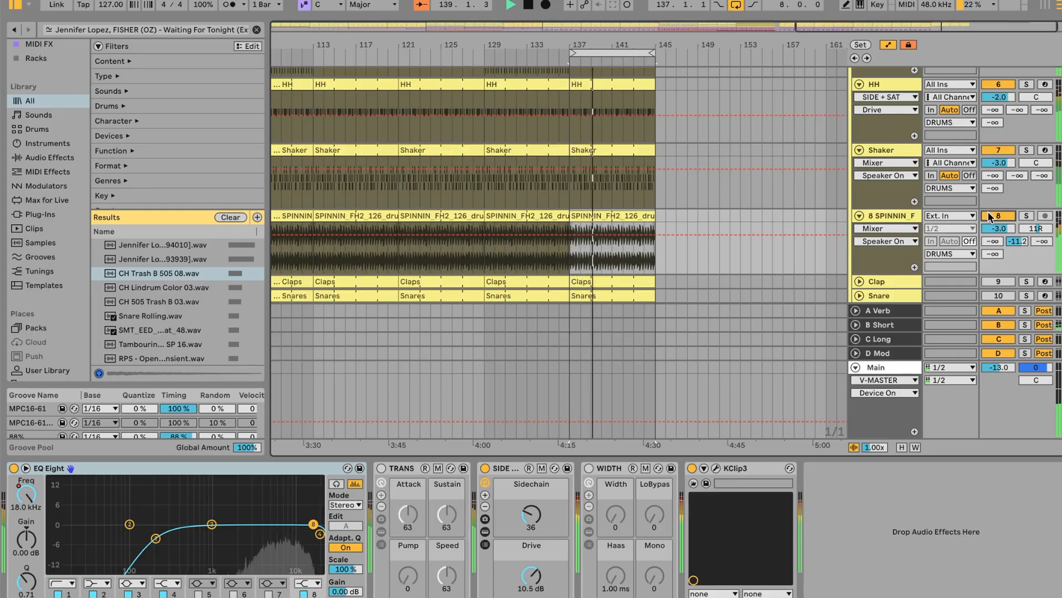
Step: Check the kinky_shaker loop's clip waveform, and adjust the low-cut band in its EQ Eight to 206 Hz with a Q of 0.53
double_click(625, 214)
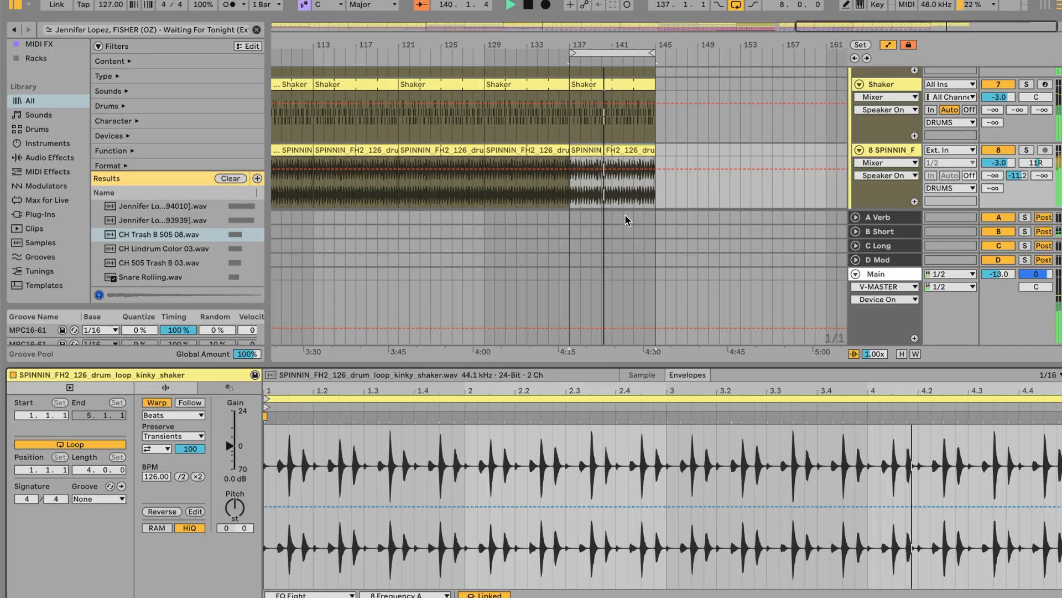
key("shift+Tab")
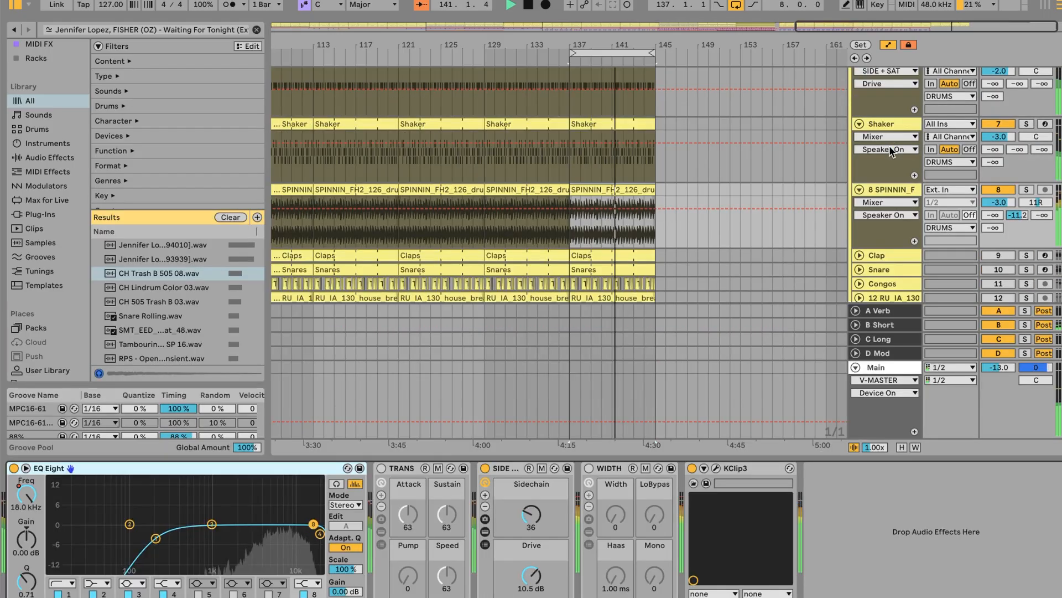
left_click_drag(156, 537, 157, 545)
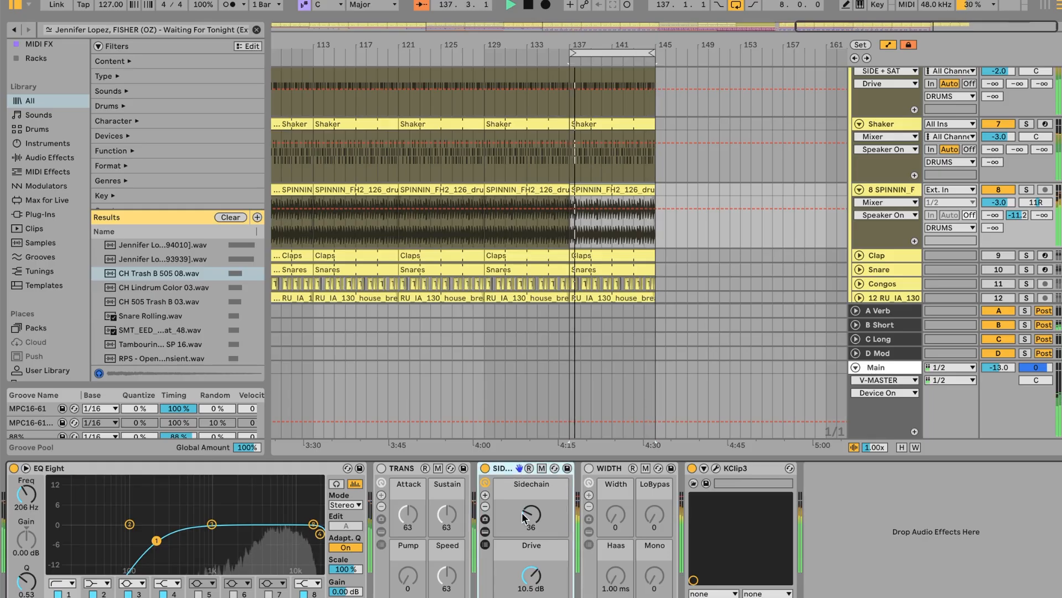
Step: Inspect the shaker loop's SIDE + SAT chain with Utility, Shaper and Saturator, and its KClip3 plug-in window
left_click(486, 531)
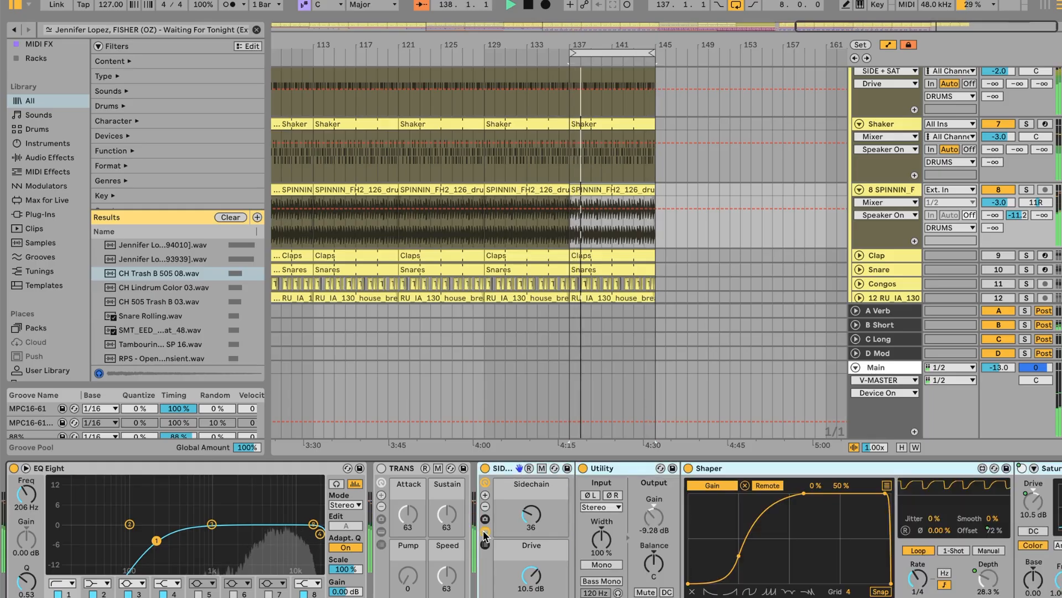
left_click(727, 477)
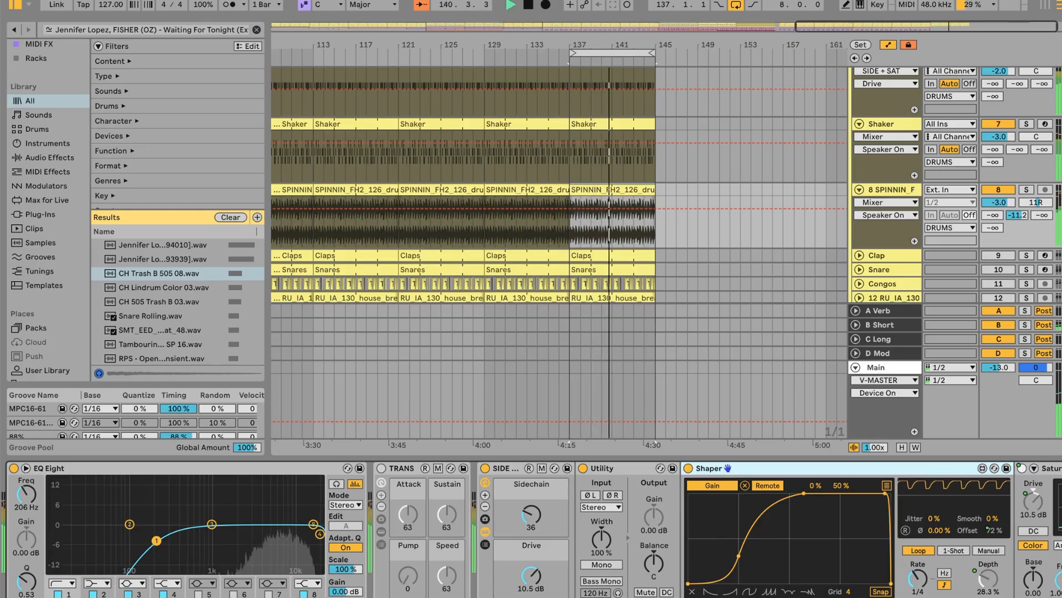
mouse_move(866, 579)
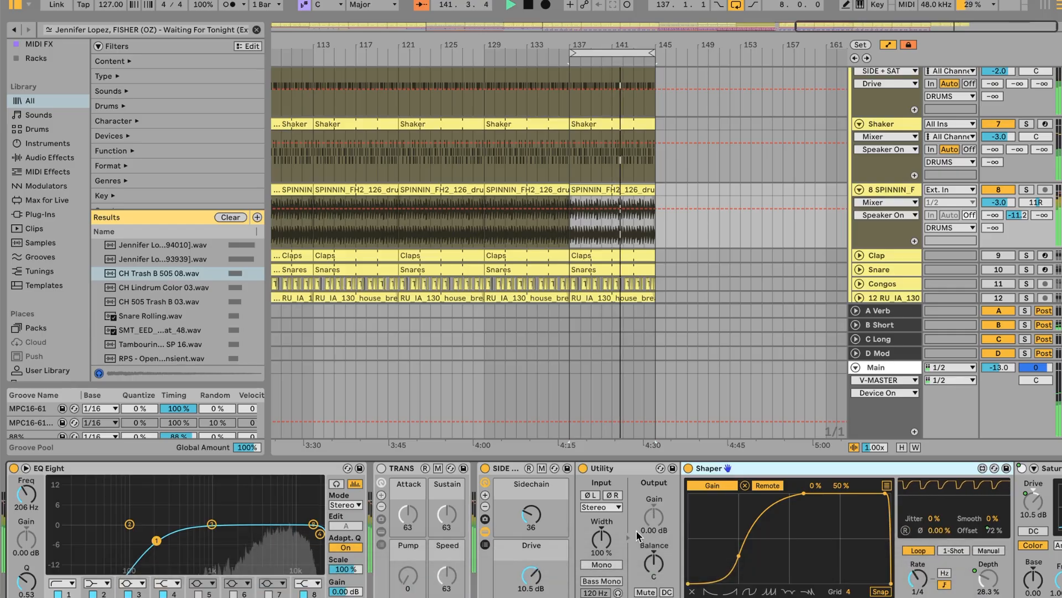
left_click(486, 532)
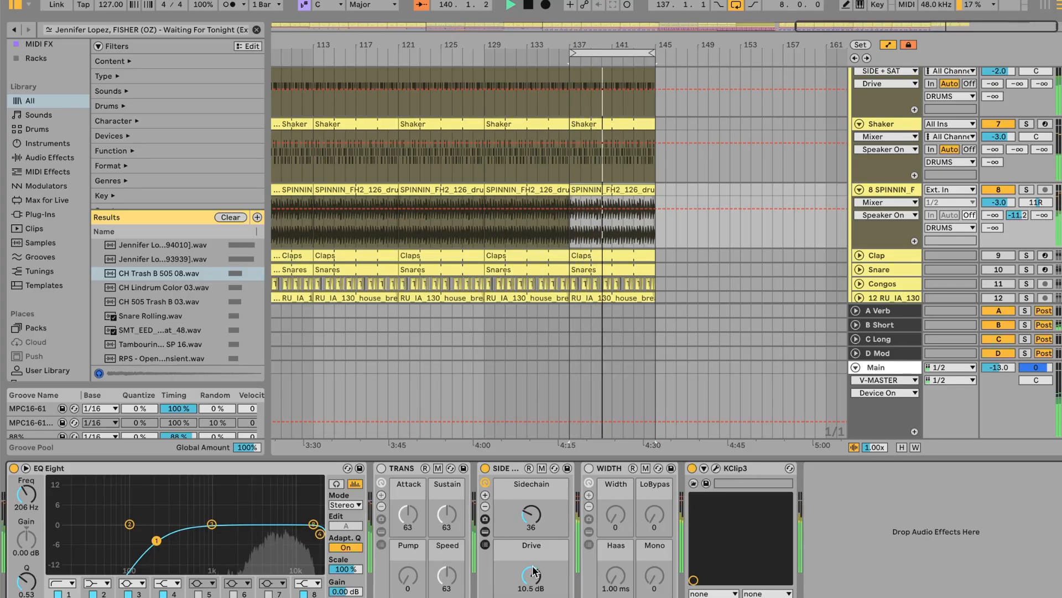
left_click(716, 468)
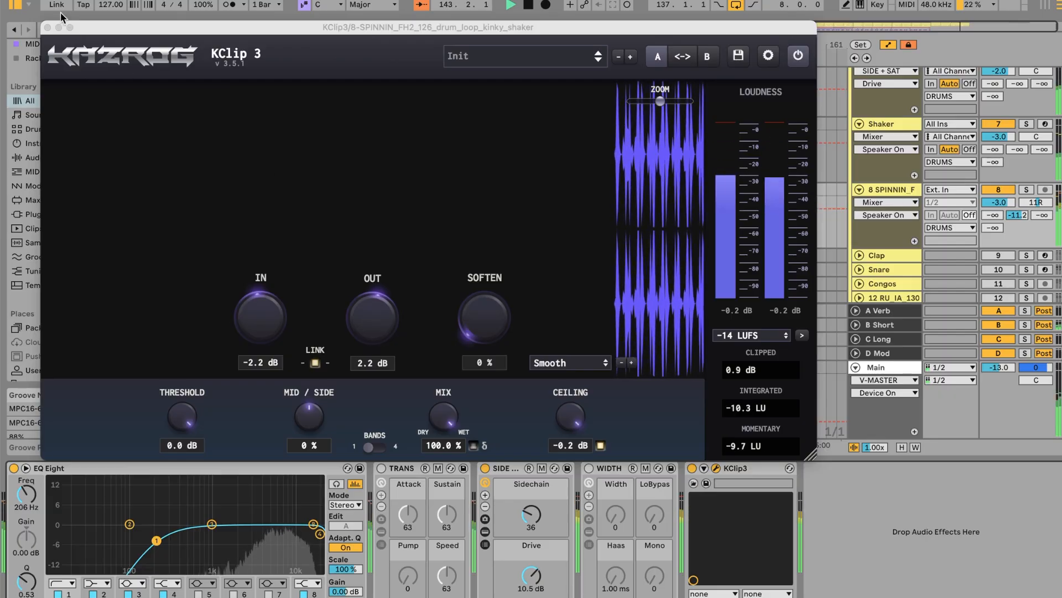
left_click(47, 28)
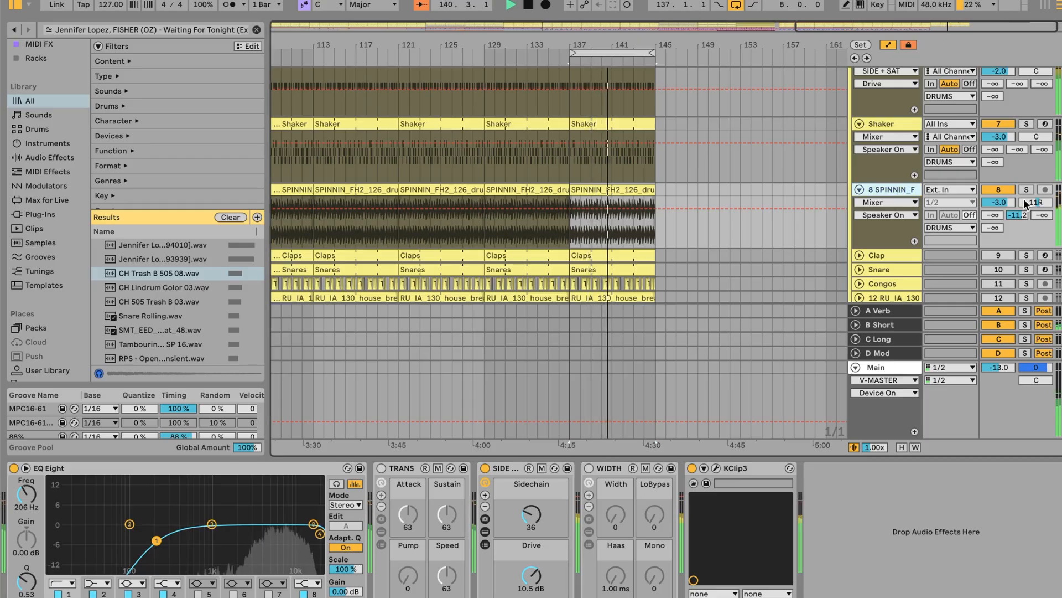
Step: Check the shaker loop's level, pan and sends in the Session mixer, and return to the Arrangement
key("Tab")
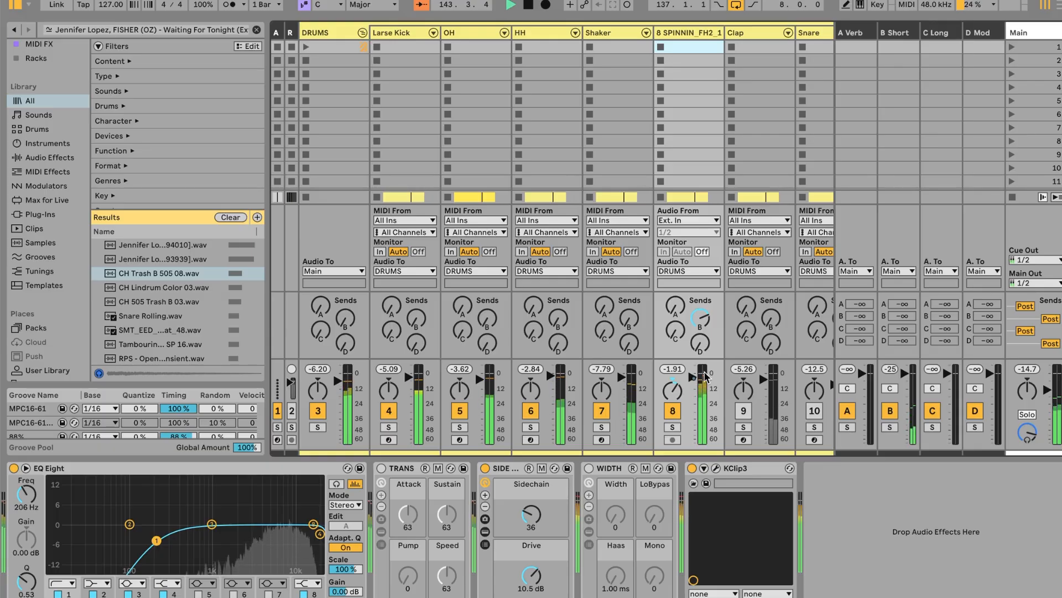
key("shift+Tab")
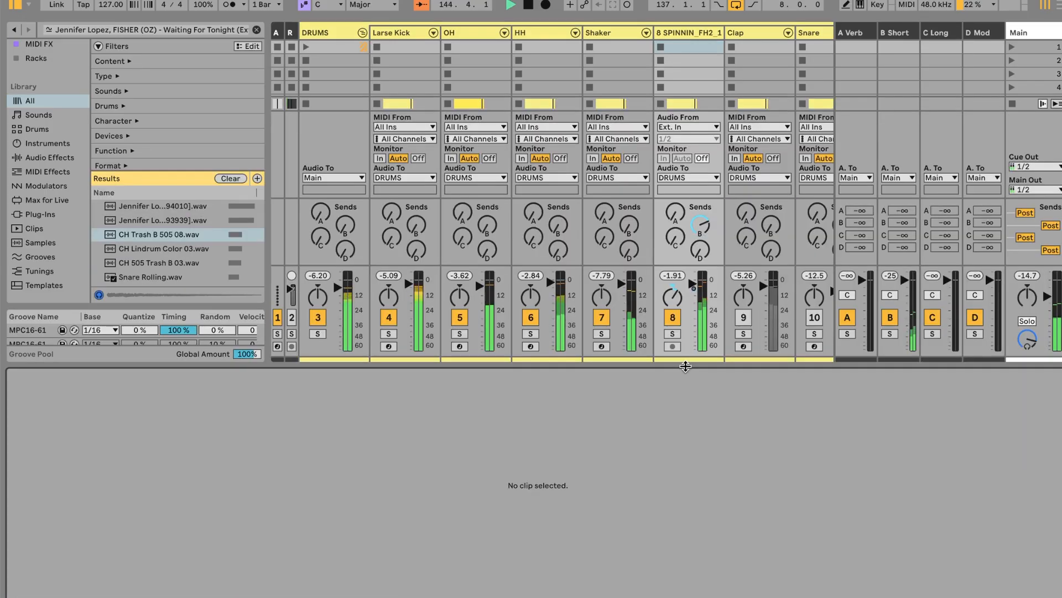
key("Tab")
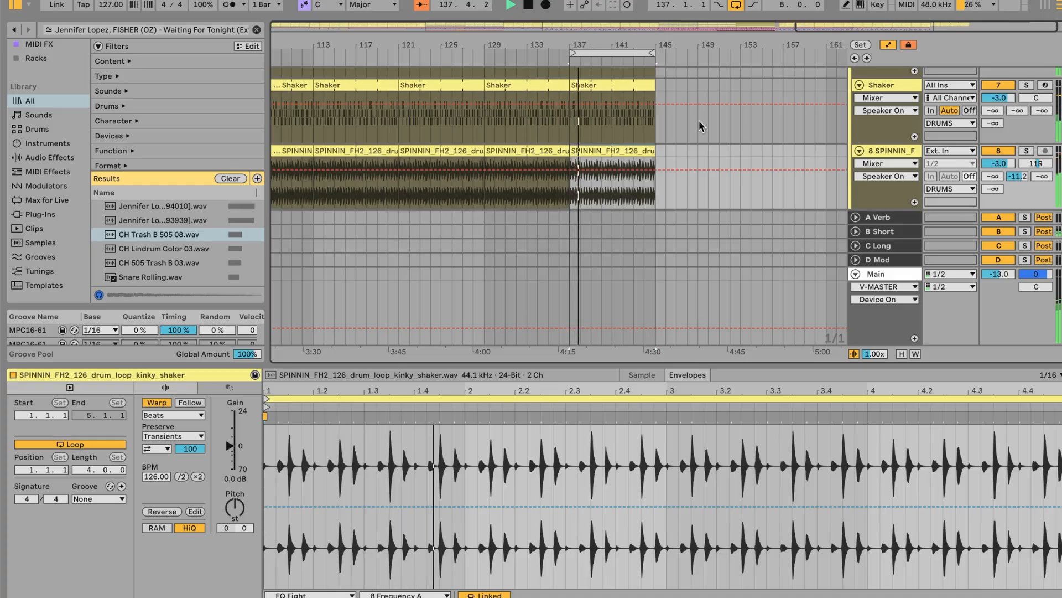
Step: Select the Clap track and examine the PIV_DJK and SMT_EED clap notes in its Claps clip
scroll(692, 102, "down", 6)
scroll(765, 95, "up", 3)
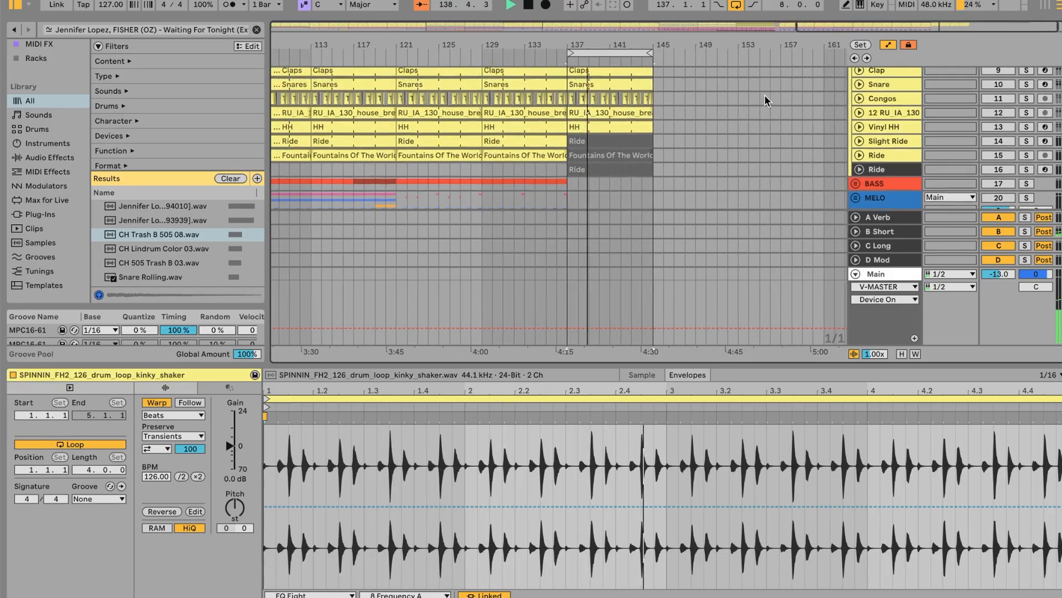
left_click(883, 108)
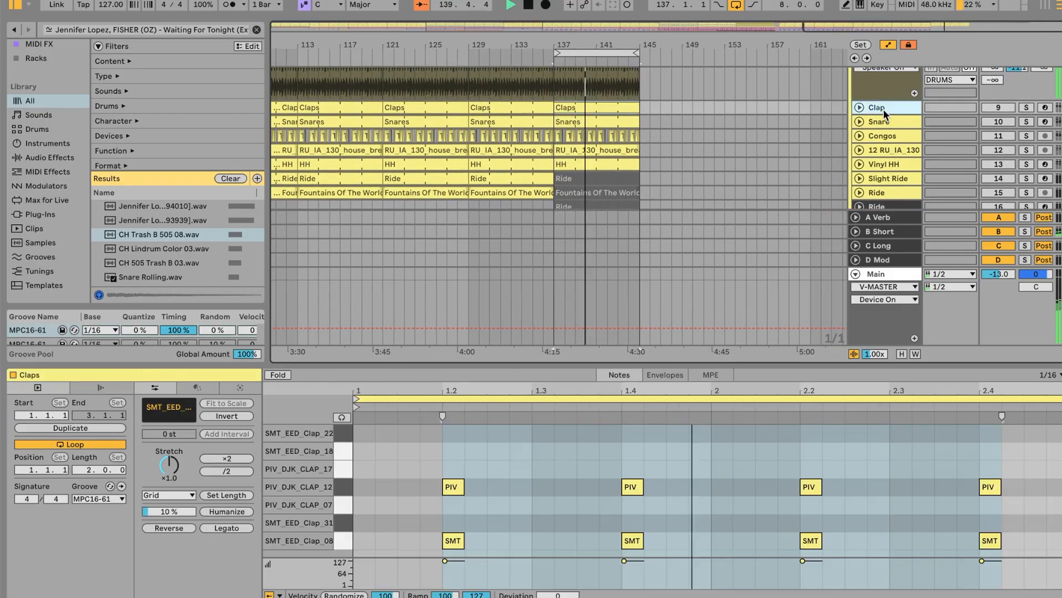
scroll(794, 114, "up", 3)
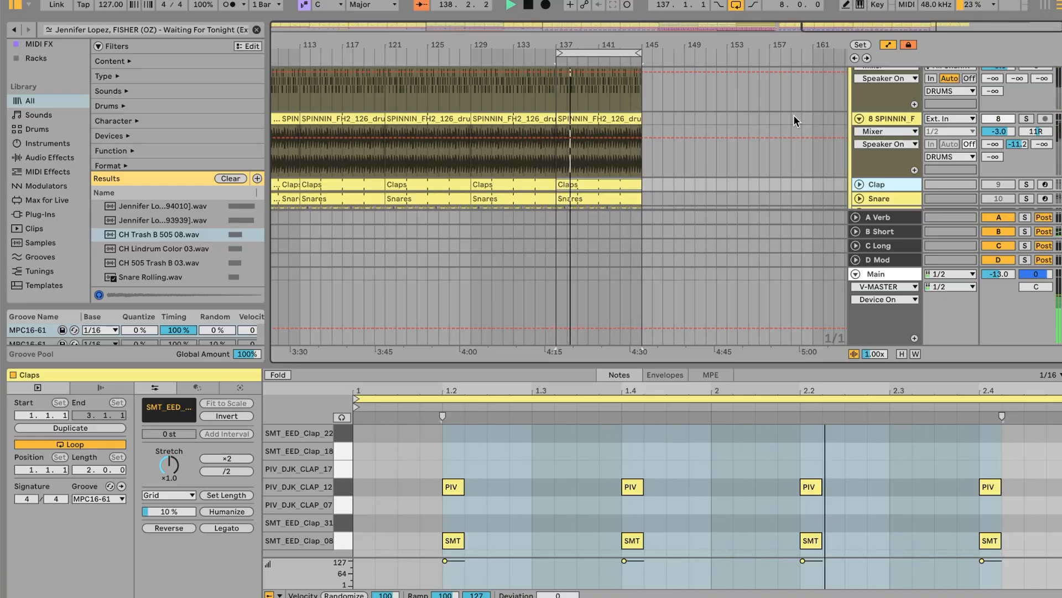
Step: Unfold and activate the Clap track, and select the pair of layered clap notes on beat 1.2
scroll(793, 115, "down", 3)
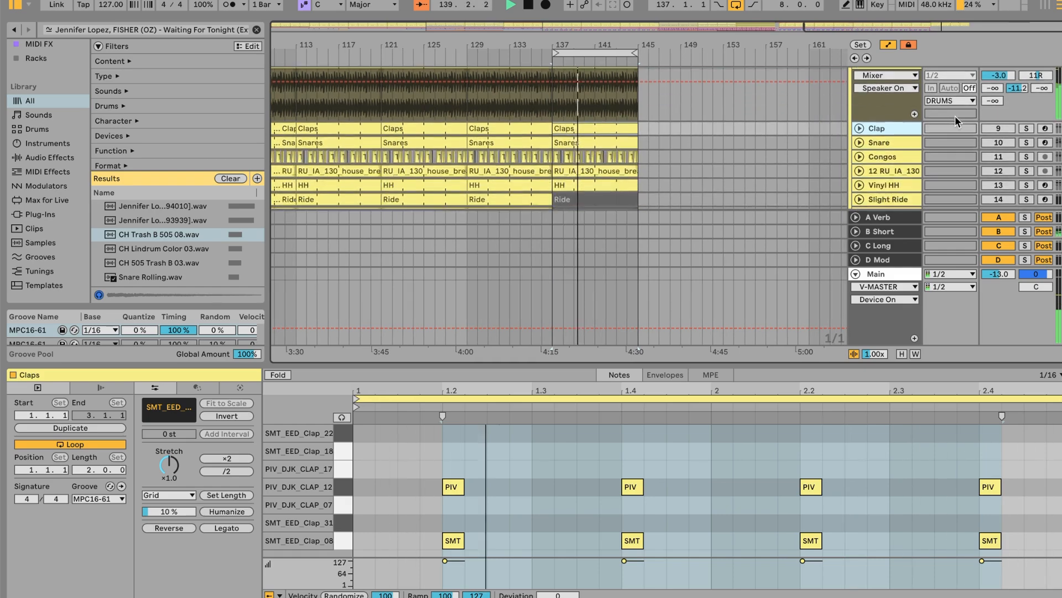
left_click(858, 128)
left_click(604, 126)
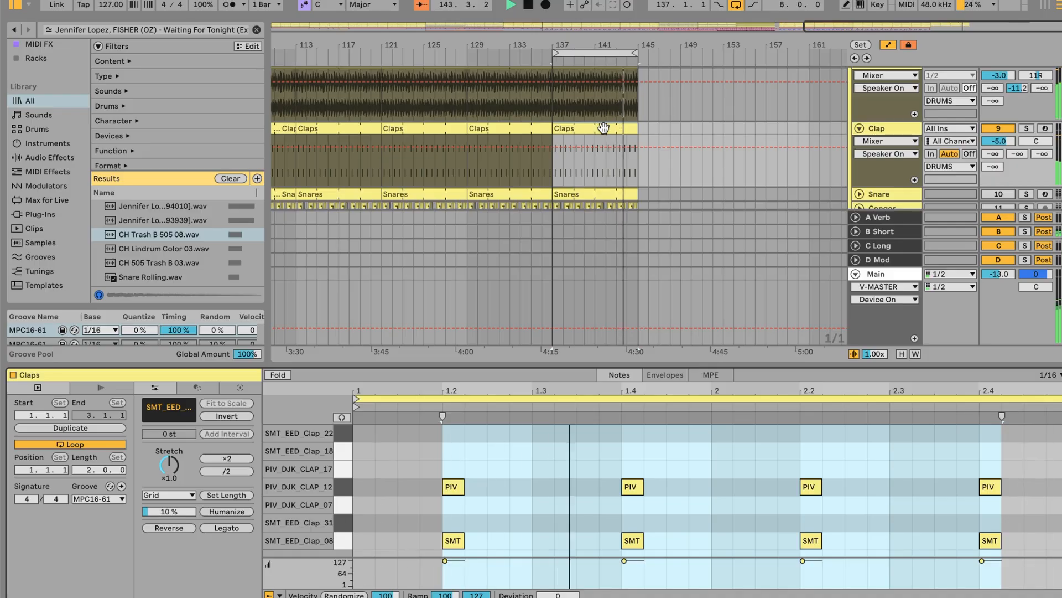
left_click(450, 444)
left_click_drag(450, 444, 449, 547)
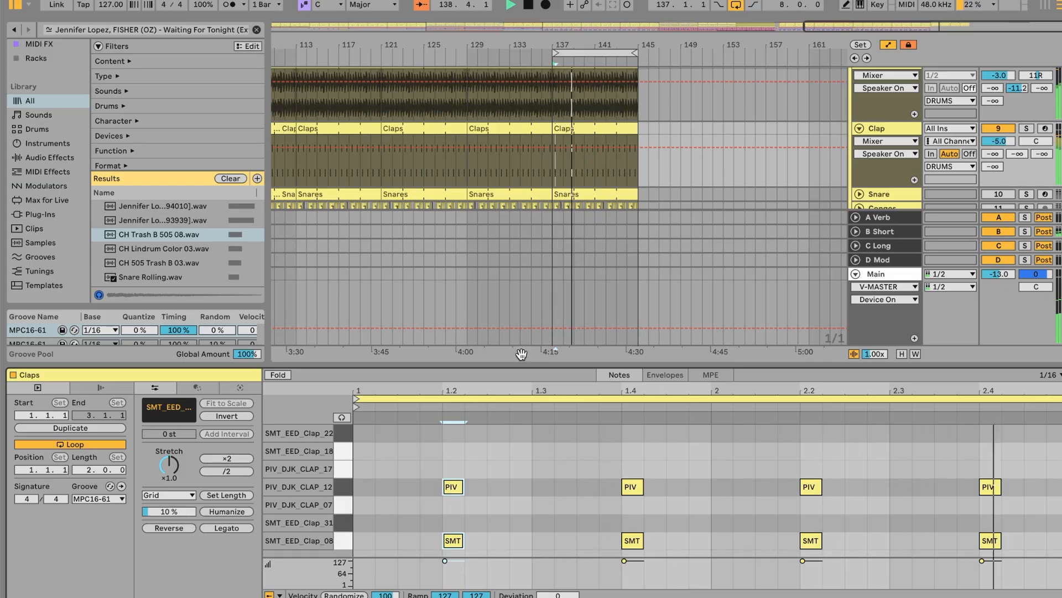
Step: Inspect the pan settings of the PIV_DJK_CLAP_12 and SMT_EED_Clap_08 pads and the Clap track's effect chain
key("shift+Tab")
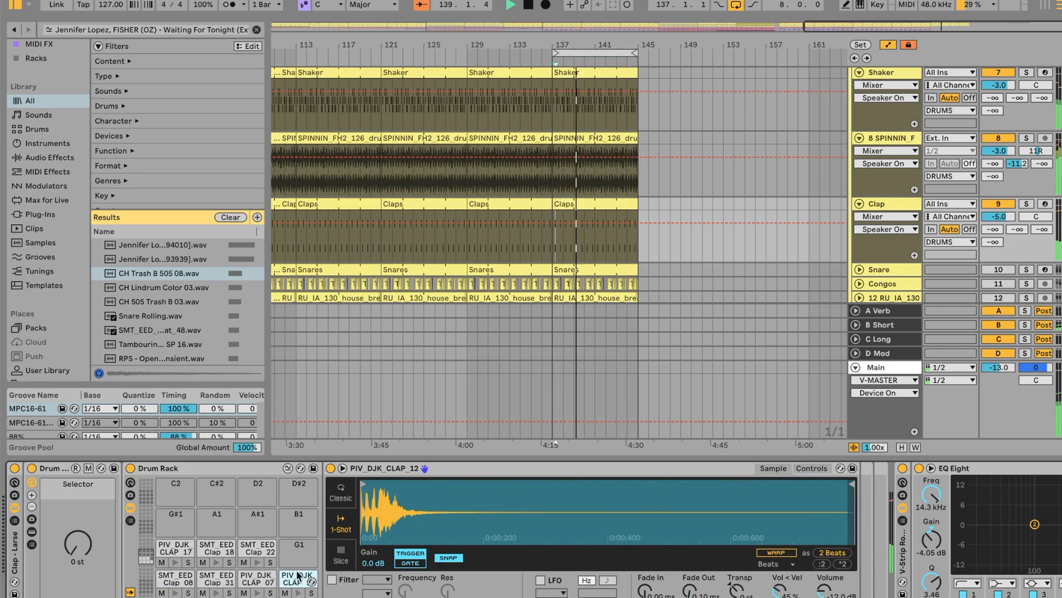
left_click(812, 468)
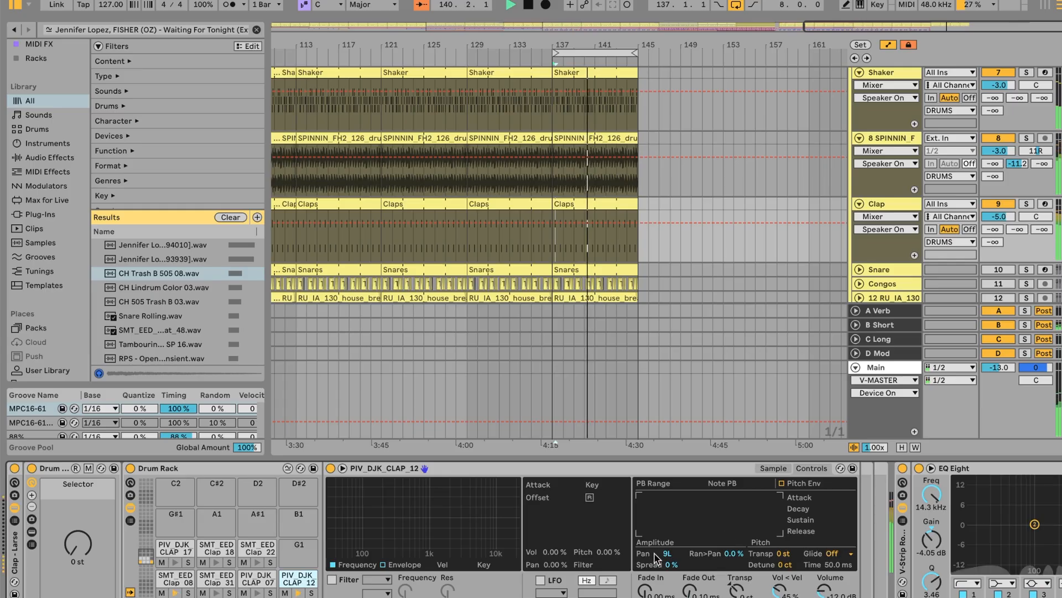
left_click(174, 576)
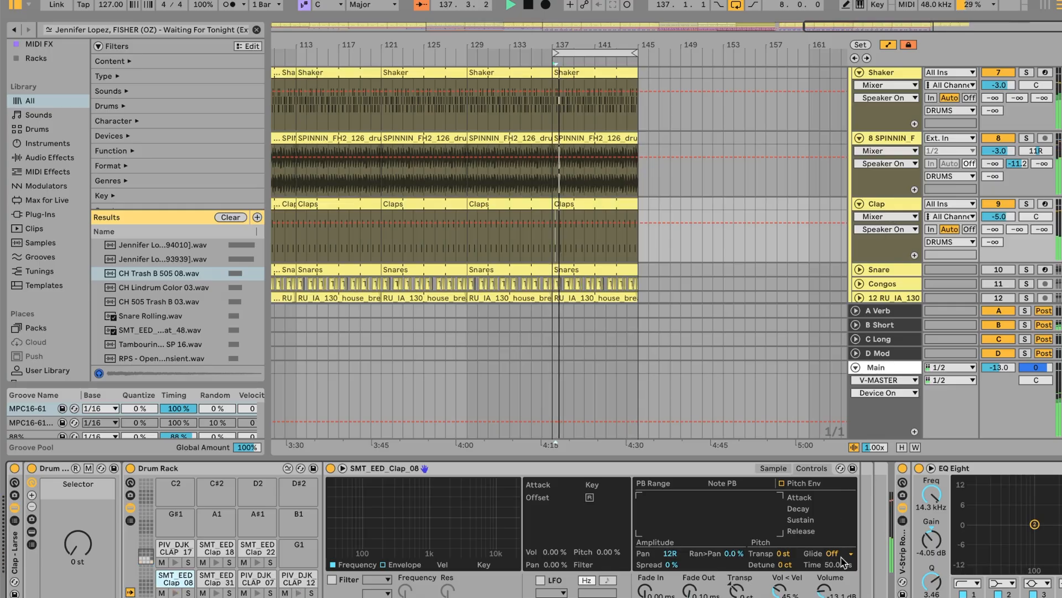
scroll(893, 528, "right", 10)
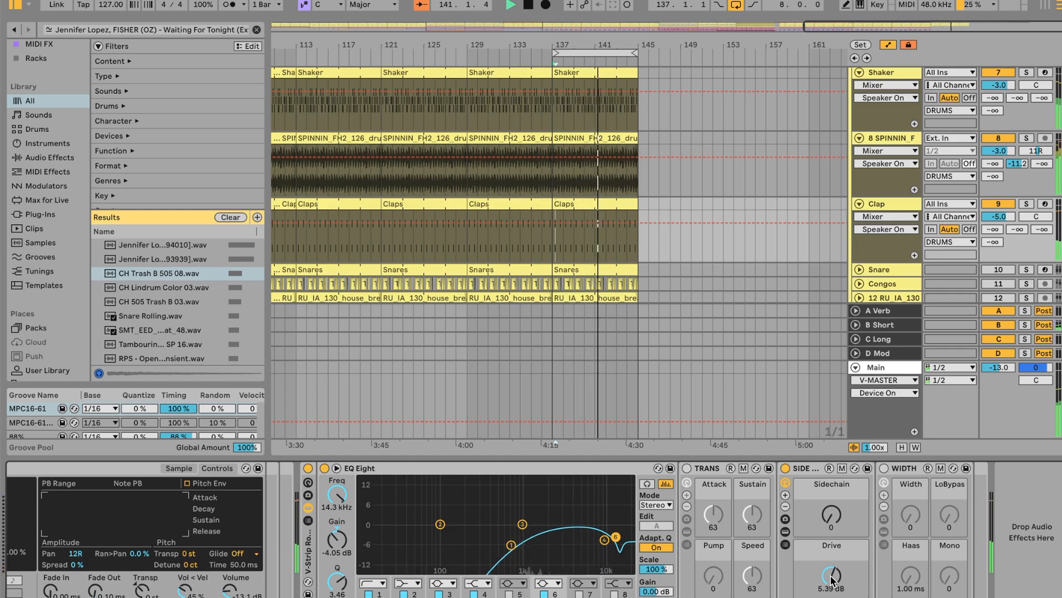
Step: Unfold and activate the Snare track, and select its Snares clip starting at bar 137
scroll(739, 287, "down", 2)
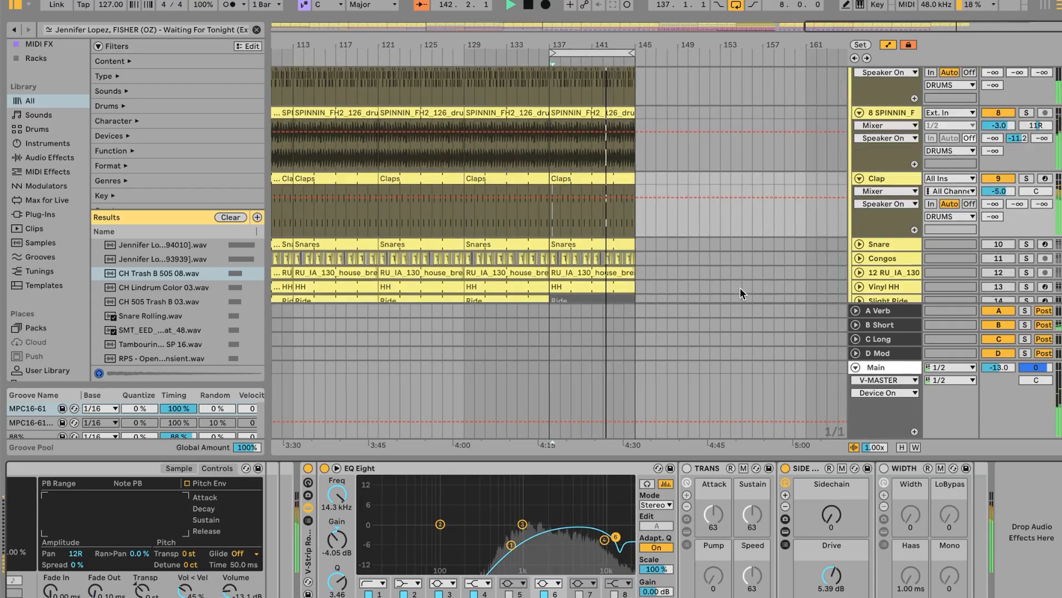
scroll(740, 287, "down", 6)
left_click(859, 158)
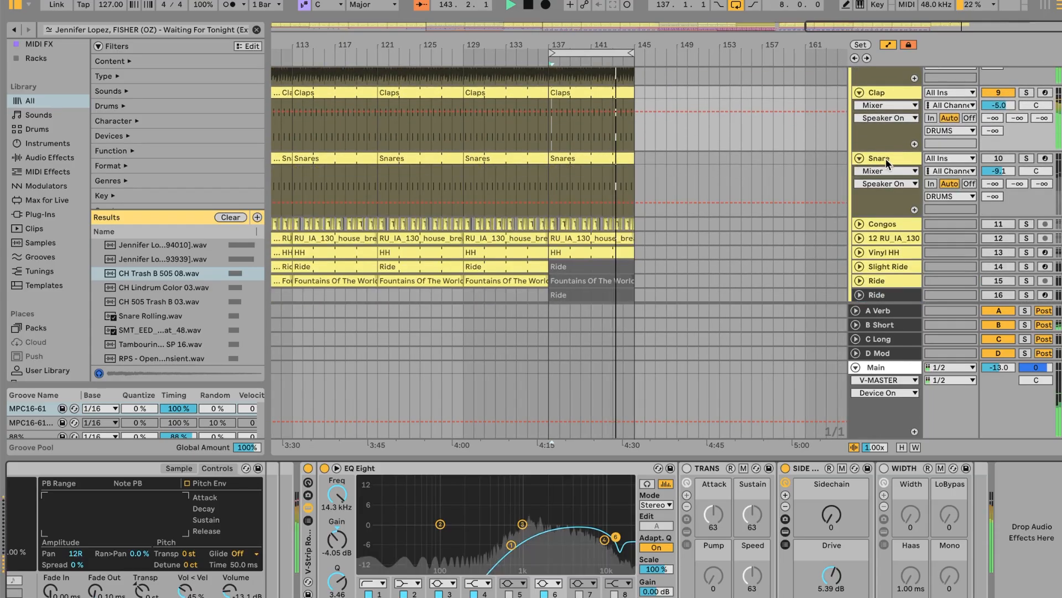
left_click(885, 158)
left_click(998, 158)
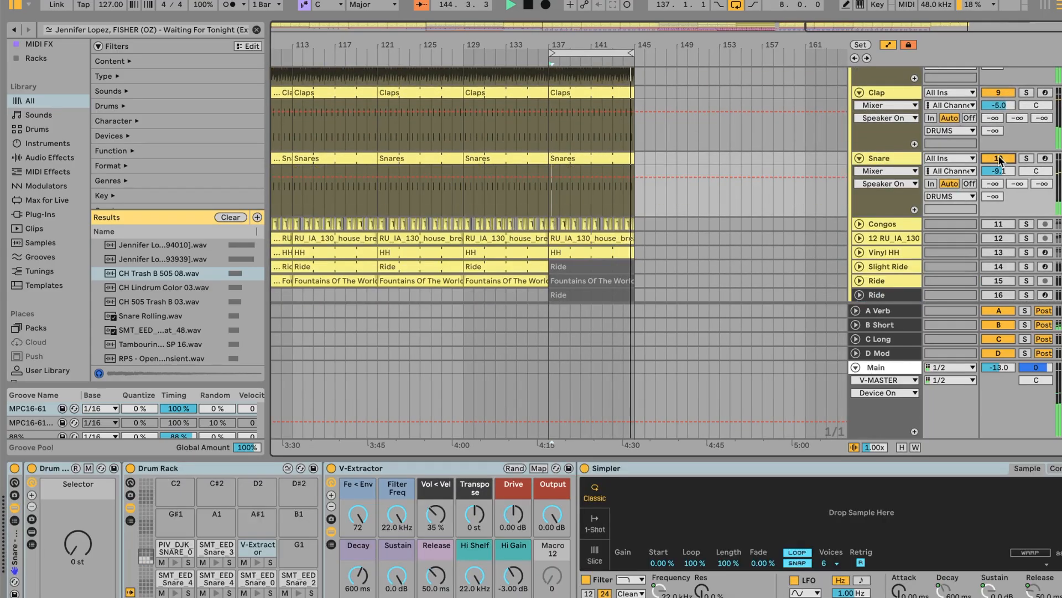
left_click(608, 159)
Step: Try raising the Snare track's volume to compare its level in the mix, and undo the change
left_click_drag(991, 173, 991, 145)
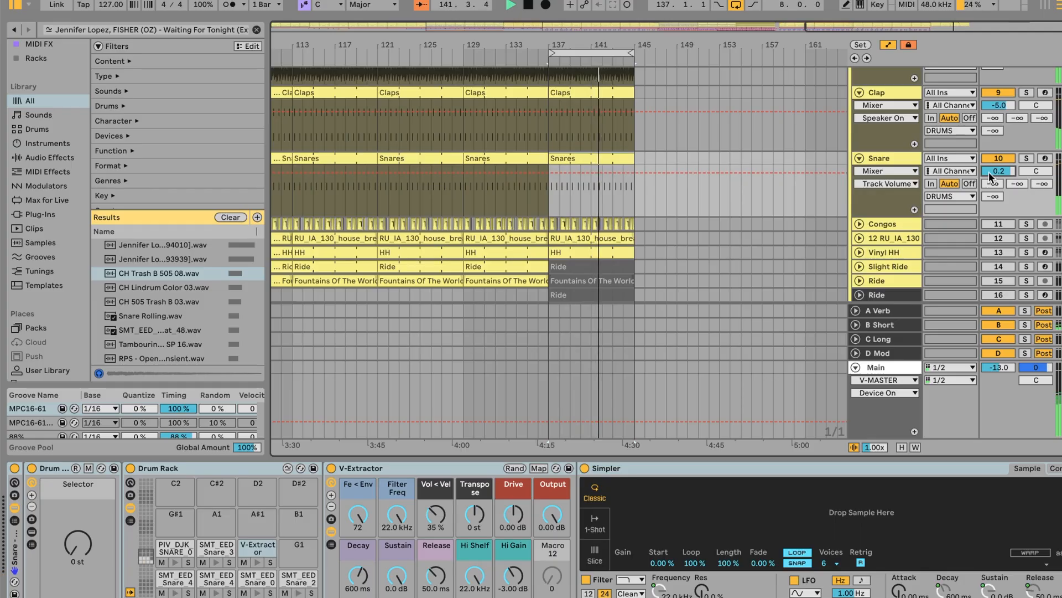
key("ctrl+z")
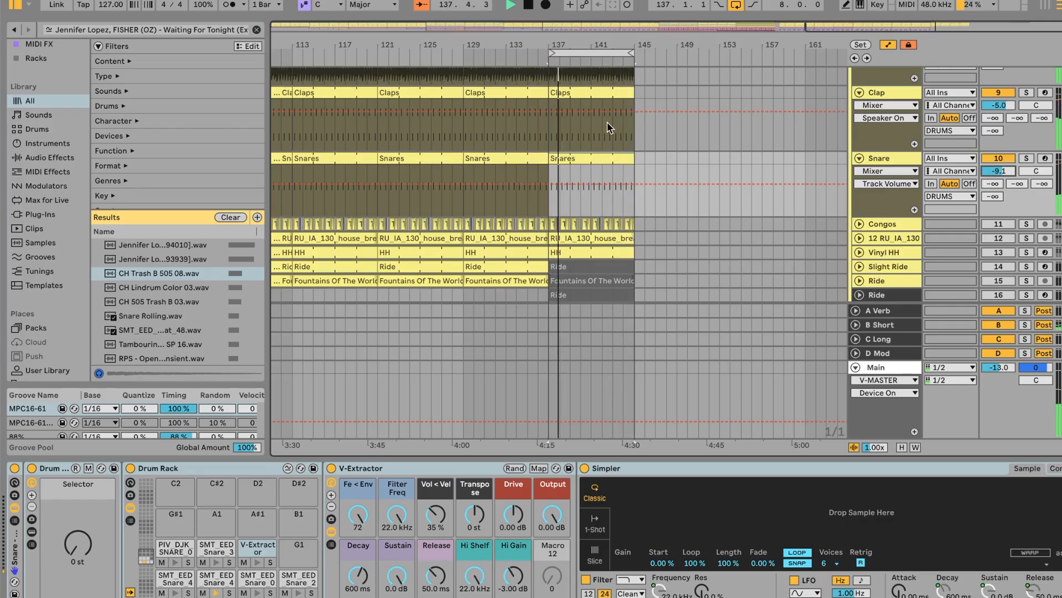
Step: Examine the Snares clip's SMT_EED notes and the Snare track's Drum Rack, EQ Eight and effect racks
double_click(596, 158)
double_click(469, 397)
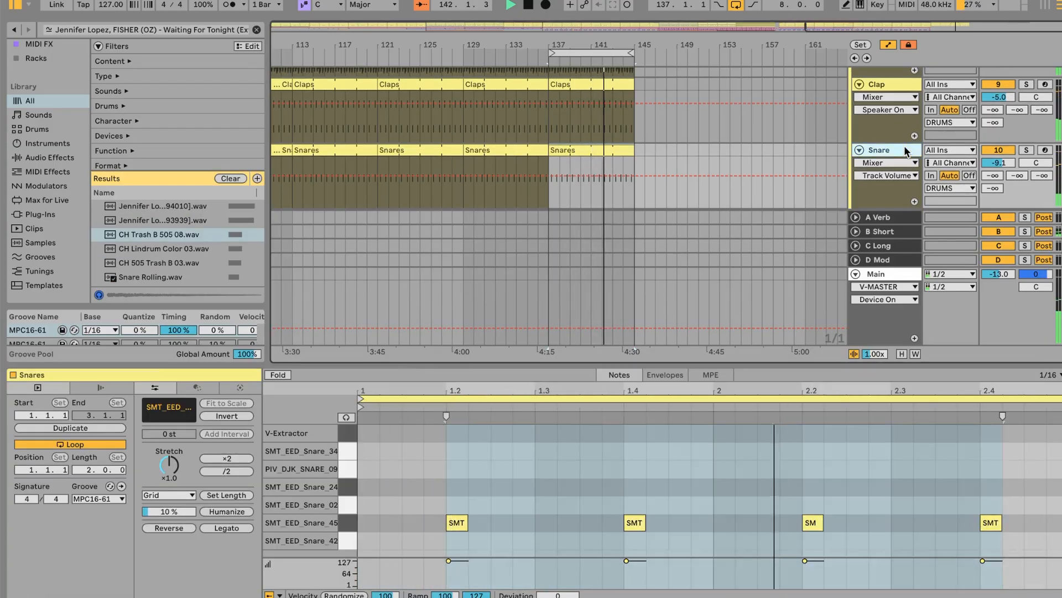
key("shift+Tab")
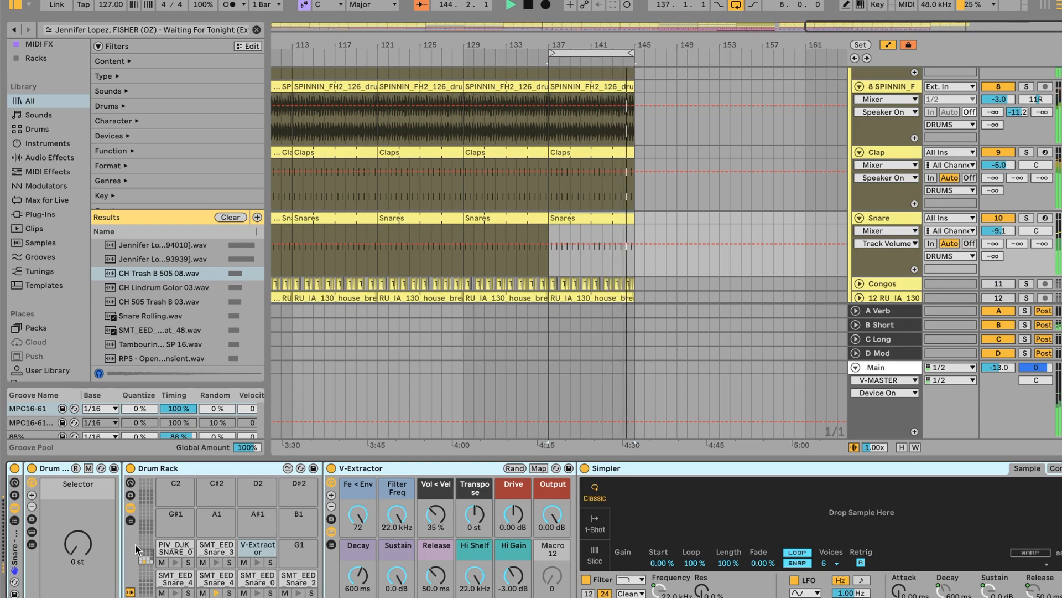
scroll(291, 559, "down", 3)
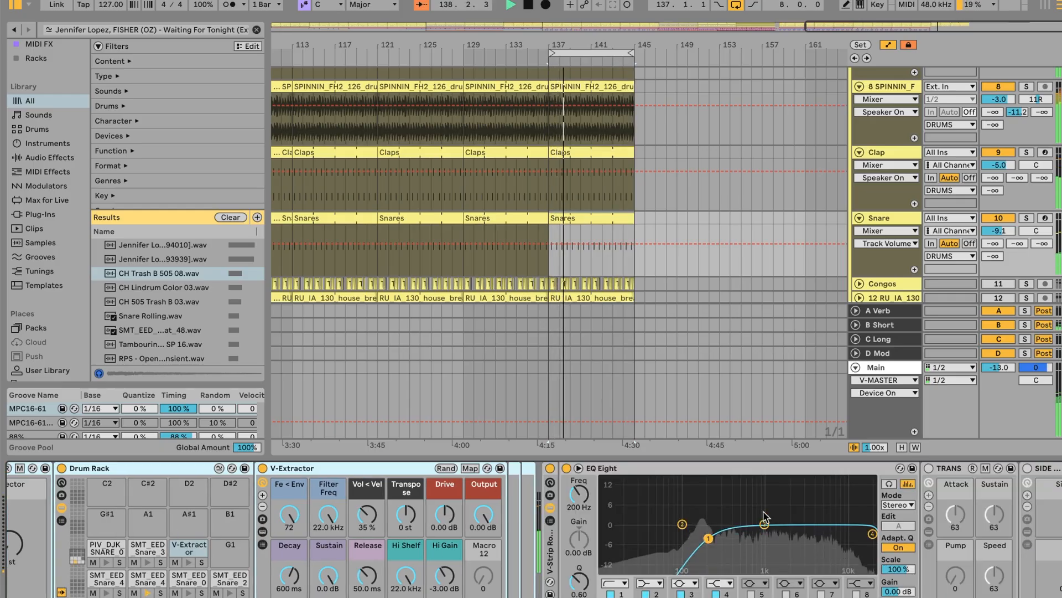
scroll(762, 516, "right", 4)
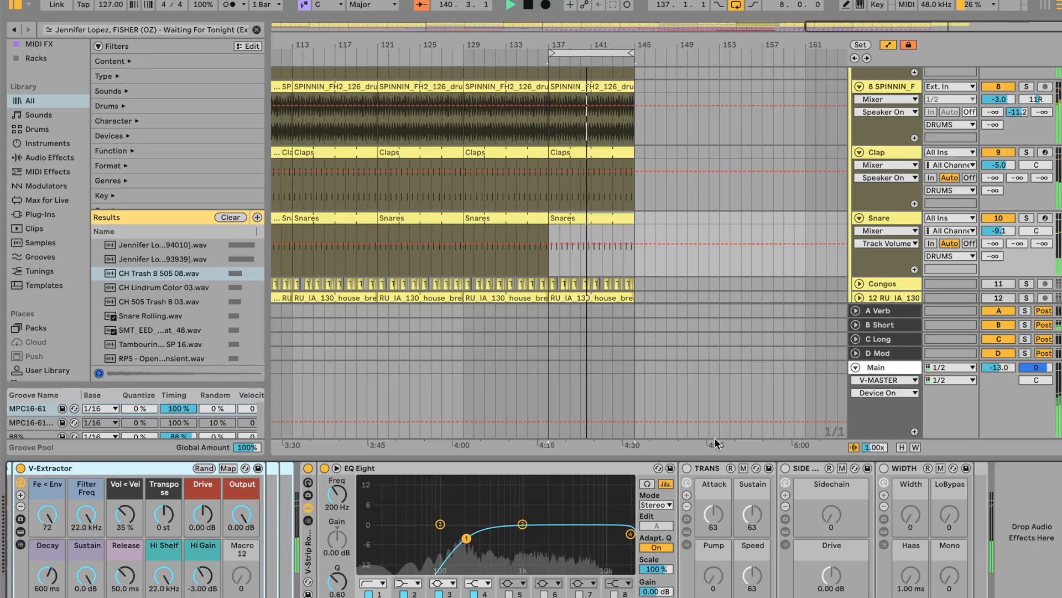
Step: Unfold and activate the Congos track to bring in its chopped tribal clips from bar 137
scroll(746, 193, "down", 5)
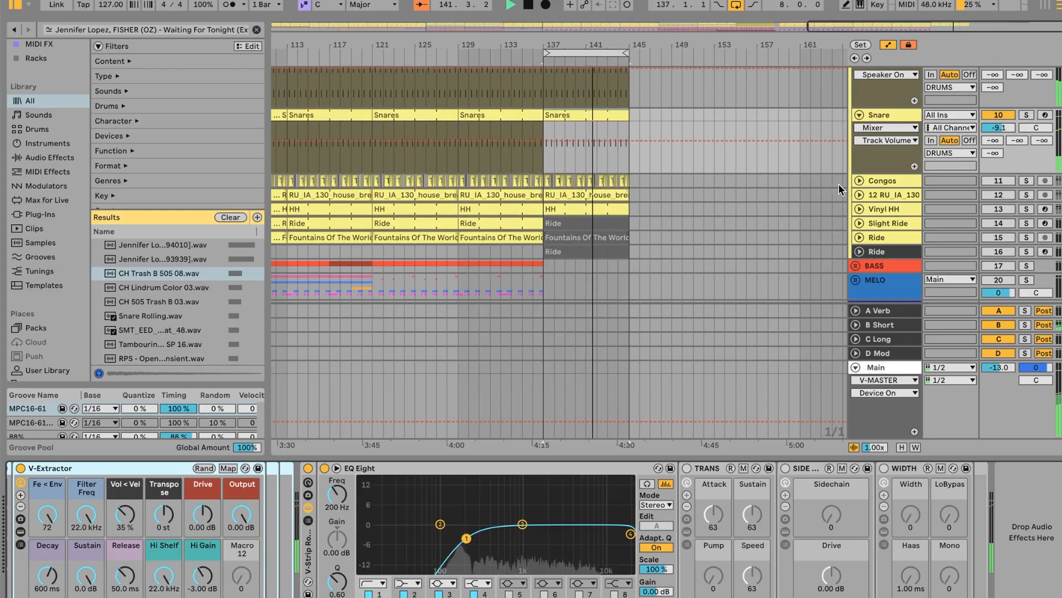
left_click(858, 180)
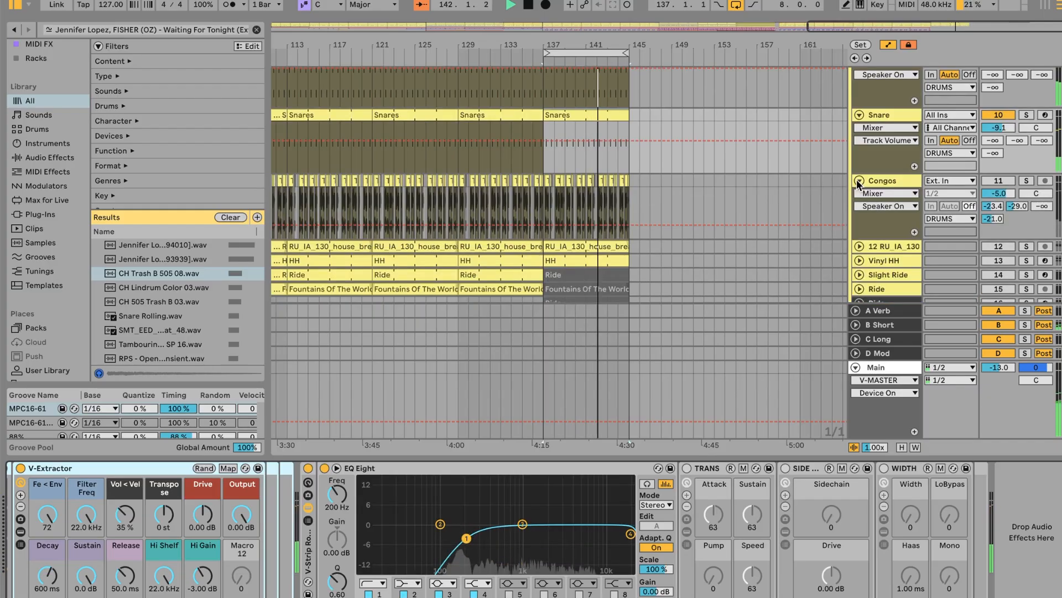
left_click(1005, 183)
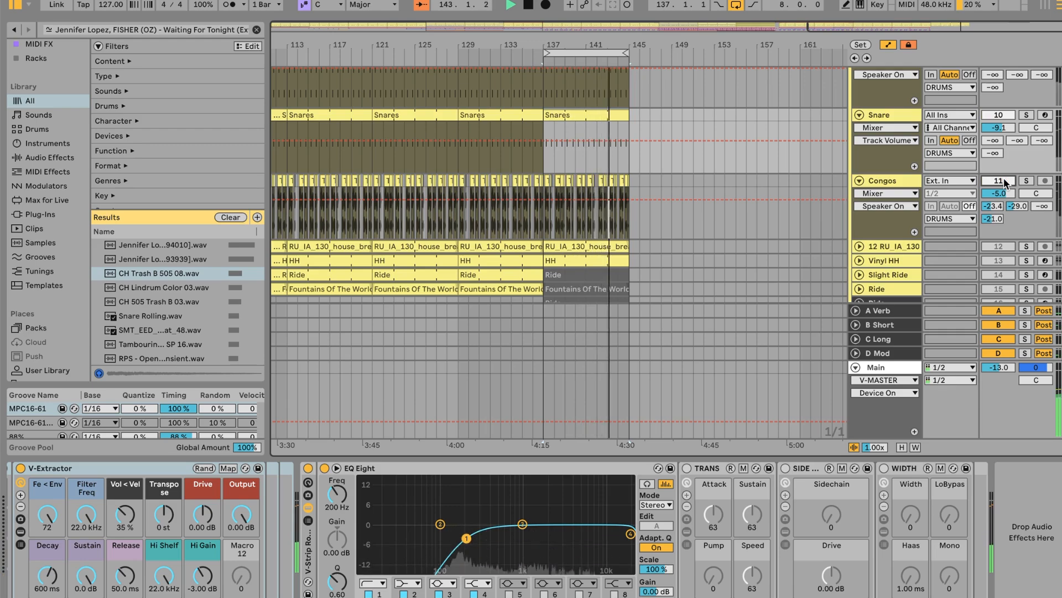
left_click(1004, 182)
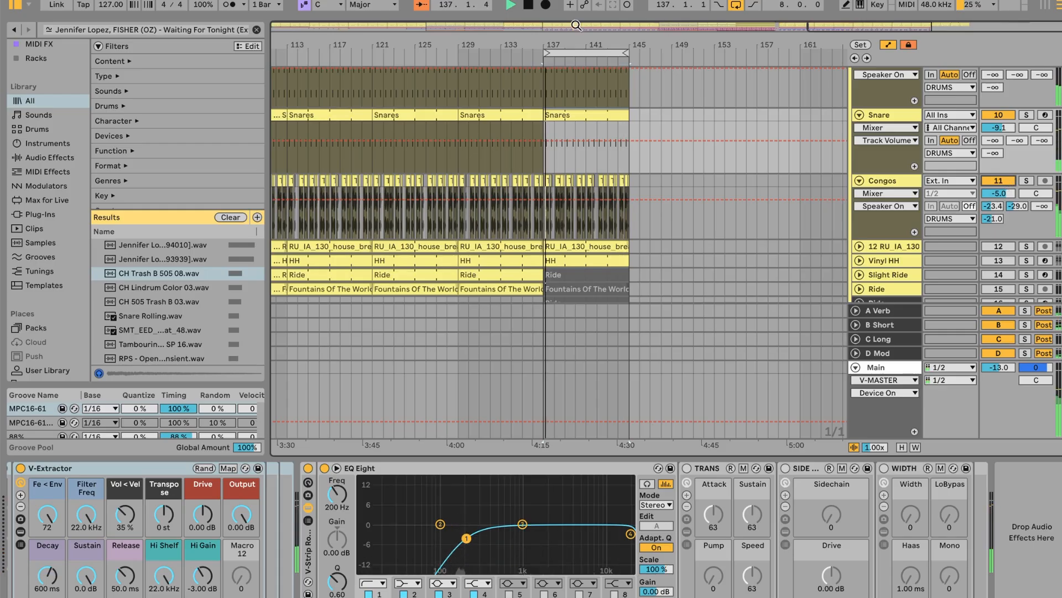
left_click_drag(555, 40, 420, 47)
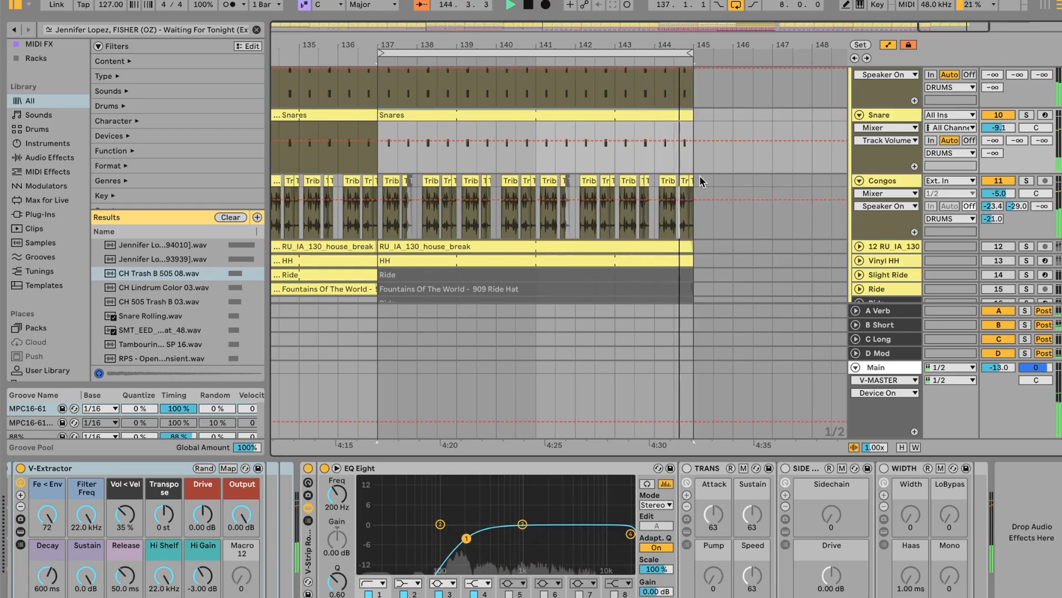
Step: Select the Congos track and compare its sound with EQ Eight bypassed and active
left_click(905, 179)
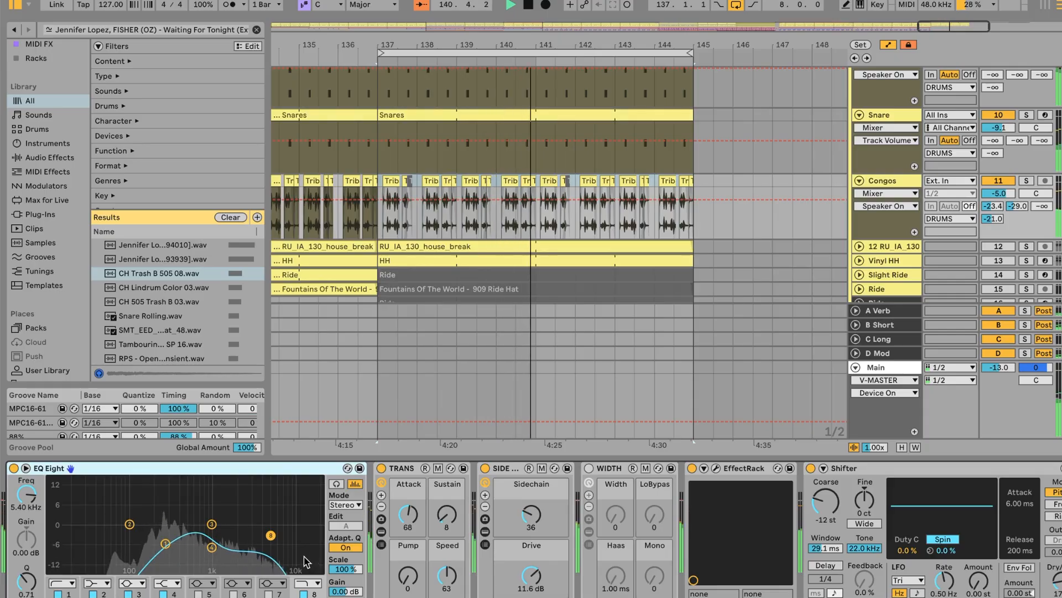
left_click(14, 468)
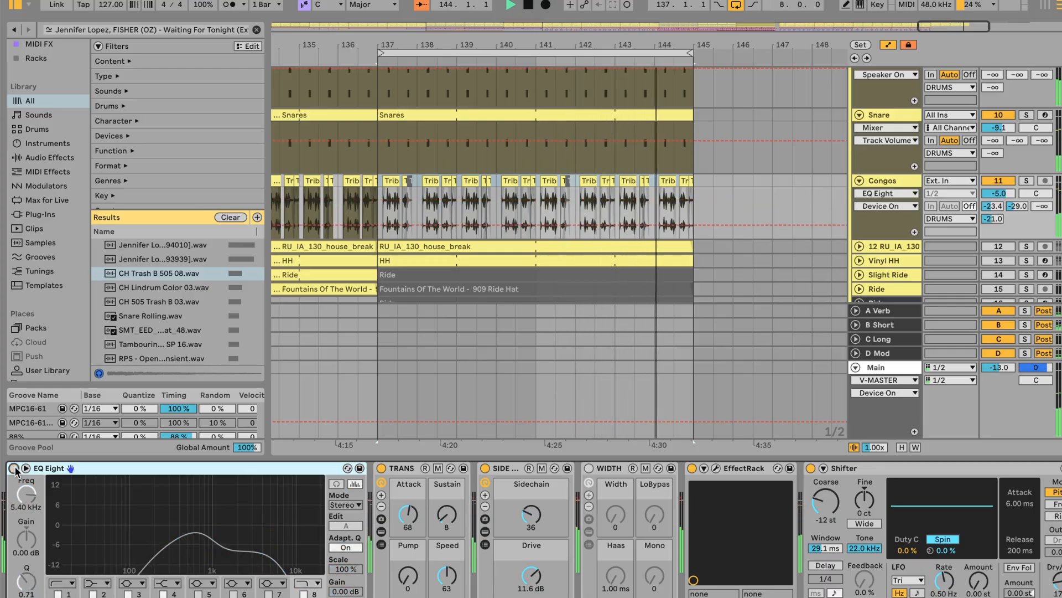
left_click(13, 468)
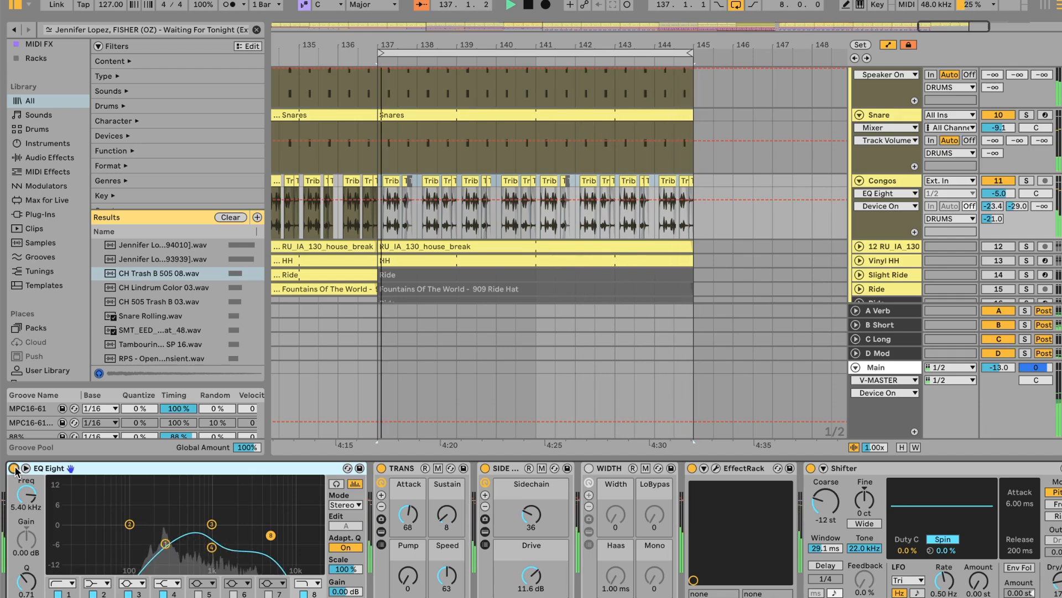
Step: Inspect the TRANS rack's Attack and Sustain on the congas, and the PanMan panner in the EffectRack plug-in window
left_click(401, 475)
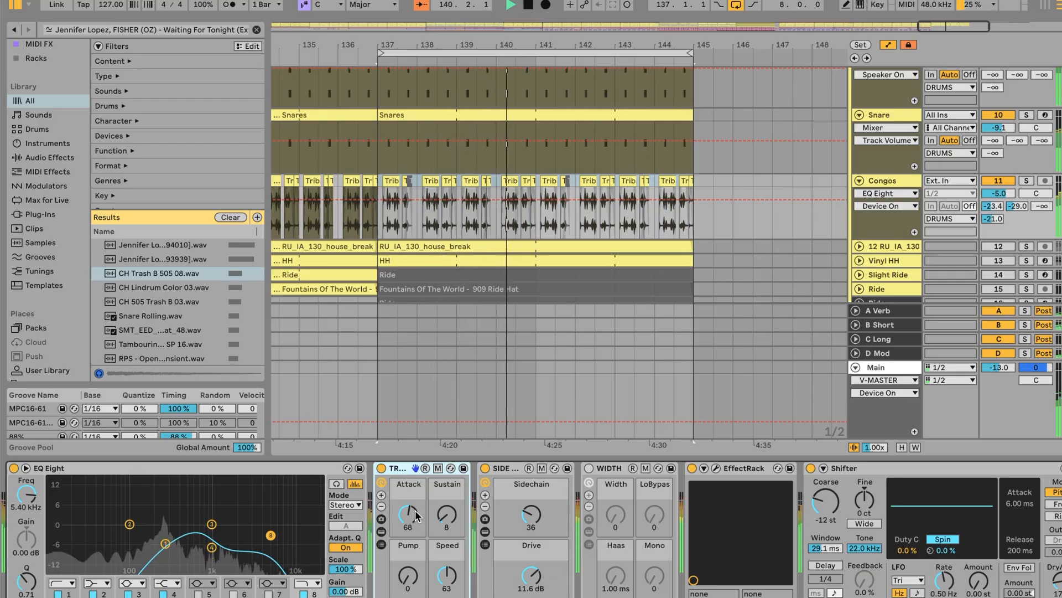
left_click(446, 514)
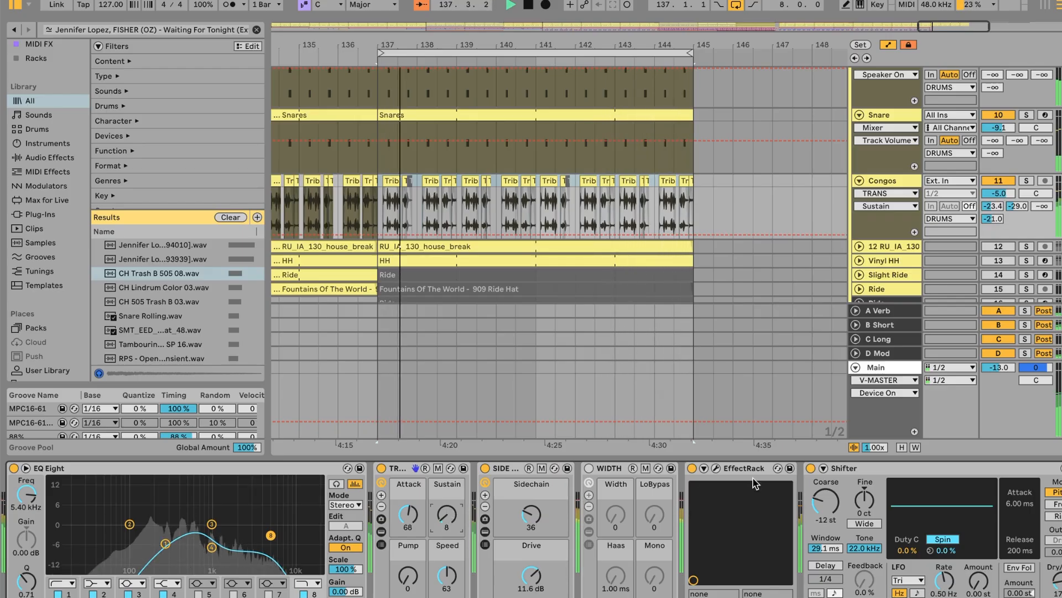
left_click(716, 468)
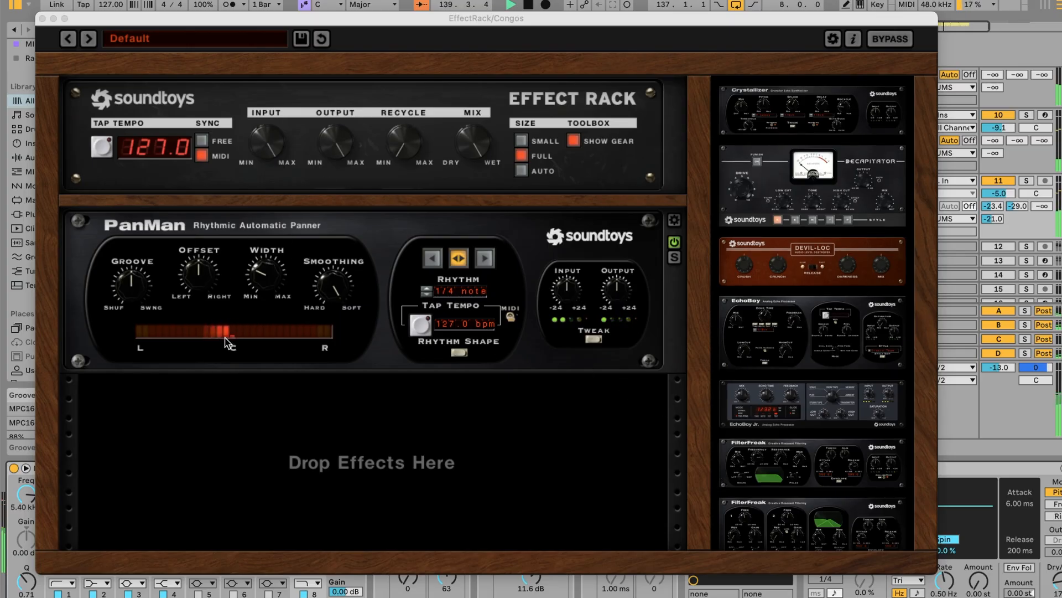
left_click(42, 19)
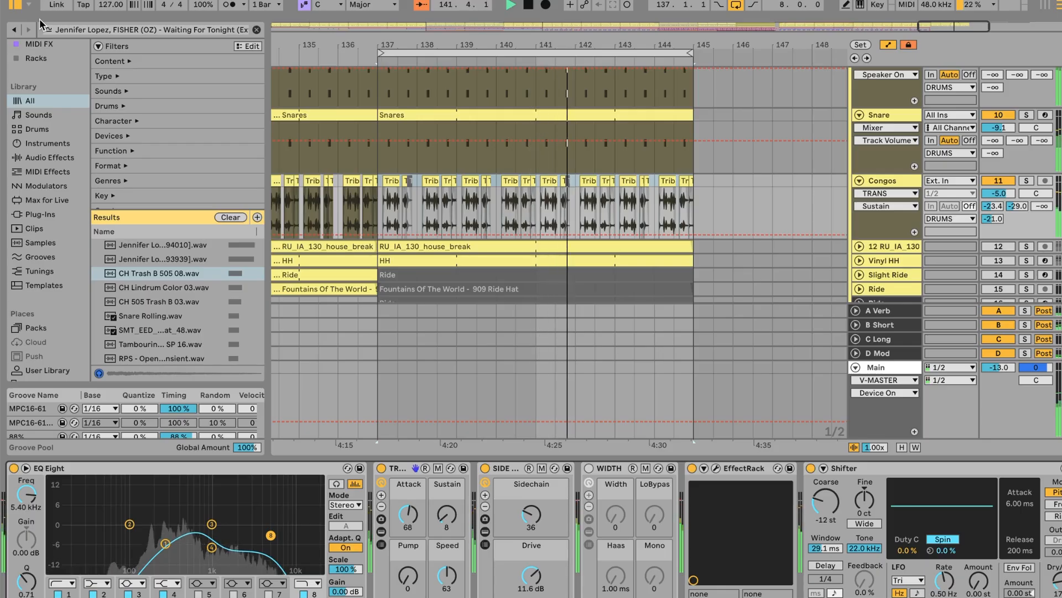
Step: Check Shifter's Coarse pitch and Dry/Wet on the Congos track, and compare the sound with Shifter bypassed and active
scroll(515, 515, "right", 2)
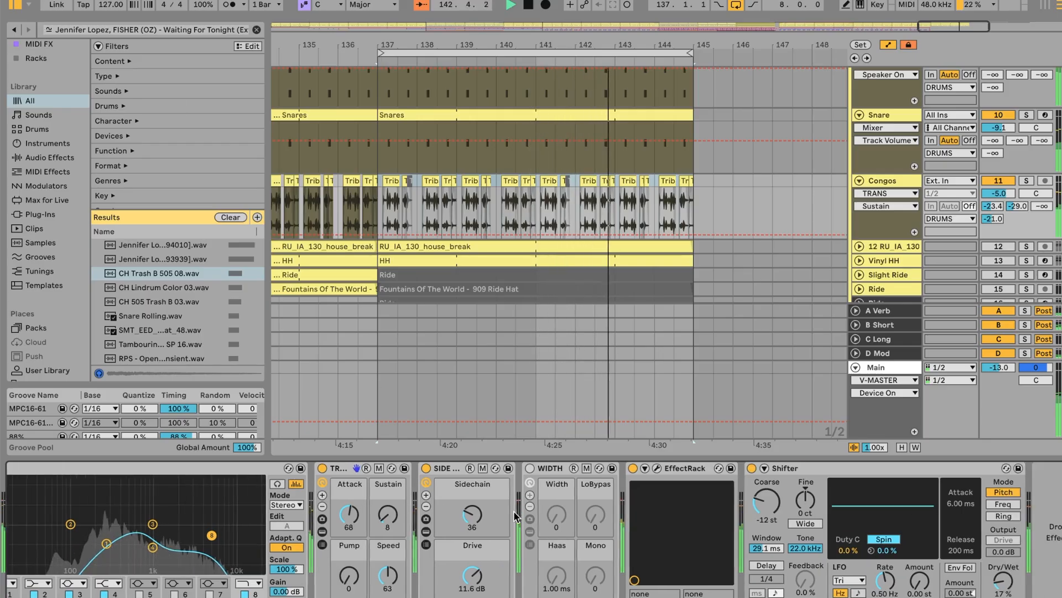
scroll(515, 515, "right", 1)
left_click(787, 466)
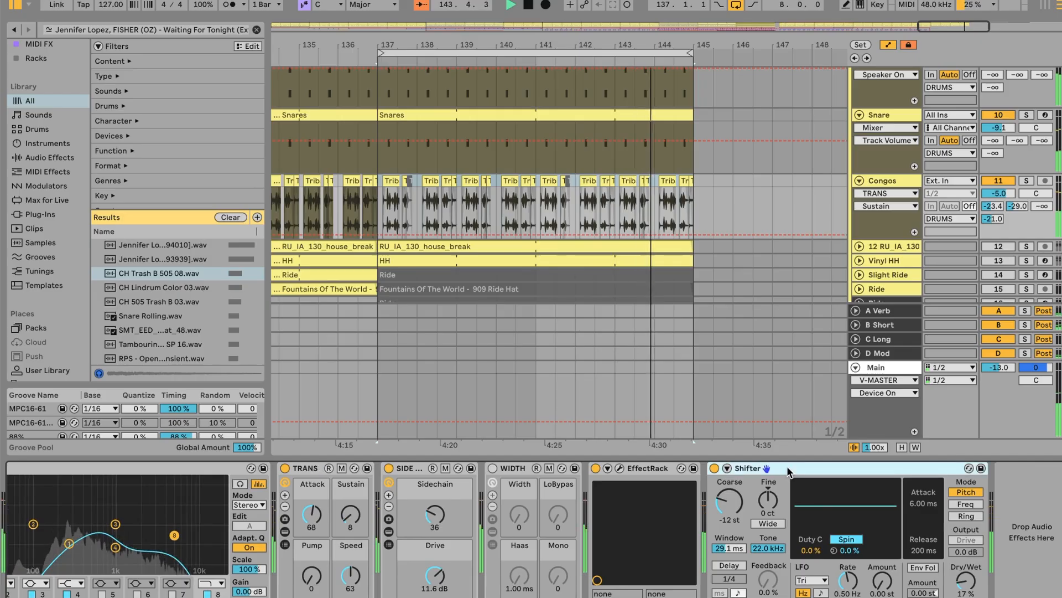
left_click(725, 508)
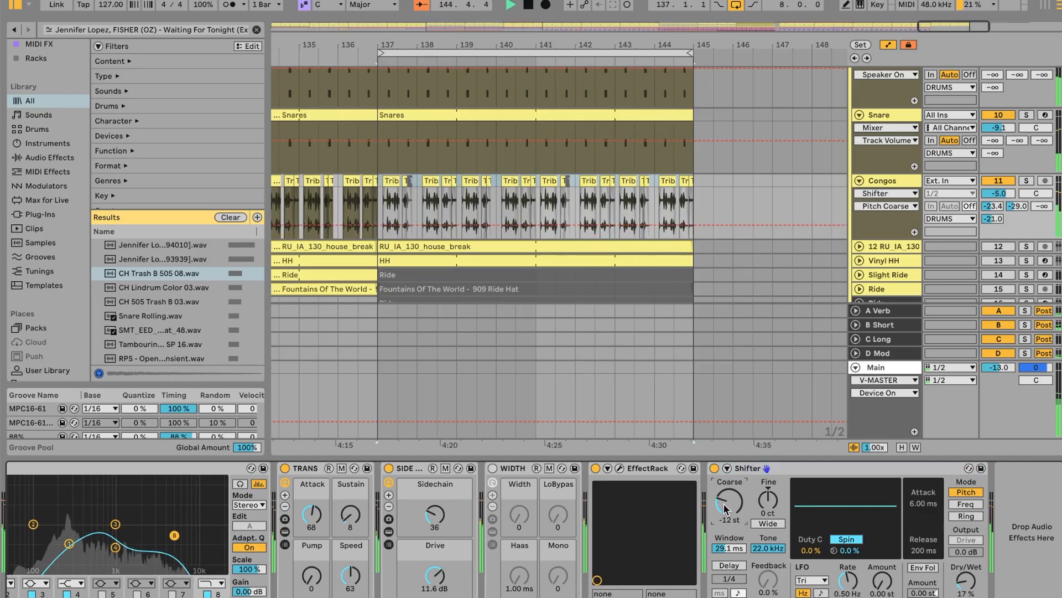
left_click(966, 580)
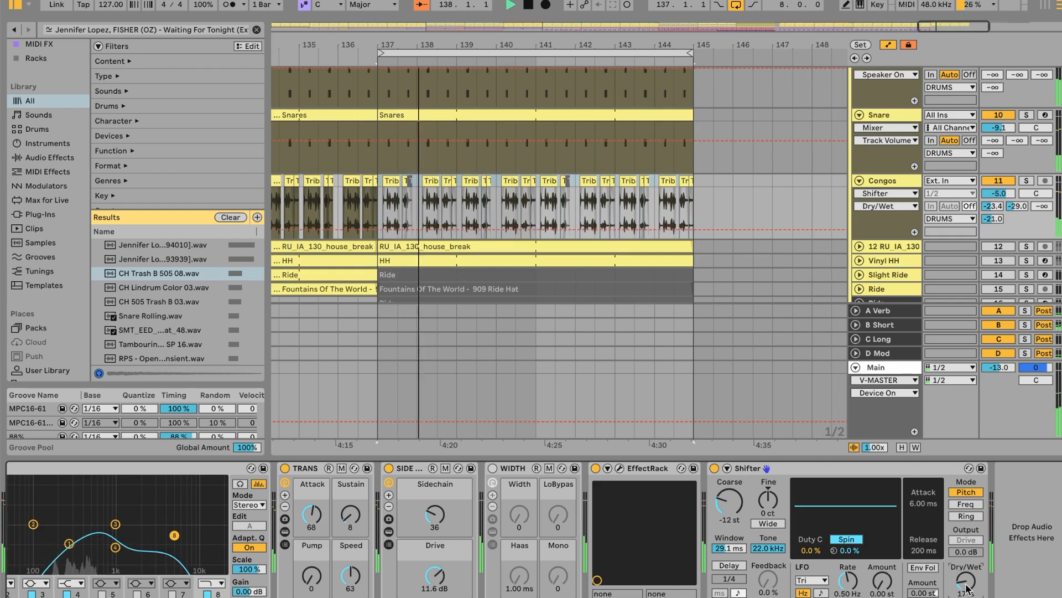
left_click(715, 470)
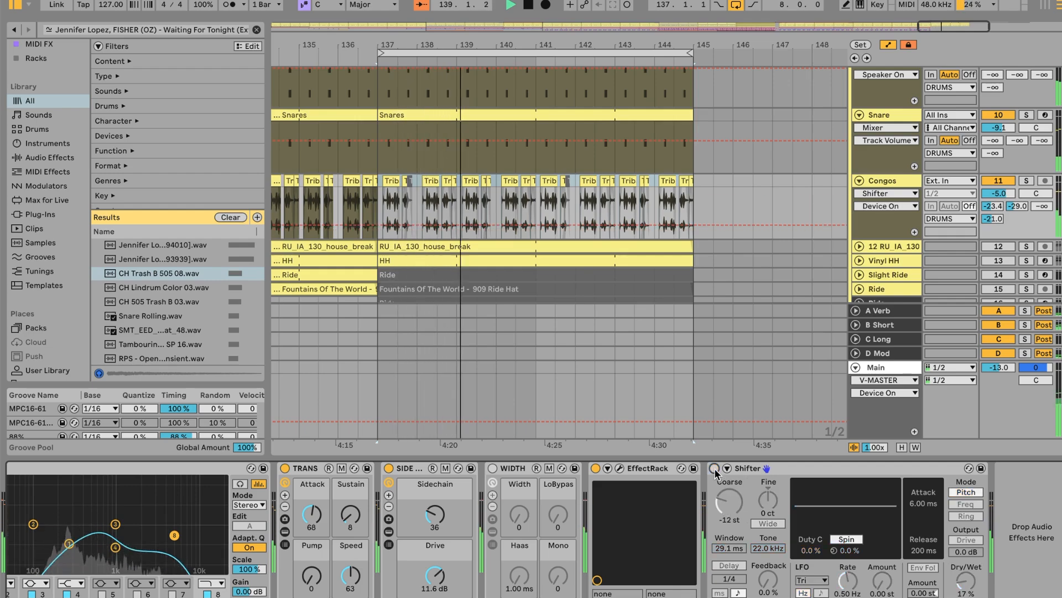
left_click(715, 469)
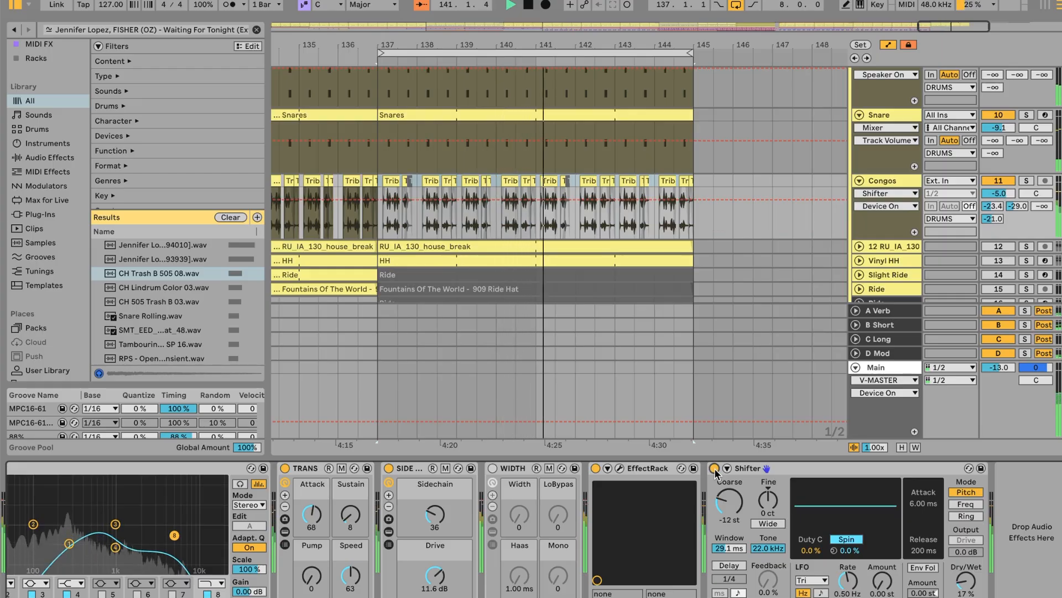
left_click(909, 179)
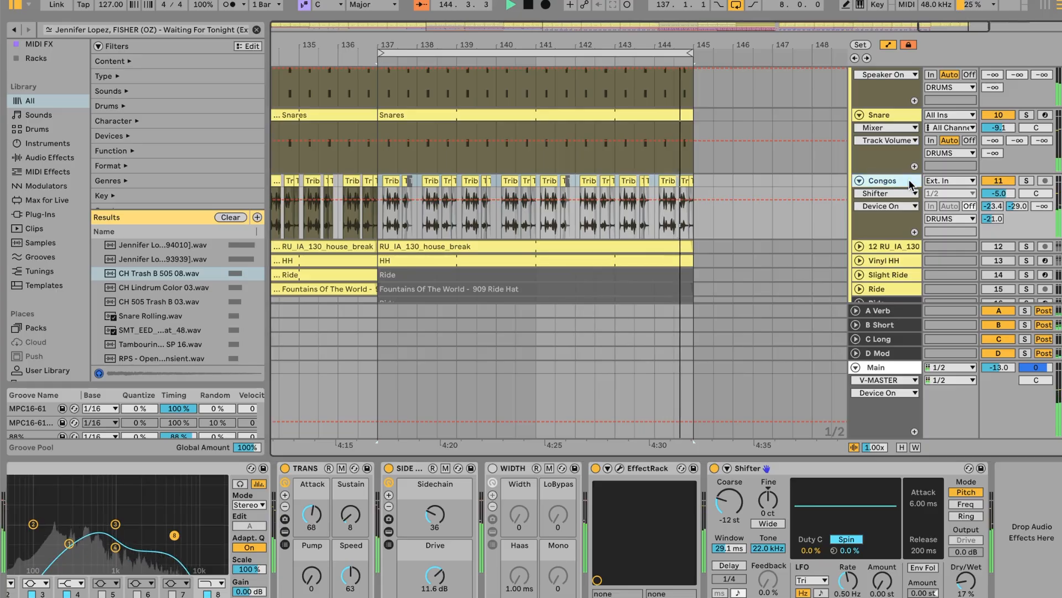
Step: Fold the Congos track, then unfold and activate the RU_IA_130 house break track
left_click(858, 178)
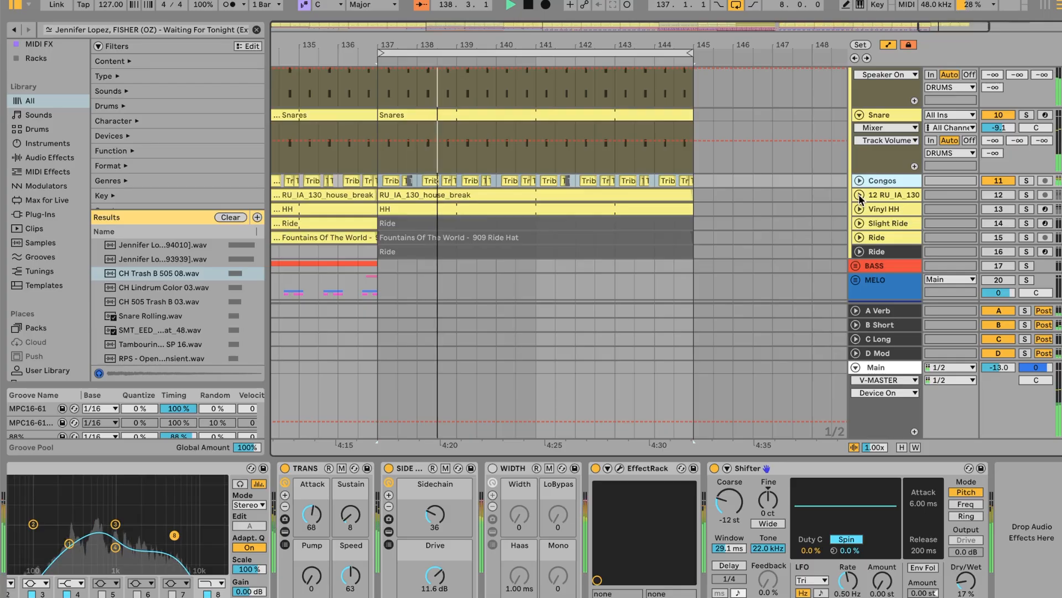
left_click(859, 194)
left_click(886, 190)
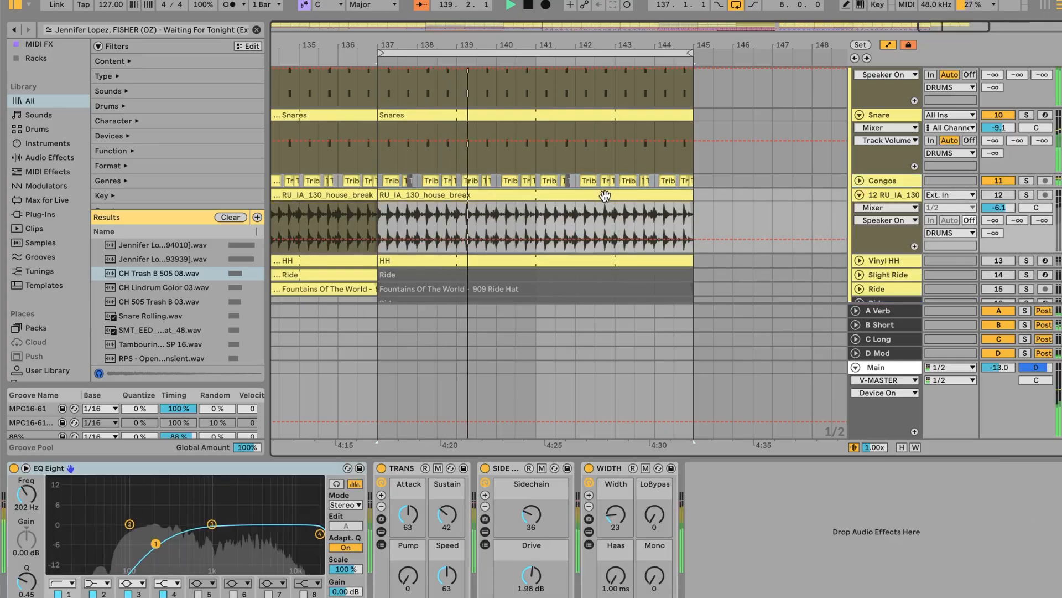
left_click(888, 195)
left_click(995, 194)
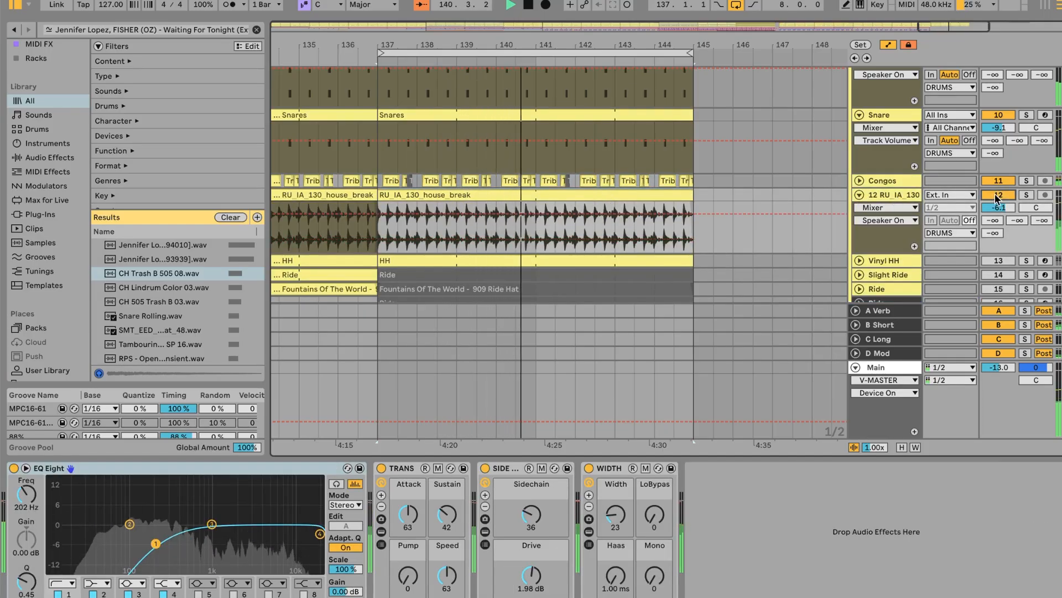
Step: Try a different volume on the house break track and audition the loop in solo
mouse_move(1010, 208)
left_mouse_down()
mouse_move(1010, 177)
mouse_move(999, 212)
left_mouse_up()
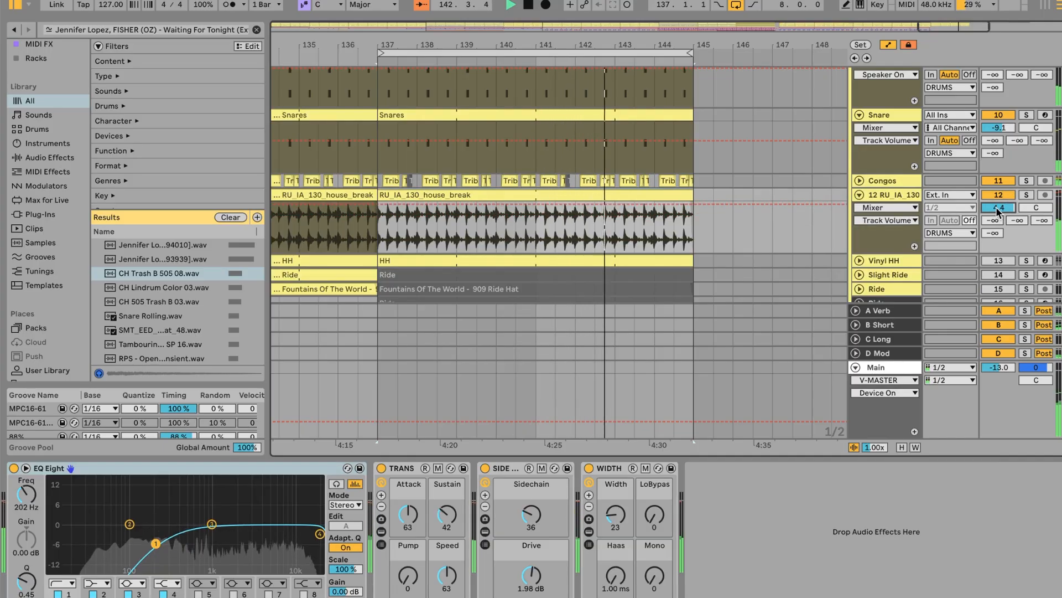
left_click(1022, 196)
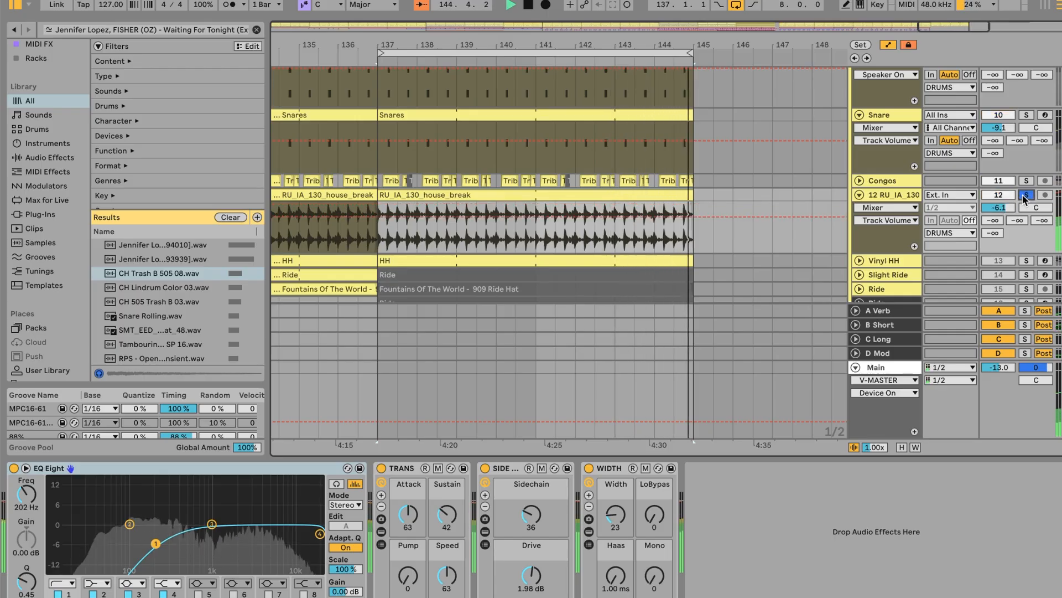
left_click(1022, 194)
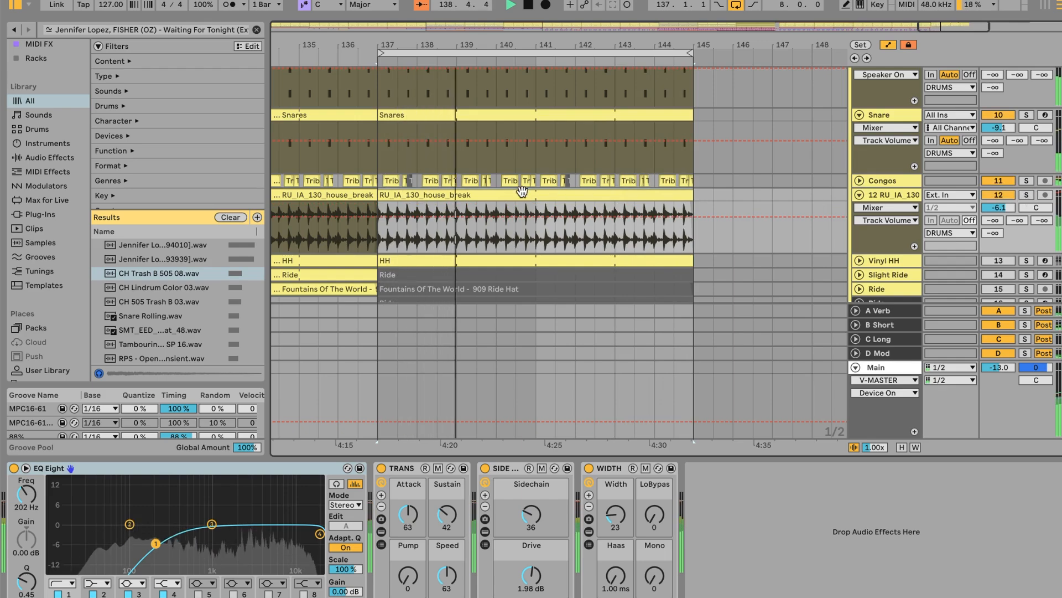
scroll(523, 191, "up", 5)
scroll(523, 190, "up", 5)
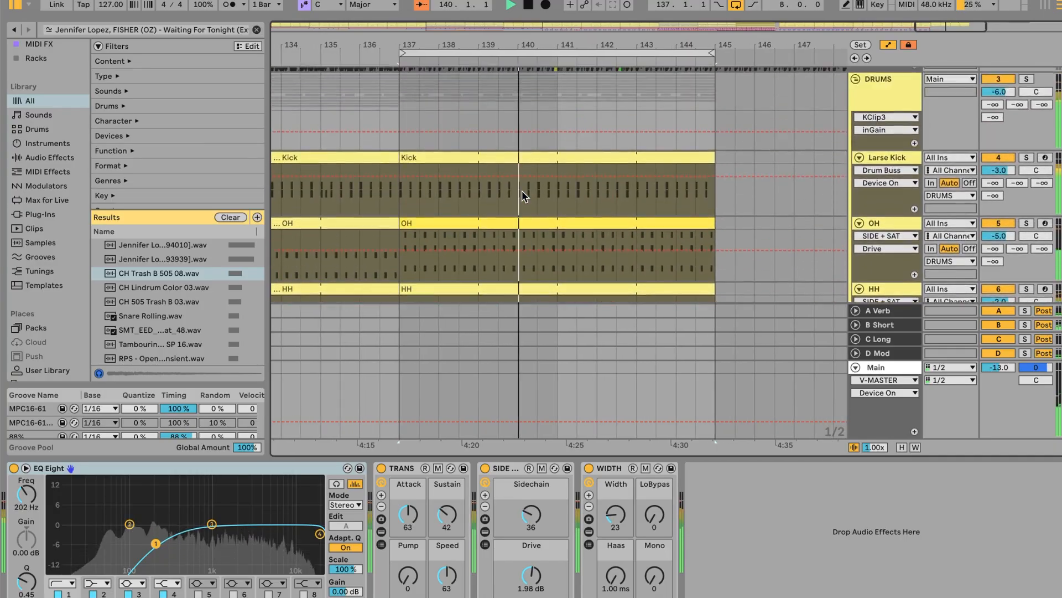
scroll(522, 191, "down", 8)
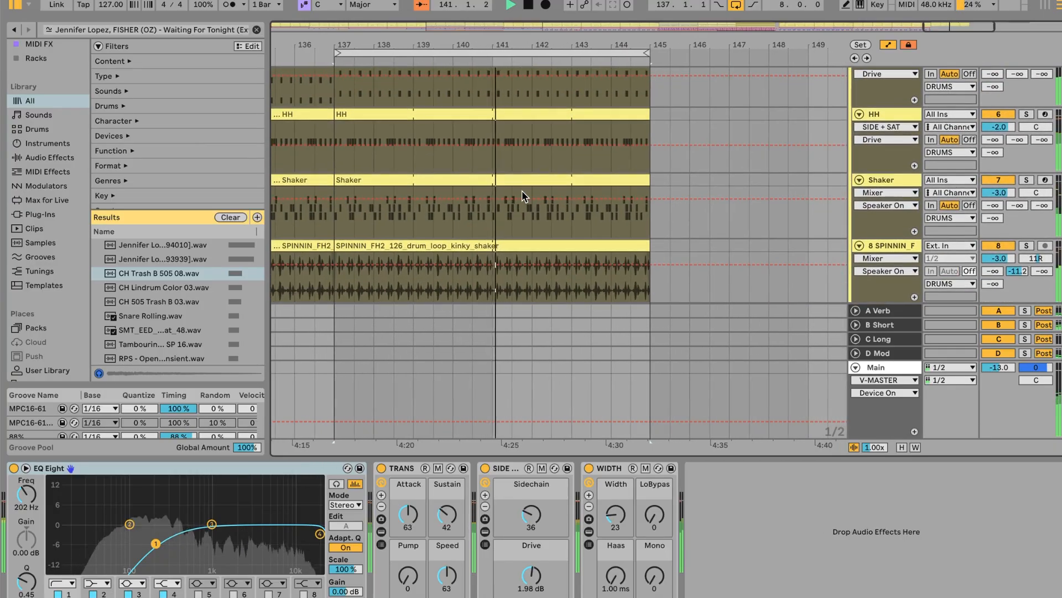
scroll(521, 190, "down", 5)
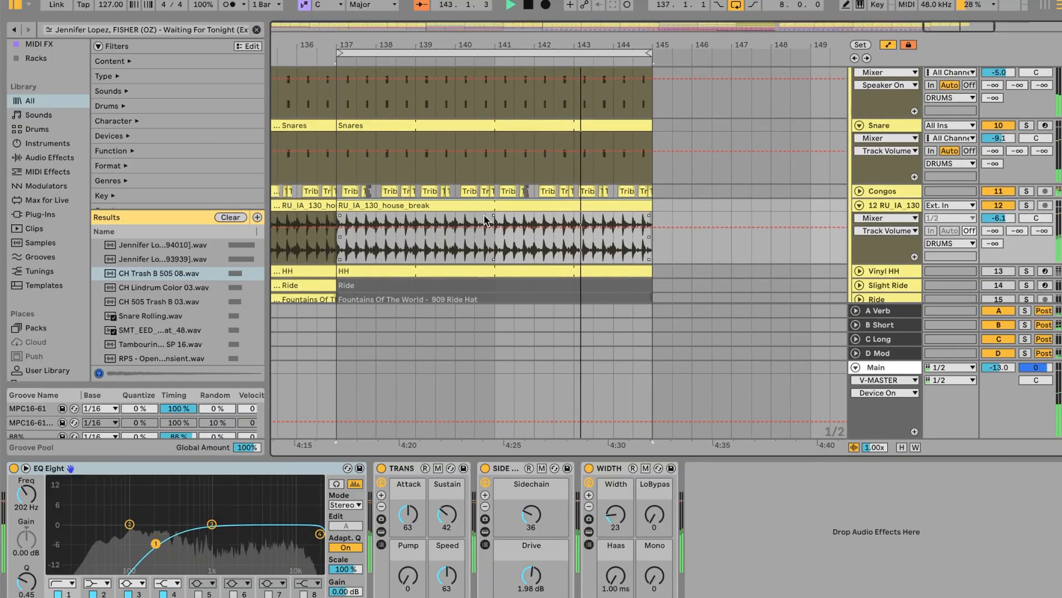
Step: Open the RU_IA_130_house_break clip from bar 137 and check its Beats warp settings, including Preserve Transients and the transient loop mode
scroll(484, 220, "down", 4)
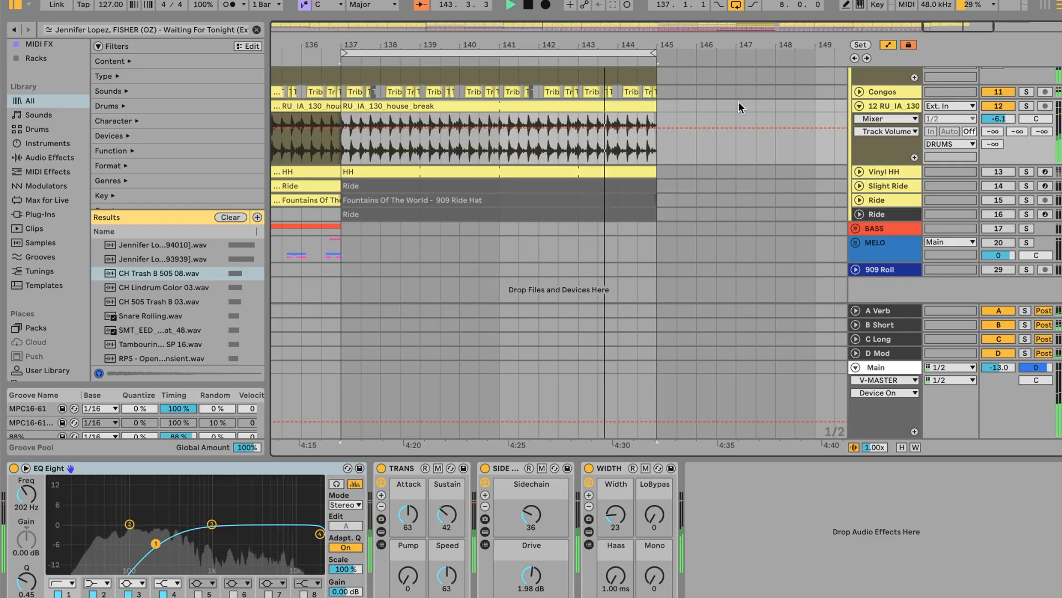
left_click(880, 106)
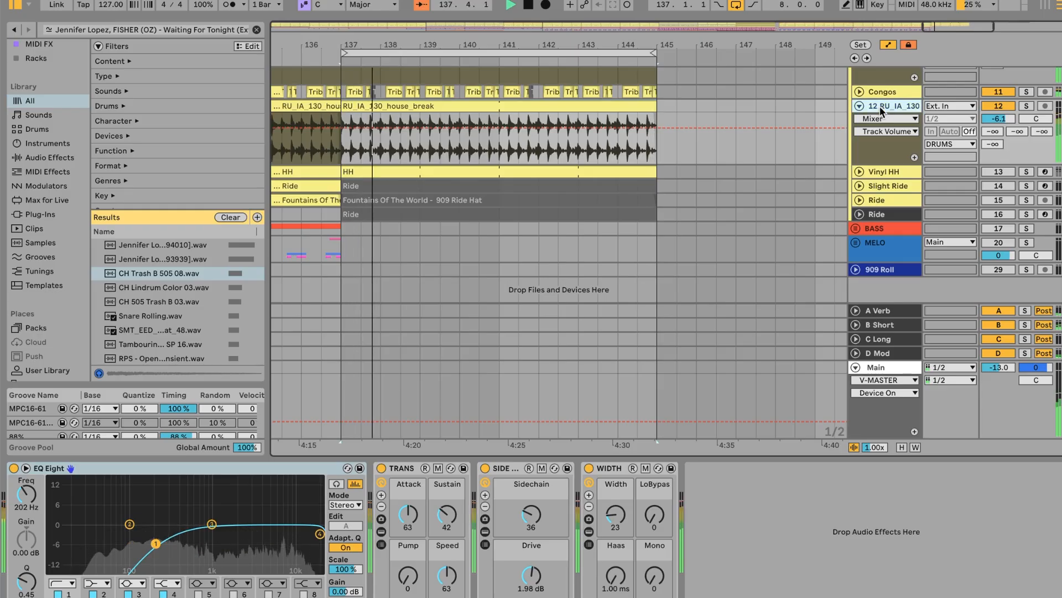
double_click(463, 106)
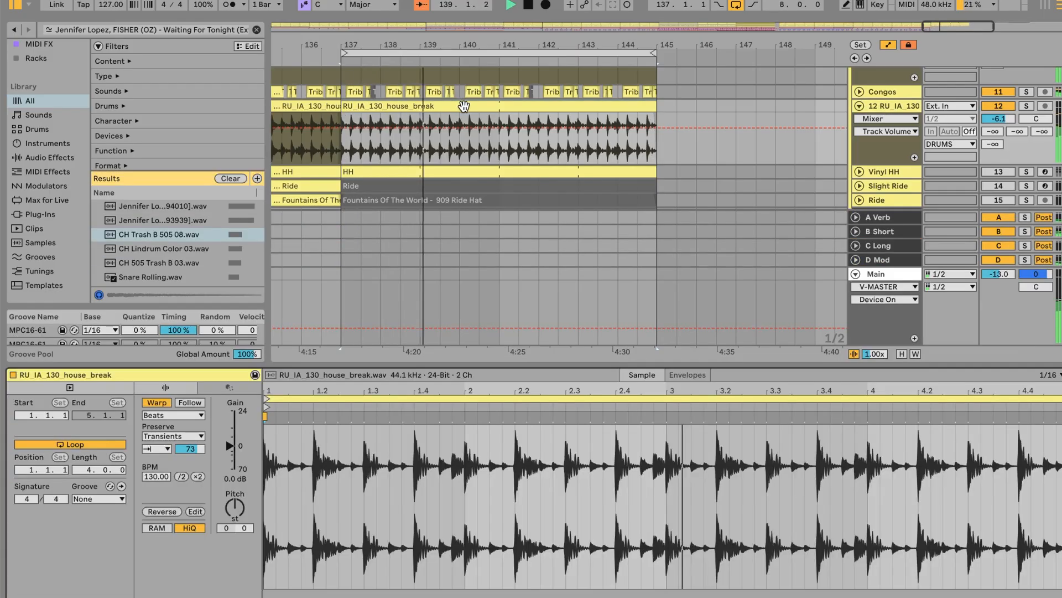
left_click(154, 436)
left_click(156, 437)
left_click(156, 437)
left_click(155, 437)
left_click(157, 448)
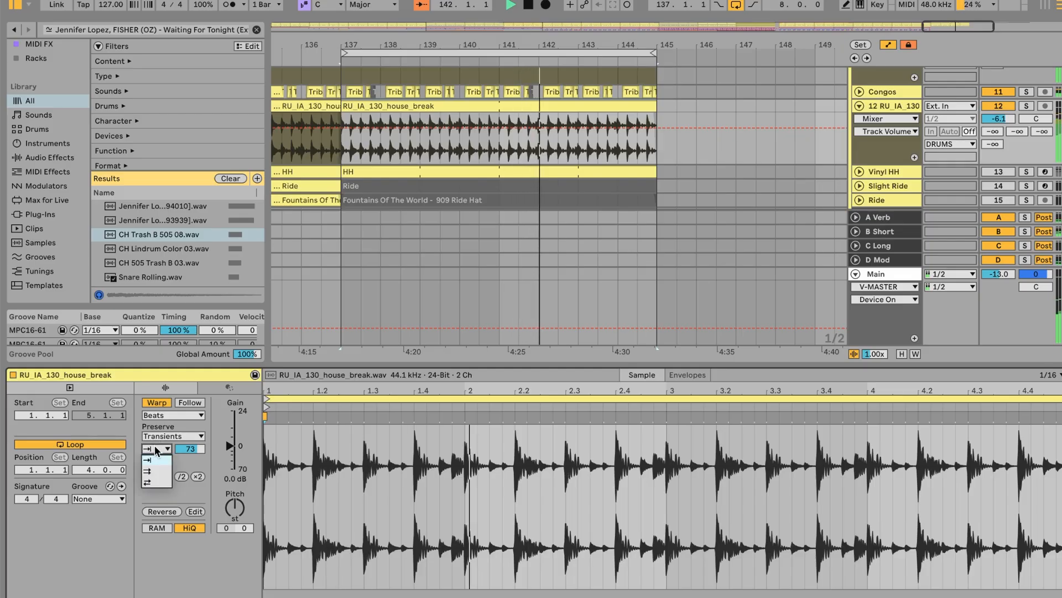
left_click(145, 460)
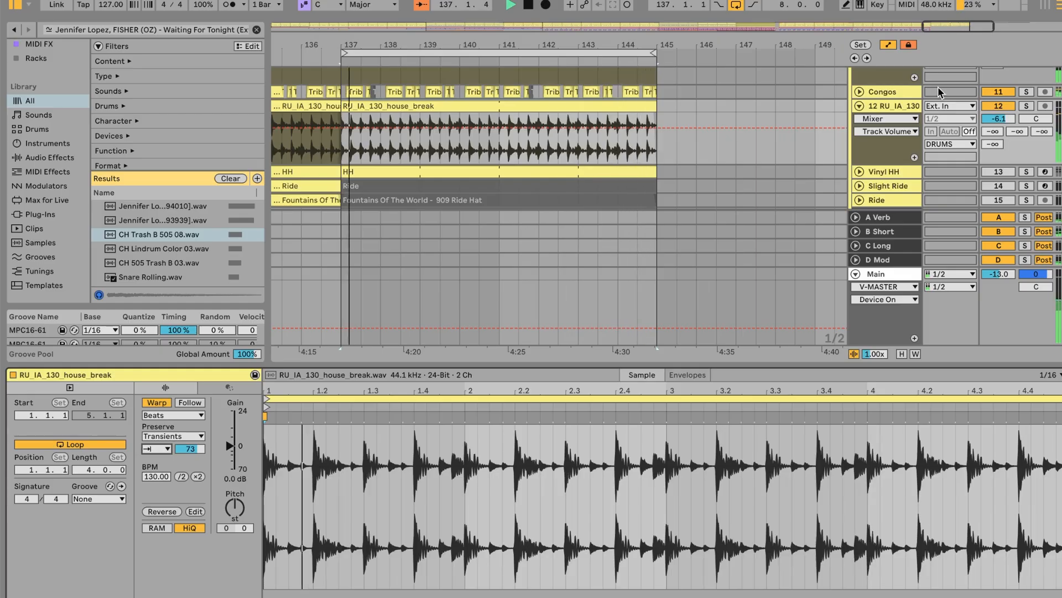
Step: Review the house break track's device chain of EQ Eight, TRANS, sidechain and WIDTH racks
left_click(912, 108)
scroll(912, 109, "up", 3)
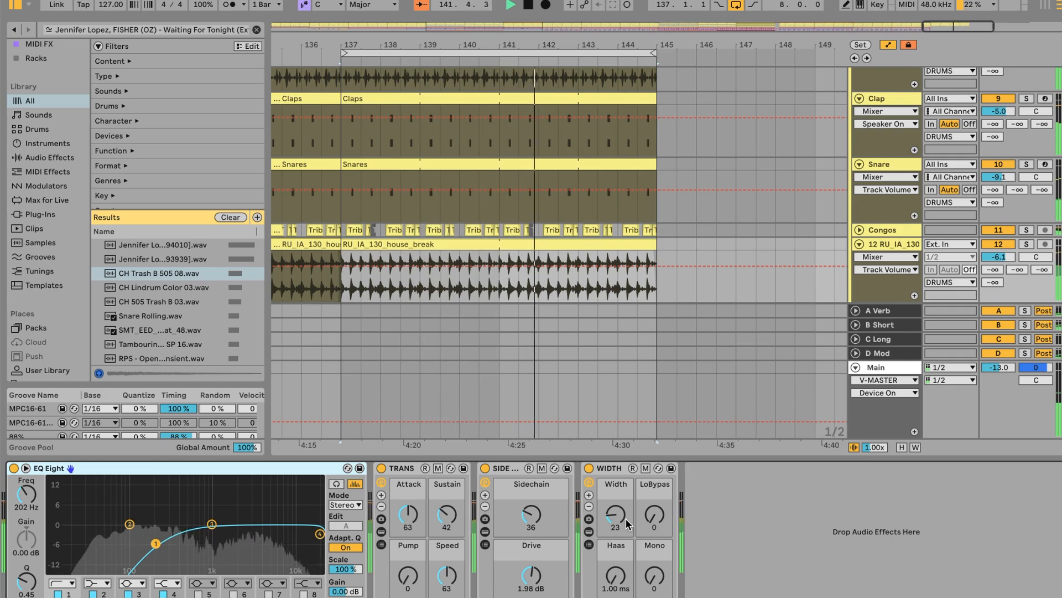
Step: Unfold and activate the Vinyl HH track and solo it to hear the hi-hat alone
scroll(829, 237, "down", 5)
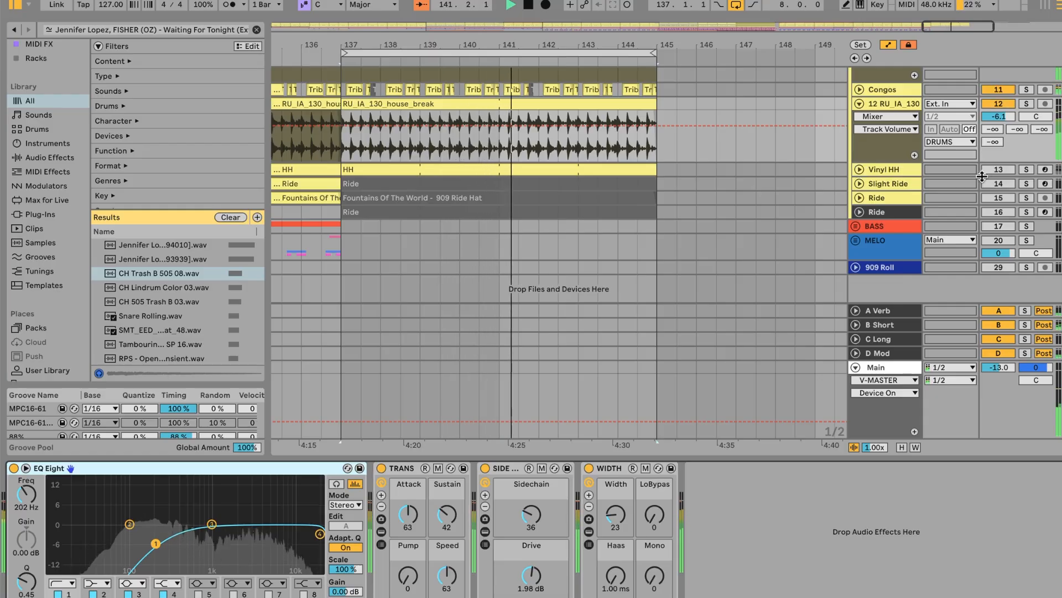
left_click(893, 174)
left_click(860, 171)
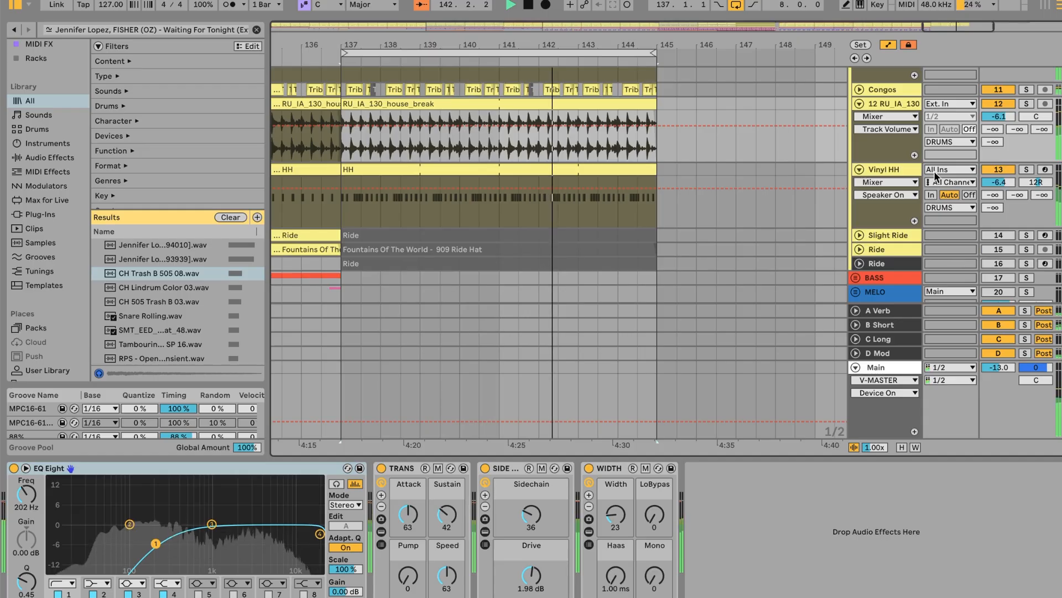
left_click(1027, 170)
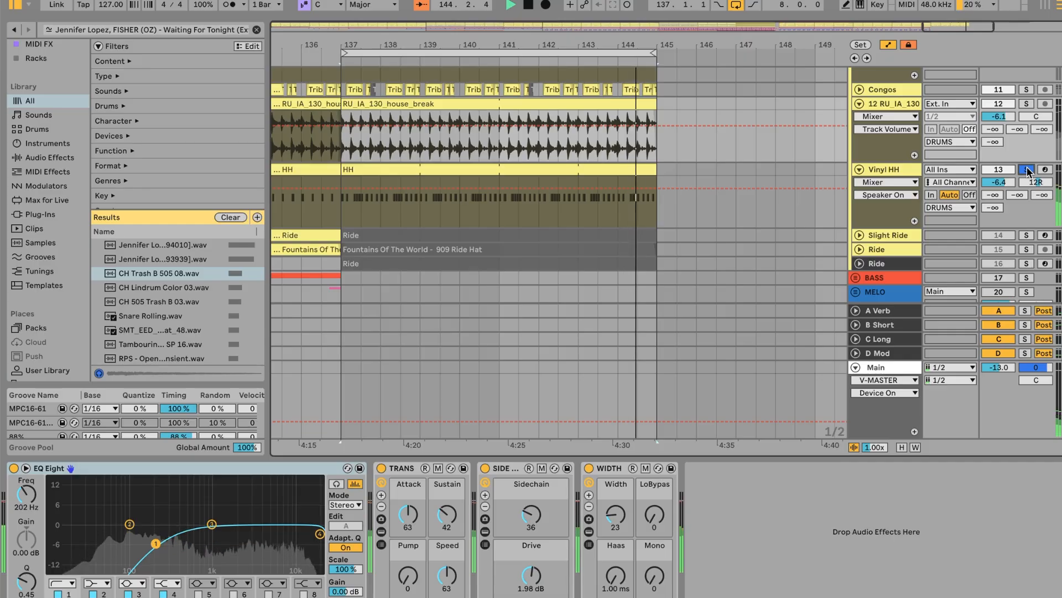
Step: Inspect the HH clip's note pattern, unsolo Vinyl HH, and review its sampler, EQ Eight and effect racks
double_click(448, 176)
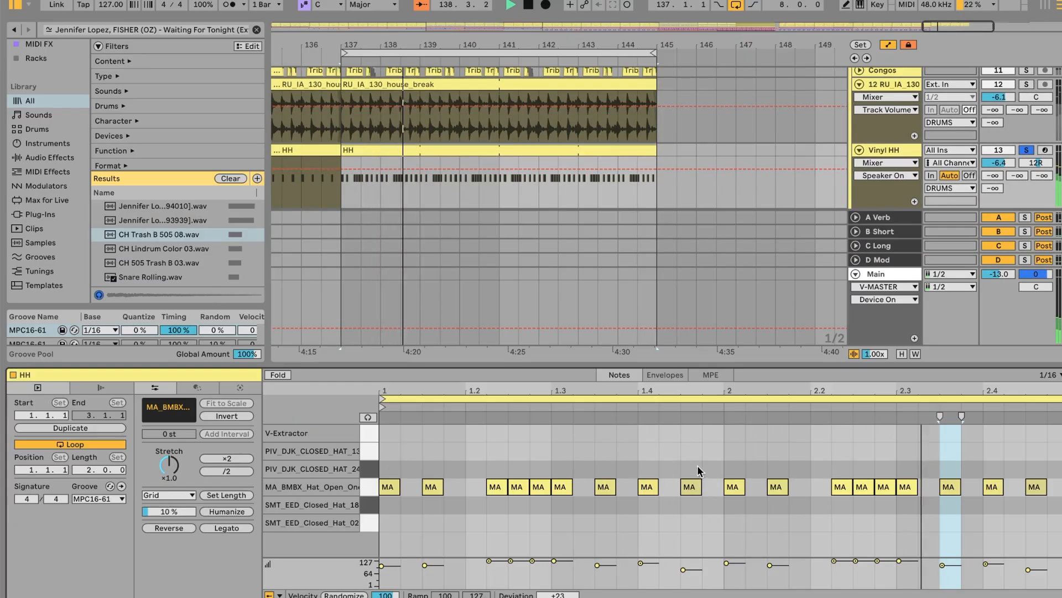
left_click(1024, 150)
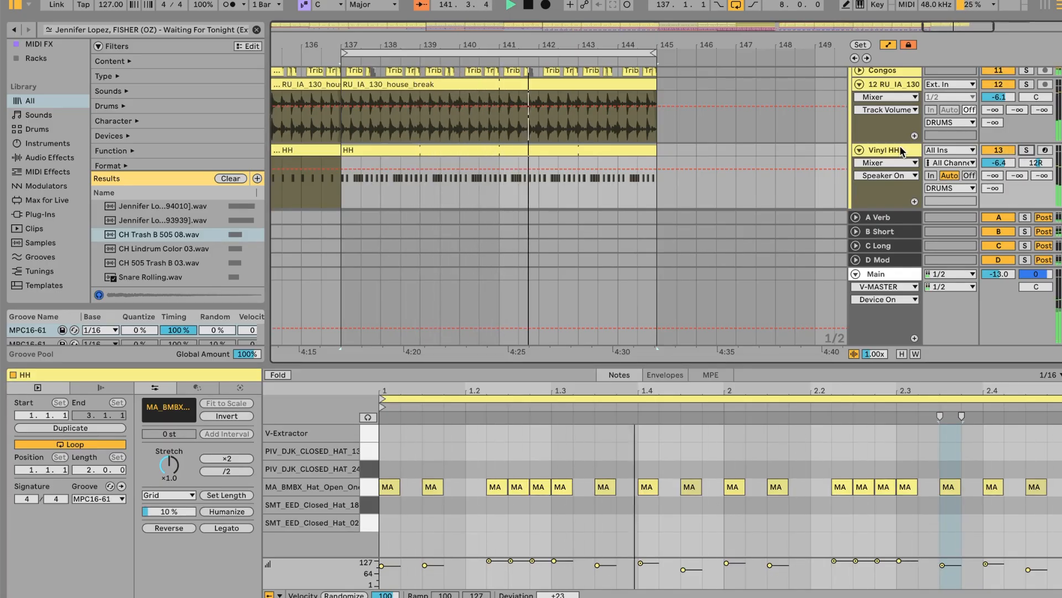
left_click(900, 145)
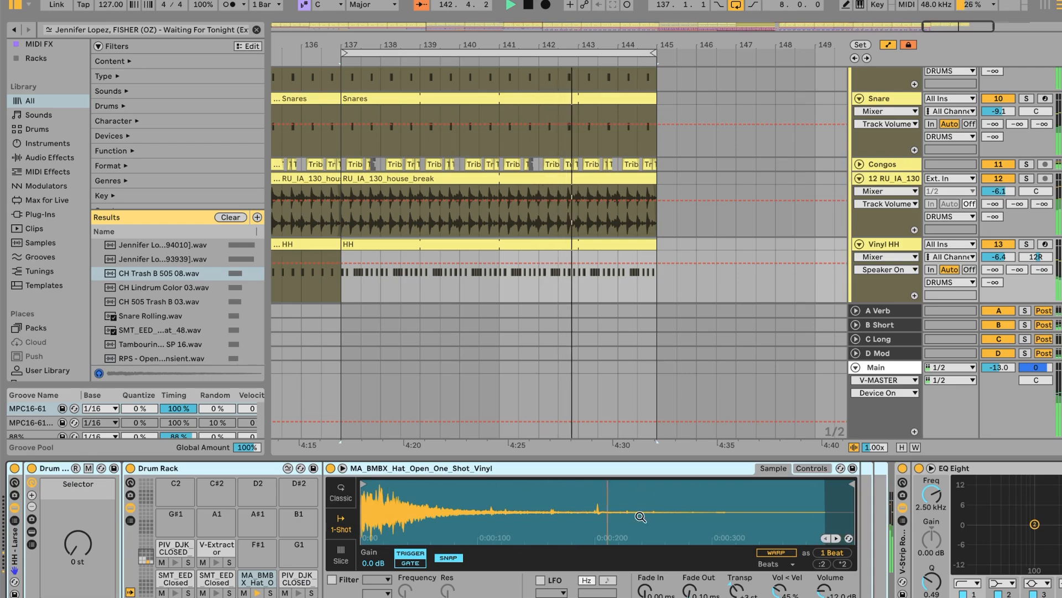
scroll(640, 516, "right", 10)
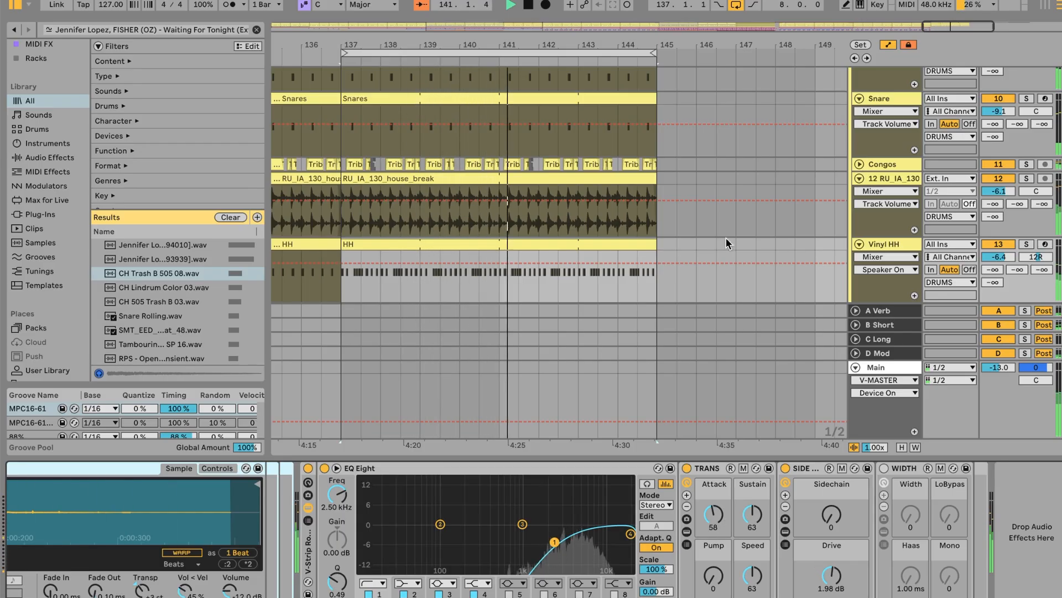
Step: Loop the eight bars from bar 129 using the Ride clip on the Slight Ride track
scroll(705, 238, "down", 4)
scroll(705, 238, "left", 10)
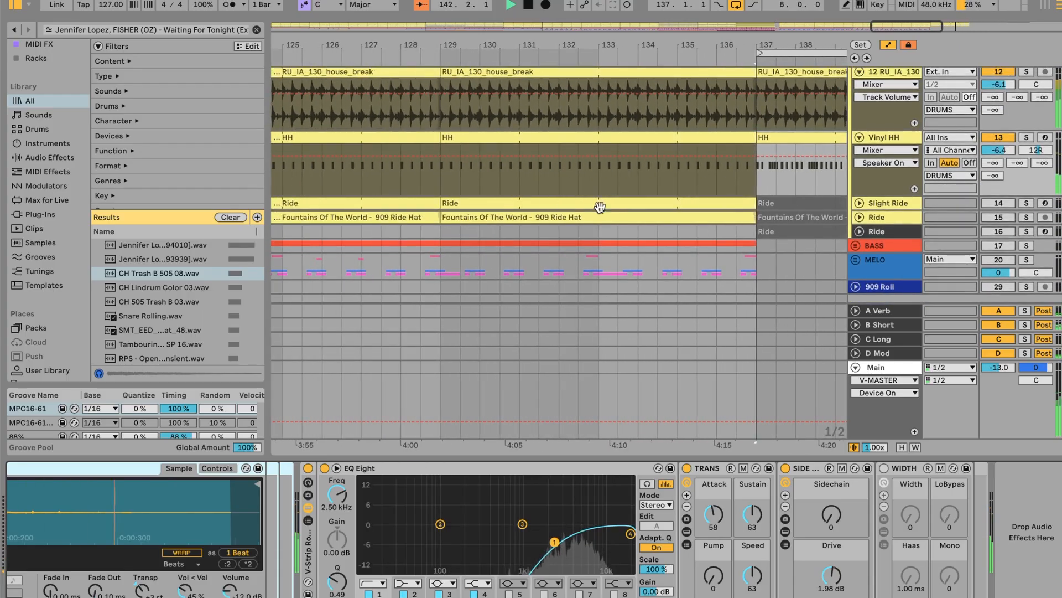
left_click(512, 203)
key("ctrl+l")
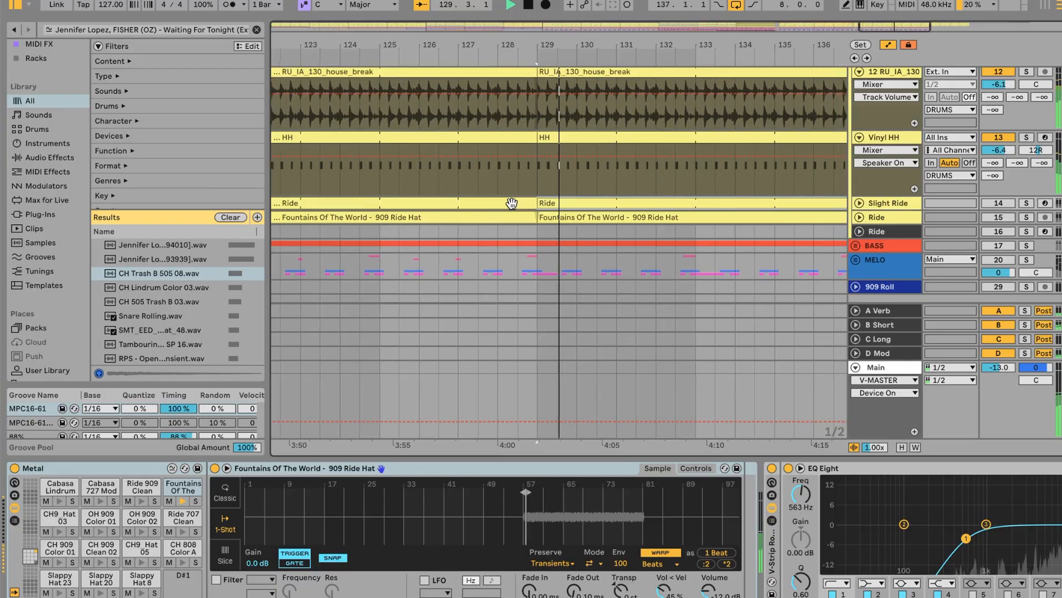
Step: Activate and unfold the Slight Ride track, auditioning its pattern in solo before returning to the full drums
left_click(1001, 203)
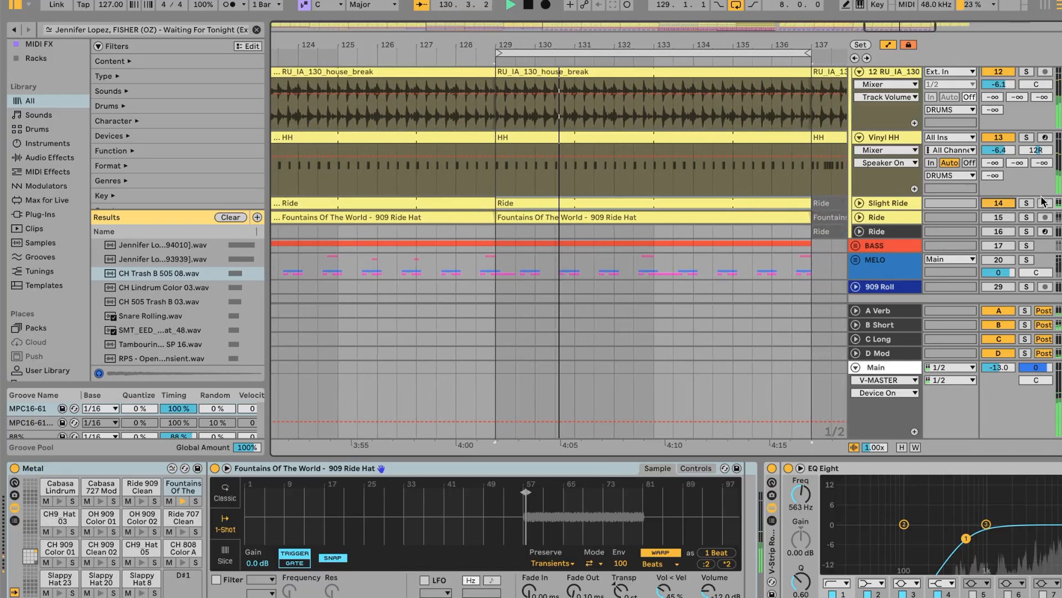
left_click(1027, 203)
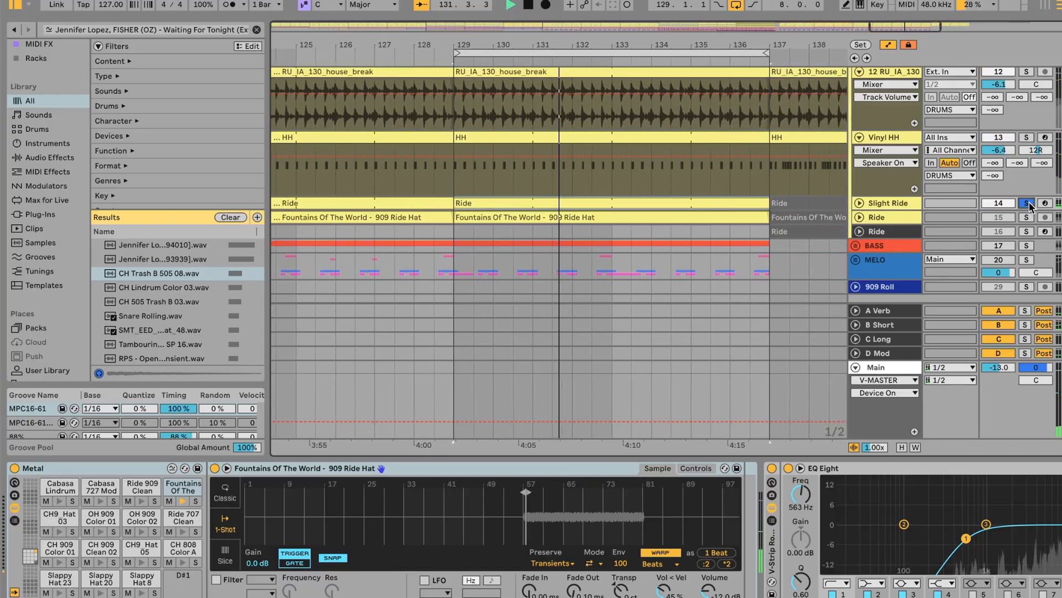
left_click(859, 203)
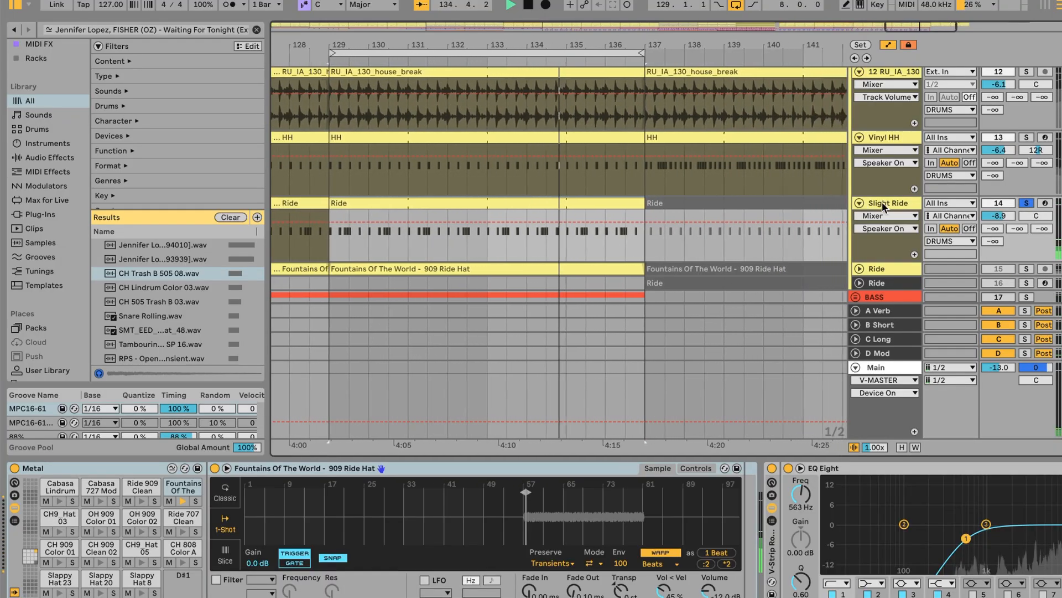
left_click(1025, 202)
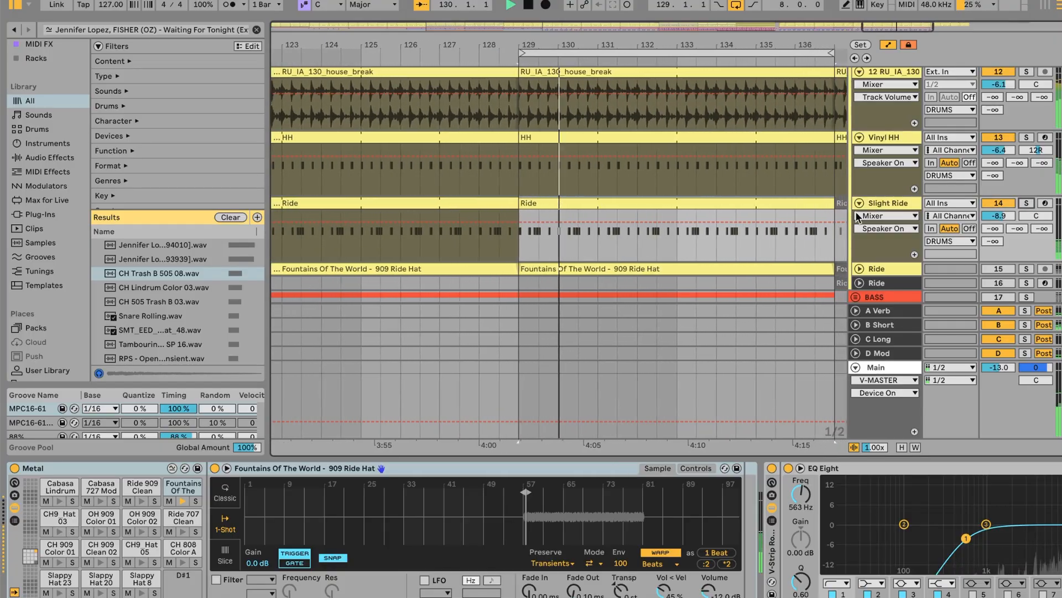
Step: Unfold and activate the Ride track with the Fountains Of The World 909 Ride Hat loop, and audition it in solo
left_click(860, 269)
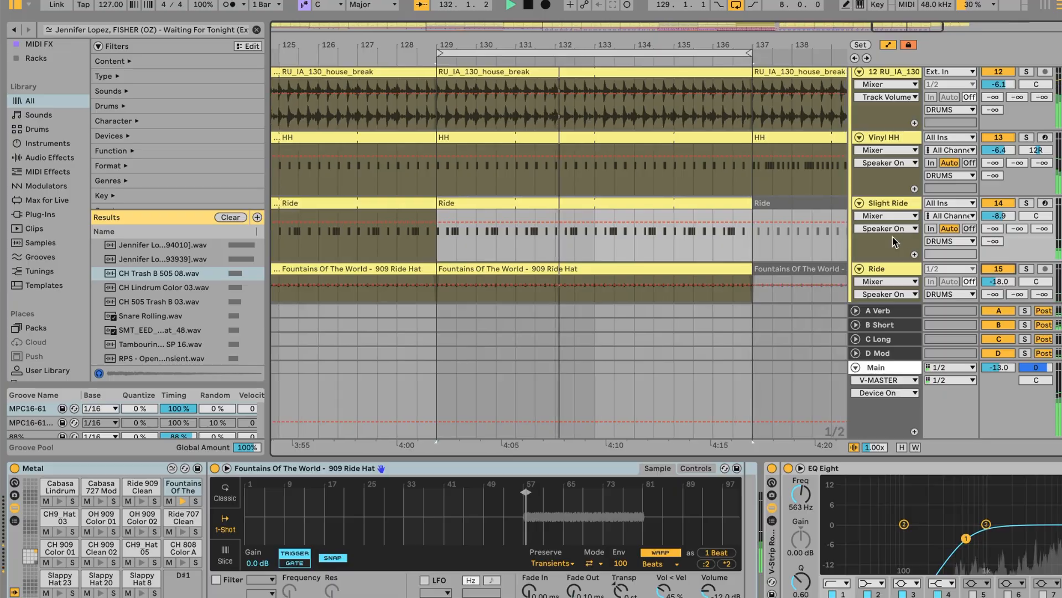
left_click(1025, 270)
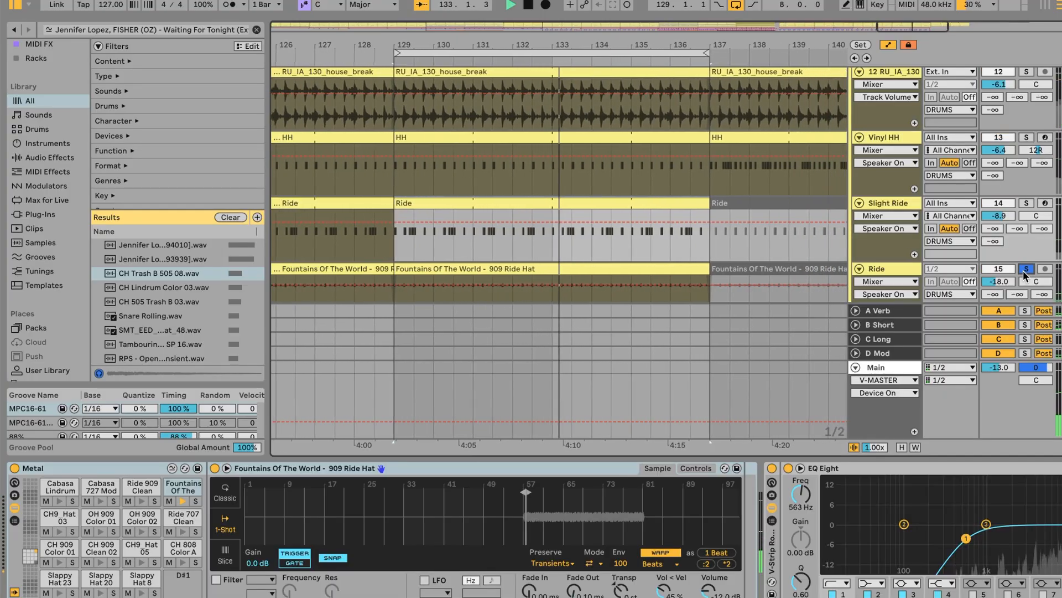
left_click(1025, 269)
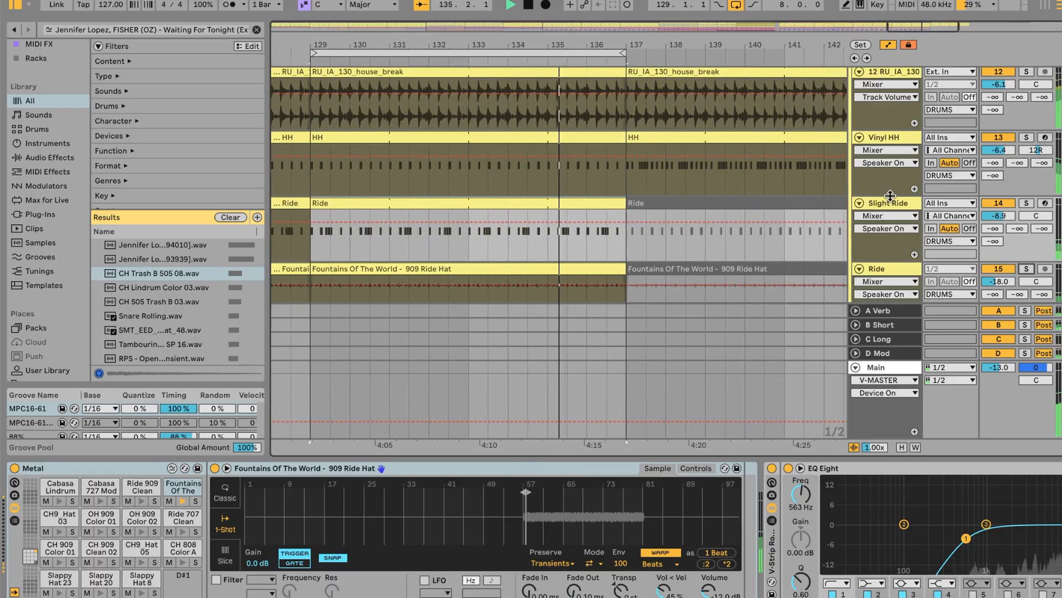
Step: Look over the drum tracks across the whole arrangement and open the Waiting For Tonight reference clip on the REF track
left_click_drag(615, 49, 699, 44)
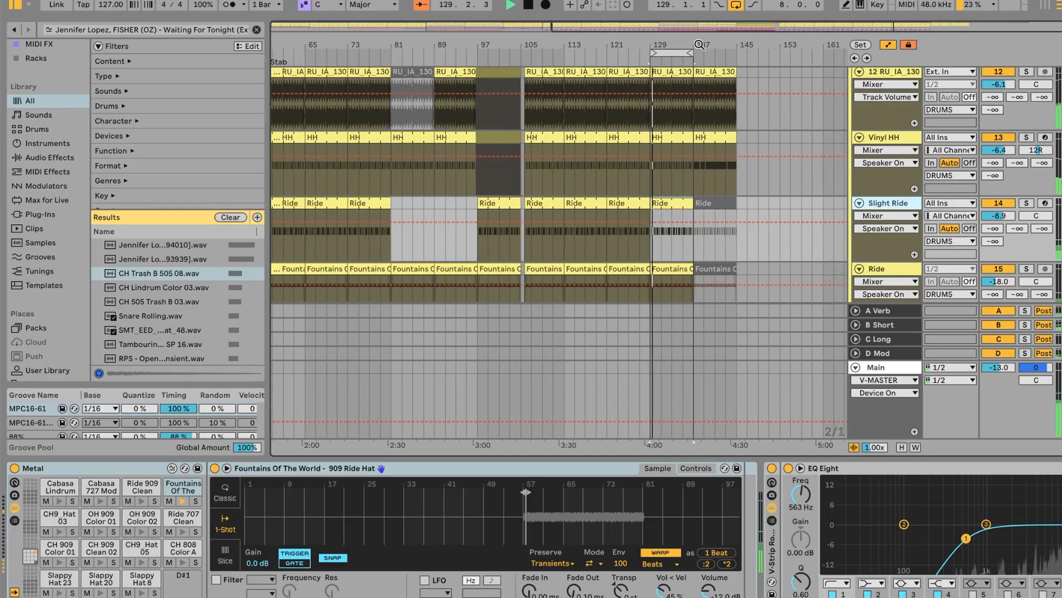
scroll(699, 190, "up", 3)
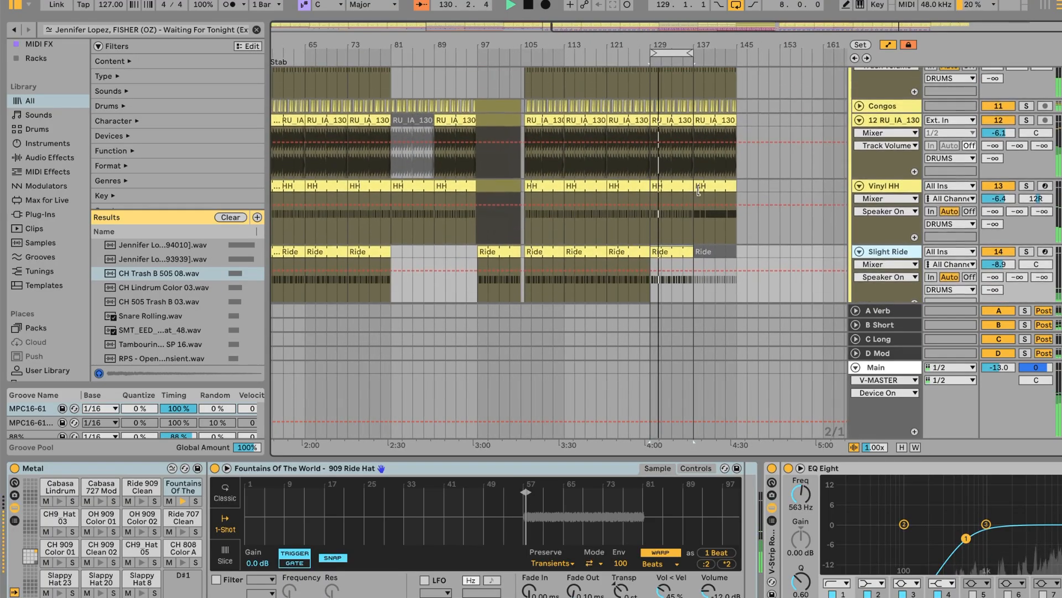
scroll(700, 191, "up", 10)
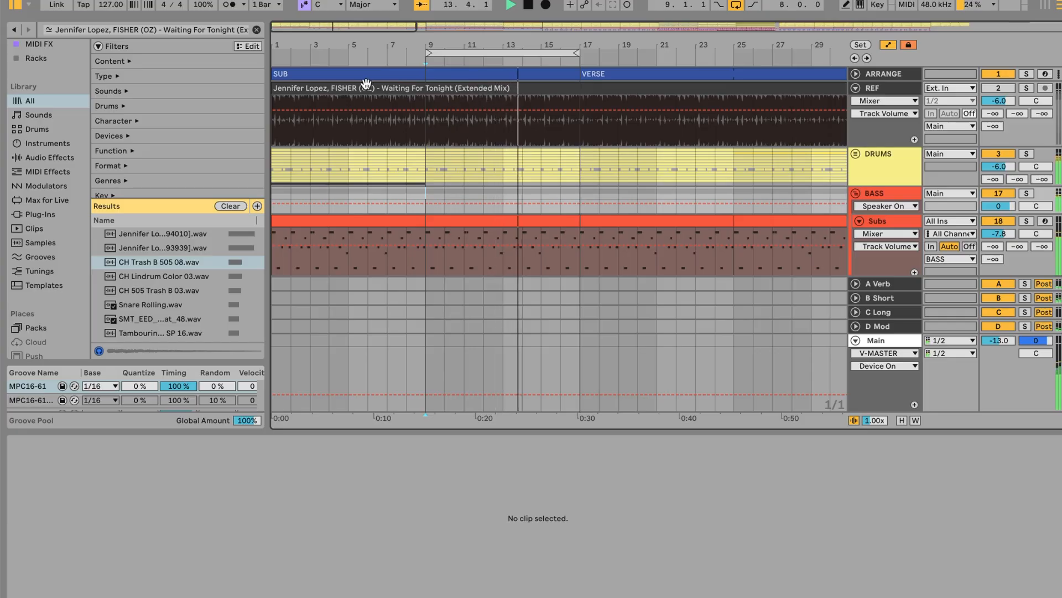
left_click(555, 86)
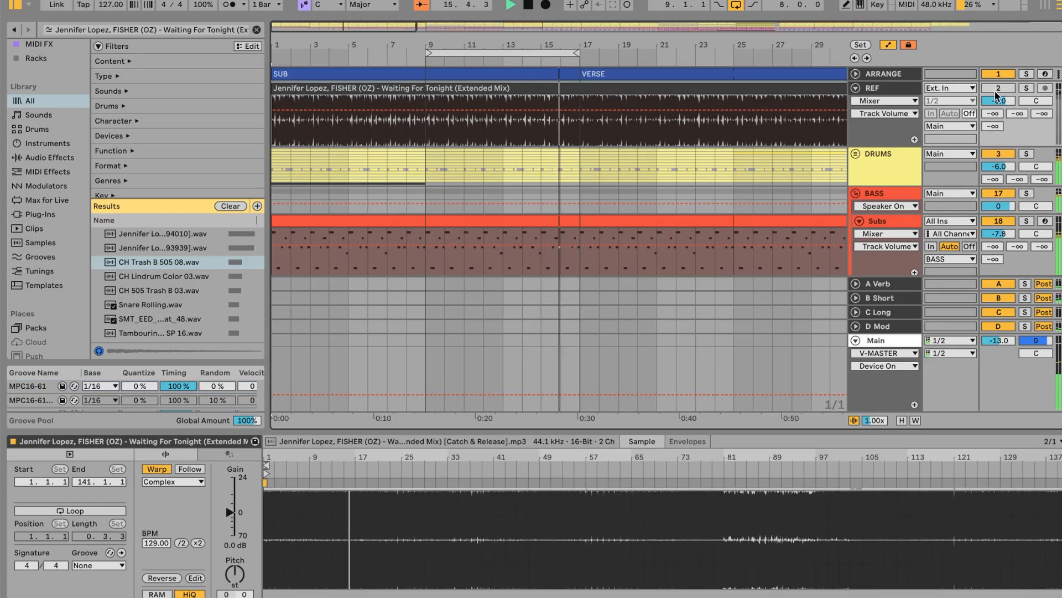
Step: Audition the Waiting For Tonight reference in solo on the REF track before returning to the drums and bass
left_click(1024, 87)
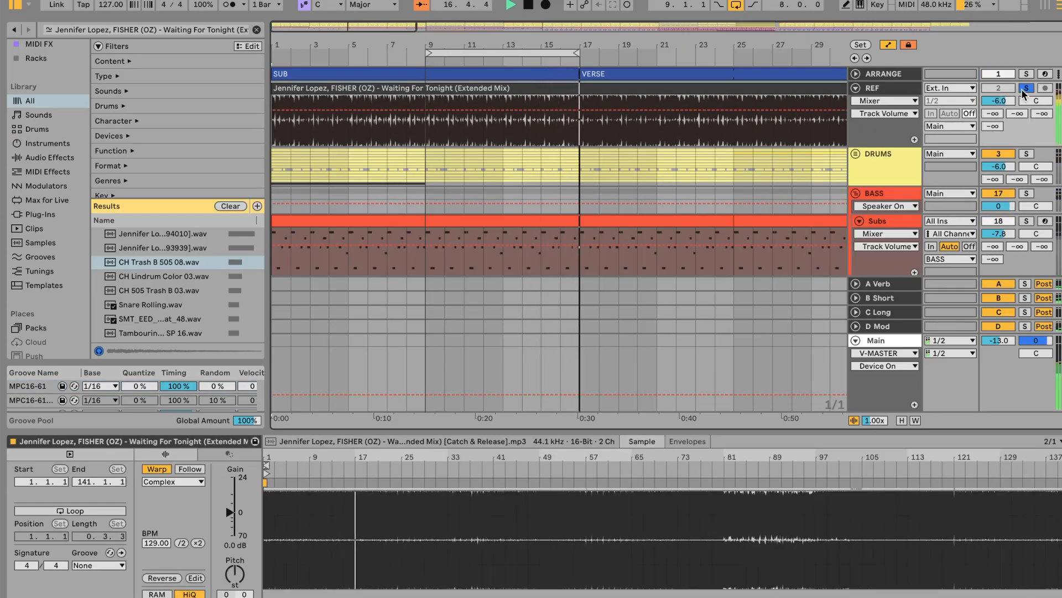
left_click(1023, 88)
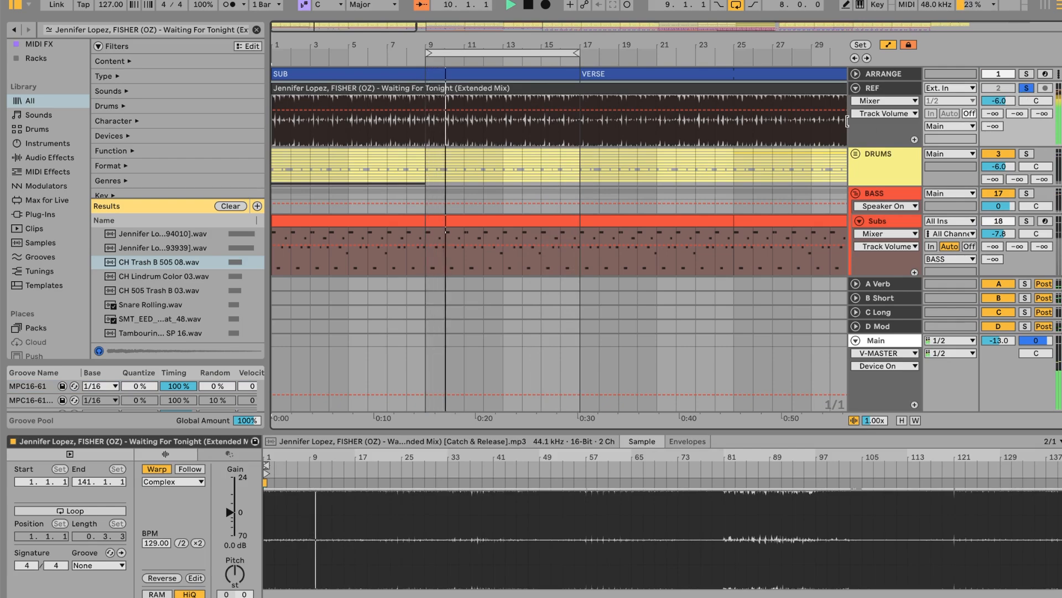
left_click(1026, 88)
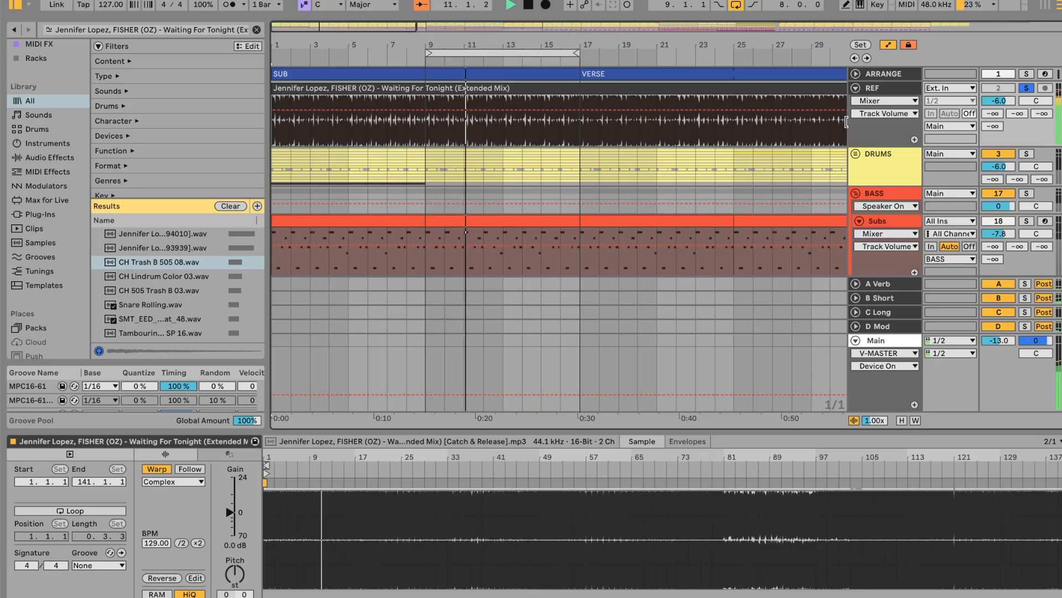
left_click(1027, 89)
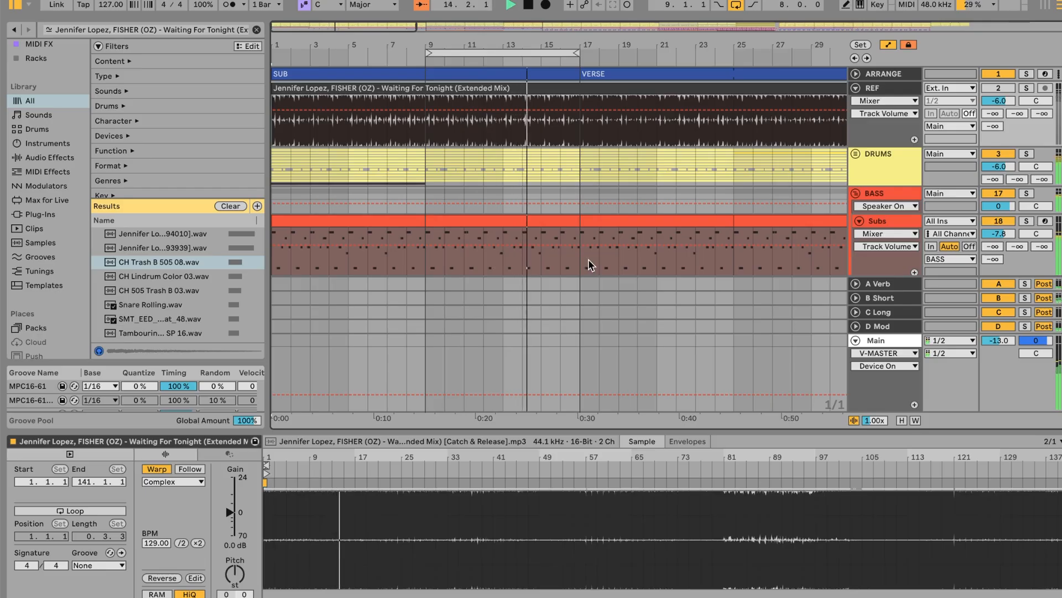
Step: Deactivate the Mid track in the BASS group so that only the Subs layer plays
scroll(507, 209, "down", 2)
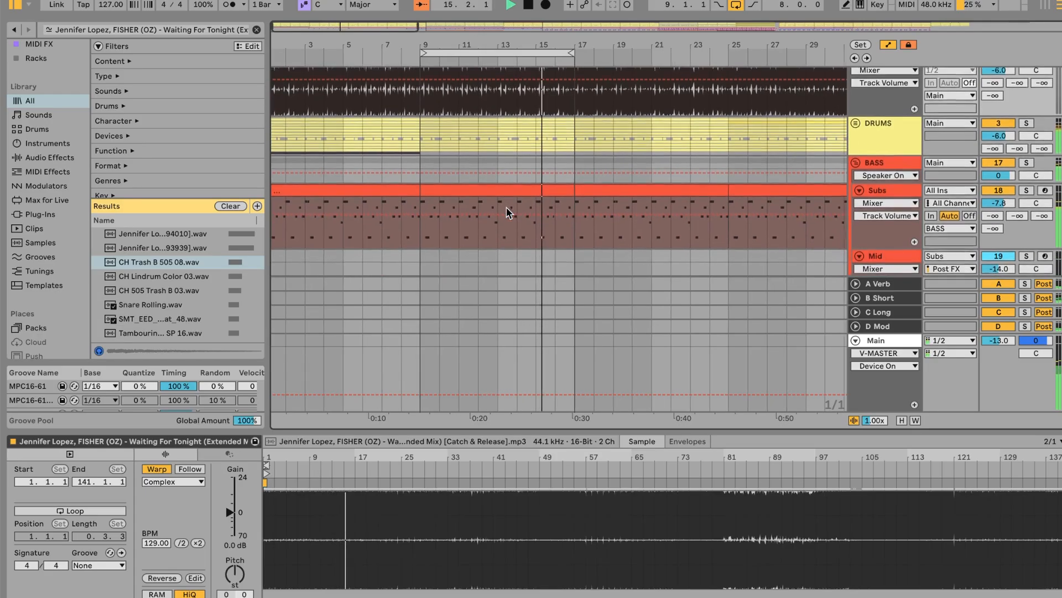
scroll(507, 213, "down", 2)
scroll(507, 207, "down", 1)
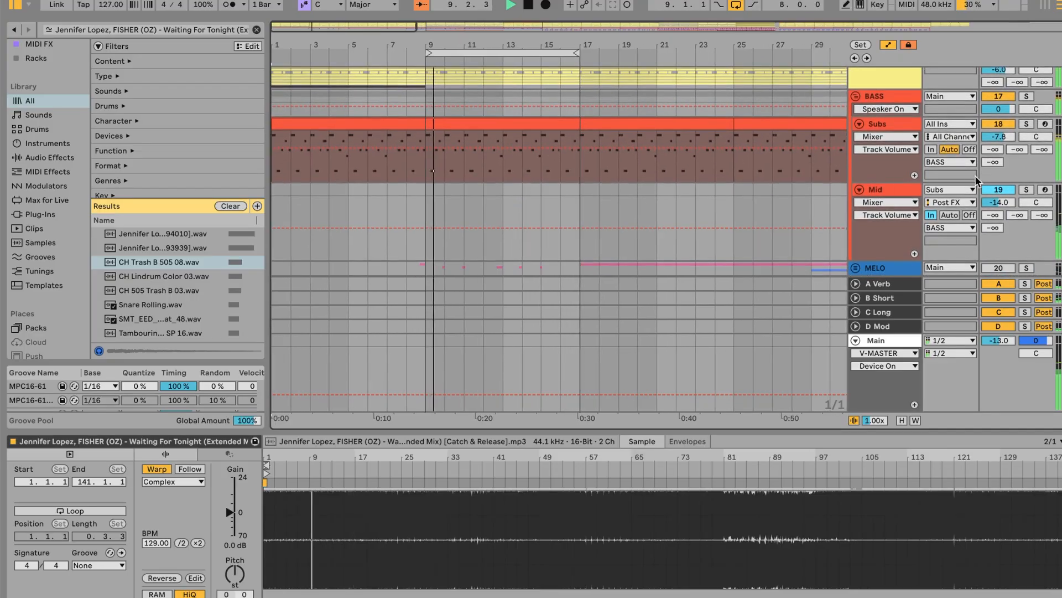
left_click(998, 190)
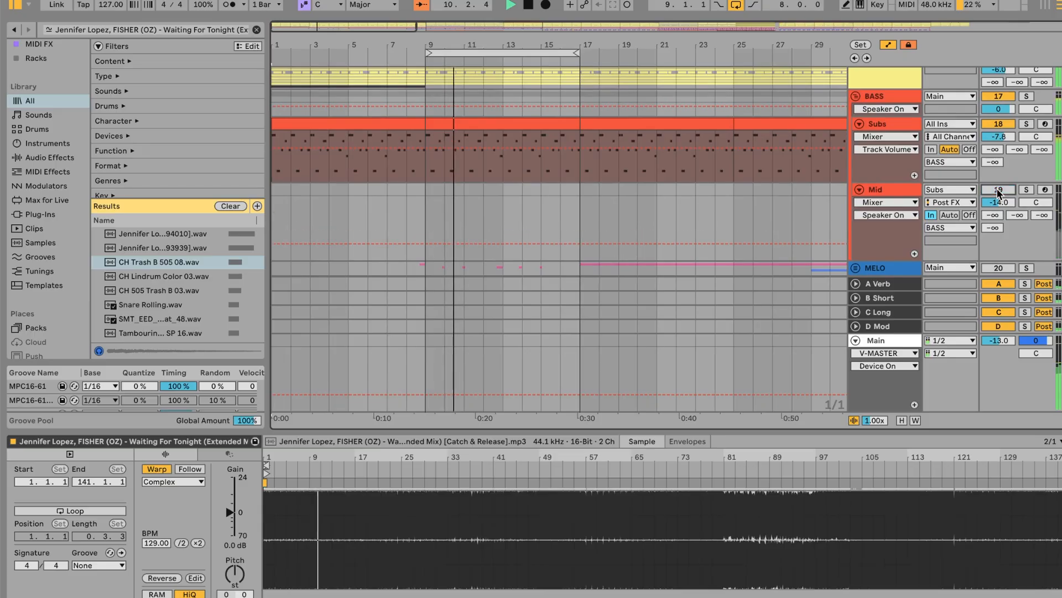
Step: Open the eight-bar Subs MIDI clip starting at bar 9 and enlarge the note editor to view its full bass pattern
left_click(882, 124)
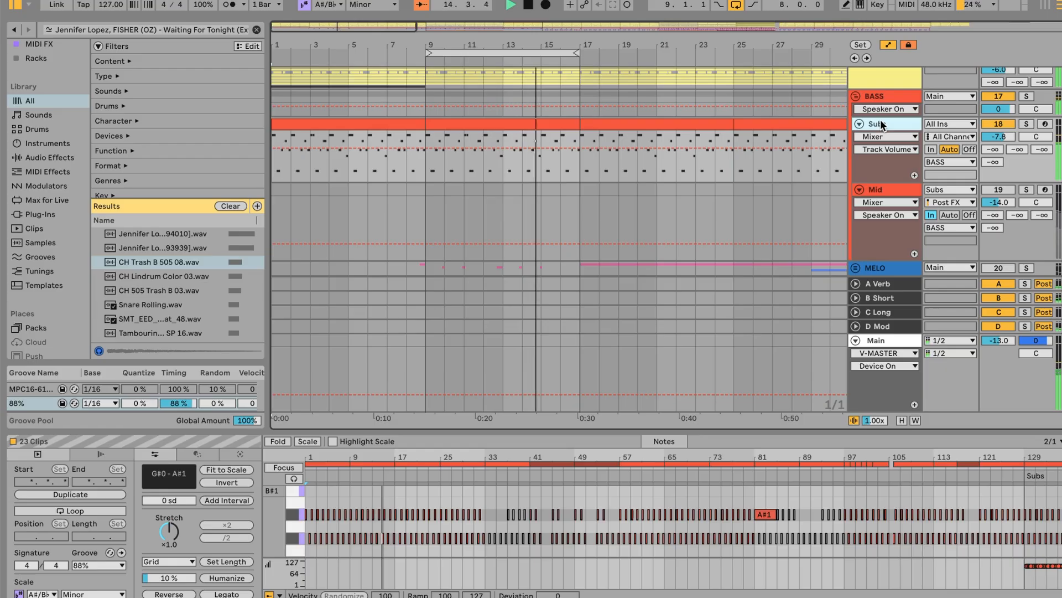
left_click(525, 121)
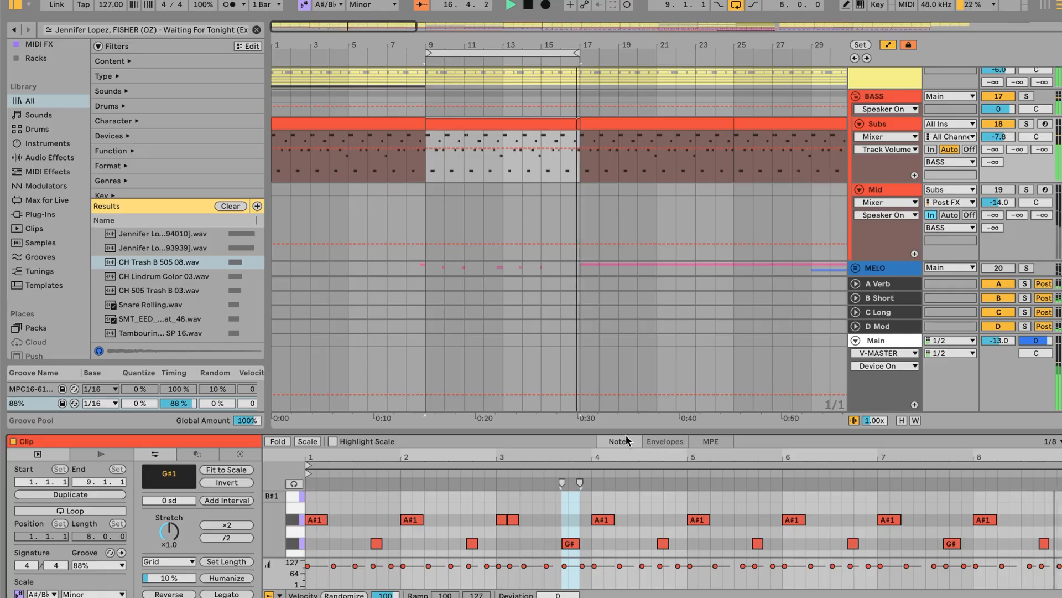
left_click_drag(624, 430, 614, 229)
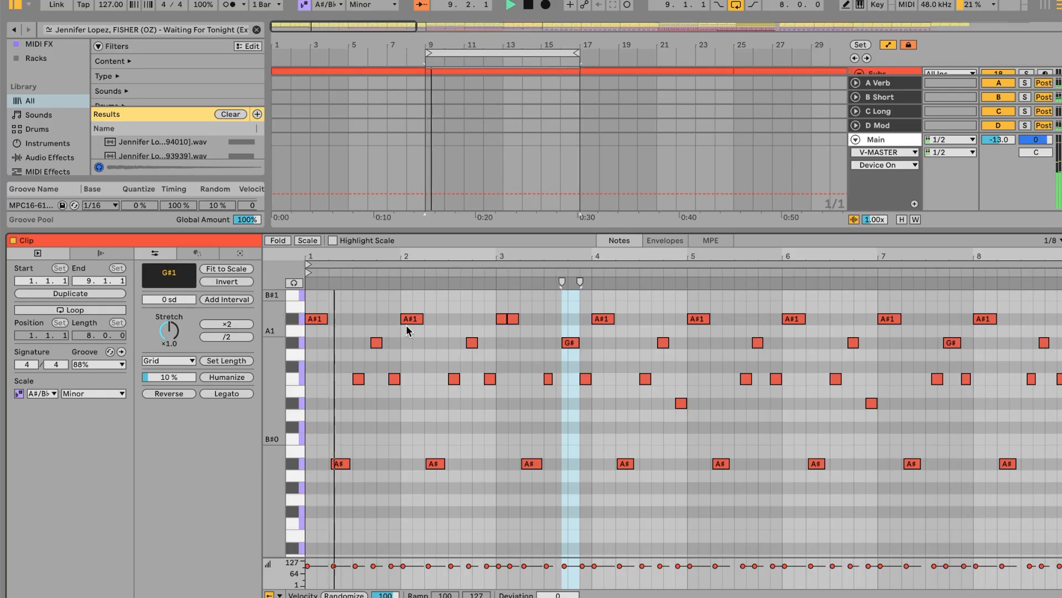
Step: Review the first-bar notes of the Subs clip, clear the selection, and shrink the note editor to reveal the arrangement tracks
left_click_drag(310, 296, 394, 516)
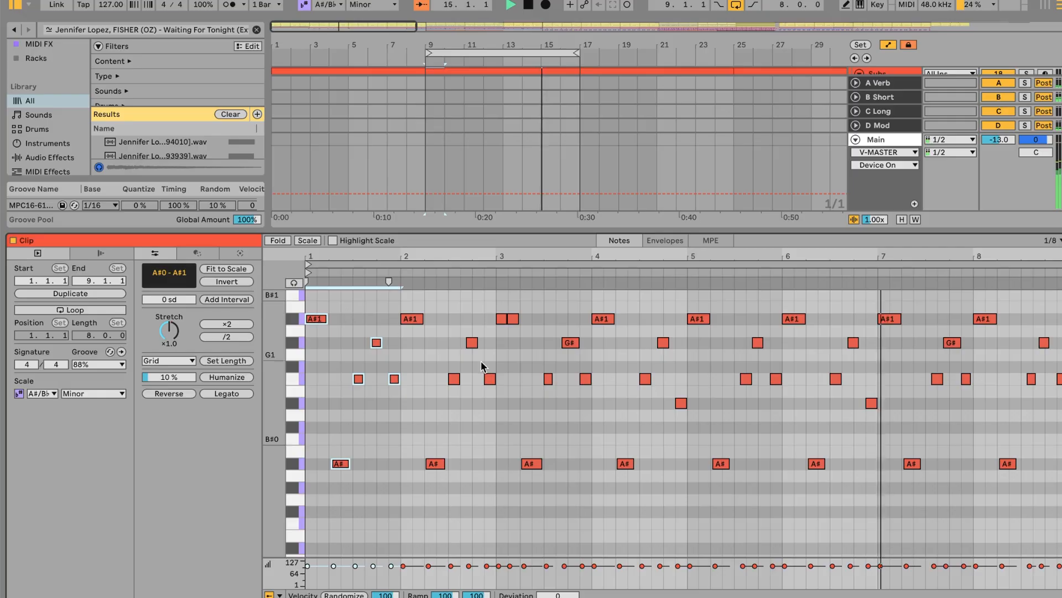
left_click(519, 376)
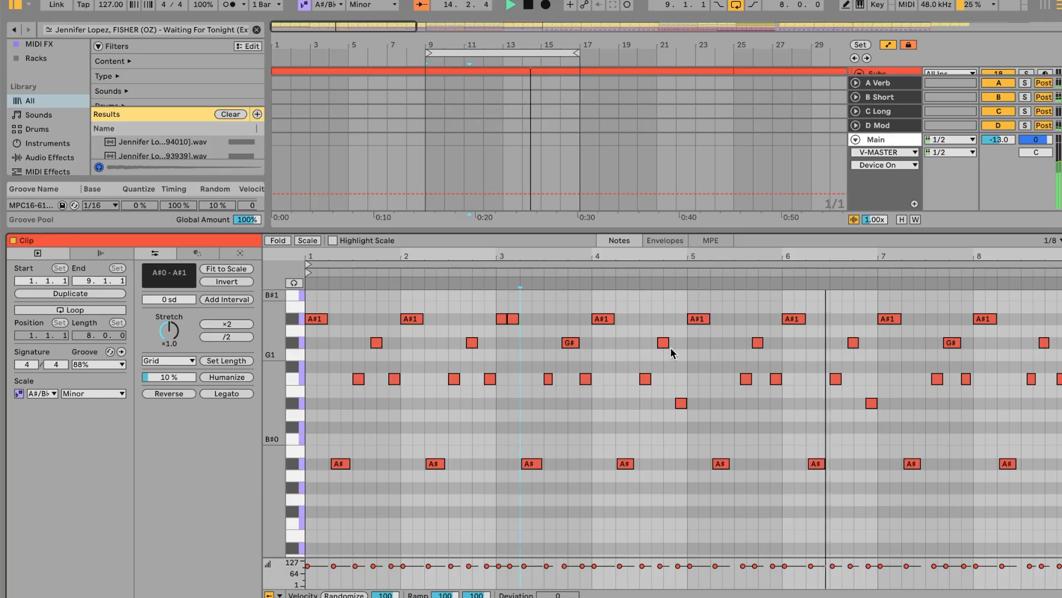
left_click_drag(577, 230, 577, 403)
scroll(663, 189, "up", 2)
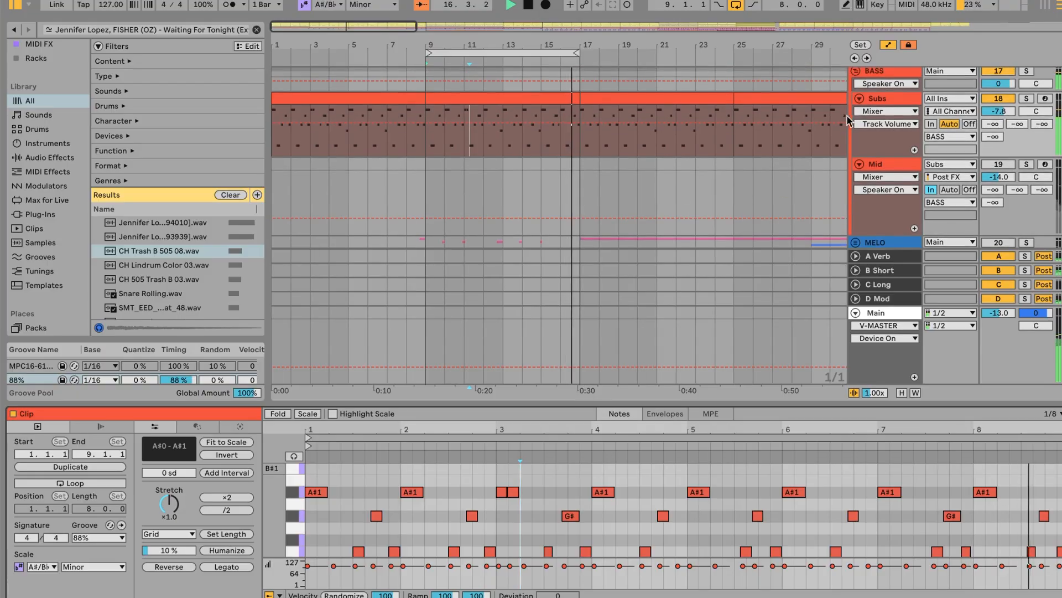
Step: Inspect the device chain inside the V-Sub 2 rack on the Subs track, then hide the chain again
left_click(886, 100)
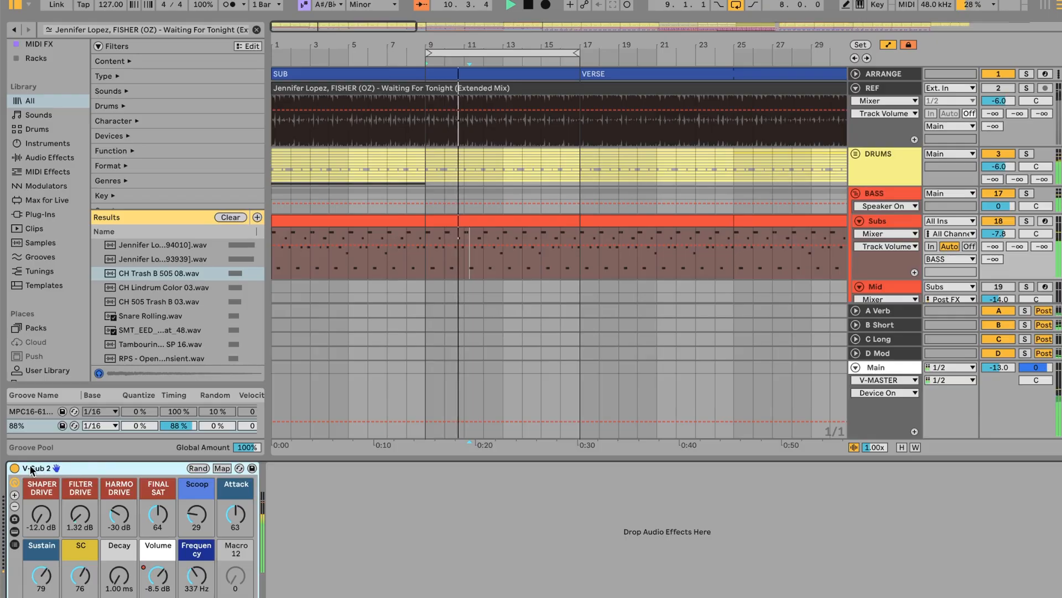
left_click(14, 532)
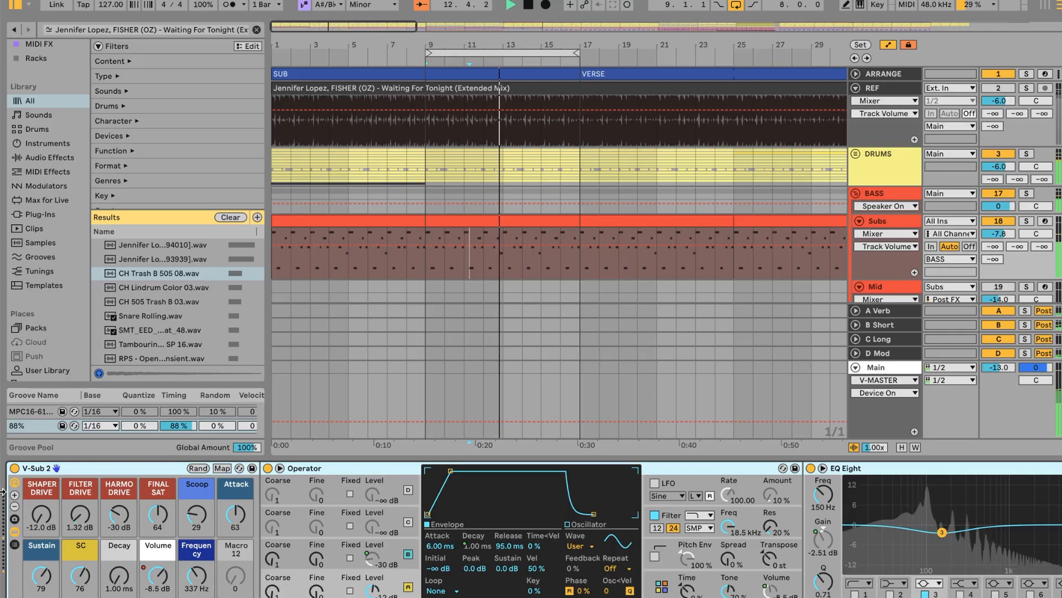
left_click(15, 532)
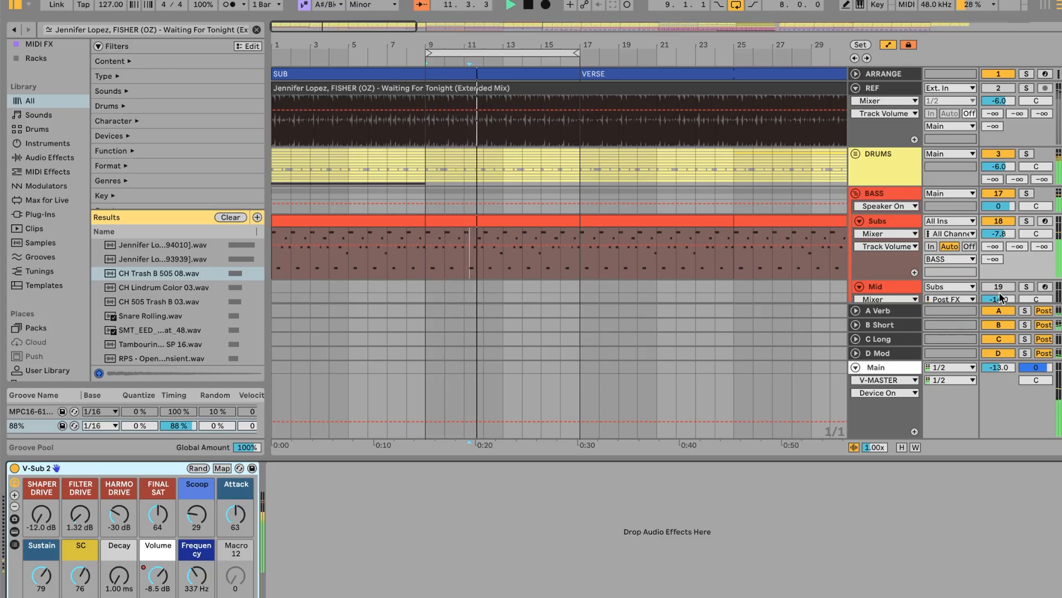
left_click(878, 222)
scroll(878, 221, "down", 2)
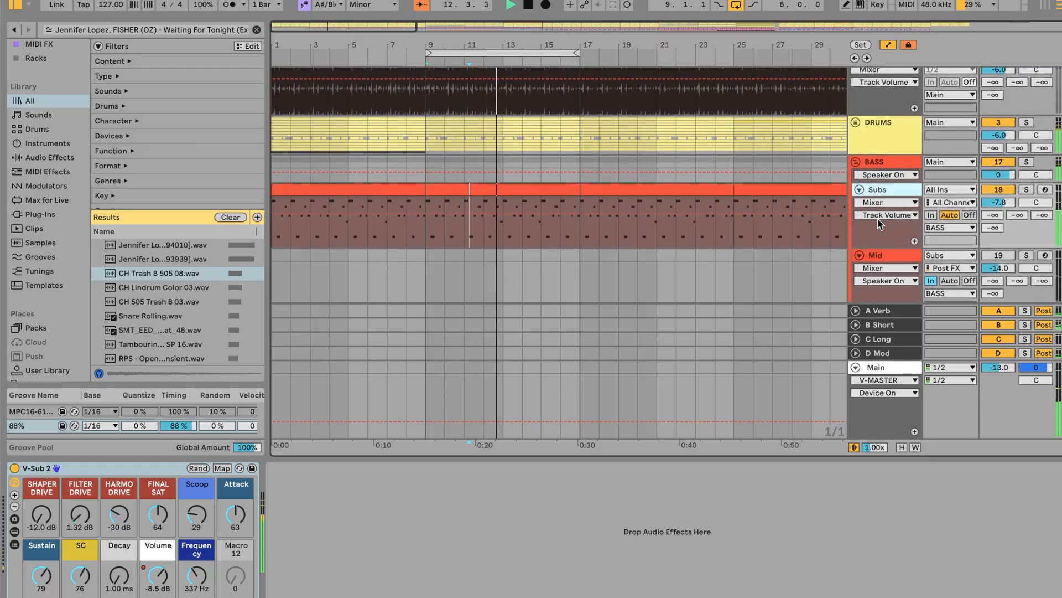
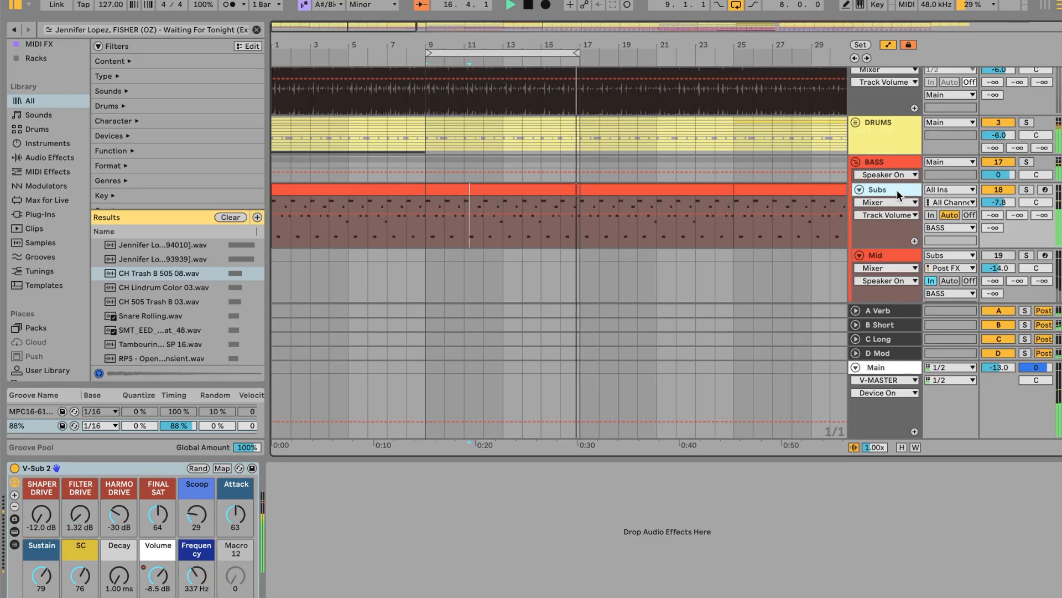
Step: Reopen the notes of the Subs clip starting at bar 9 and fold the Subs track
double_click(492, 191)
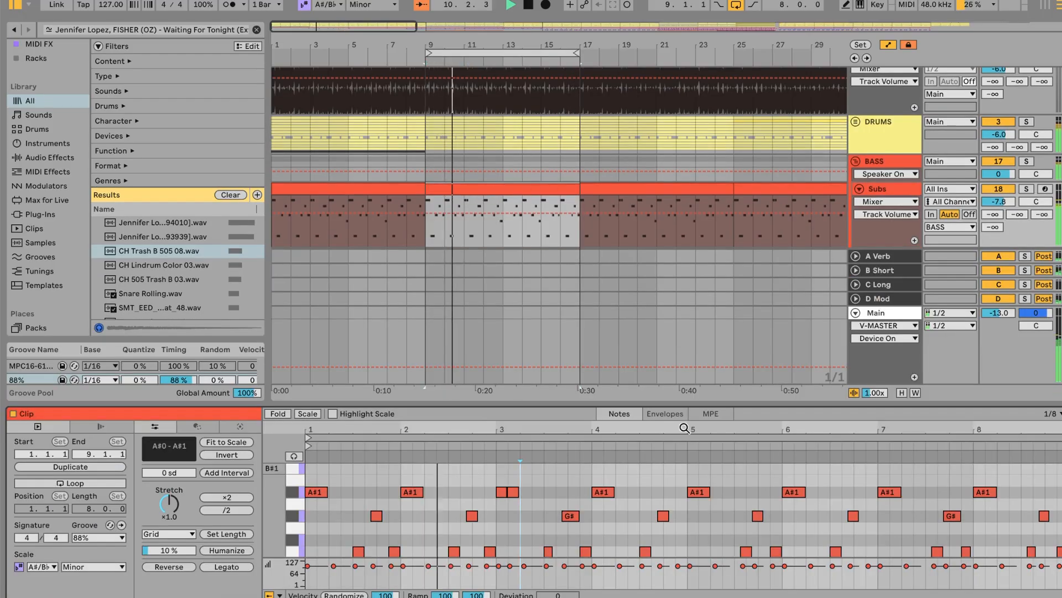
left_click(885, 191)
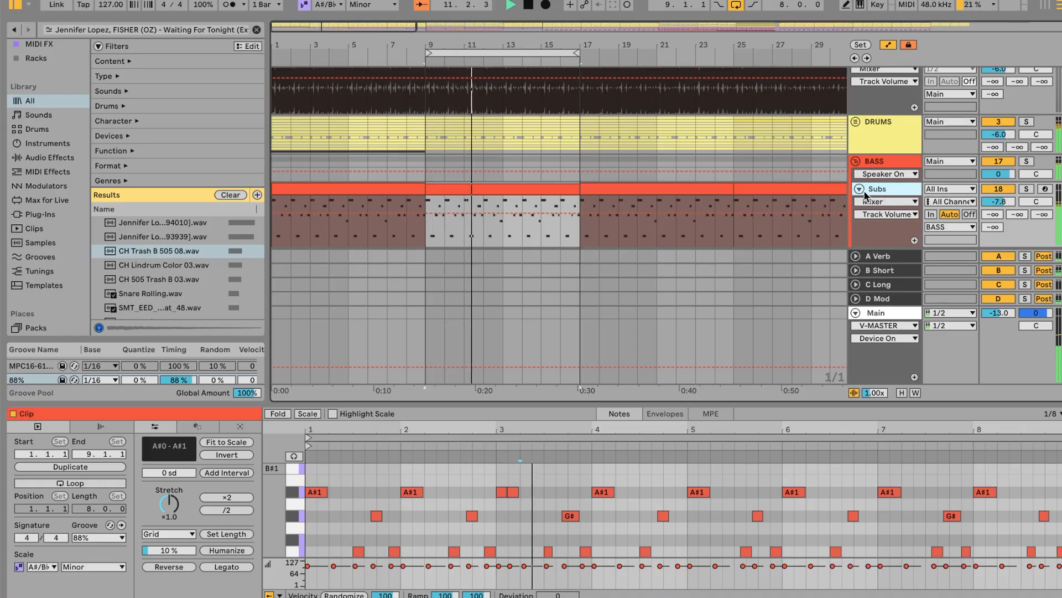
left_click(860, 189)
scroll(878, 194, "down", 2)
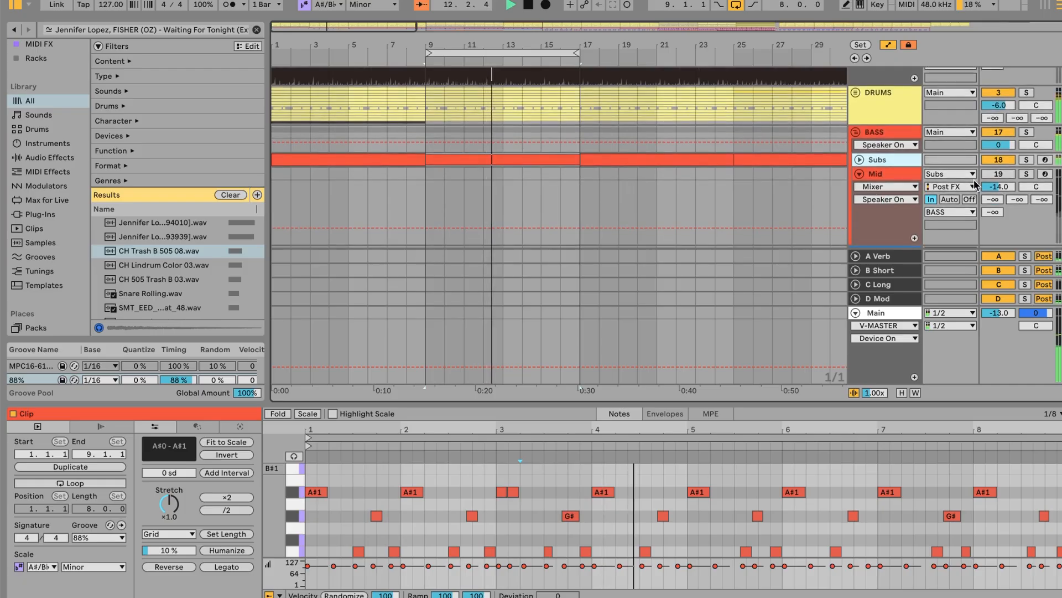
Step: Activate the Mid track and toggle its solo on and off
left_click(995, 171)
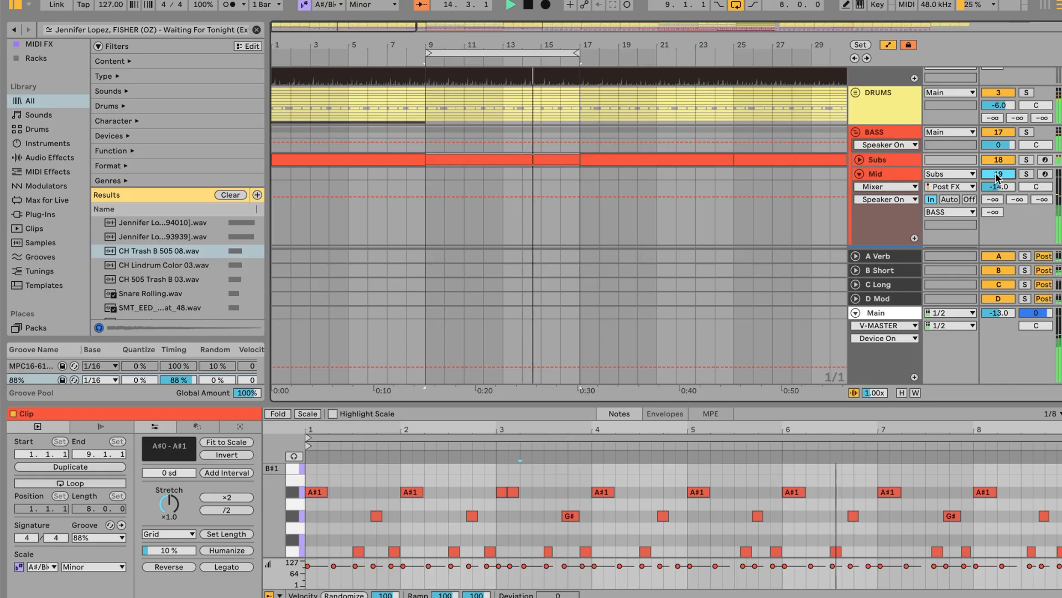
left_click(1026, 174)
left_click(1026, 174)
key("s")
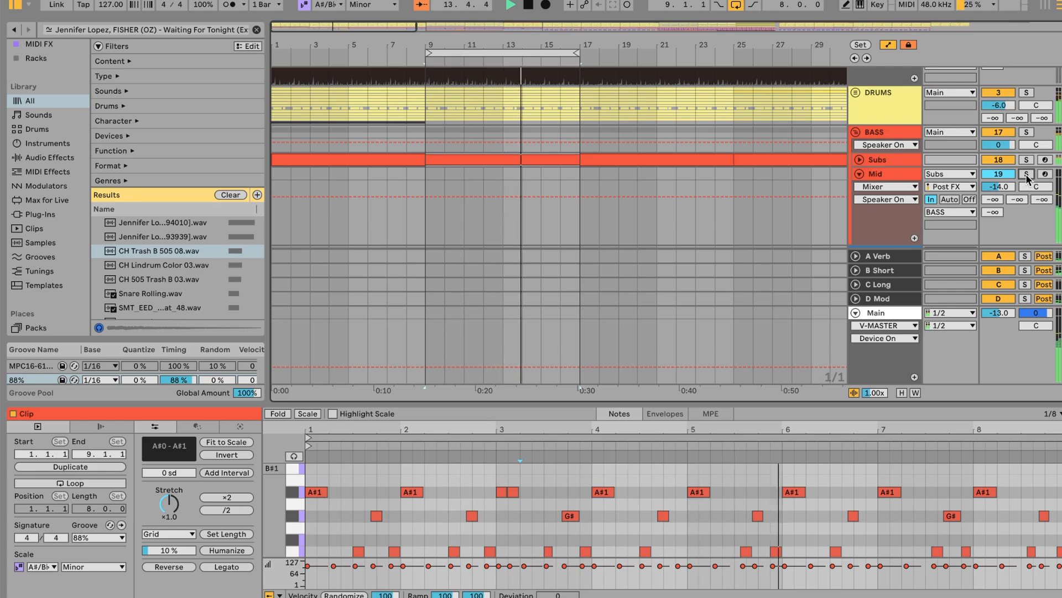
Step: Select bars 9 to 17 on the Mid track and choose Subs as its MIDI input source
left_click(889, 174)
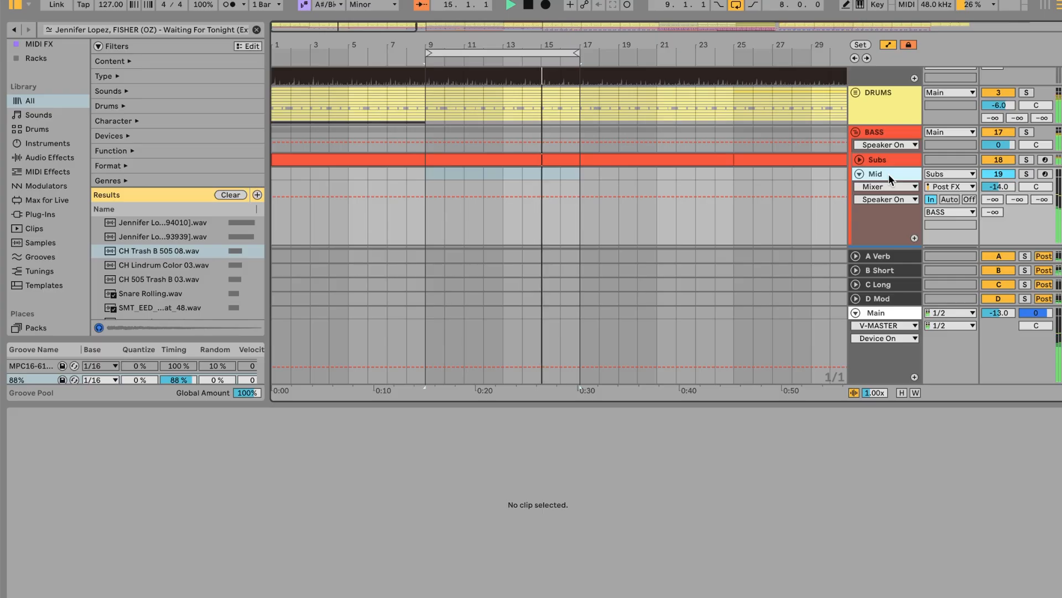
left_click_drag(420, 174, 573, 164)
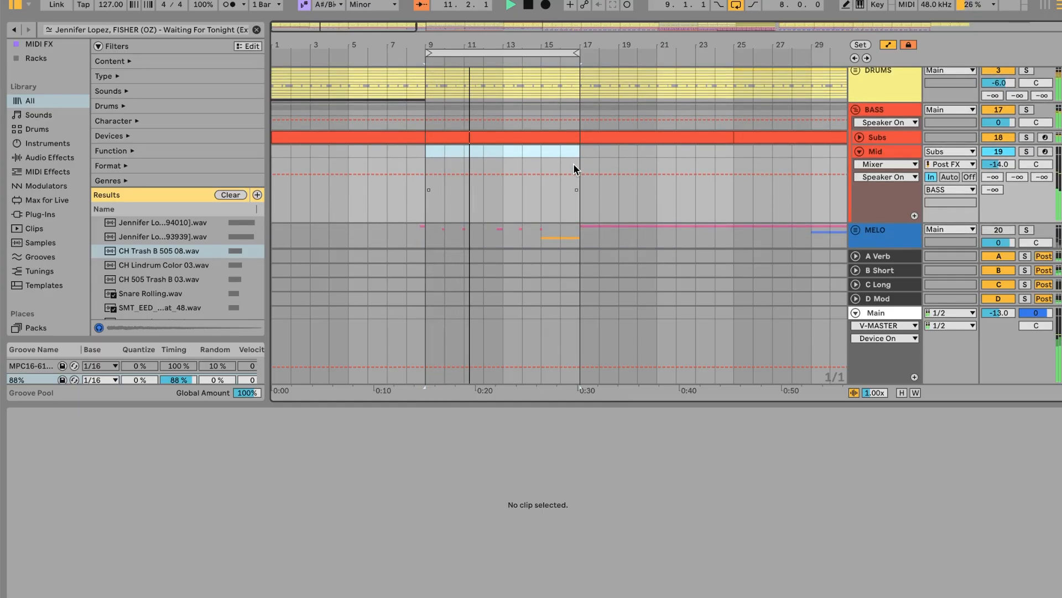
left_click(937, 152)
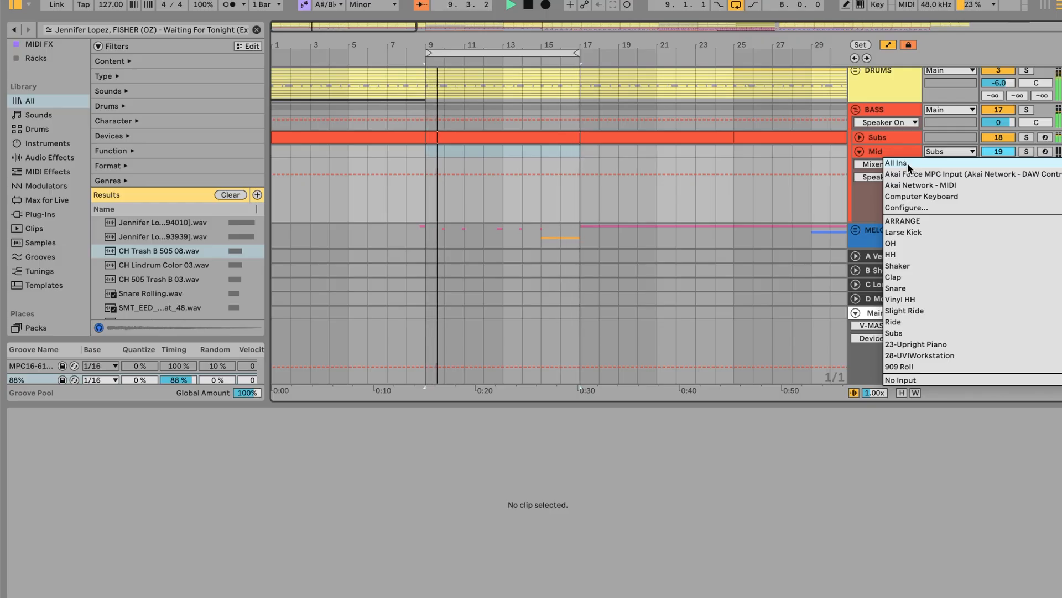
left_click(906, 334)
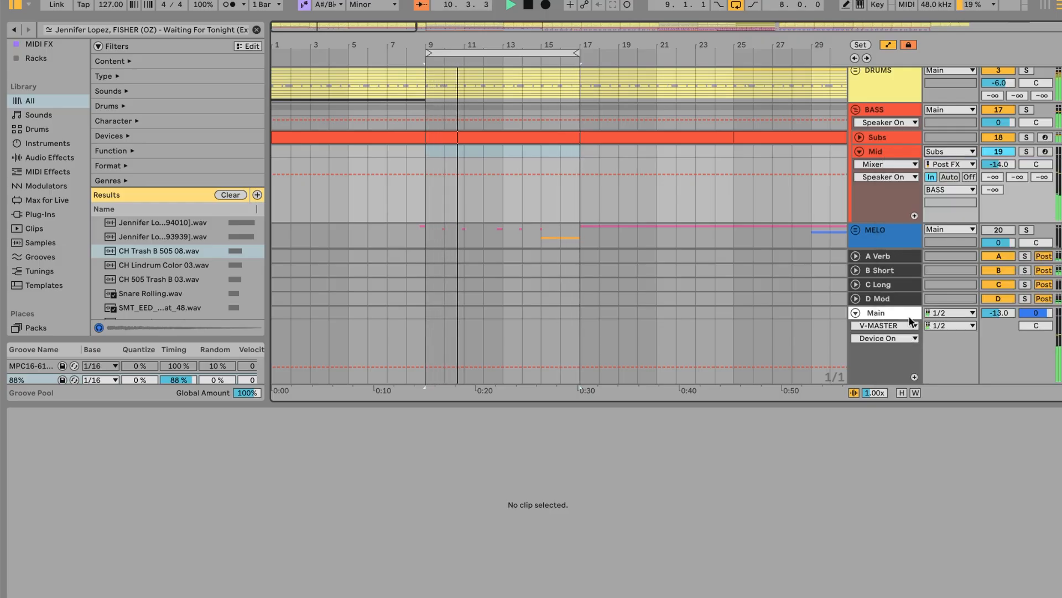
Step: Unfold the Subs track and view its clip starting at bar 9 alongside the Mid track
left_click(858, 138)
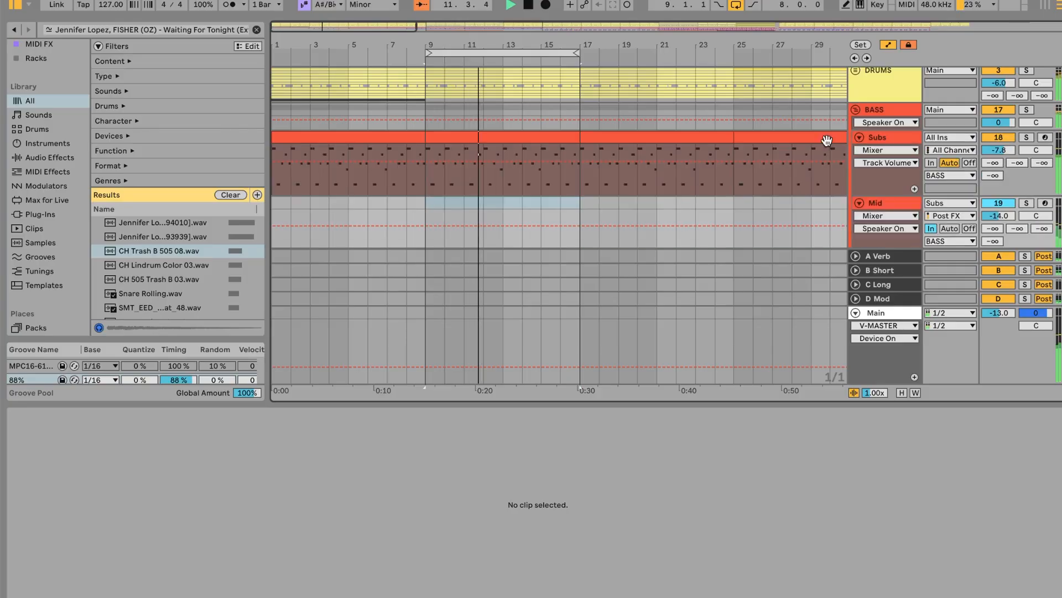
left_click(894, 206)
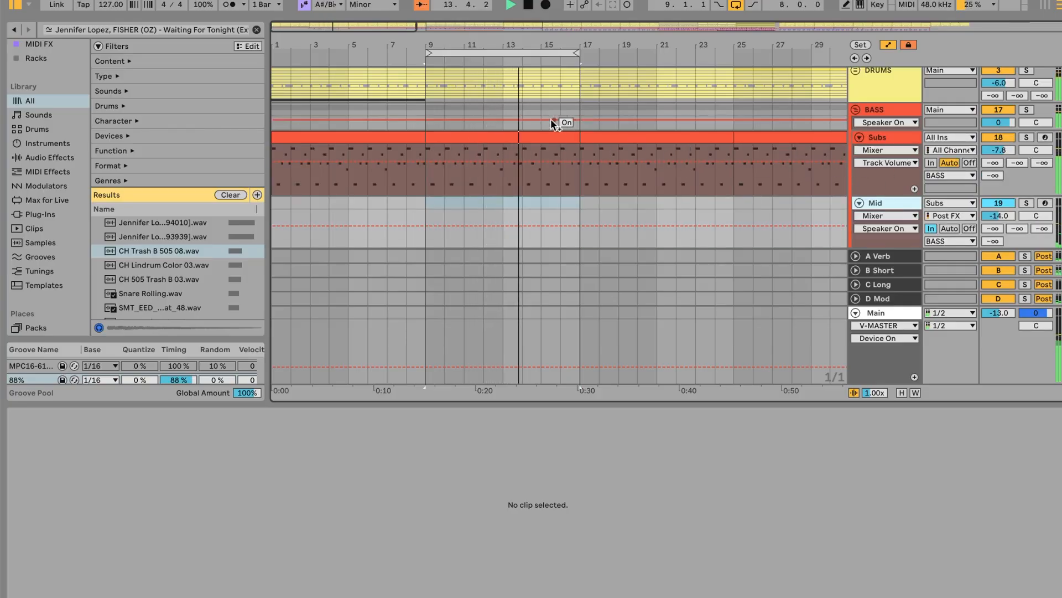
left_click(513, 134)
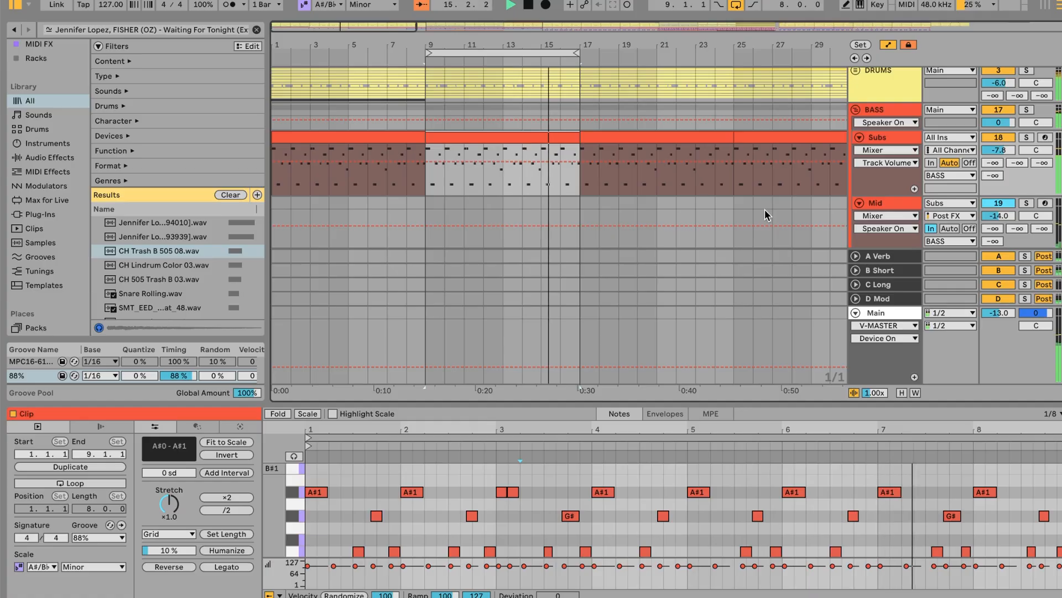
Step: Switch the Mid track's monitoring to Off, then back to In
left_click(896, 205)
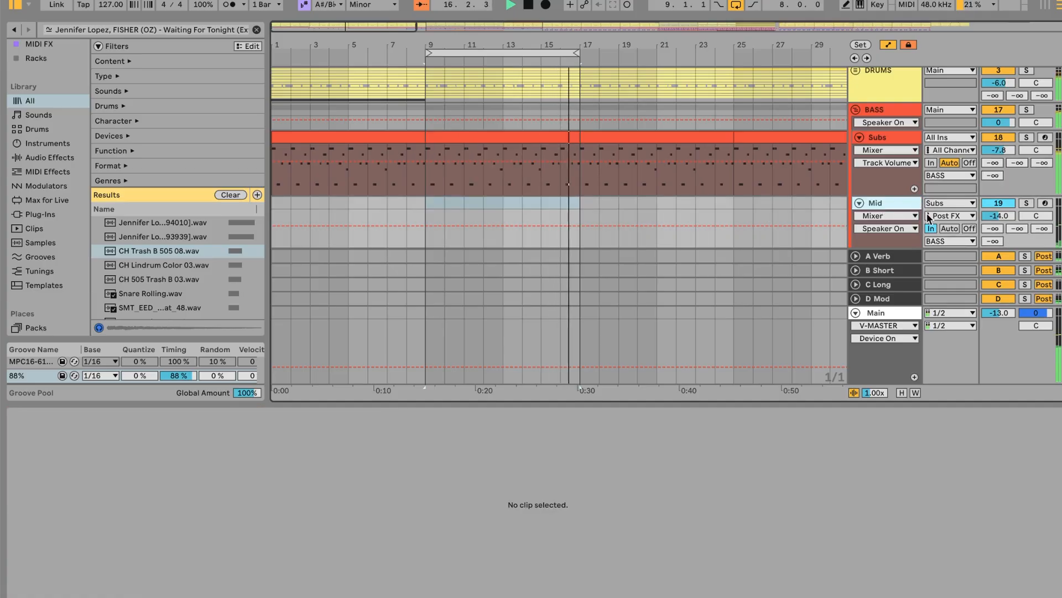
left_click(968, 229)
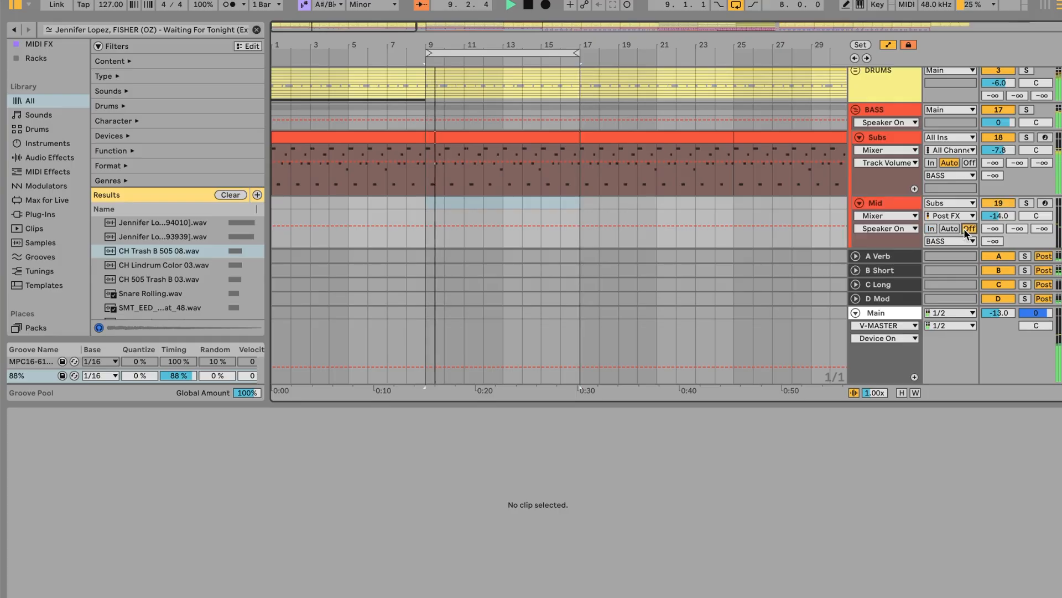
left_click(931, 229)
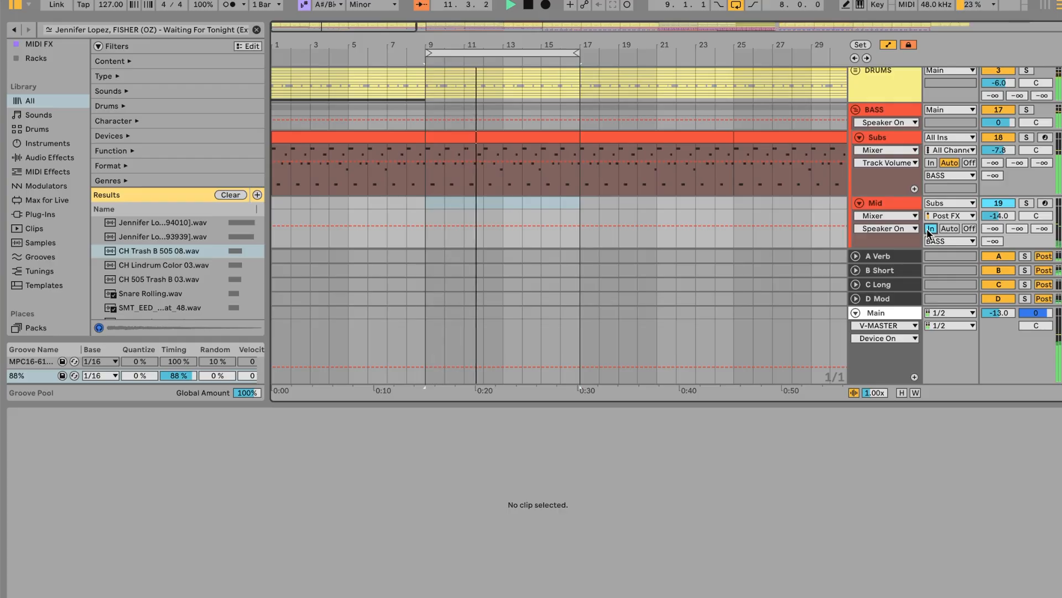
Step: Show the Mid track's device chain and examine the Pitch device's transposition control
left_click(892, 202)
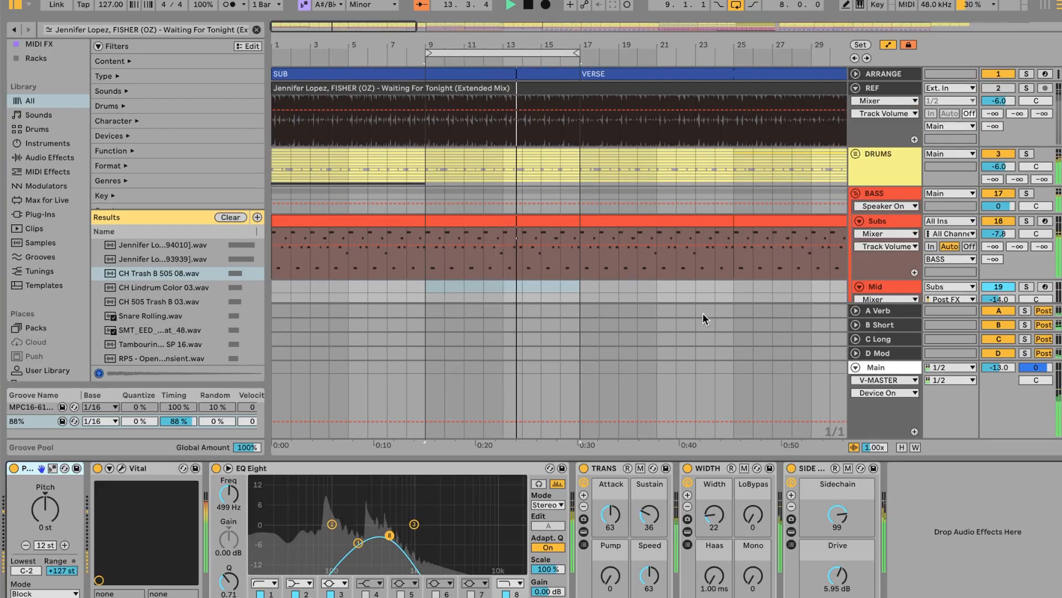
left_click(898, 284)
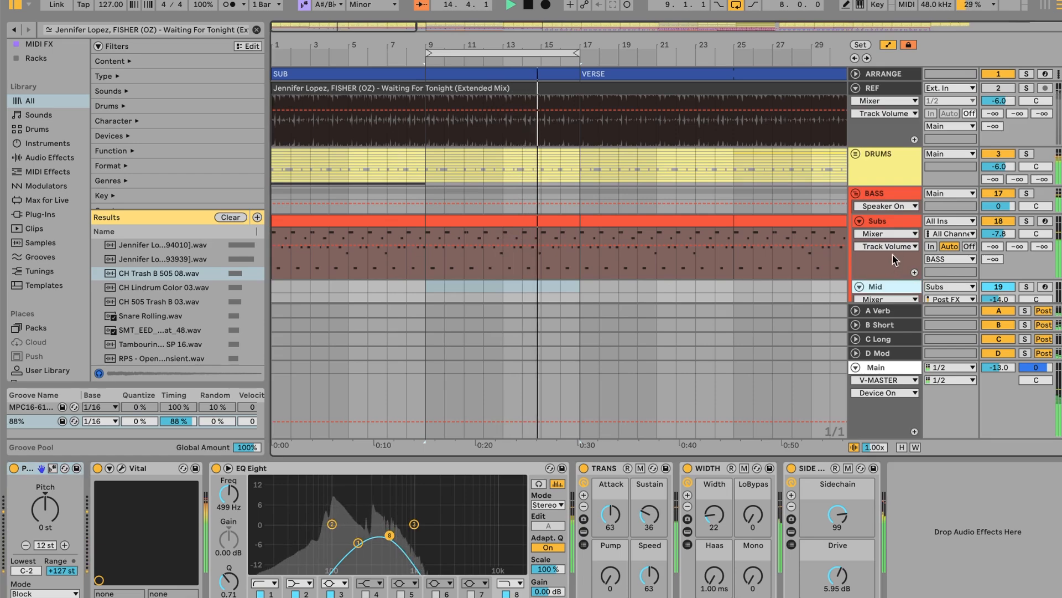
left_click(26, 471)
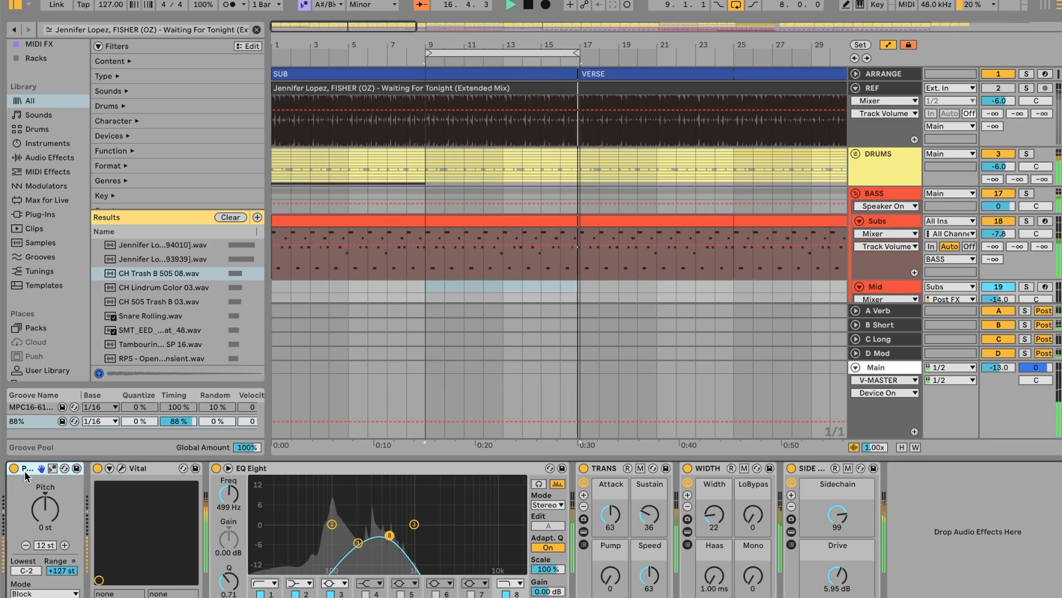
left_click(44, 502)
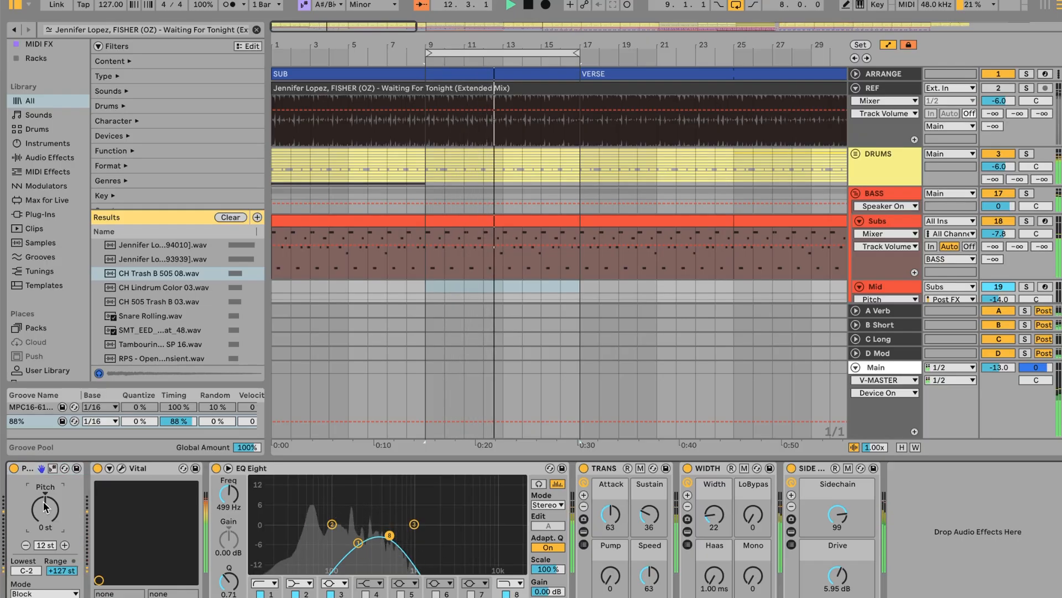
Step: Open the Vital synth on the Mid track, examine the 80824 preset and its Release macro, then close the plug-in window
left_click(122, 469)
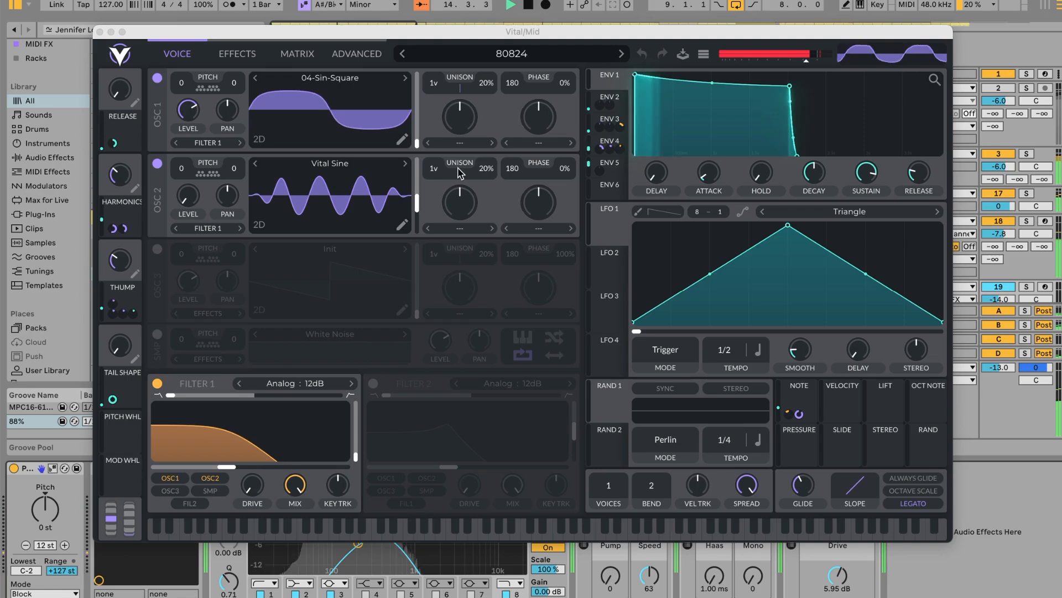
mouse_move(424, 27)
left_mouse_down()
mouse_move(387, 25)
mouse_move(431, 18)
mouse_move(419, 14)
left_mouse_up()
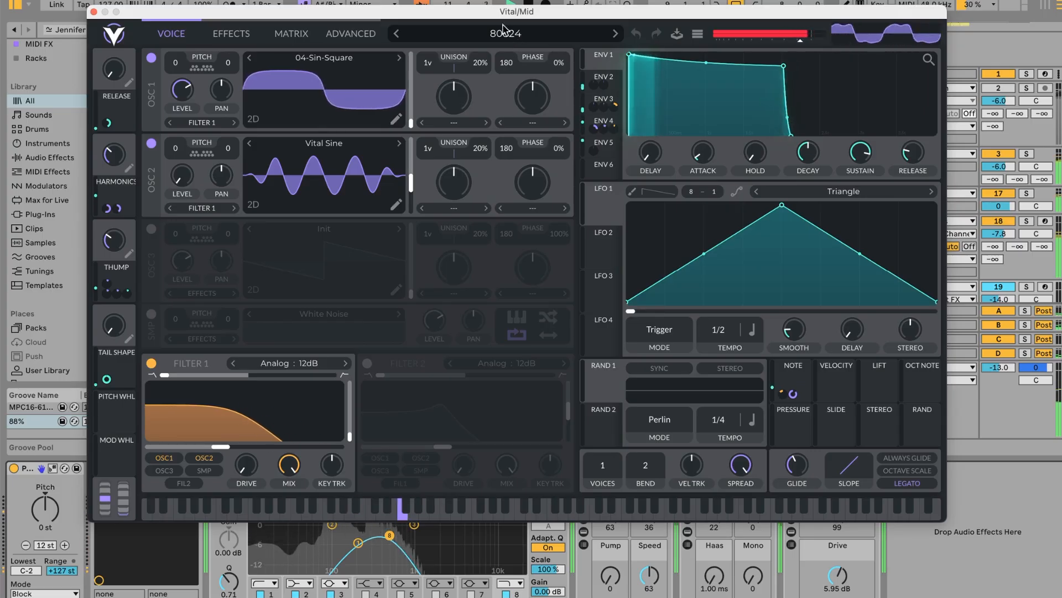
left_click_drag(479, 15, 501, 23)
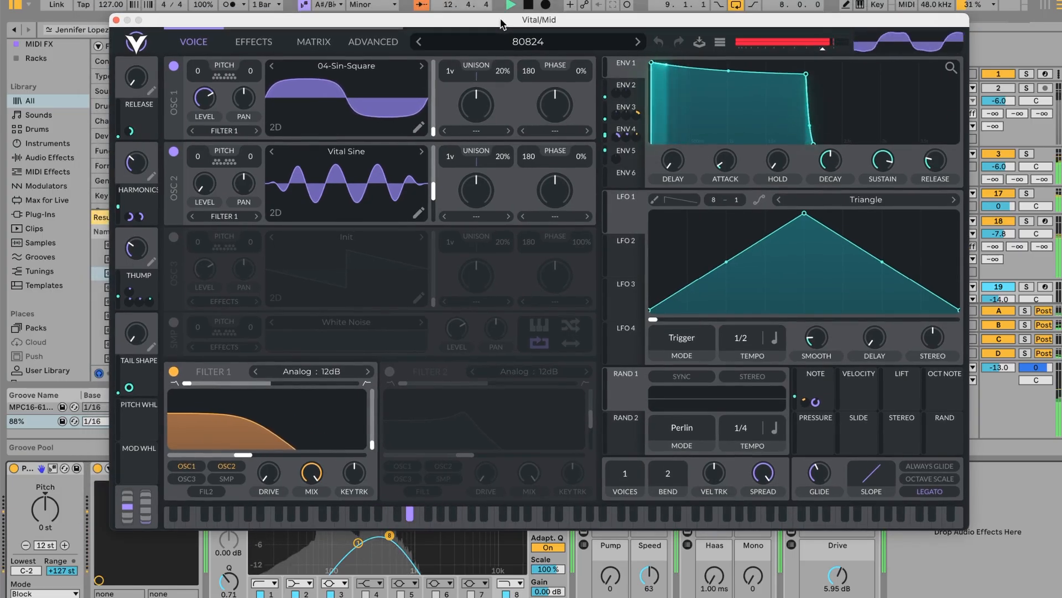
left_click_drag(501, 24, 472, 46)
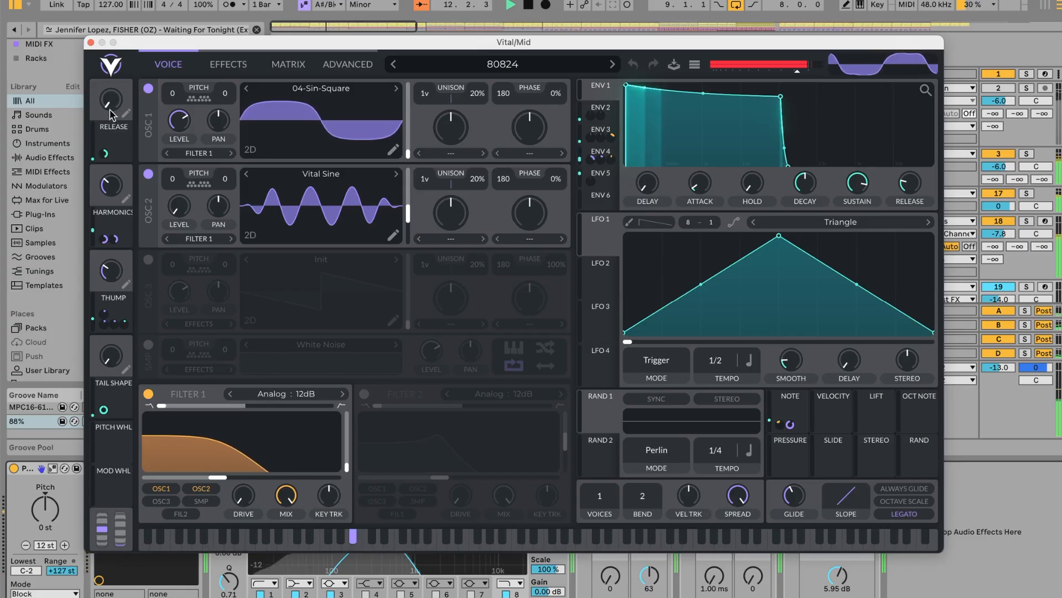
mouse_move(110, 53)
left_mouse_down()
mouse_move(112, 38)
mouse_move(109, 56)
left_mouse_up()
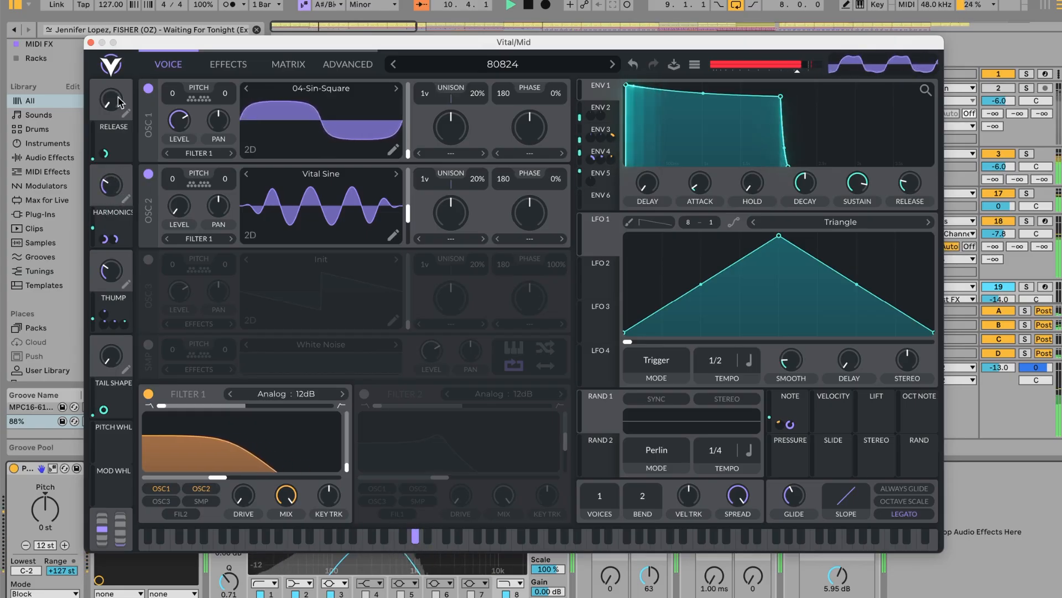
left_click(91, 43)
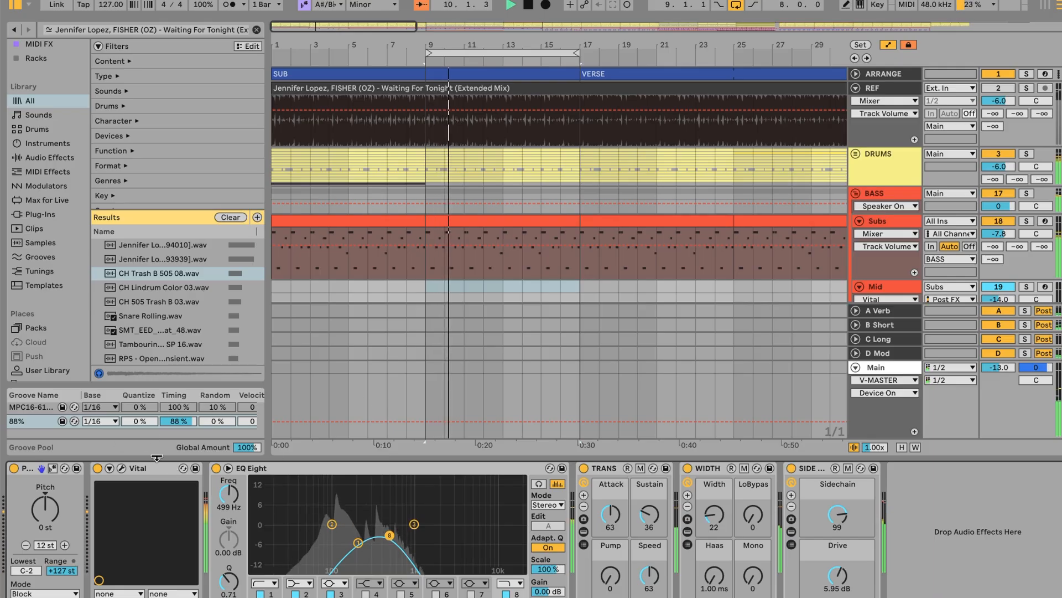
Step: Select the Mid track's EQ Eight and examine the settings of its band 1 filter
left_click(344, 470)
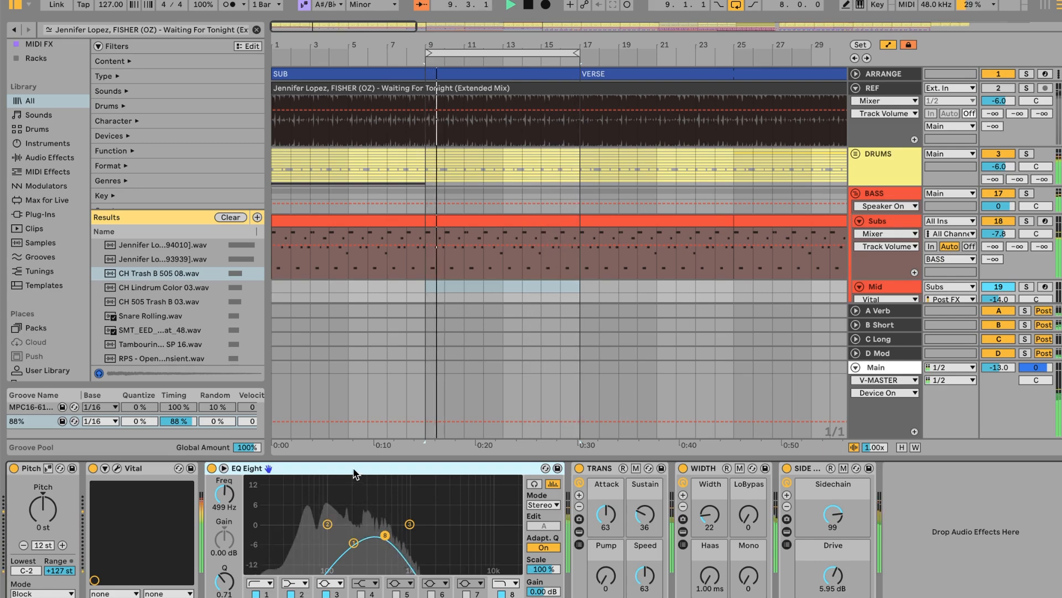
left_click(354, 543)
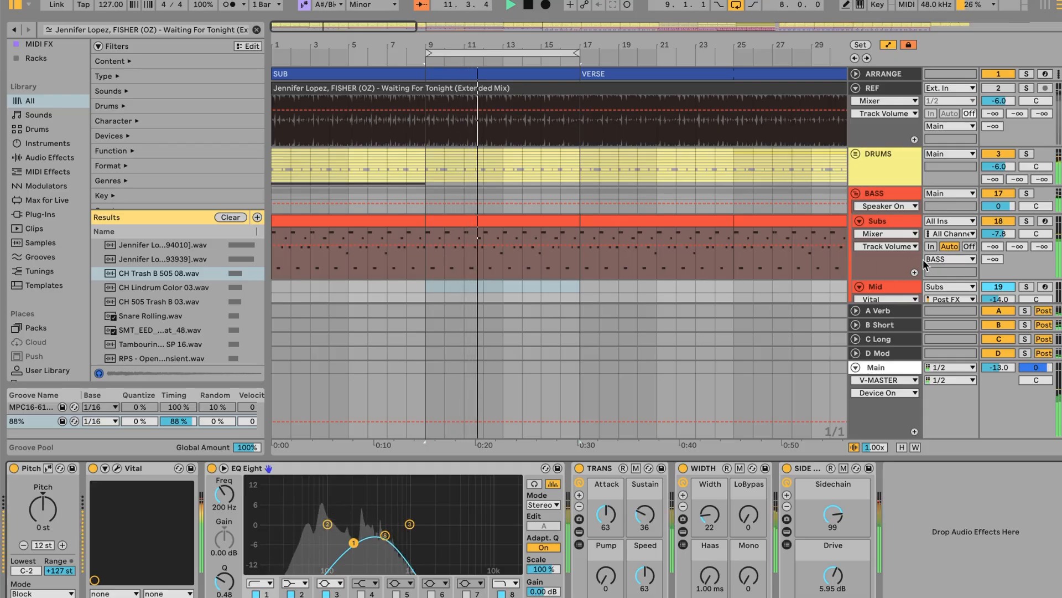
Step: Set EQ Eight's band 1 frequency to 212 Hz and compare the Mid sound with band 8 disabled and enabled
scroll(228, 508, "up", 2)
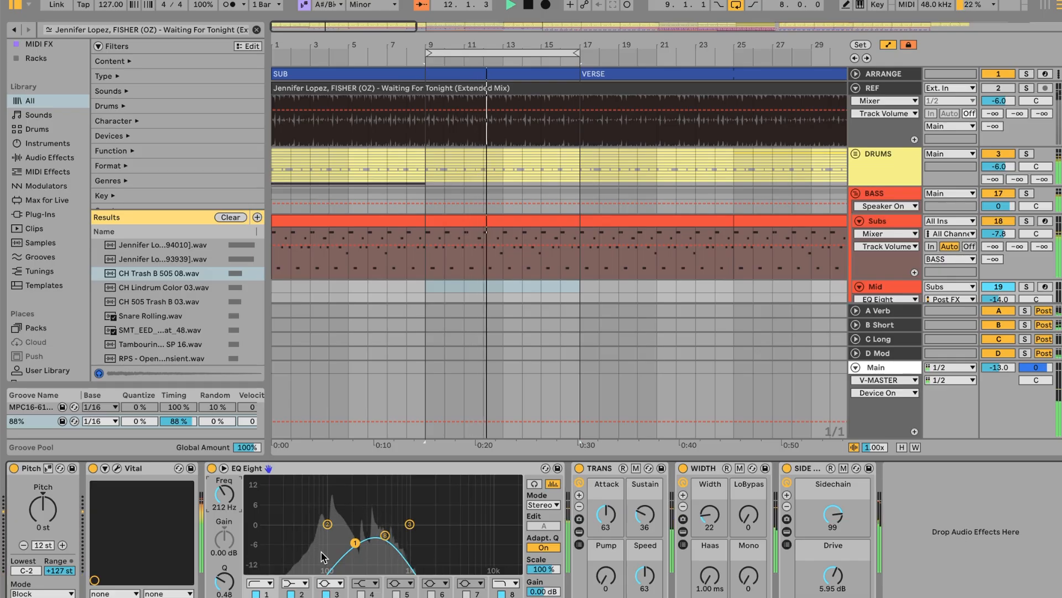
left_click(511, 594)
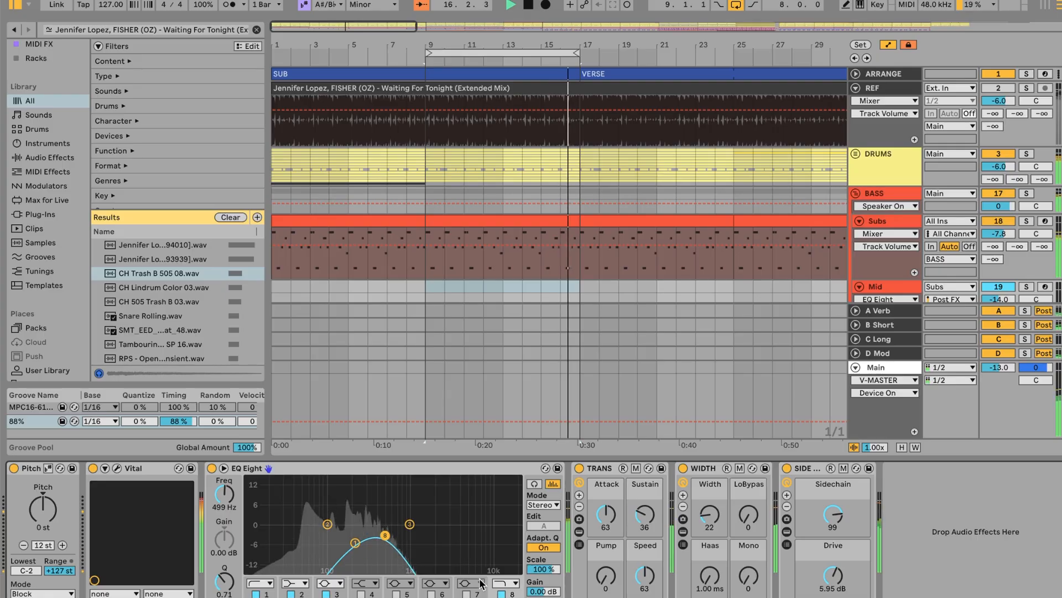
left_click(502, 594)
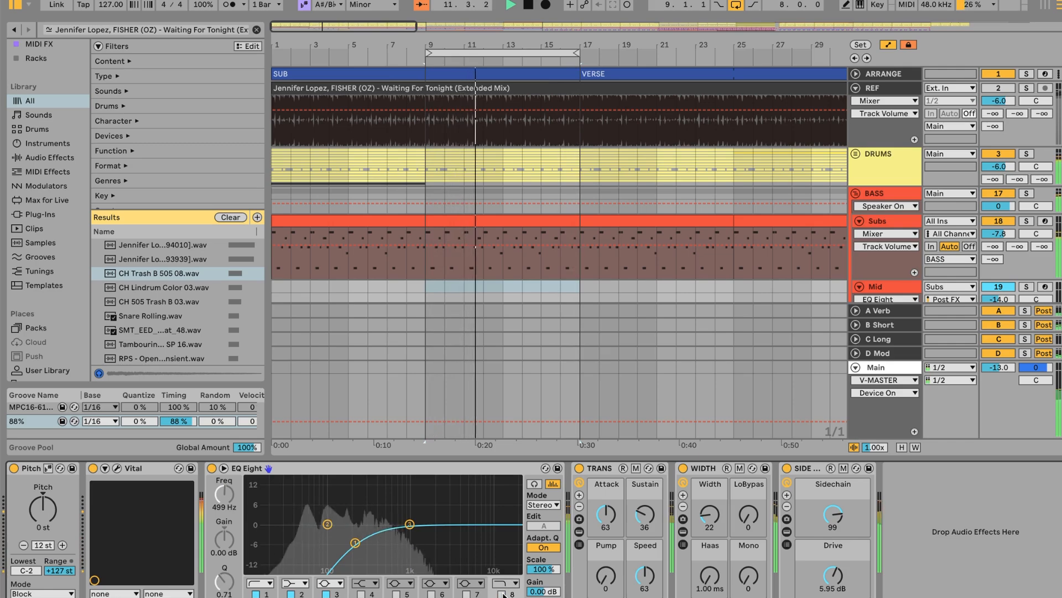
left_click(502, 594)
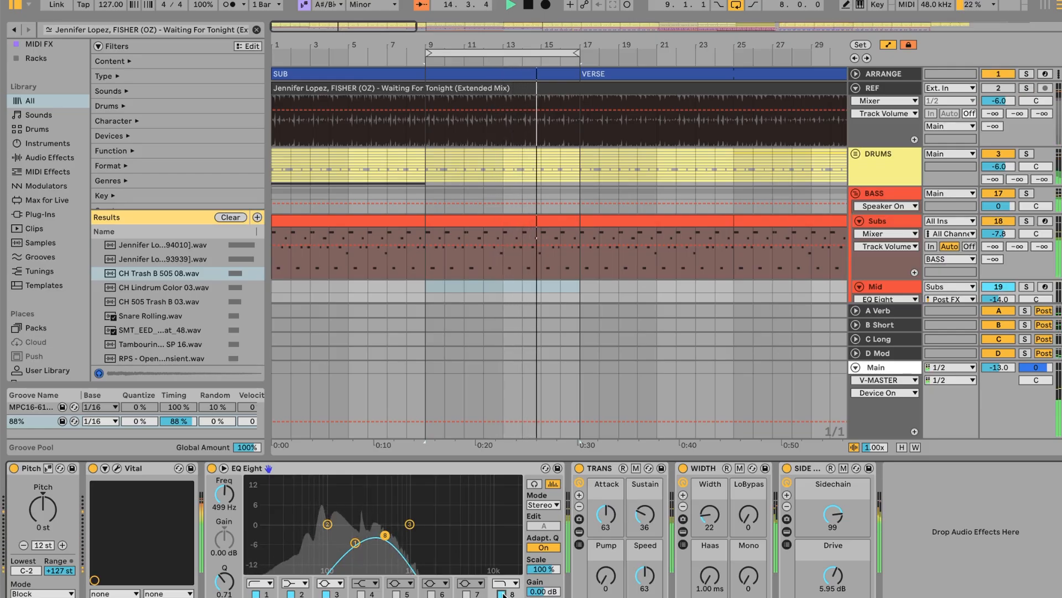
left_click(502, 594)
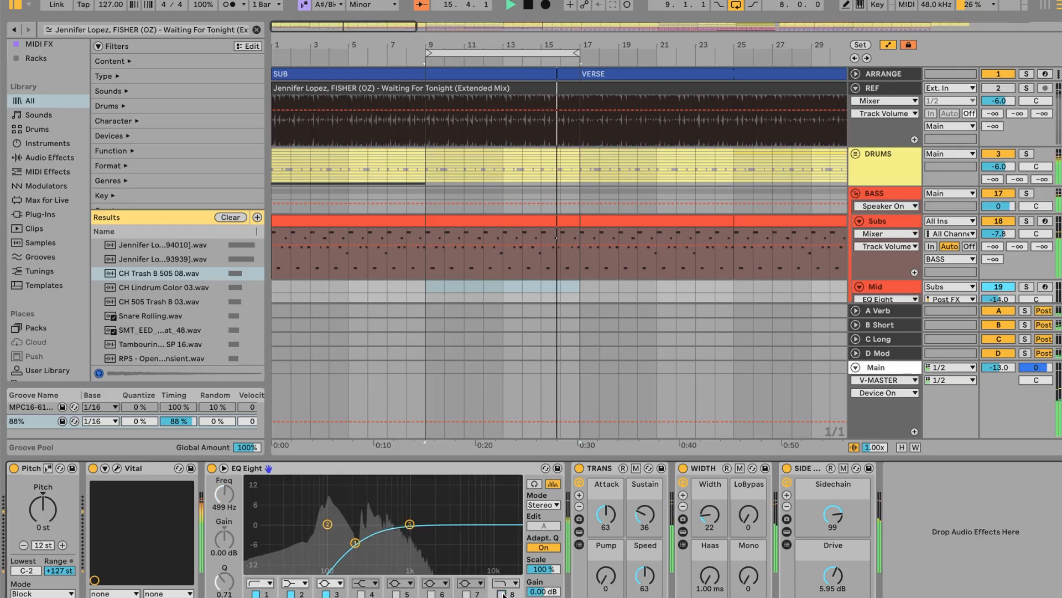
left_click(502, 594)
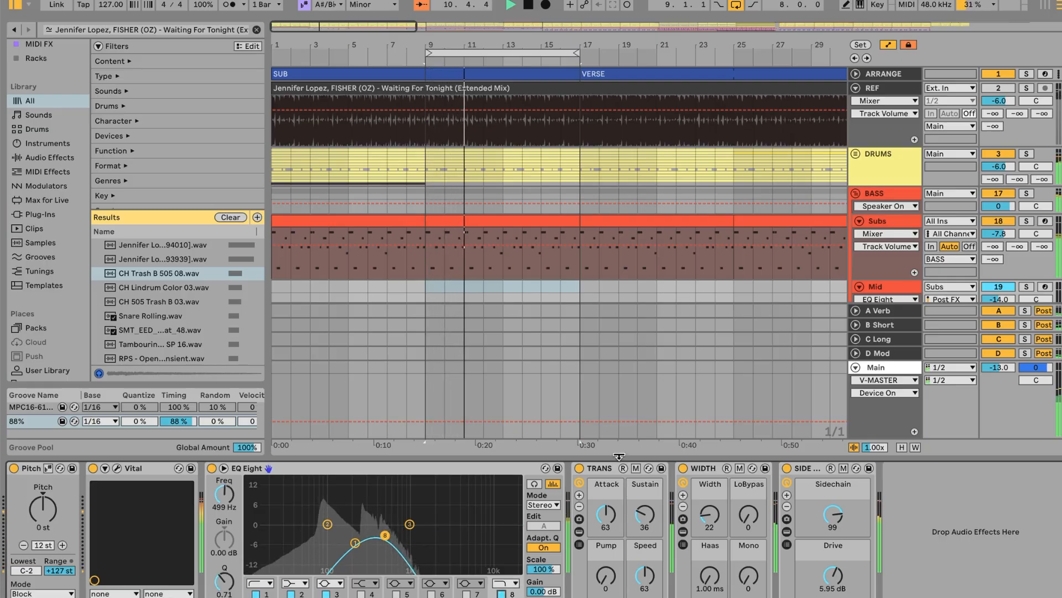
Step: Examine the kHs Transient Shaper inside the Mid track's TRANS rack and the Vital synth's voice settings, closing both plug-in windows
left_click(581, 516)
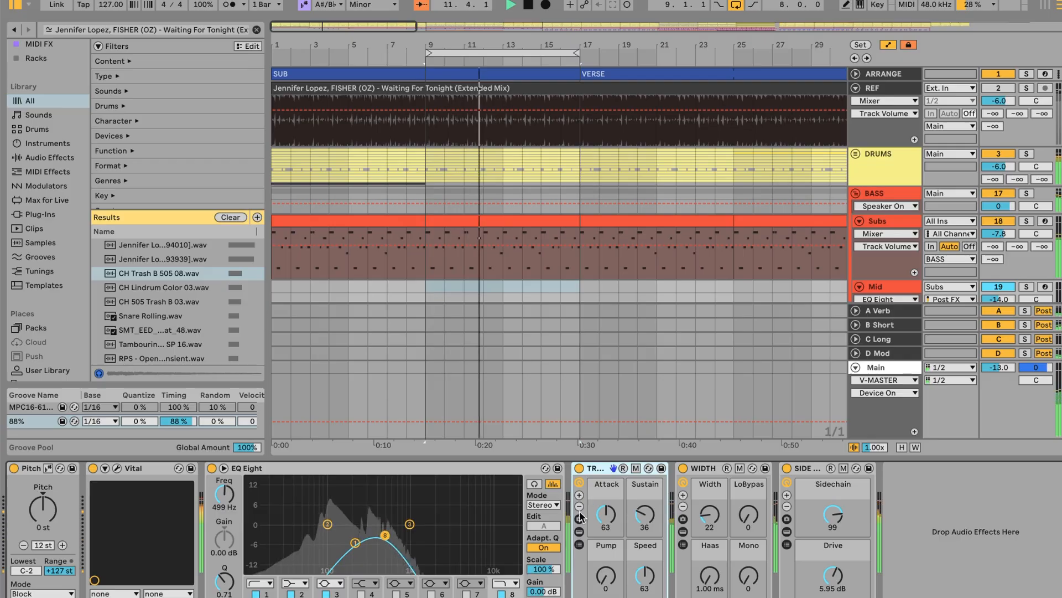
left_click(579, 544)
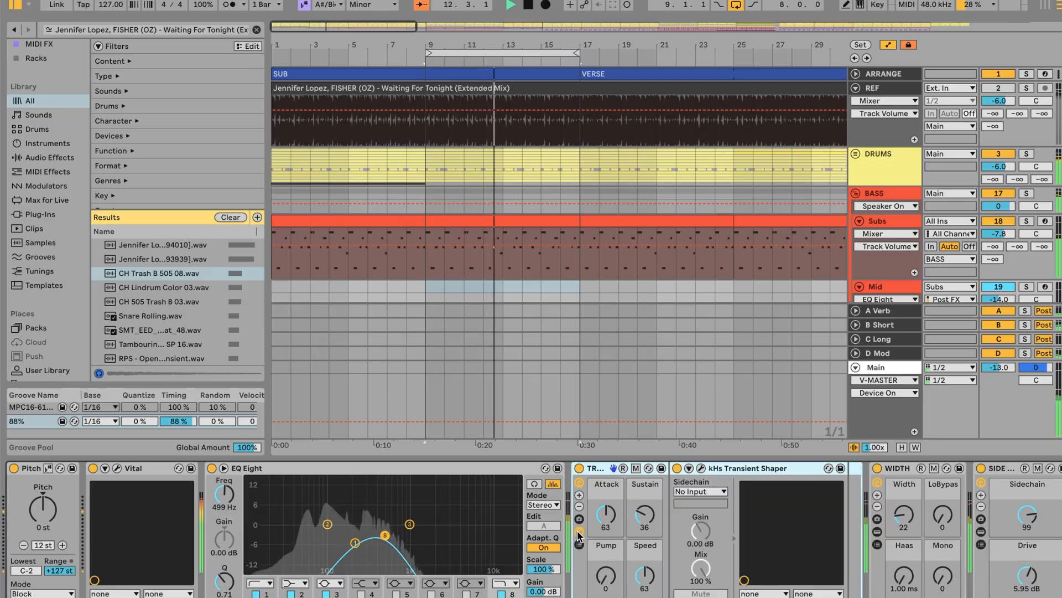
left_click(701, 468)
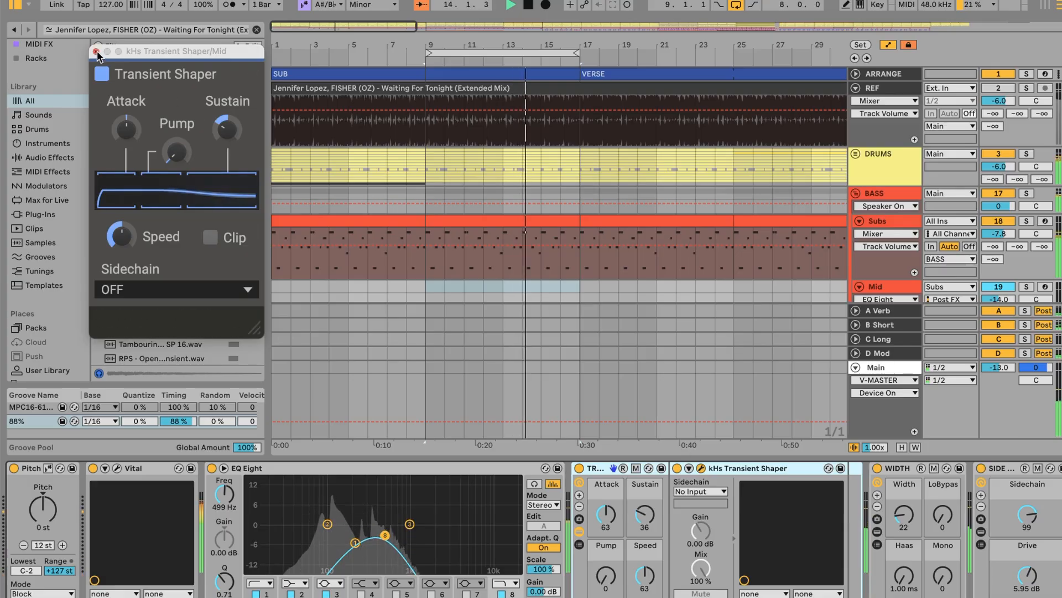
key("super+alt+p")
left_click(580, 532)
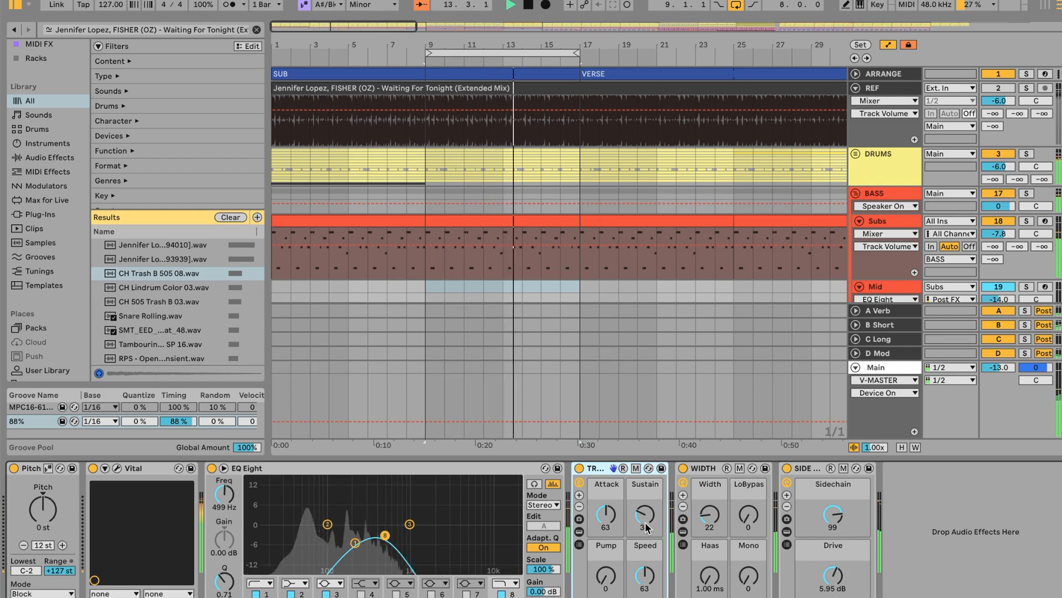
left_click(117, 468)
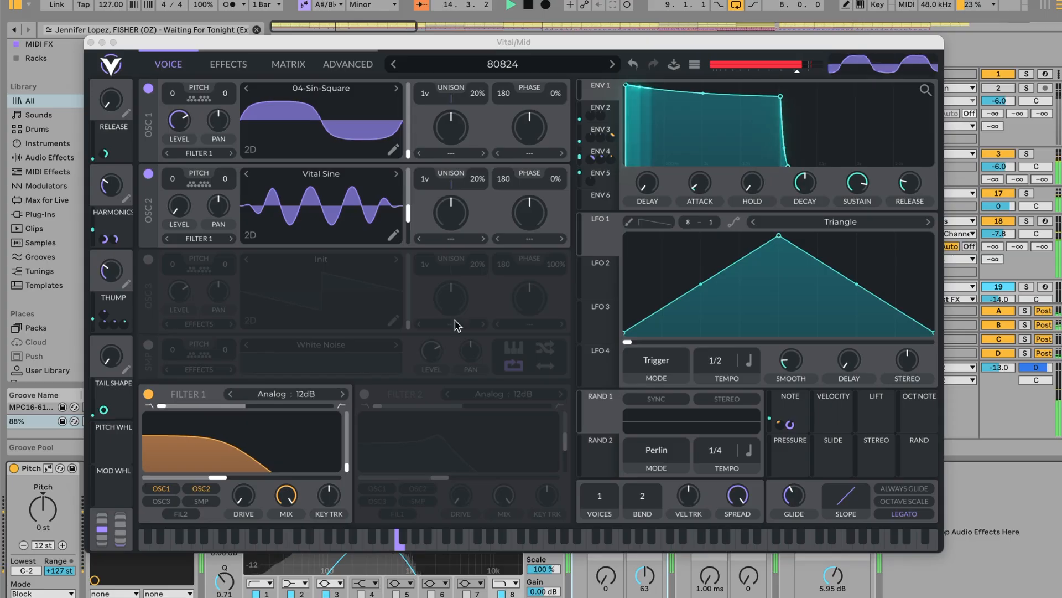
left_click(90, 43)
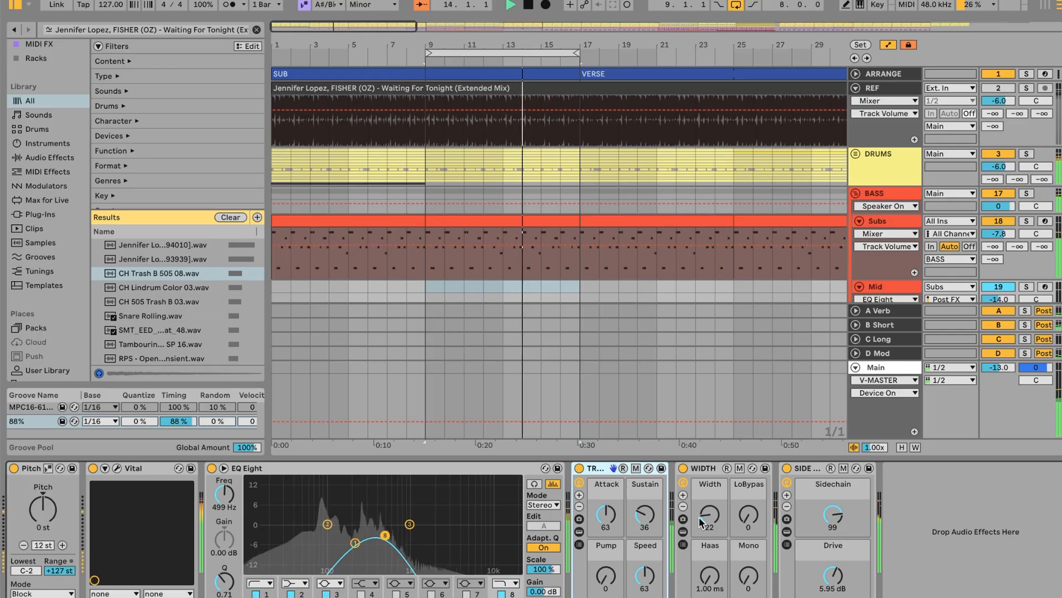
Step: Show the WIDTH rack's devices, examine the Wider plug-in, close its window and hide the devices again
left_click(696, 477)
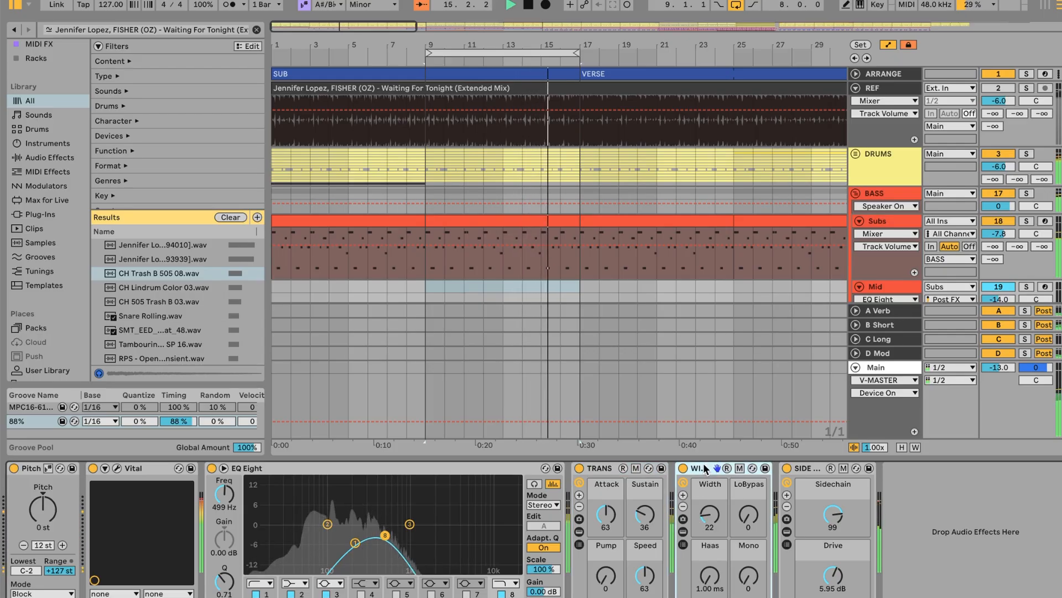
left_click(682, 532)
left_click(803, 468)
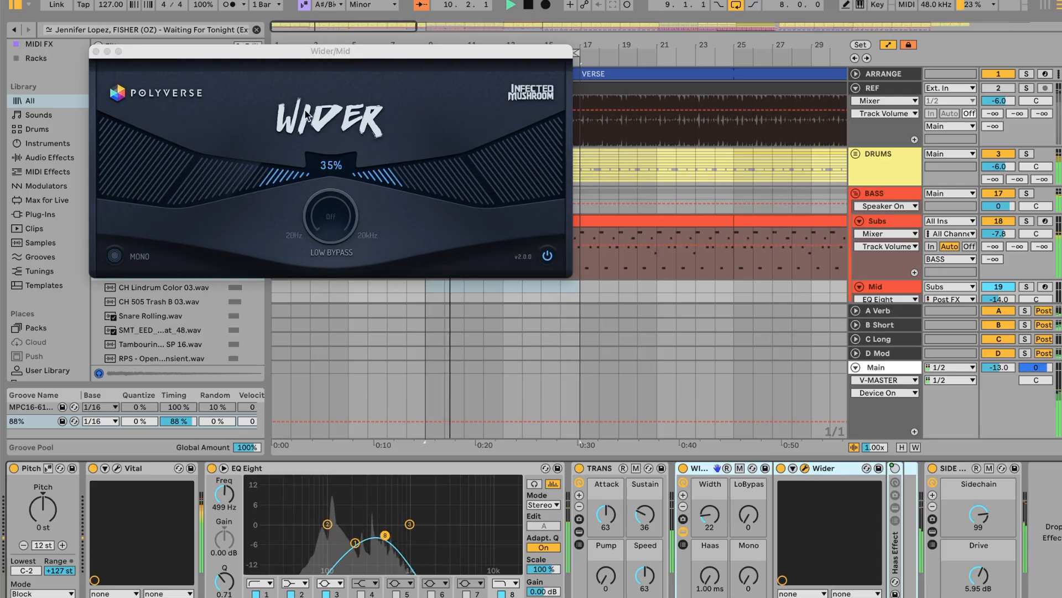
left_click(95, 51)
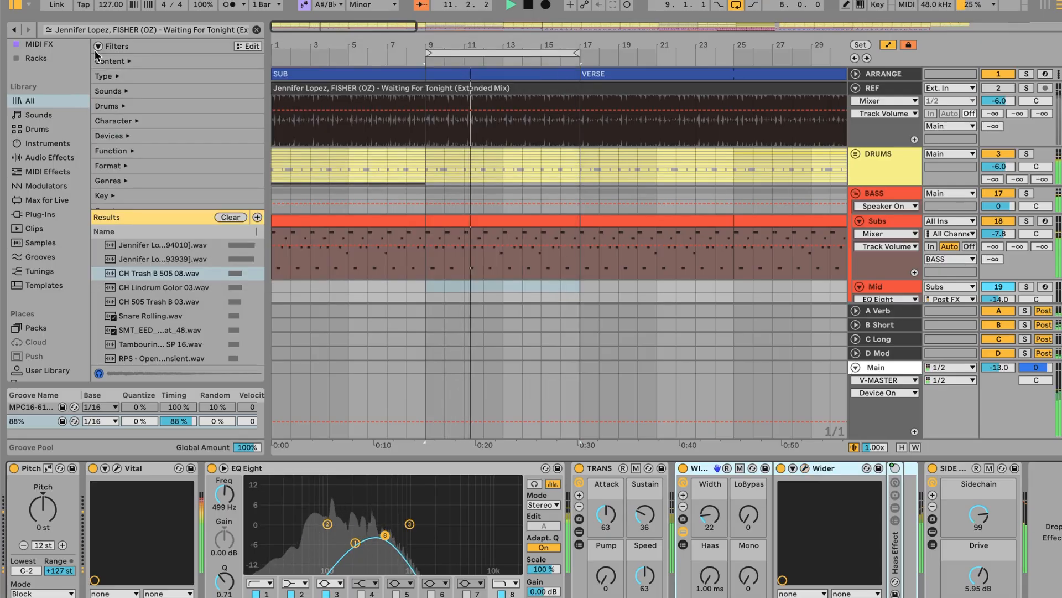
left_click(684, 532)
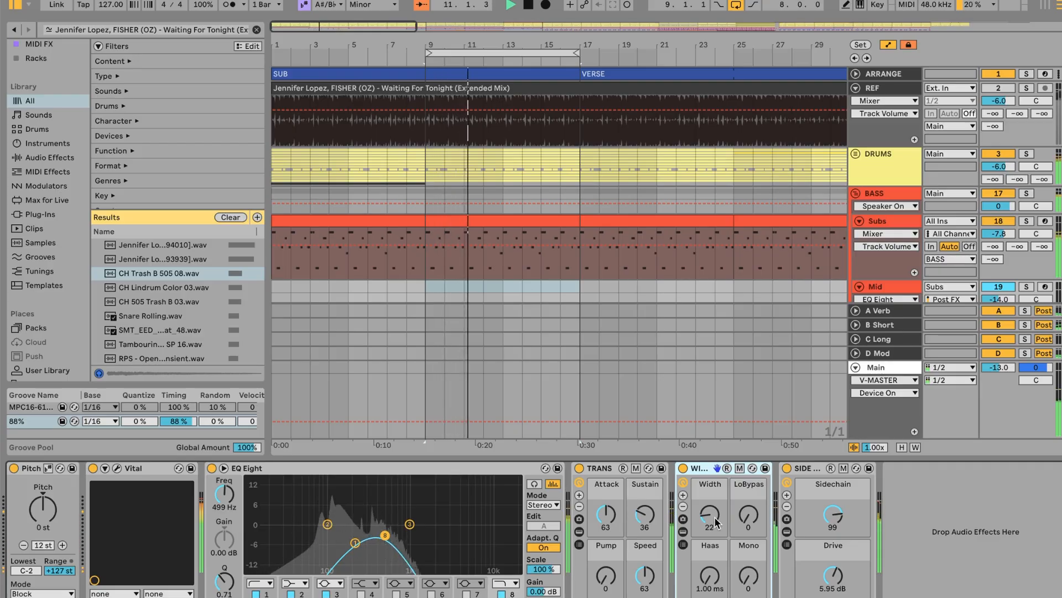
Step: Compare the Mid track's SIDE + SAT rack and its Sidechain macro with the V-Sub 2 rack on the Subs track
left_click(802, 469)
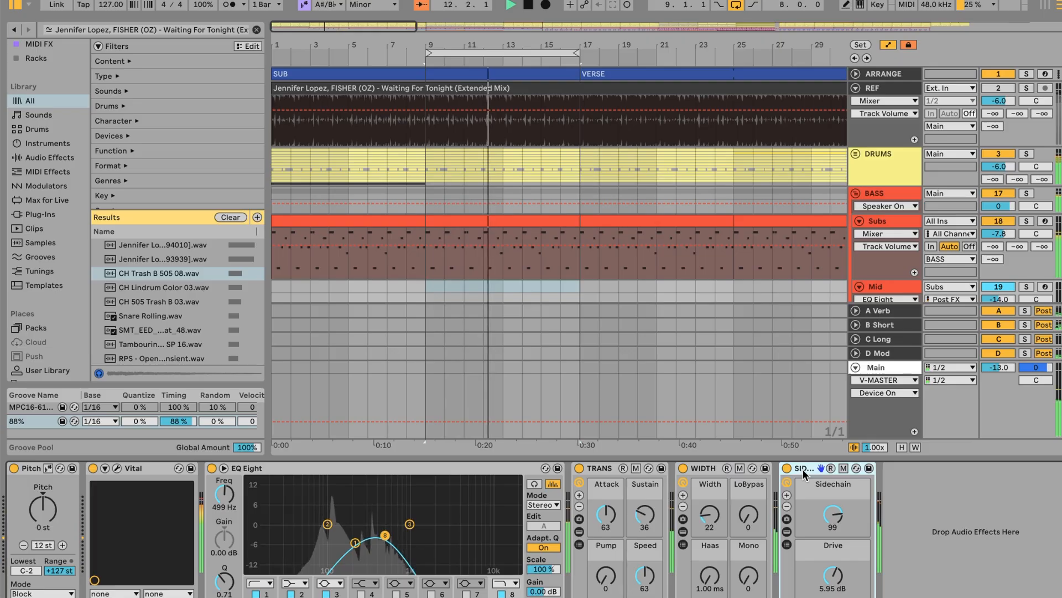
left_click(834, 514)
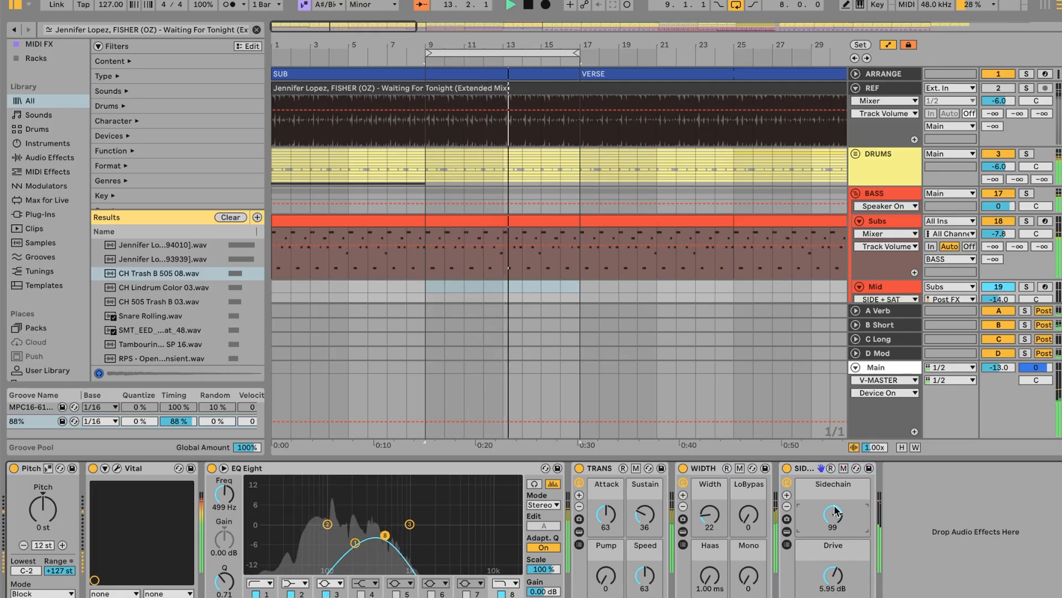
left_click(905, 220)
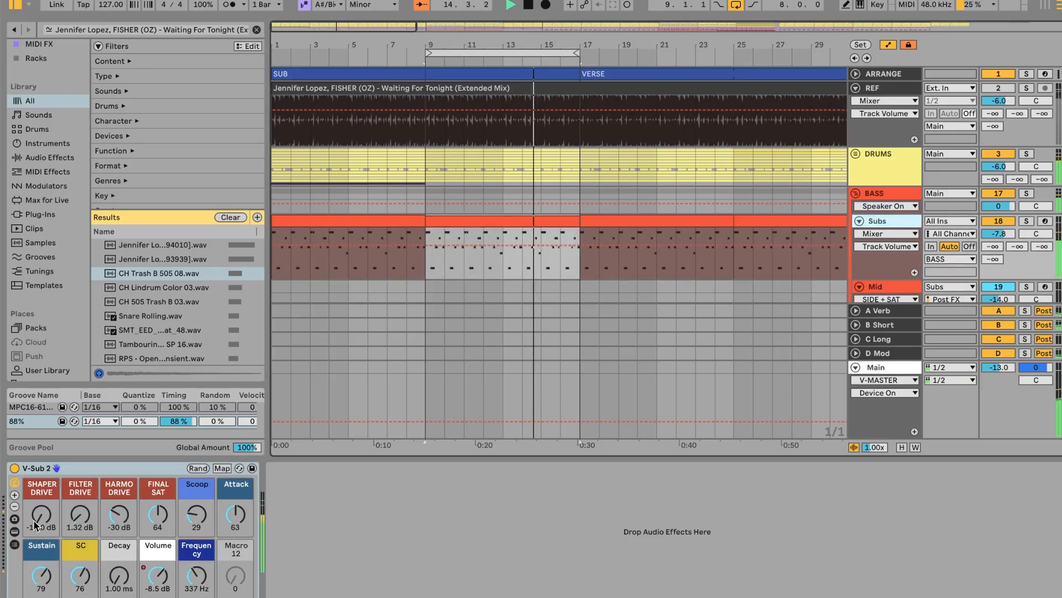
left_click(905, 286)
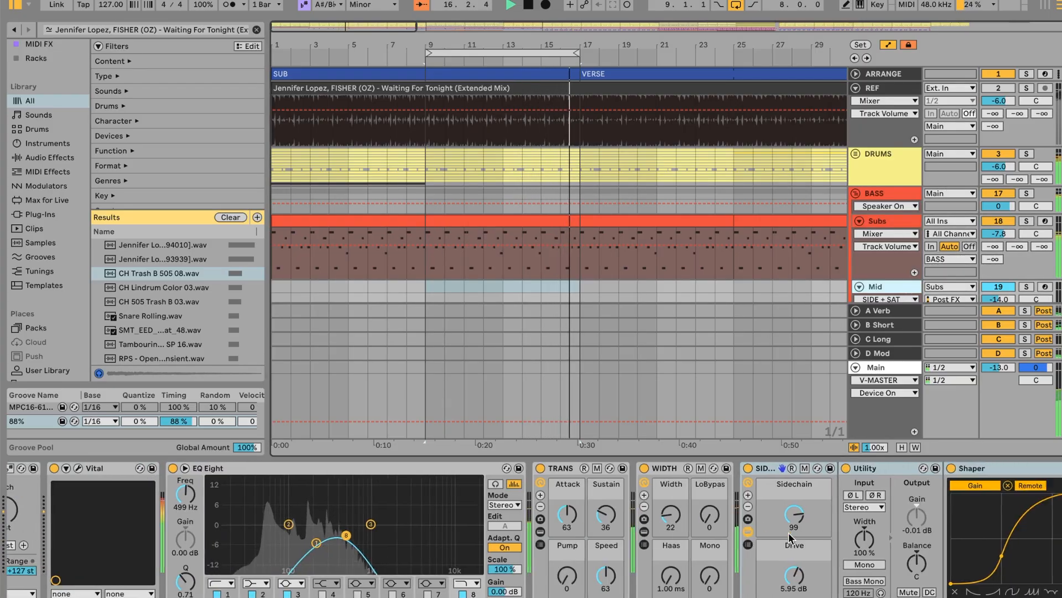
Step: Examine the Utility, Shaper and Saturator inside the SIDE + SAT rack, and set the rack's Drive macro to 5.39 dB
scroll(788, 533, "right", 8)
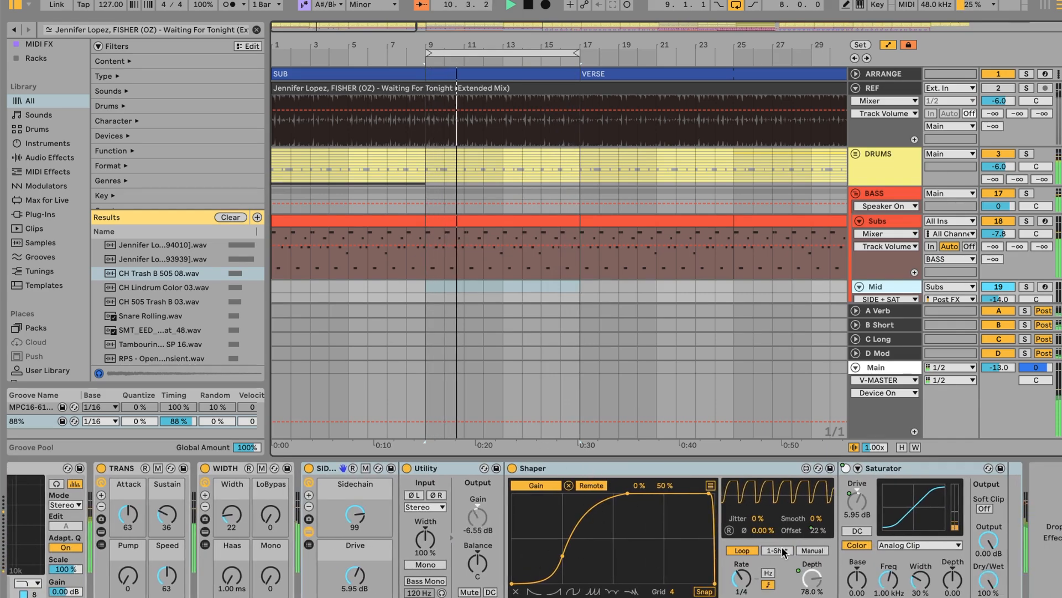
left_click(737, 502)
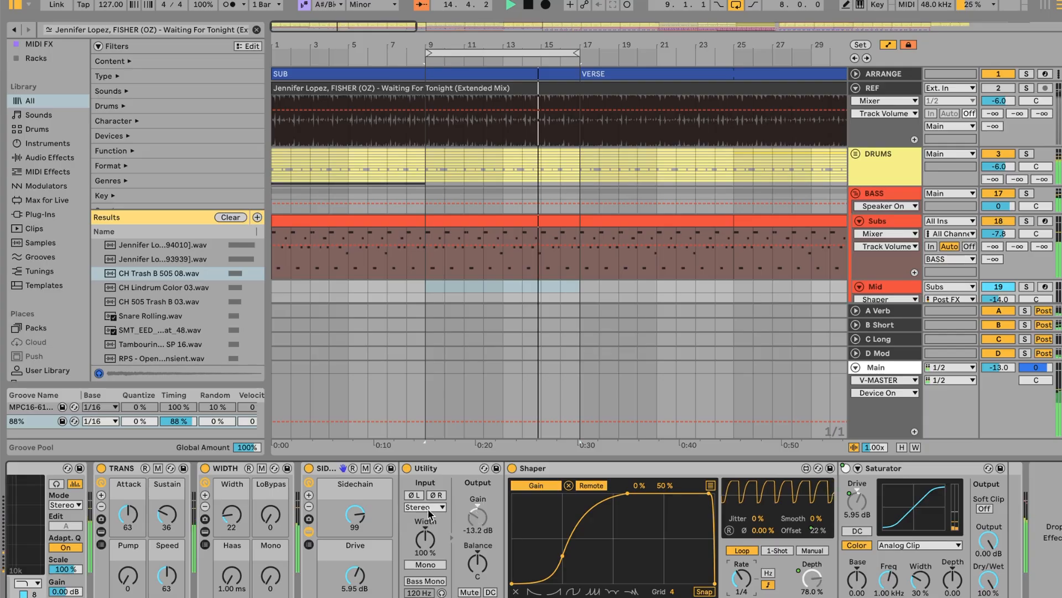
left_click(306, 532)
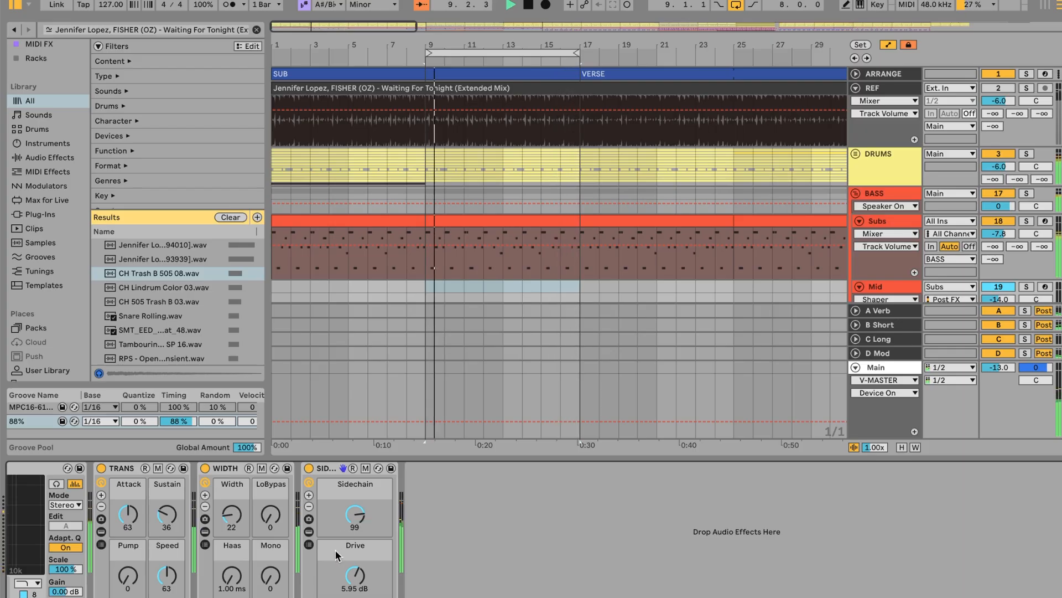
scroll(357, 577, "left", 10)
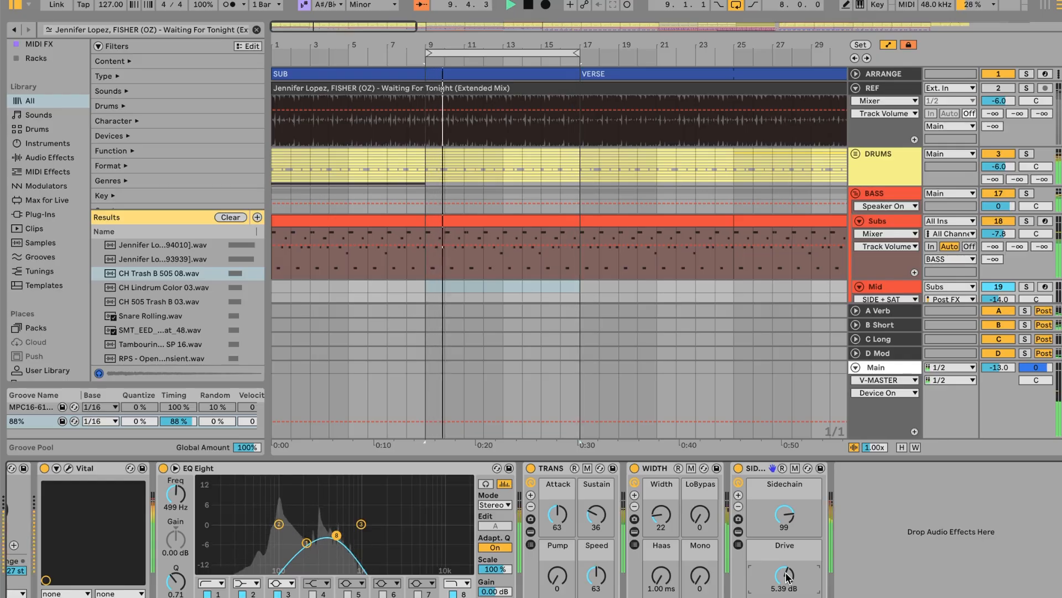
Step: Open KClip3 on the BASS group, reset its Clipped reading and examine its settings, closing the plug-in and folding the group
scroll(859, 247, "down", 3)
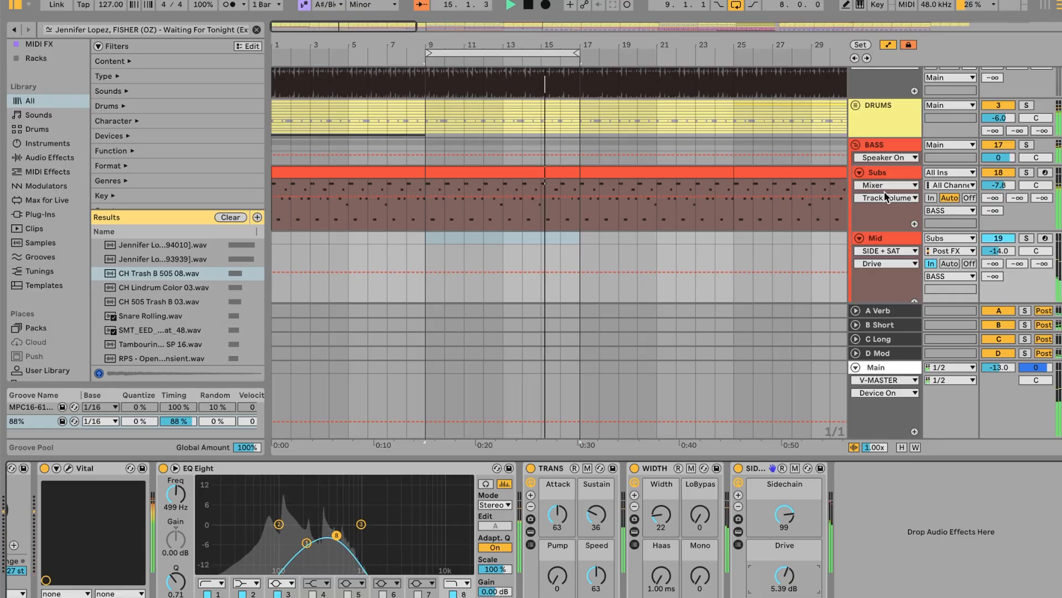
left_click(879, 152)
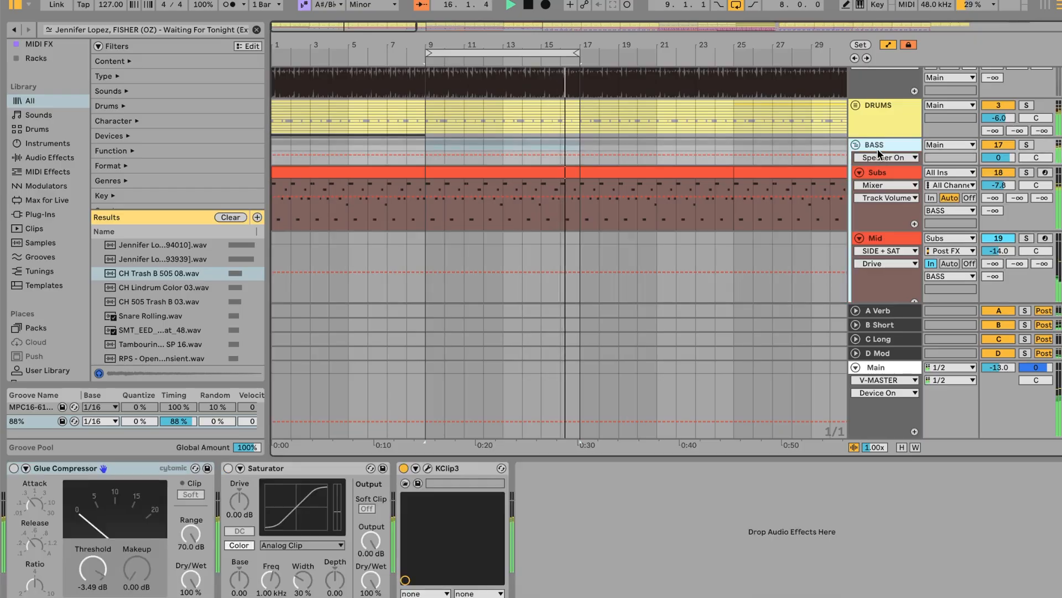
left_click(428, 468)
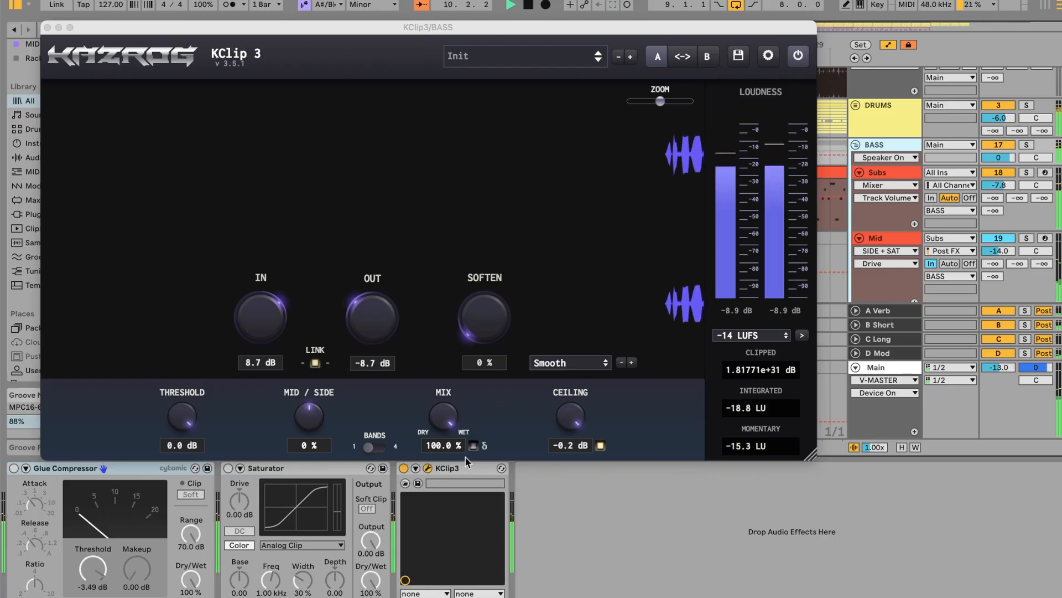
left_click(772, 370)
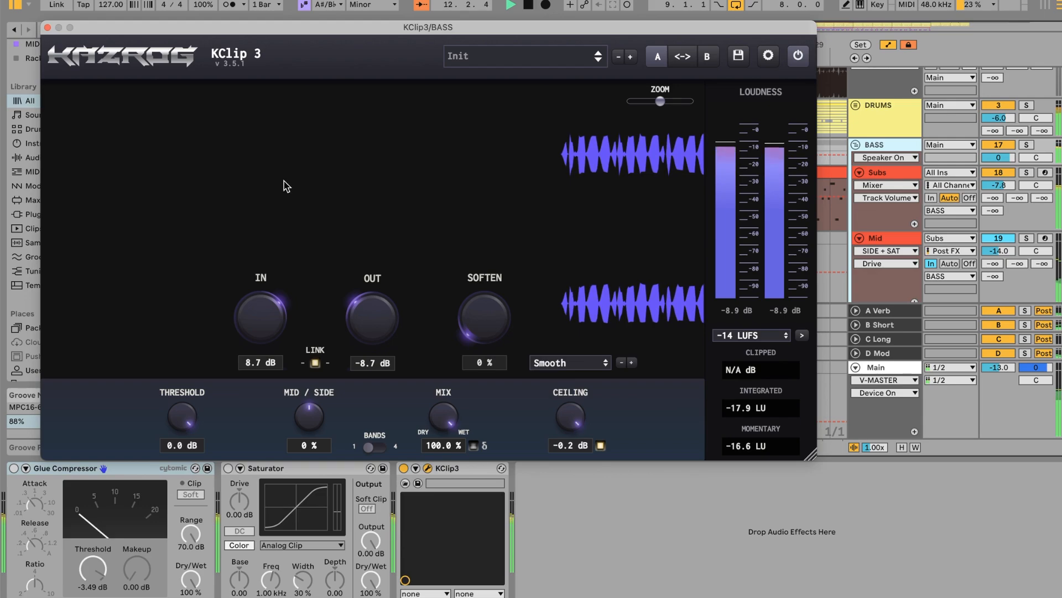
left_click(47, 28)
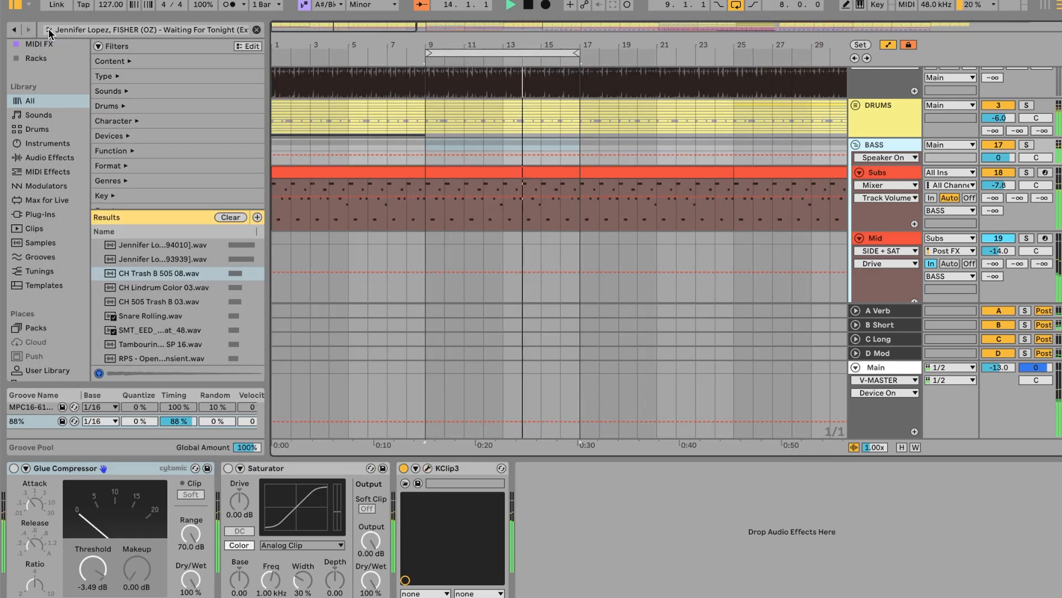
left_click(855, 146)
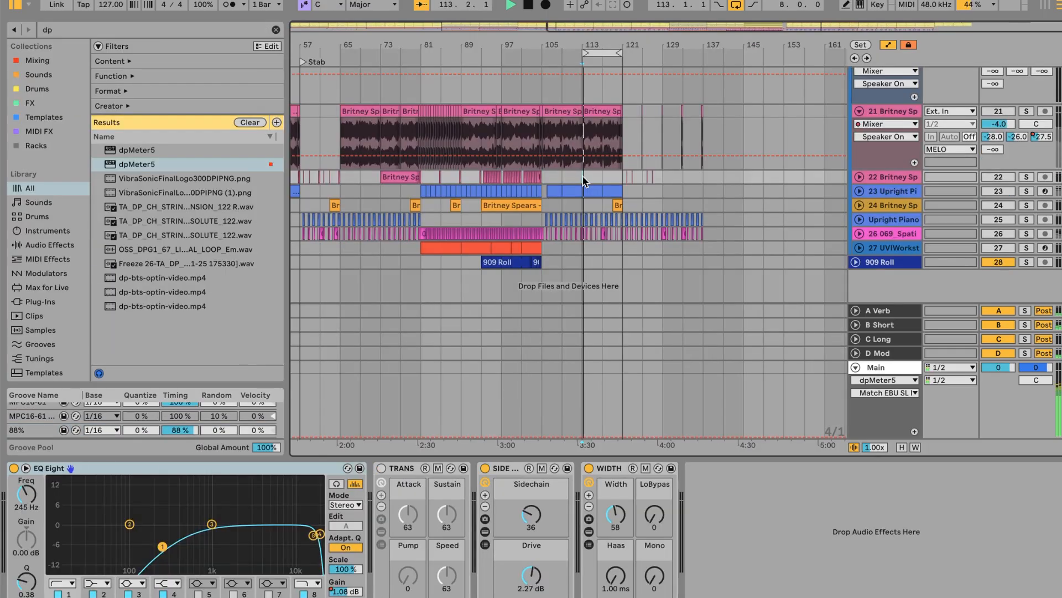
Step: Unfold the BASS group in the full arrangement and examine its Subs and Mid tracks alongside the MELO group's tracks
scroll(582, 181, "up", 5)
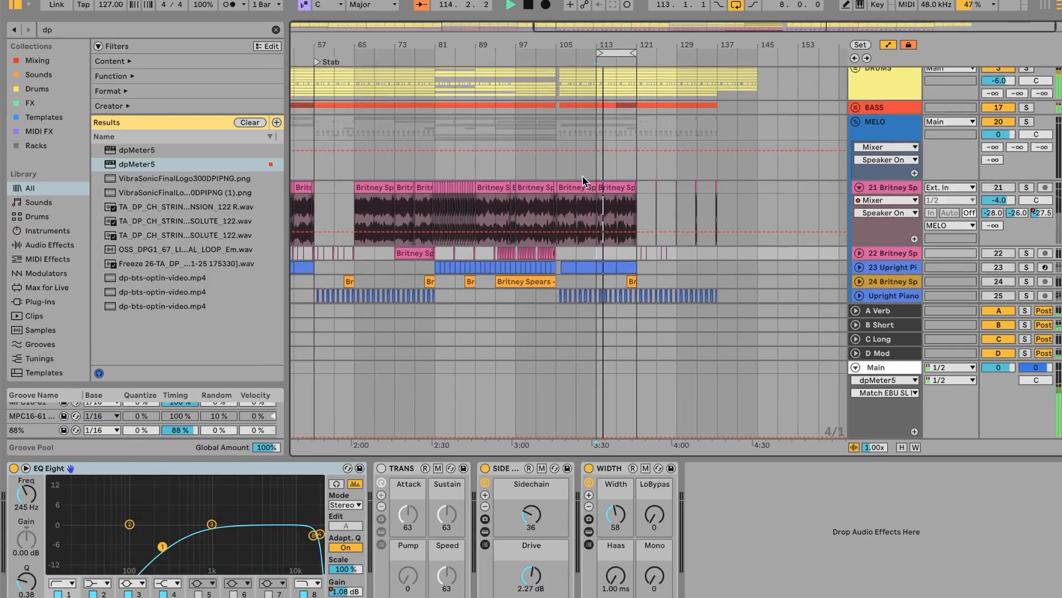
scroll(583, 176, "up", 3)
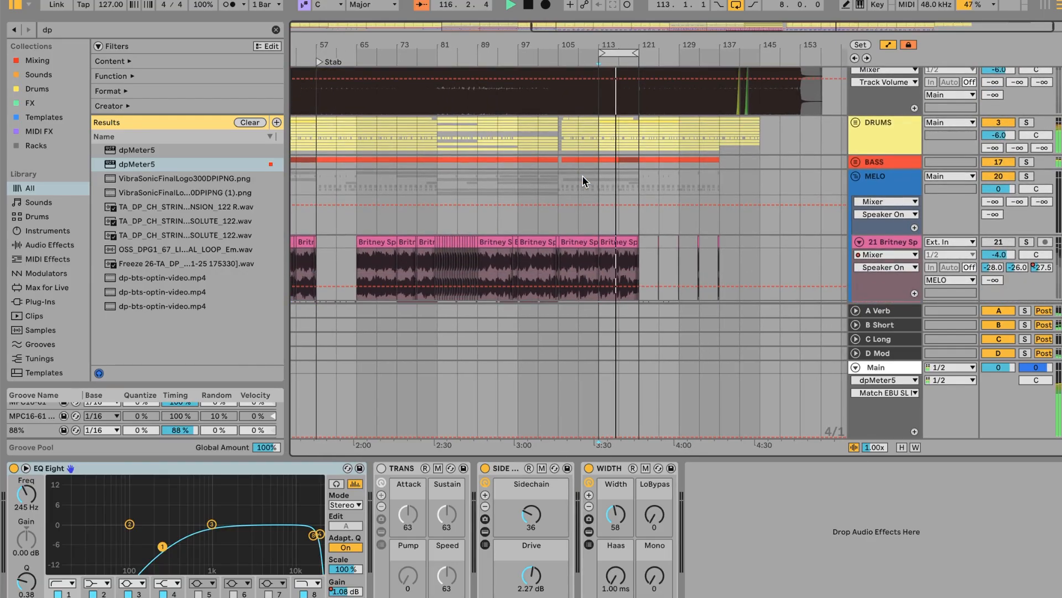
scroll(582, 175, "down", 1)
scroll(582, 175, "down", 2)
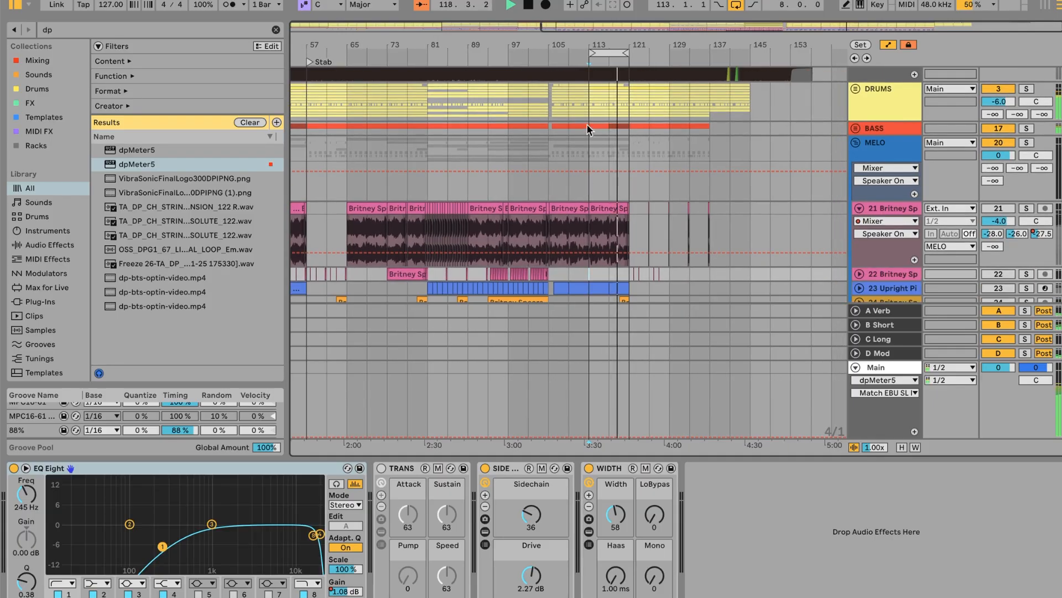
left_click(855, 128)
scroll(680, 174, "down", 4)
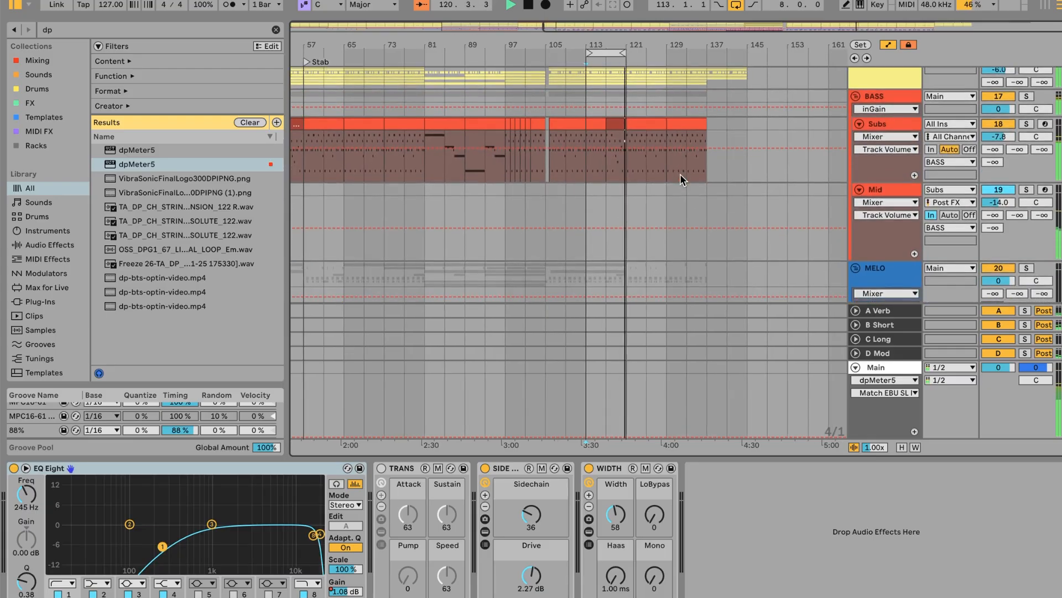
scroll(680, 174, "down", 8)
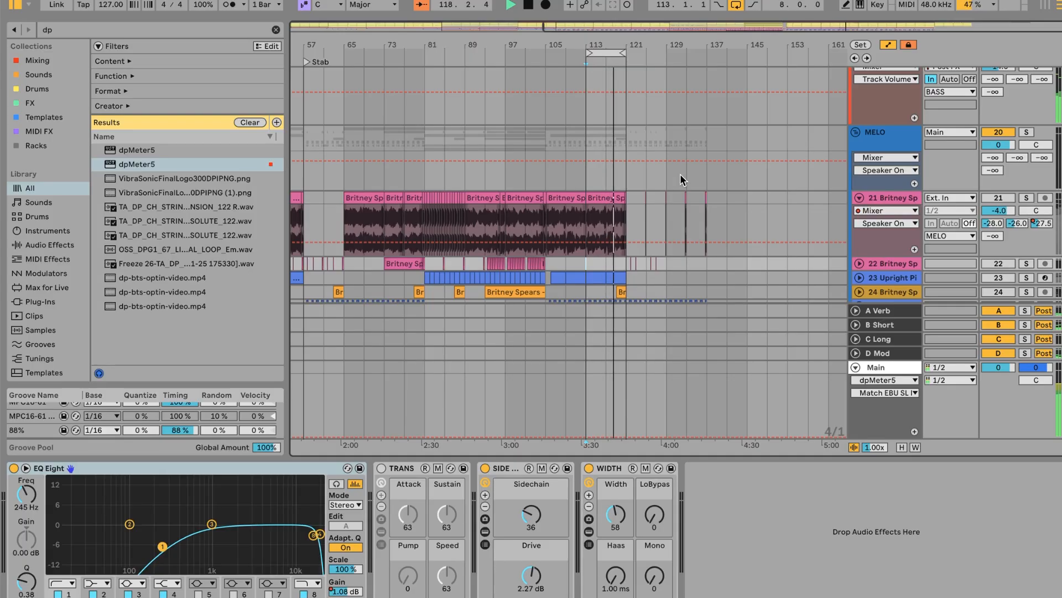
Step: Zoom the arrangement in around bars 113 to 121 and audition the track 21 Britney Spears vocal by activating and muting it
scroll(680, 174, "up", 3)
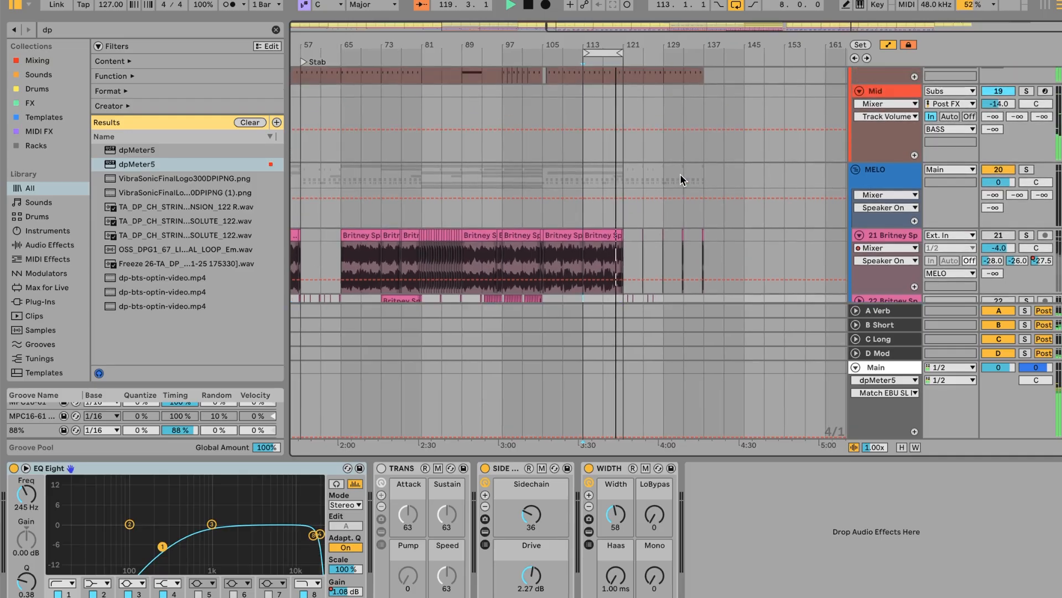
scroll(680, 174, "down", 2)
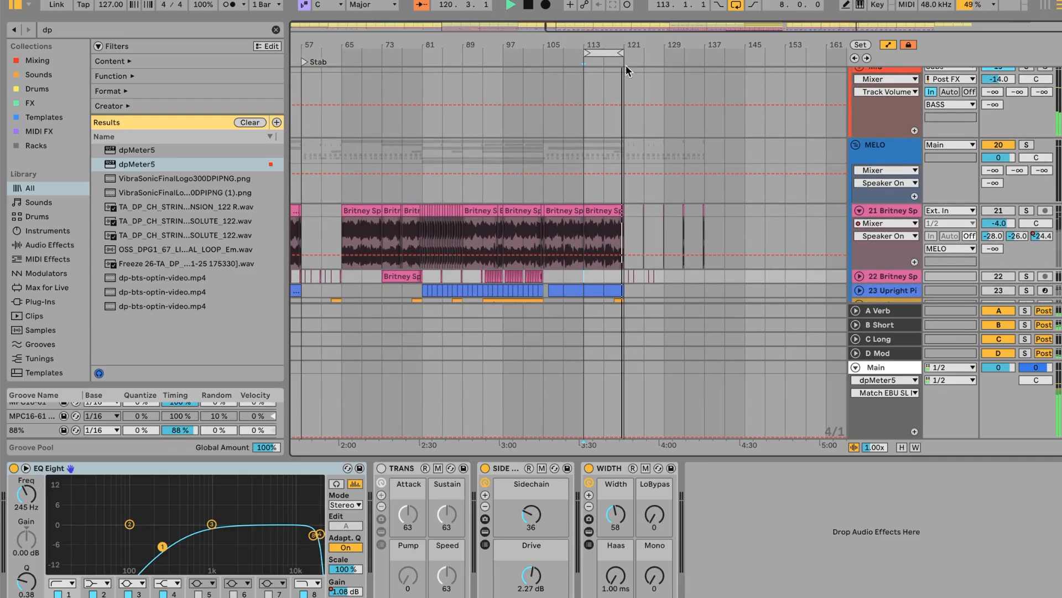
left_click_drag(599, 45, 599, 78)
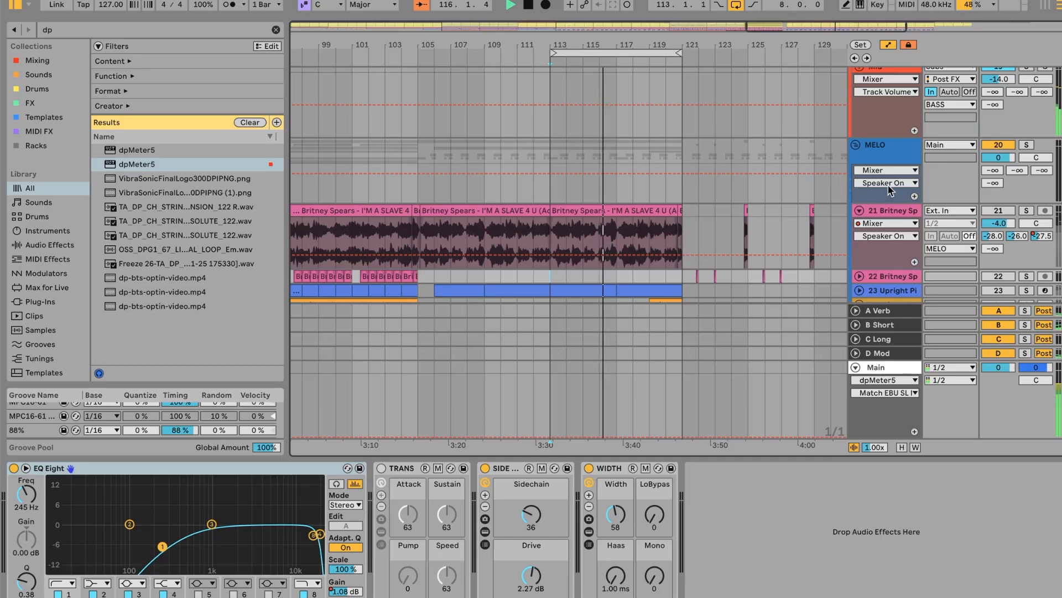
left_click(1008, 210)
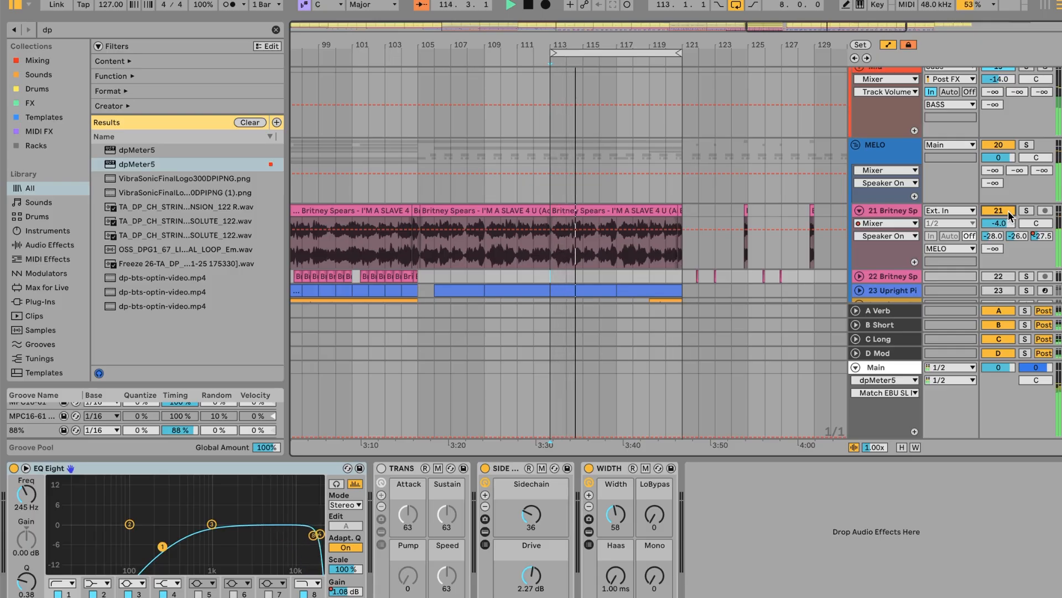
left_click(1009, 210)
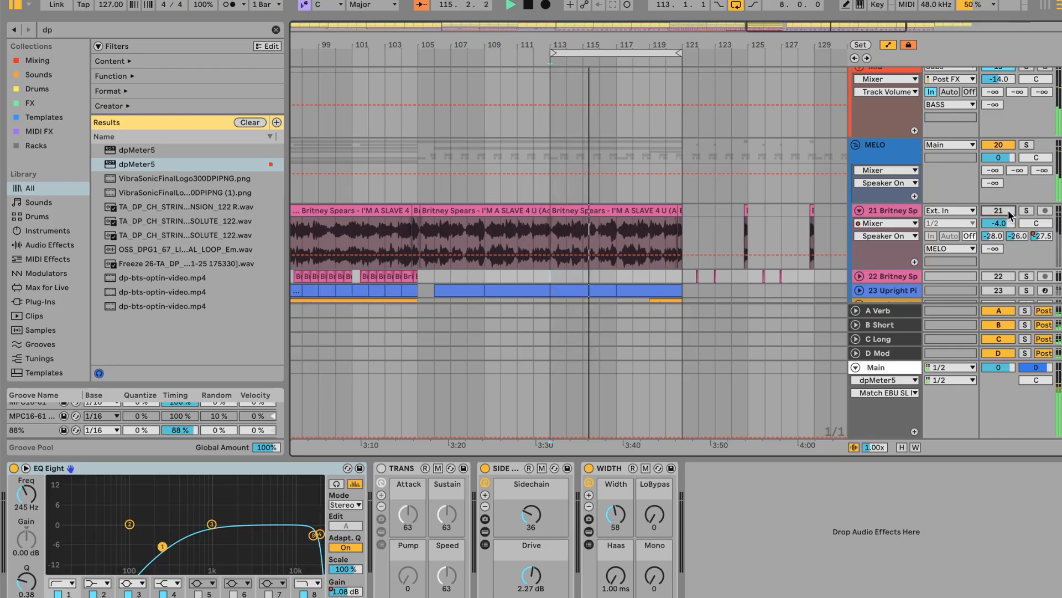
Step: Open the acapella clip at bar 113 on track 21, examine its warp and pitch settings, and return to the track's devices
left_click(895, 213)
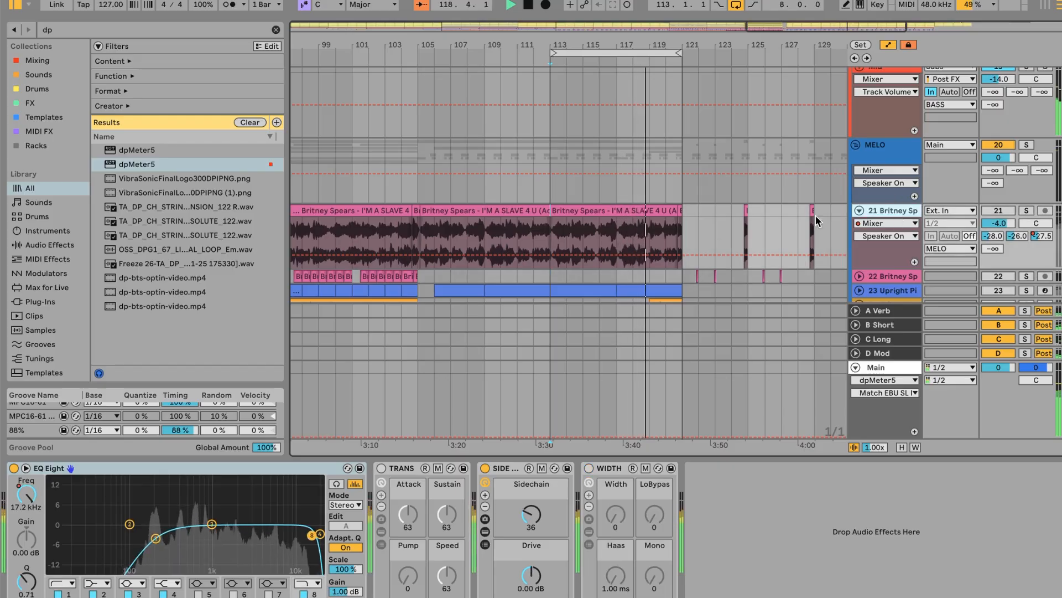
left_click(579, 213)
double_click(577, 212)
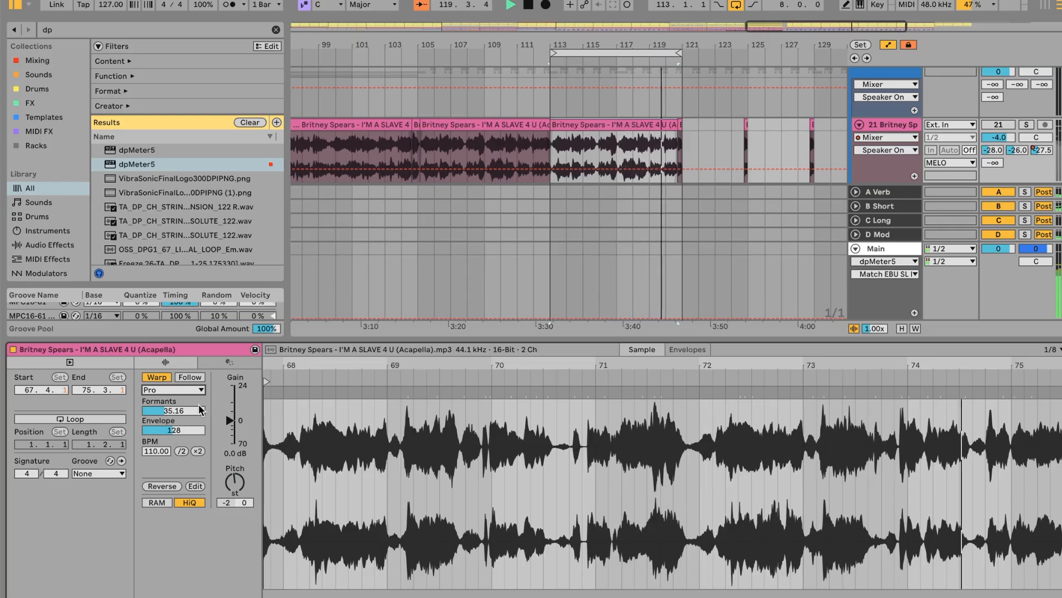
left_click(906, 125)
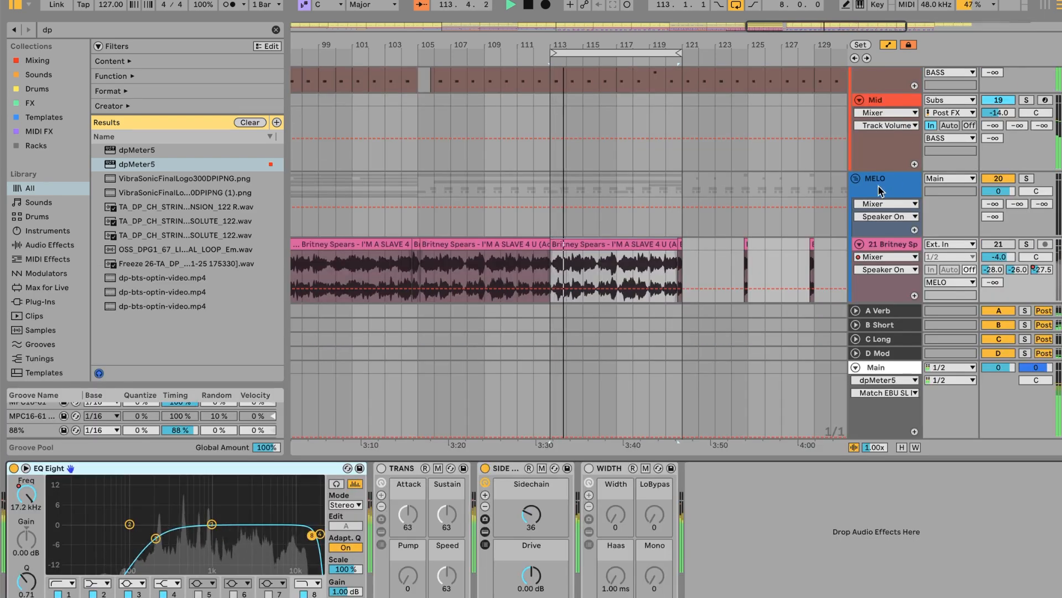
Step: Solo the REF track to hear the reference song, clear the solo and return to the MELO group's tracks
scroll(698, 184, "up", 5)
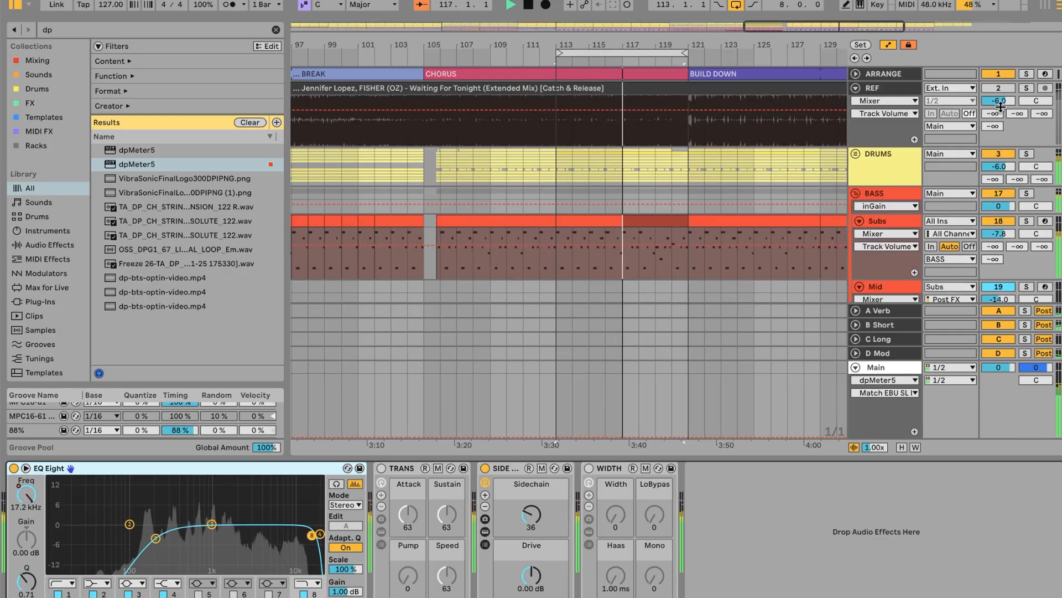
left_click(1027, 88)
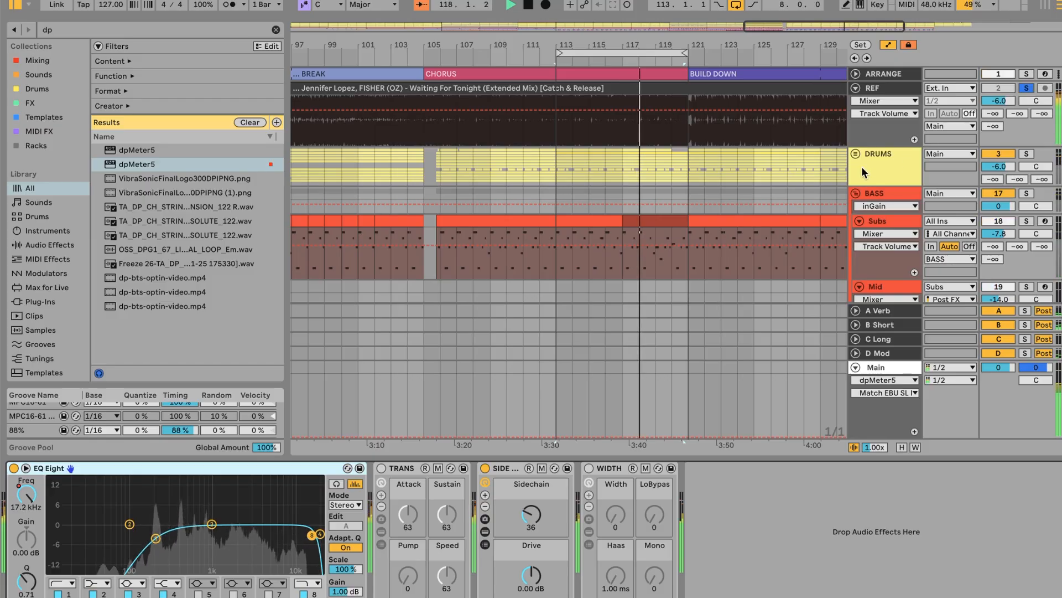
key("s")
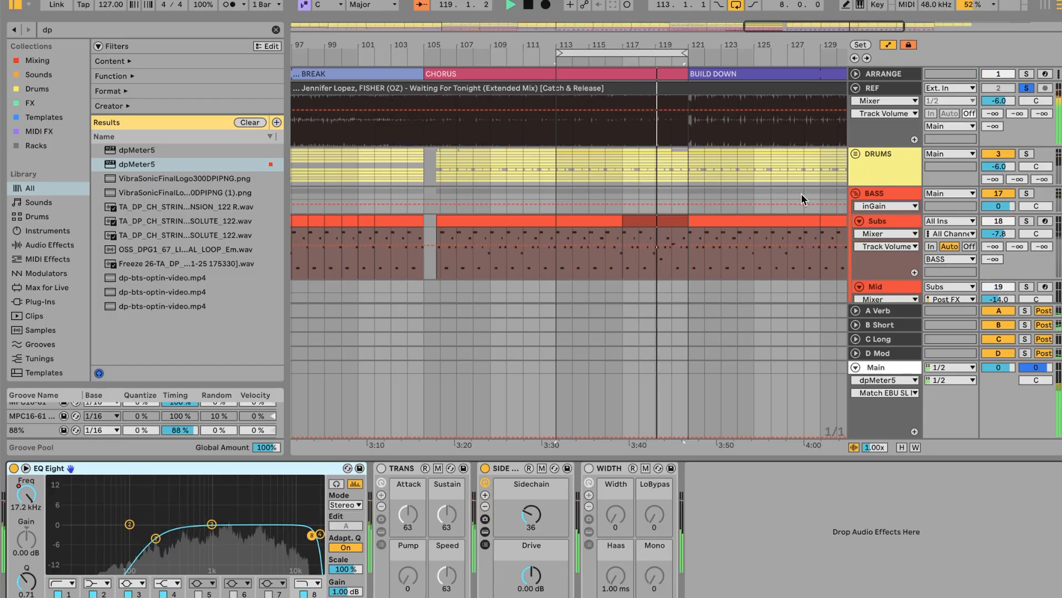
scroll(799, 195, "down", 5)
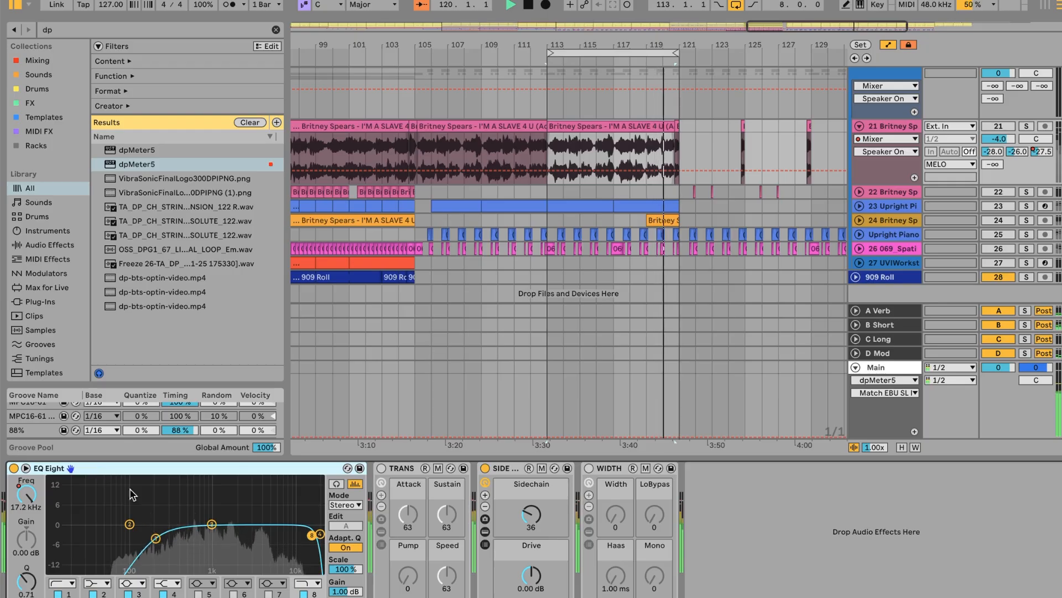
Step: Examine track 21's EQ Eight and the devices inside its SIDE + SAT rack, hiding the rack's devices again
left_click(65, 593)
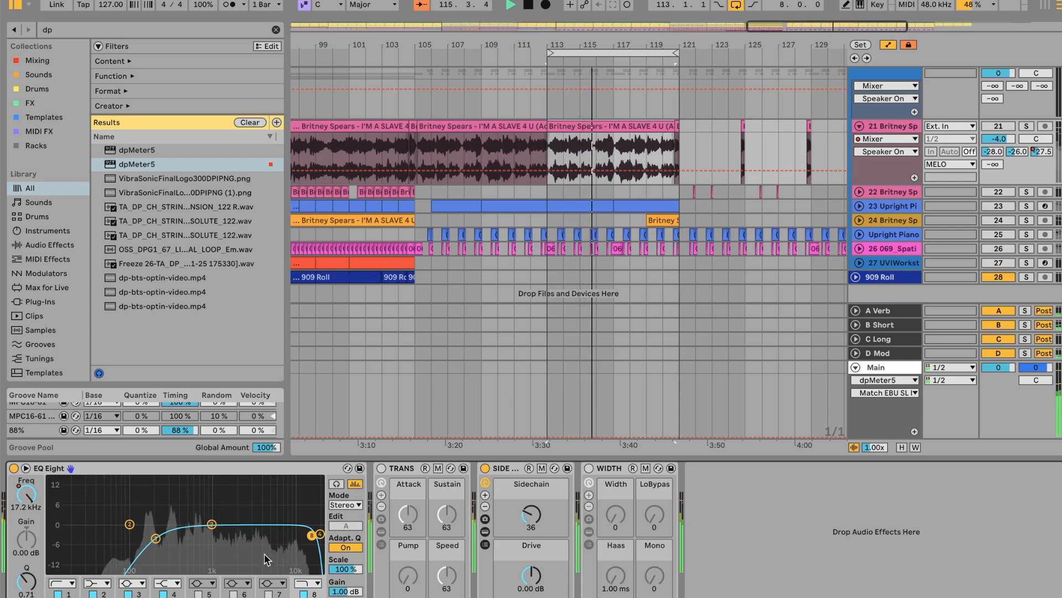
left_click(509, 475)
left_click(485, 531)
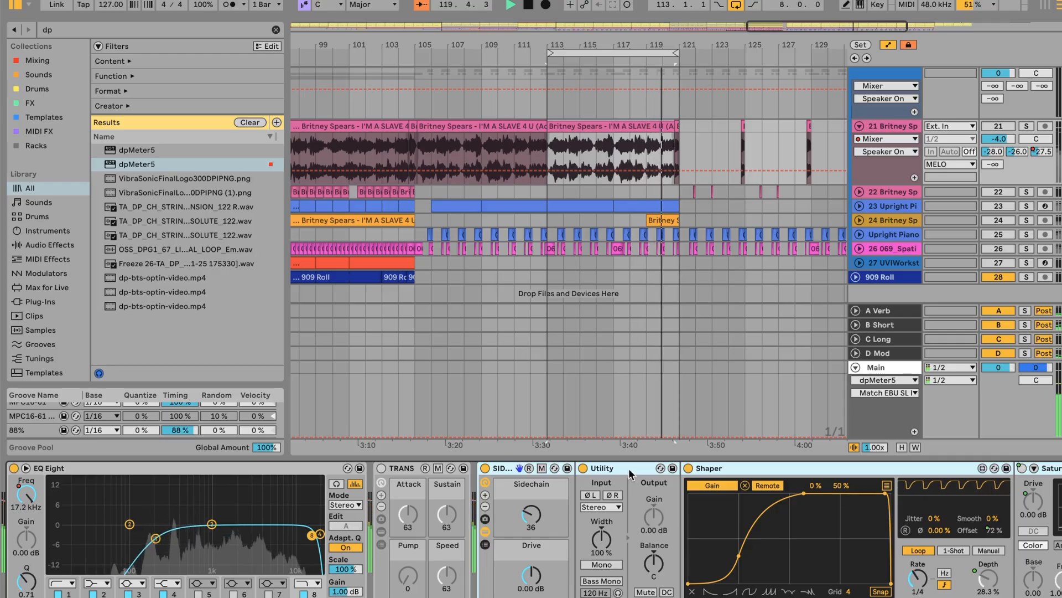
left_click(485, 531)
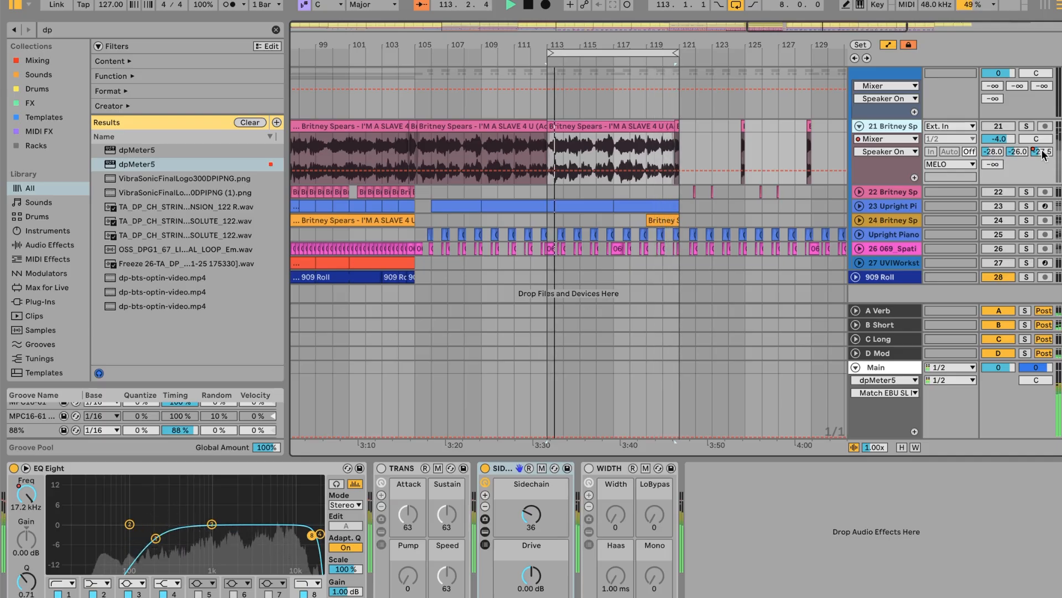
Step: Examine the return effects: ValhallaVintageVerb on A Verb, Echo on B Short and C Long, and Chorus JUN-6 on D Mod
left_click(885, 311)
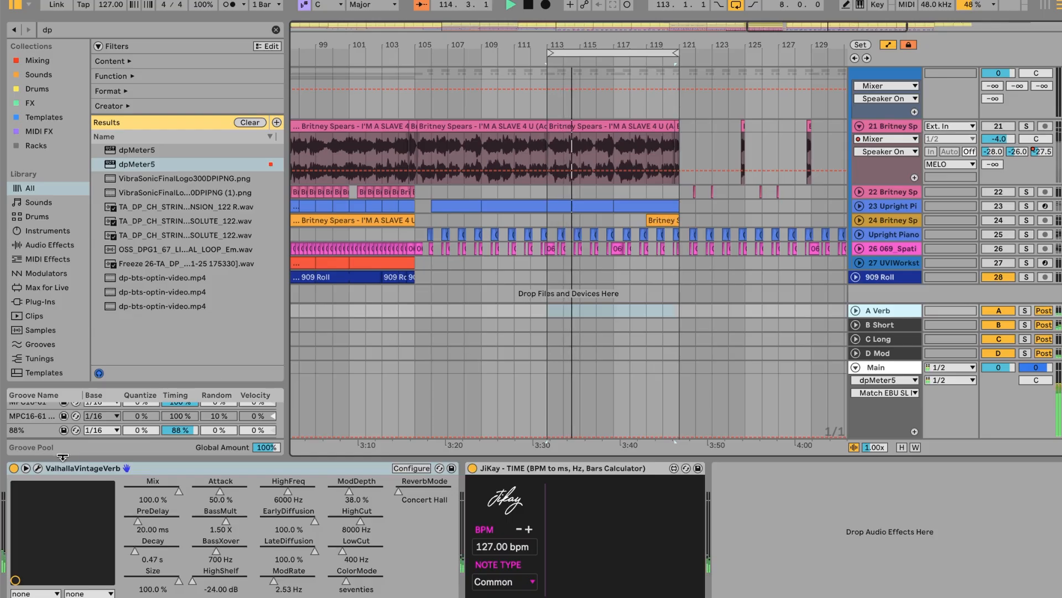
left_click(37, 468)
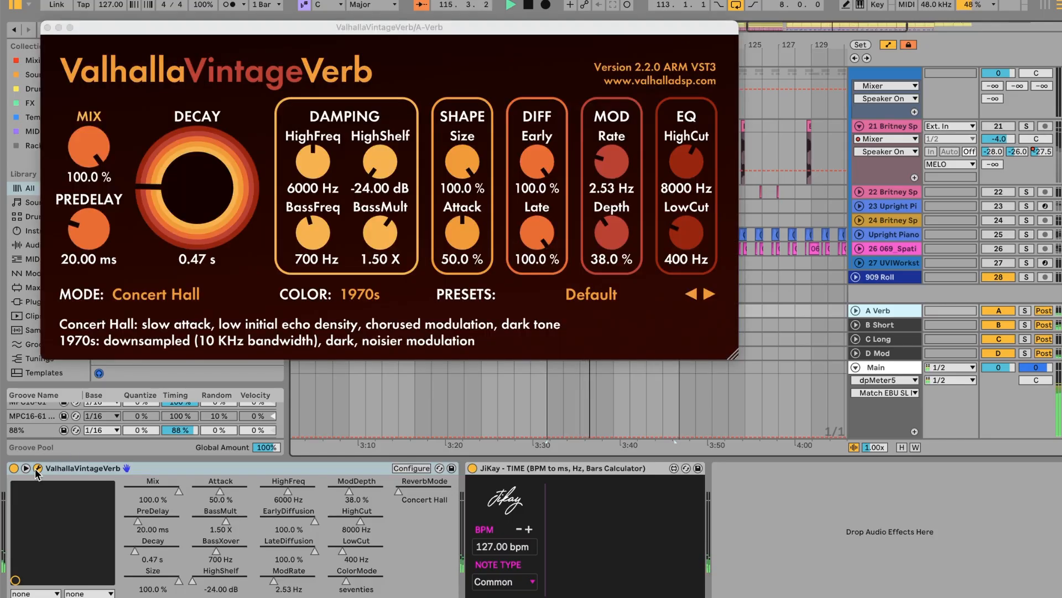
left_click(37, 468)
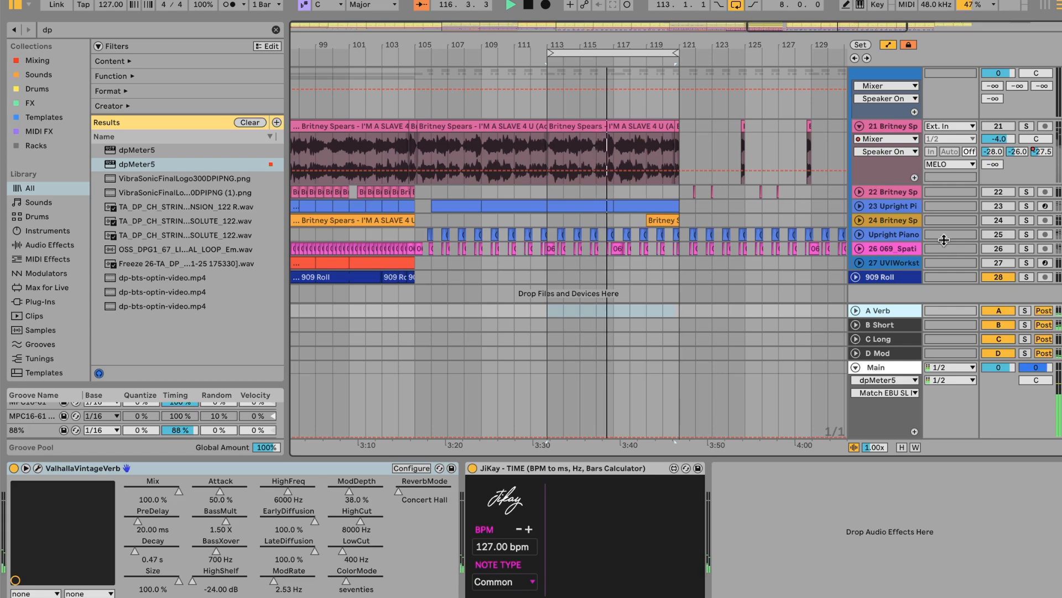
left_click(901, 327)
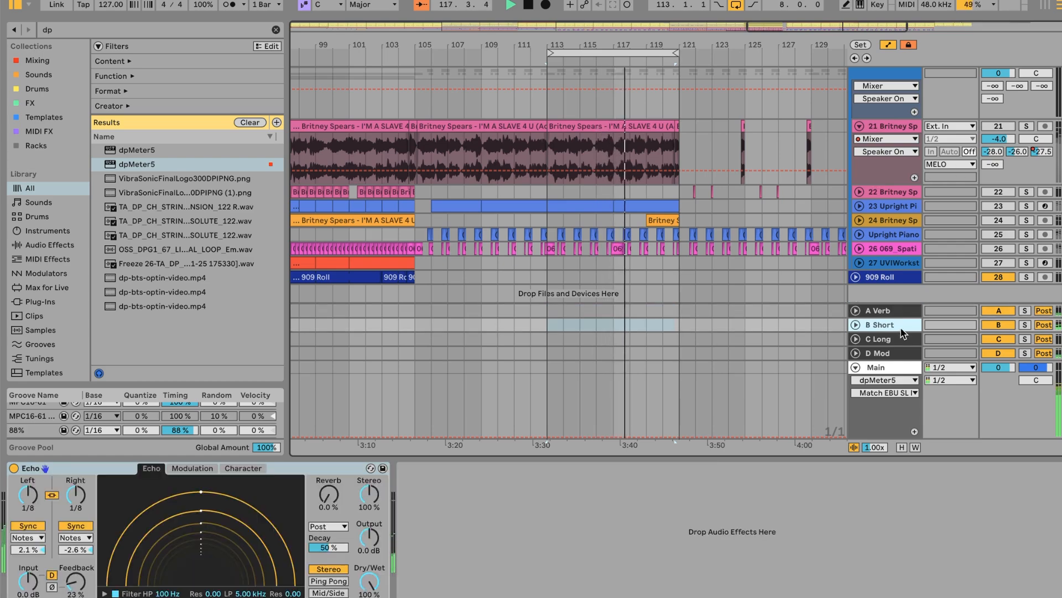
left_click(899, 339)
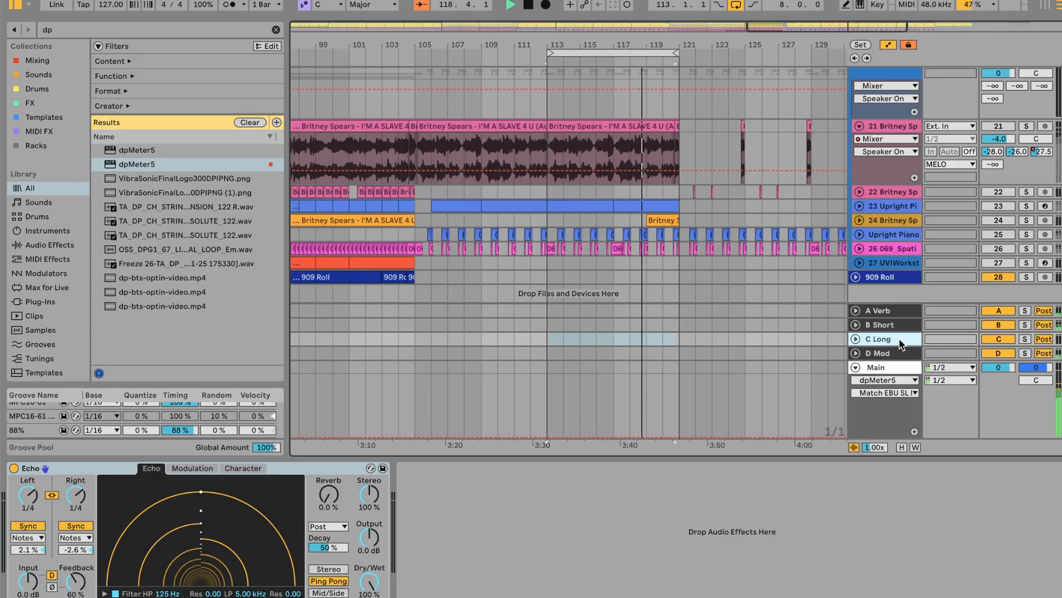
left_click(900, 355)
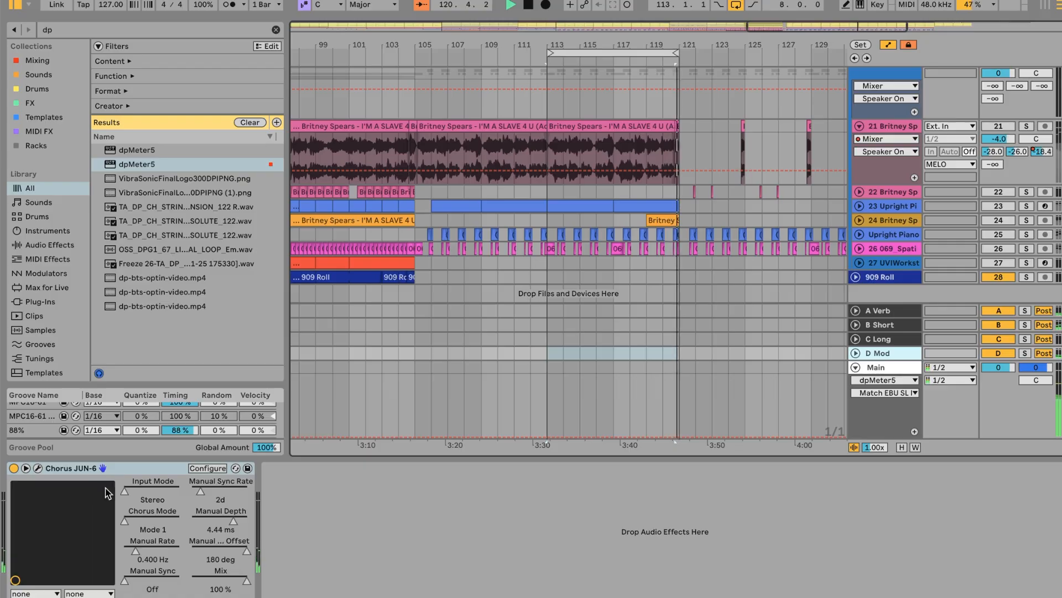
Step: Audition the track 21 vocal with its return effects by activating and soloing it, clearing the solo and muting it again
left_click(896, 139)
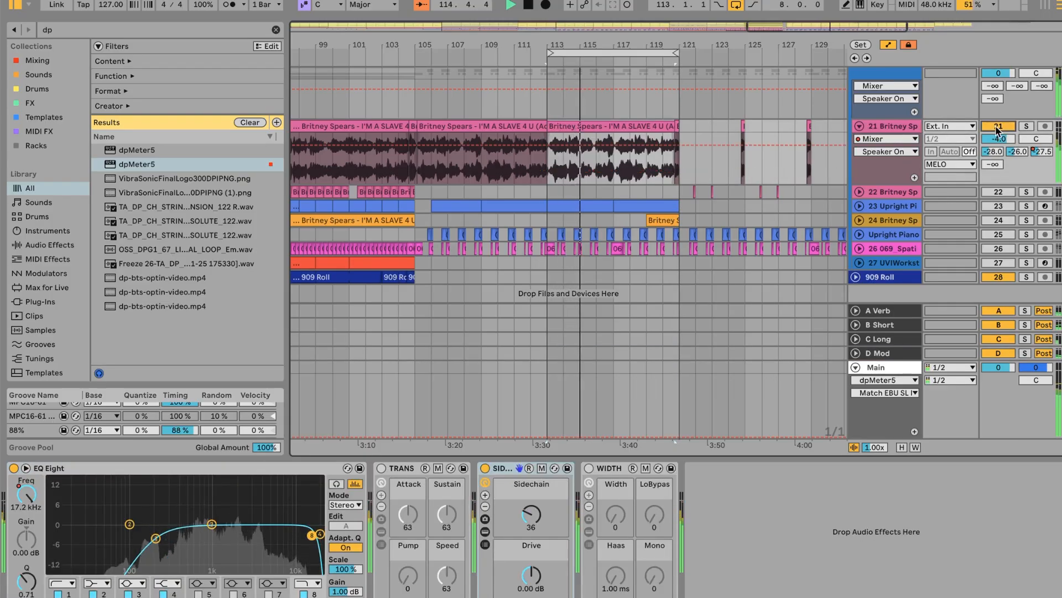
left_click(1027, 126)
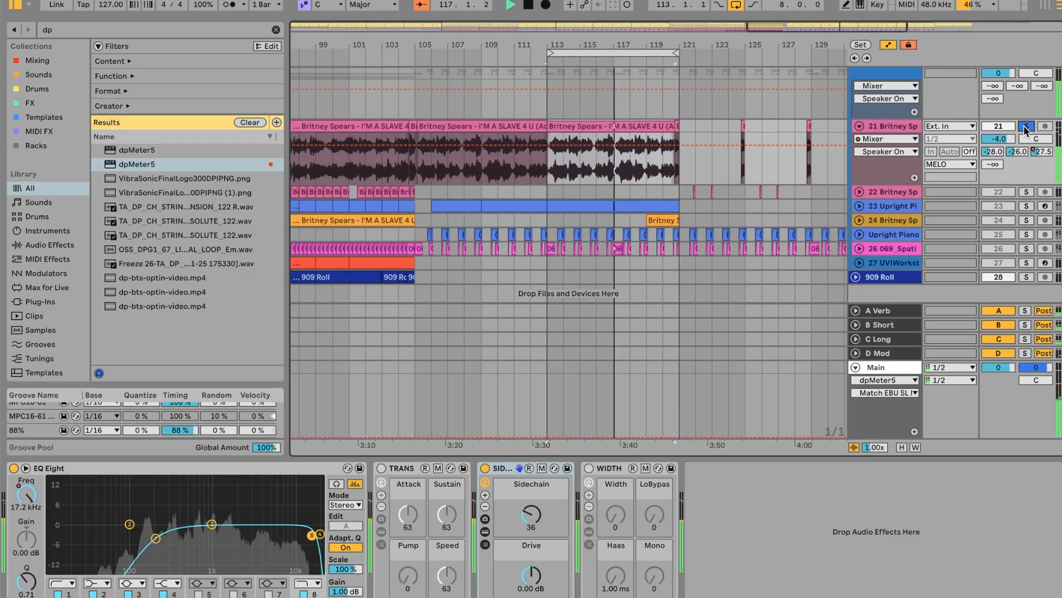
left_click(1026, 127)
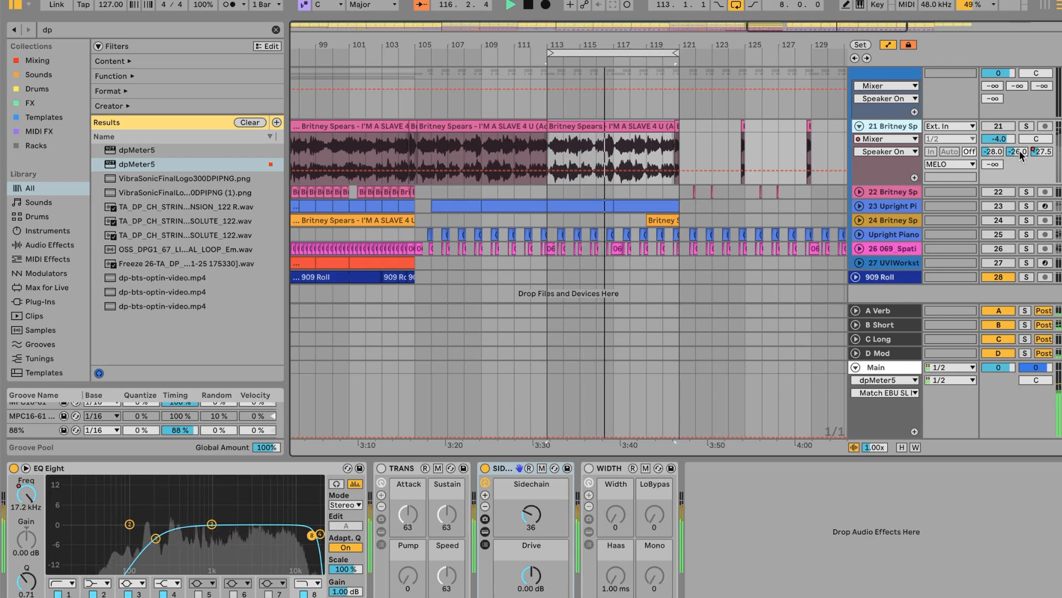
Step: Fold the track 21 vocal, and unfold and activate the 23 Upright Piano track
left_click(858, 126)
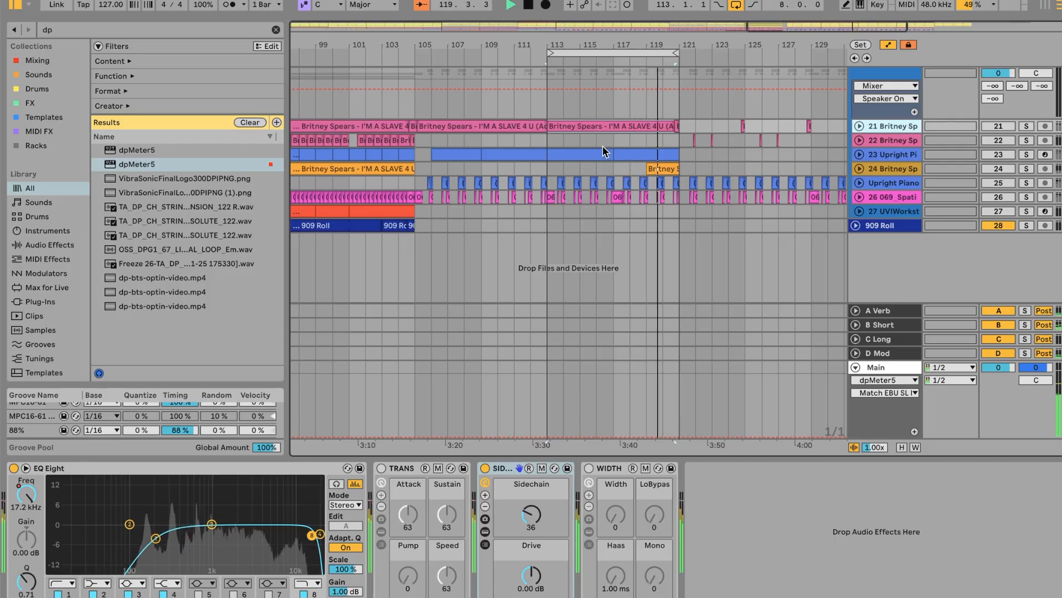
scroll(595, 146, "left", 2)
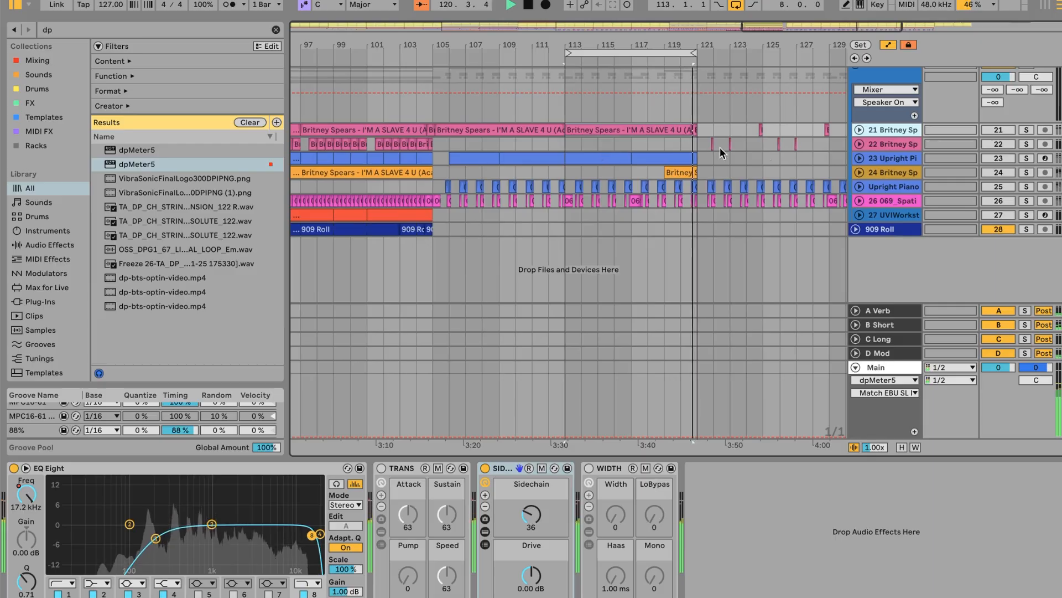
left_click(859, 159)
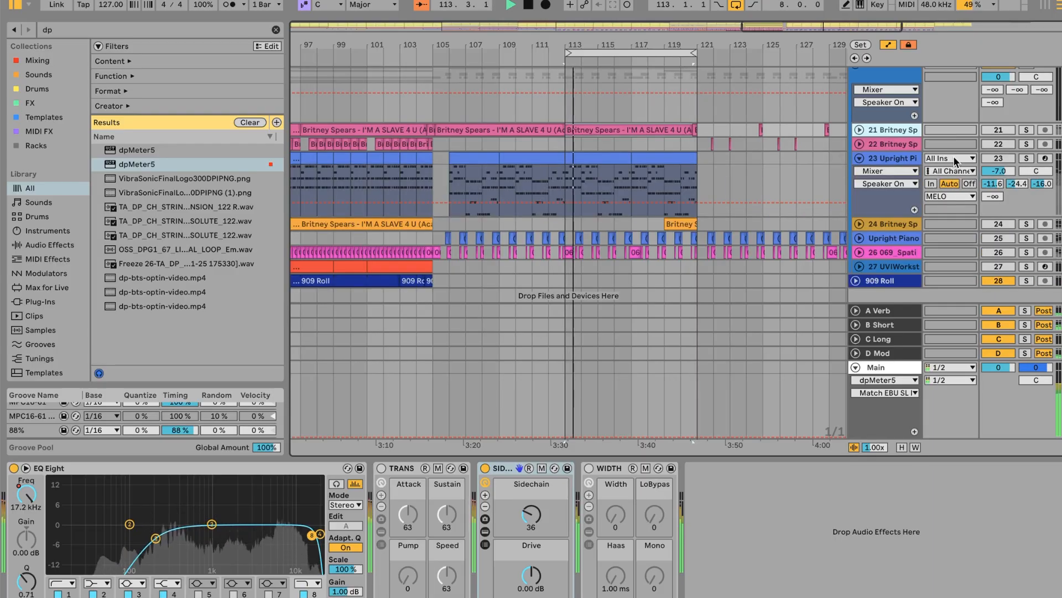
left_click(987, 157, "ctrl")
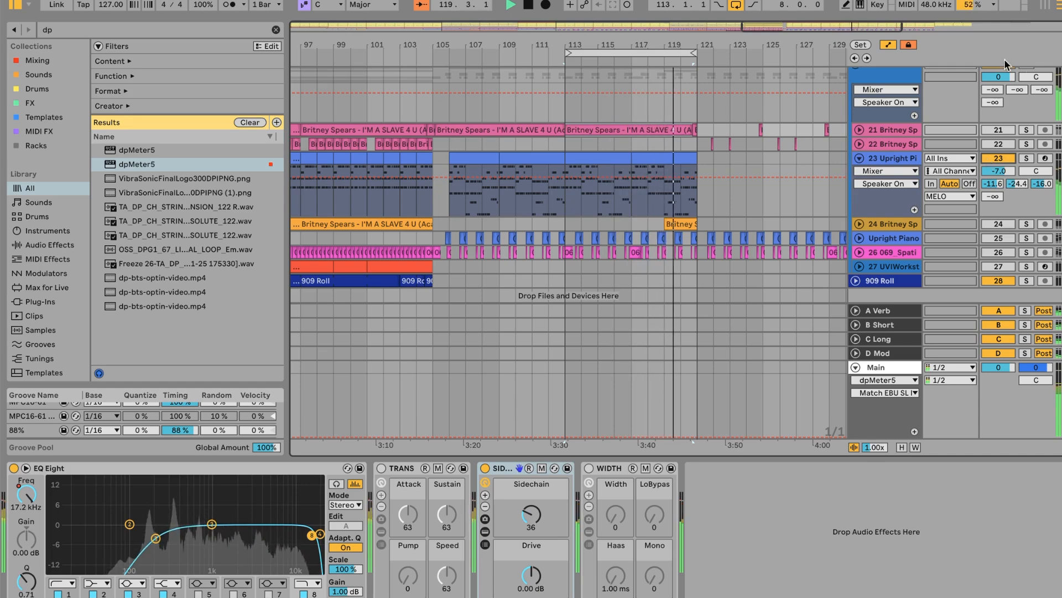
Step: Open the Upright Piano clip at bar 117 in an enlarged note editor, examine its chords, and switch to the track's devices
double_click(662, 155)
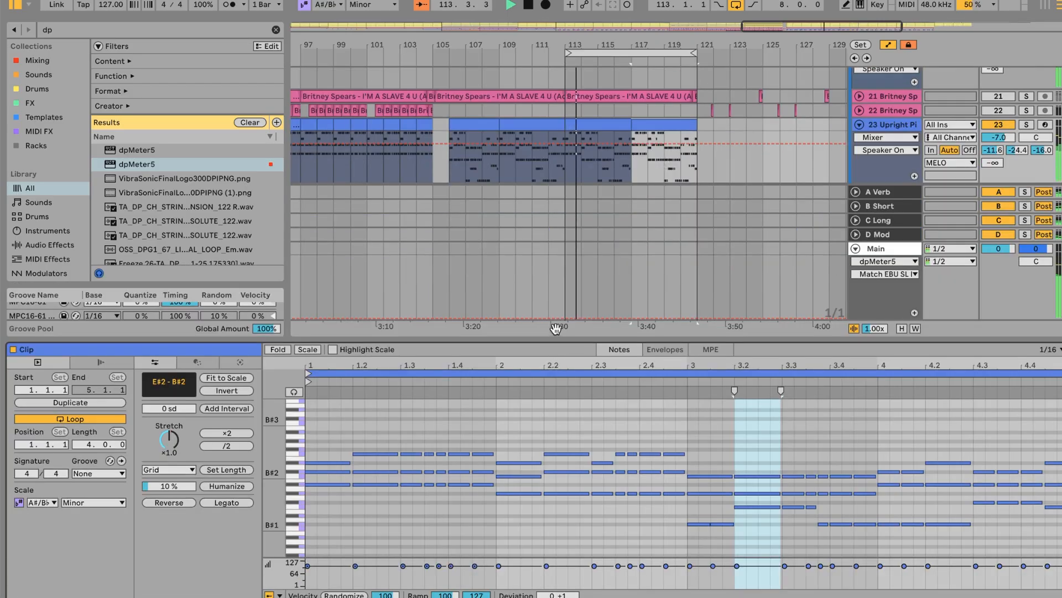
left_click_drag(557, 339, 551, 259)
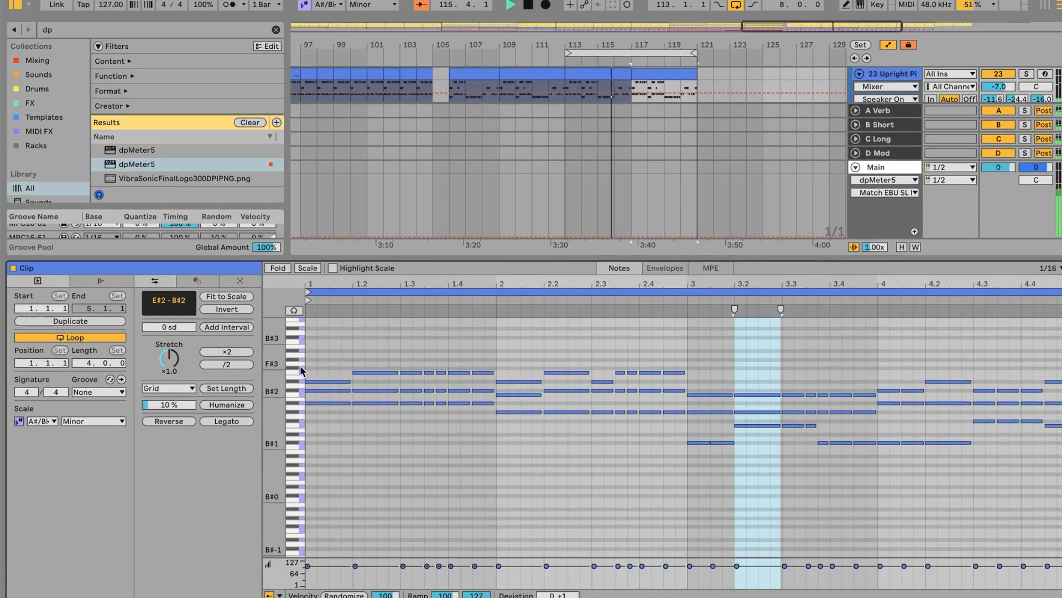
left_click_drag(319, 348, 496, 453)
left_click(451, 457)
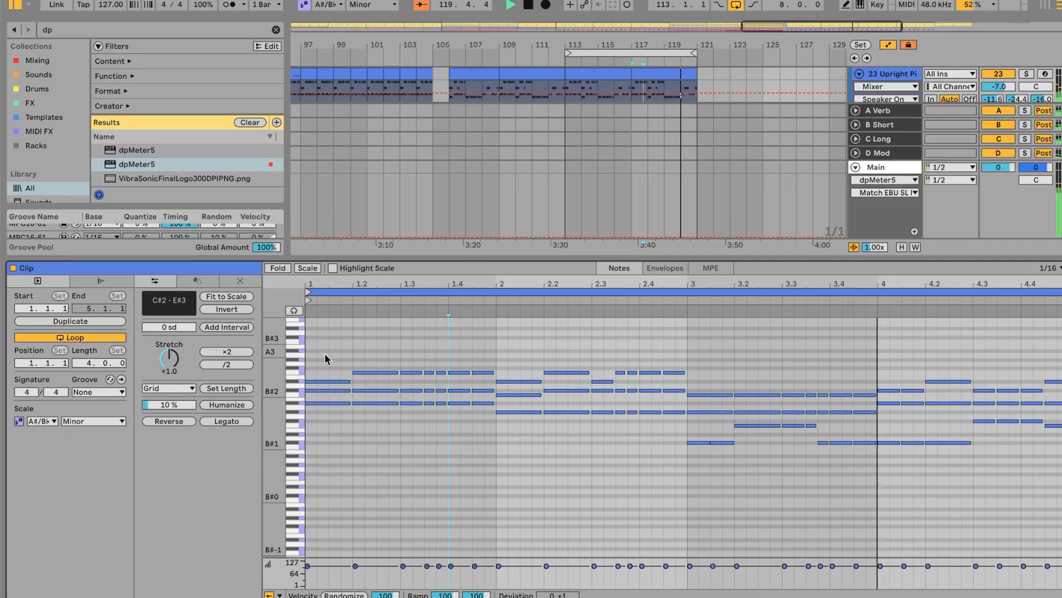
left_click_drag(325, 359, 367, 441)
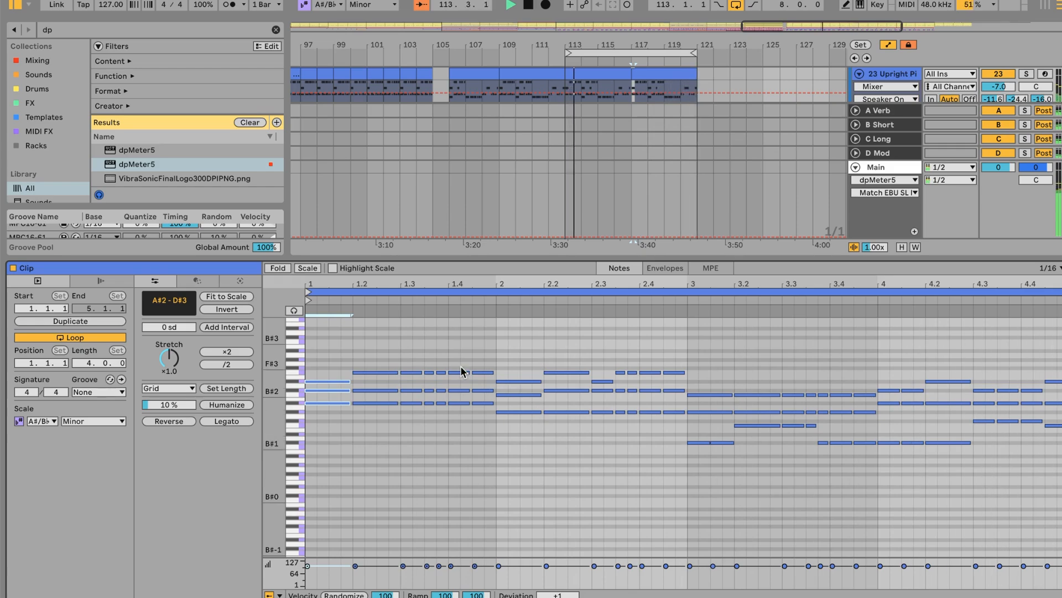
left_click(550, 372)
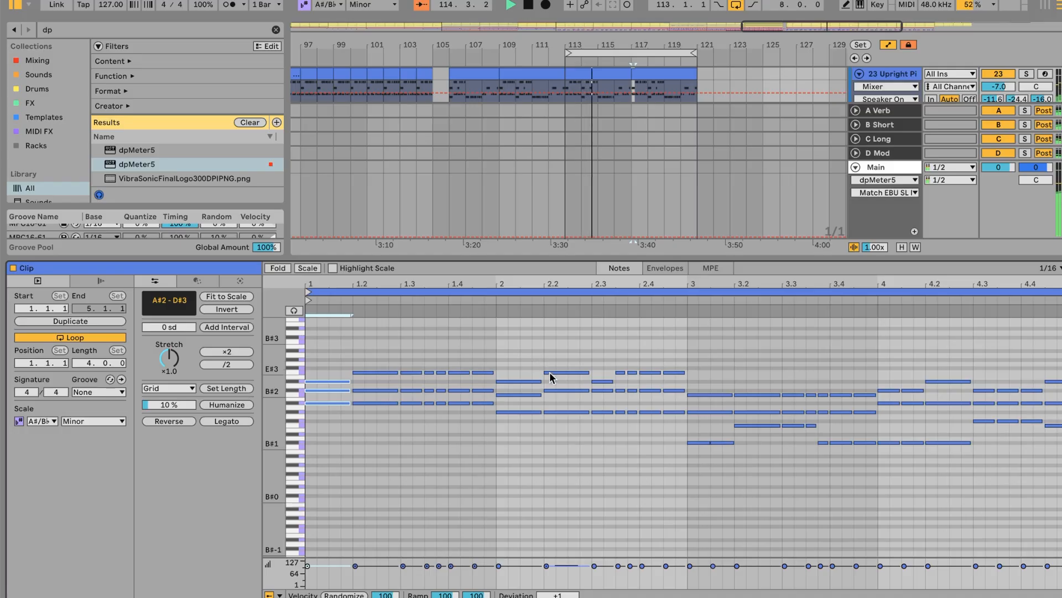
left_click(562, 380)
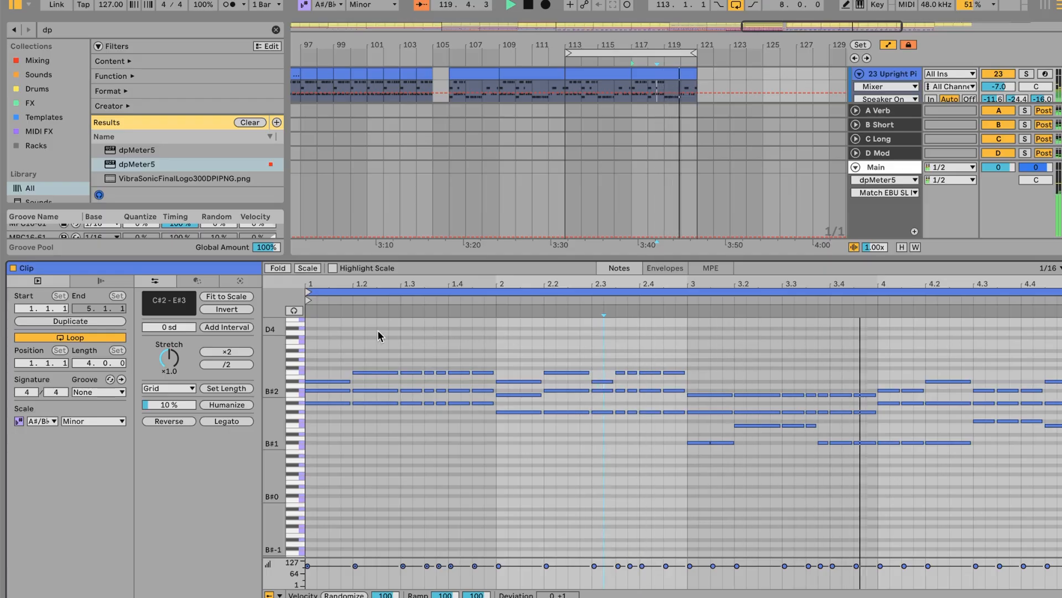
left_click(886, 75)
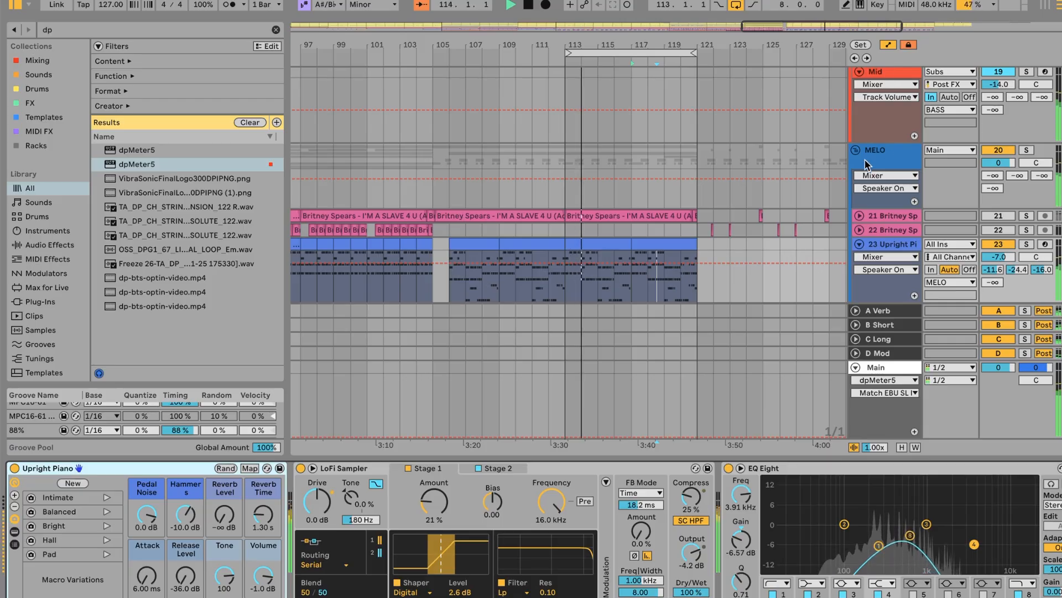
Step: Compare the Upright Piano sound with LoFi Sampler bypassed and with it re-enabled
scroll(867, 164, "down", 3)
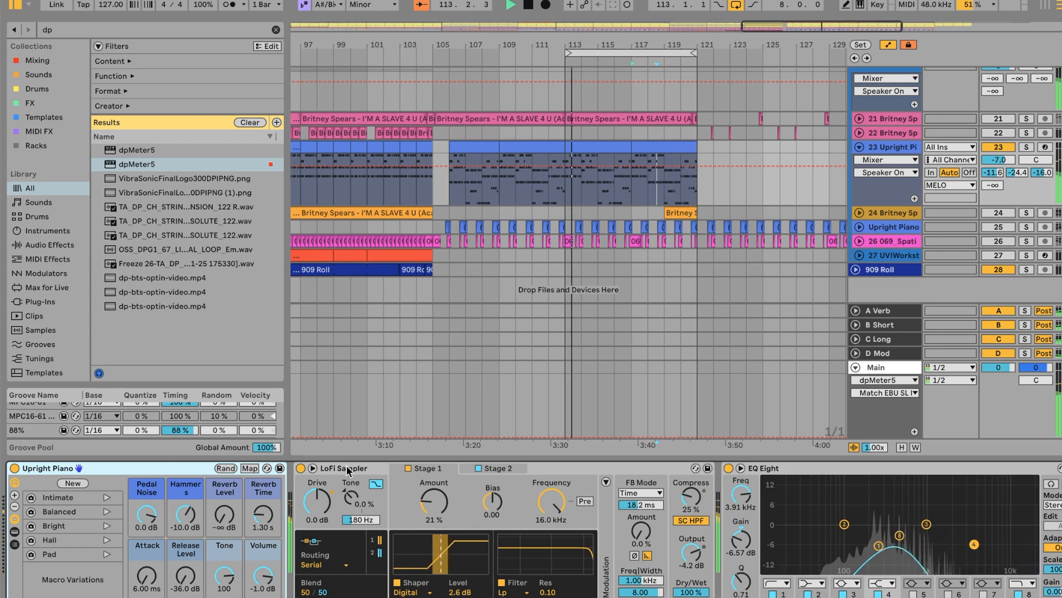
left_click(307, 469)
left_click(301, 468)
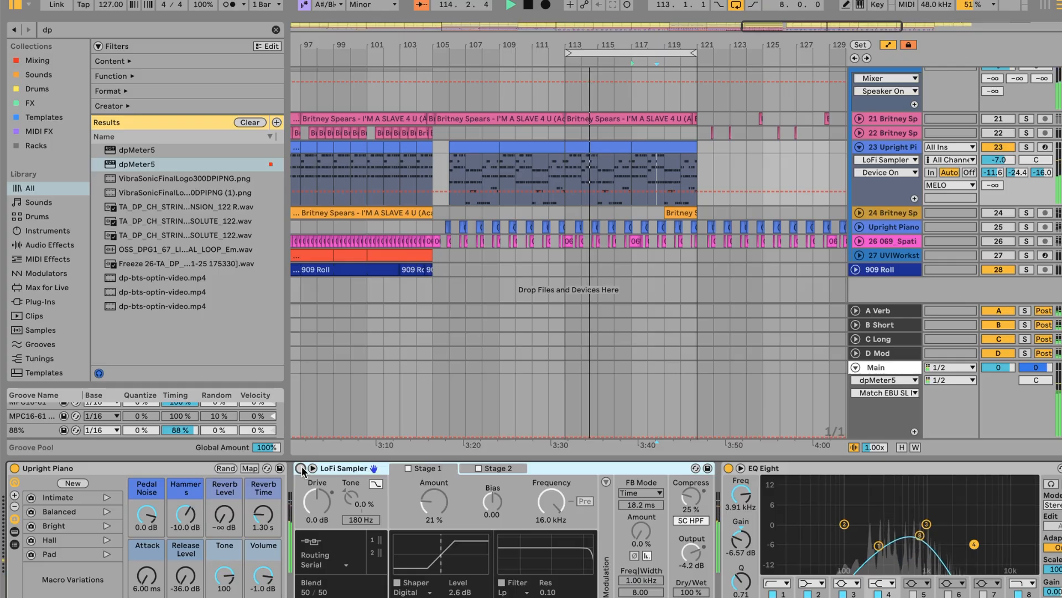
left_click(300, 468)
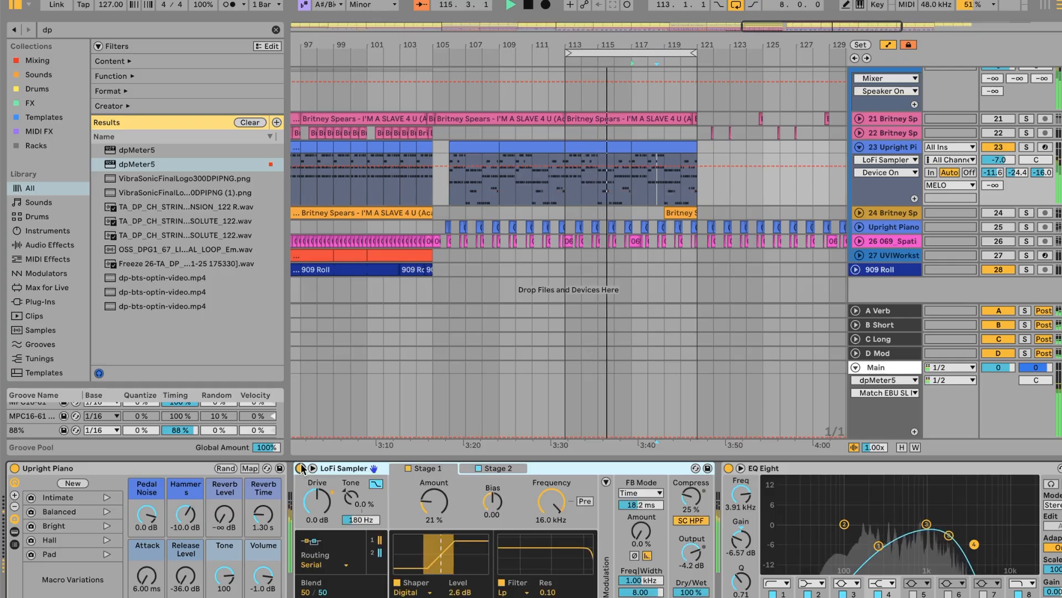
Step: Examine the EQ Eight curve on the Upright Piano, especially its high-frequency cutoff band
scroll(337, 467, "right", 5)
left_click(630, 547)
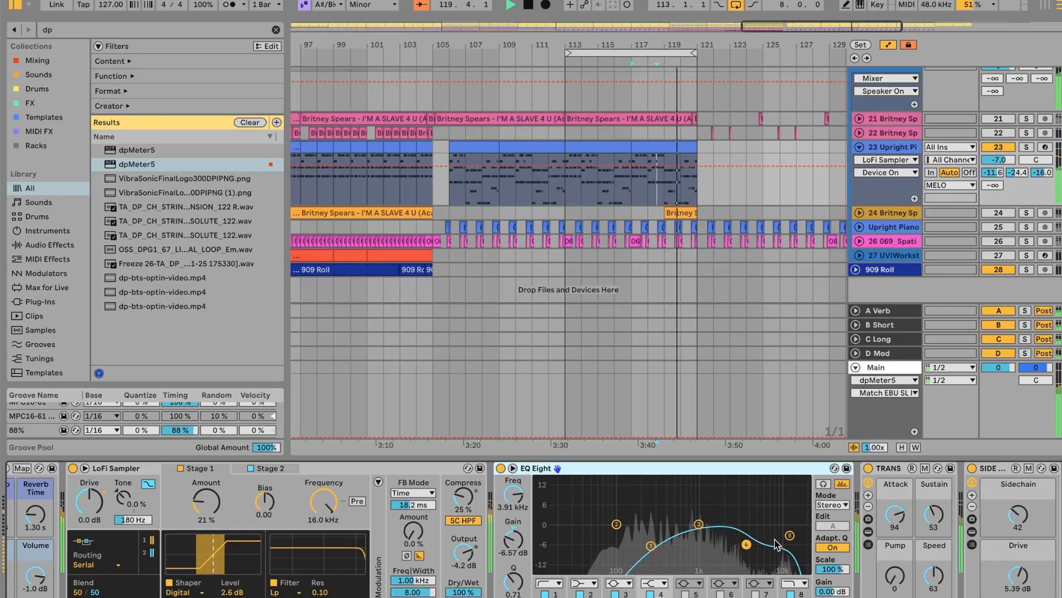
left_click_drag(793, 535, 670, 535)
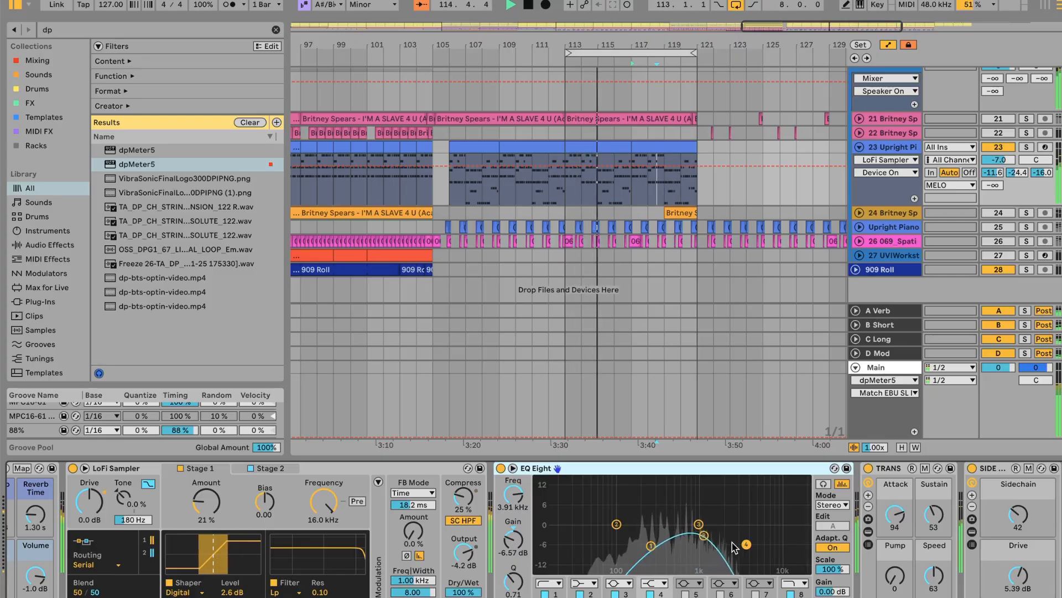
Step: Reveal the kHs Transient Shaper inside the TRANS rack, check it against the rack's macros, and hide it again
scroll(733, 548, "right", 5)
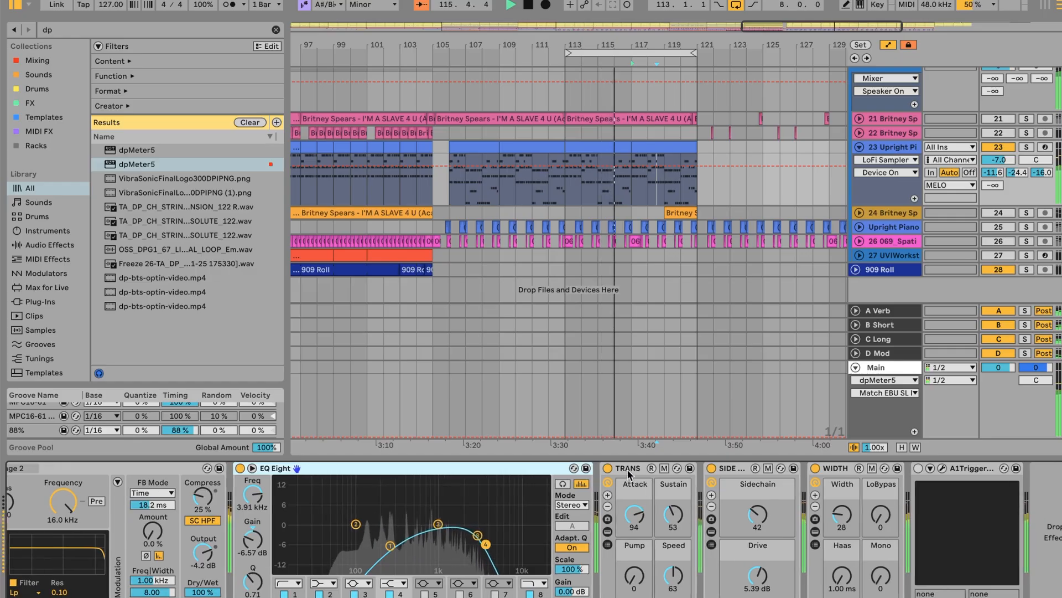
left_click(627, 470)
left_click(608, 531)
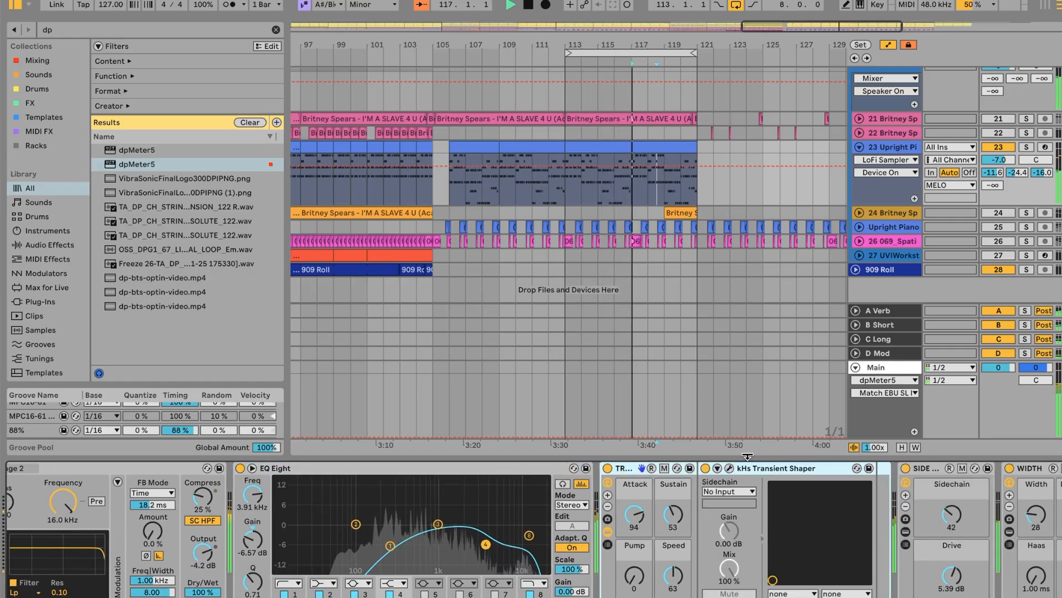
left_click(730, 468)
left_click(731, 466)
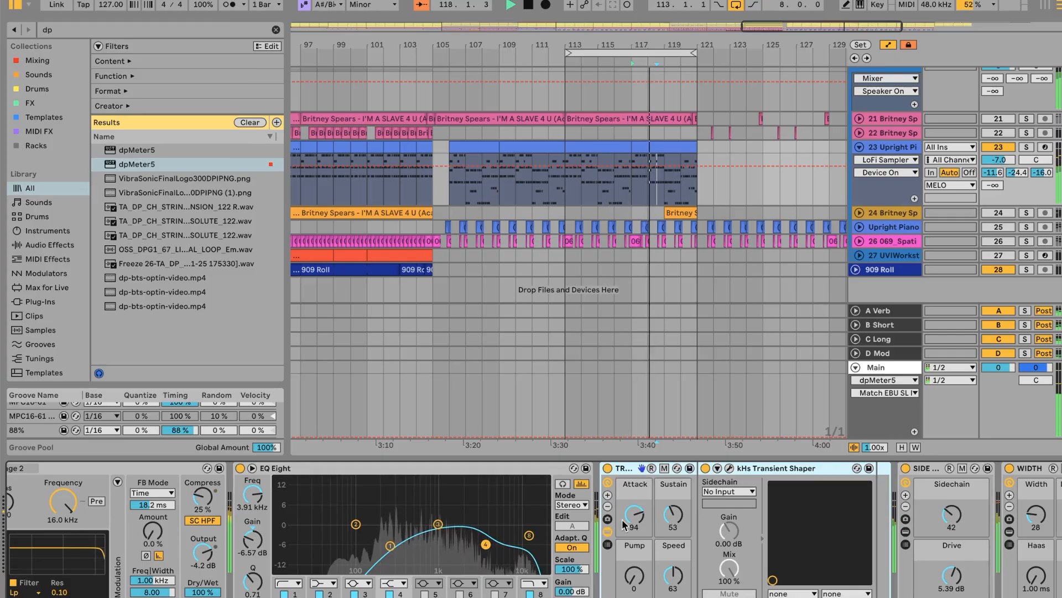
left_click(607, 530)
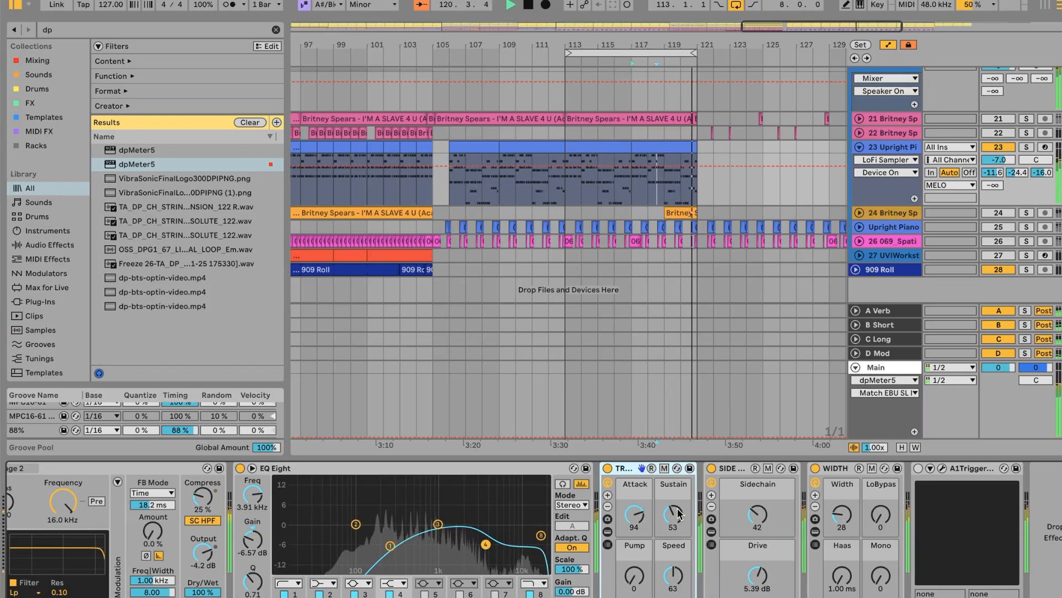
Step: Examine the SIDE + SAT rack's Sidechain and Drive macros, its chain and its Utility, Shaper and Saturator devices, and hide the devices again
left_click(763, 515)
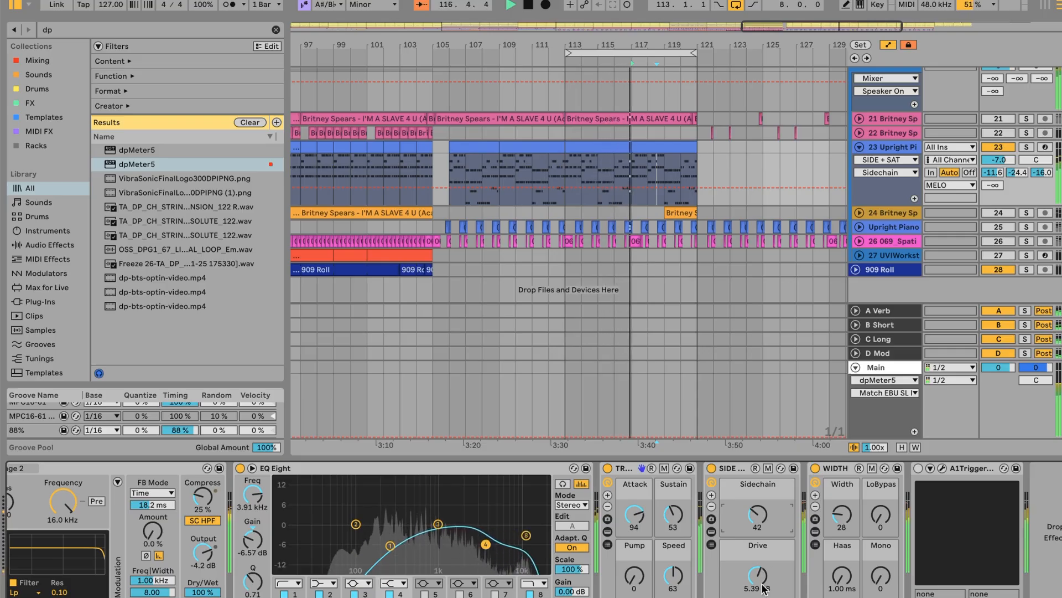
left_click(711, 546)
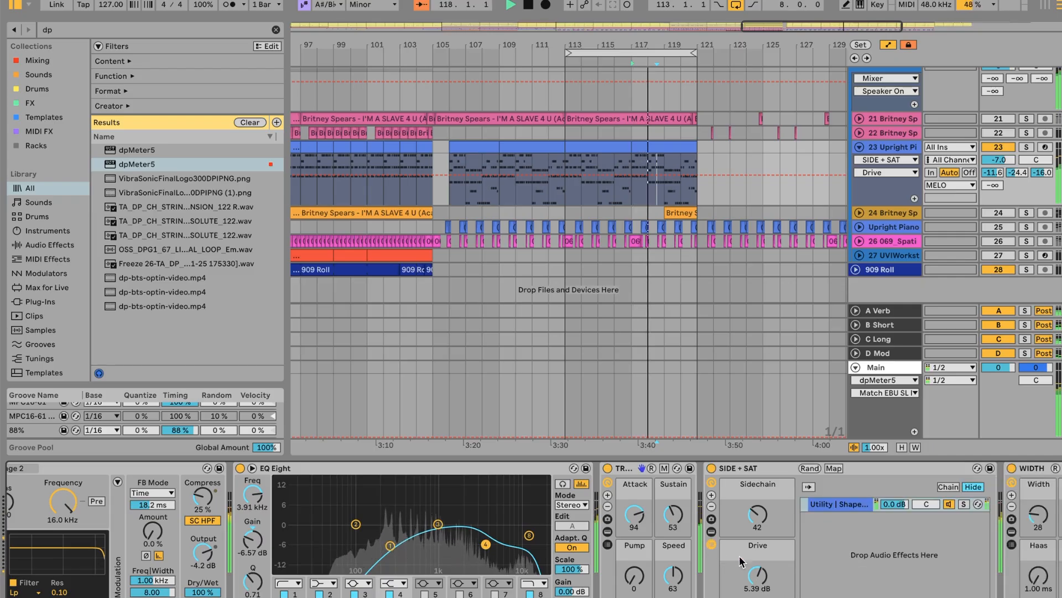
scroll(811, 560, "right", 4)
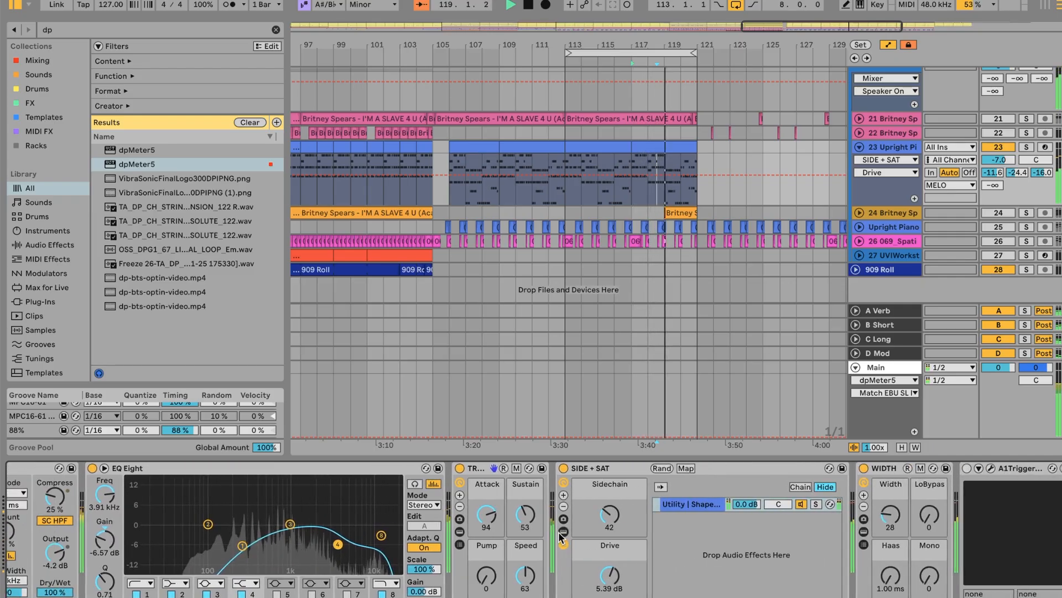
left_click(562, 546)
left_click(563, 533)
scroll(676, 535, "right", 5)
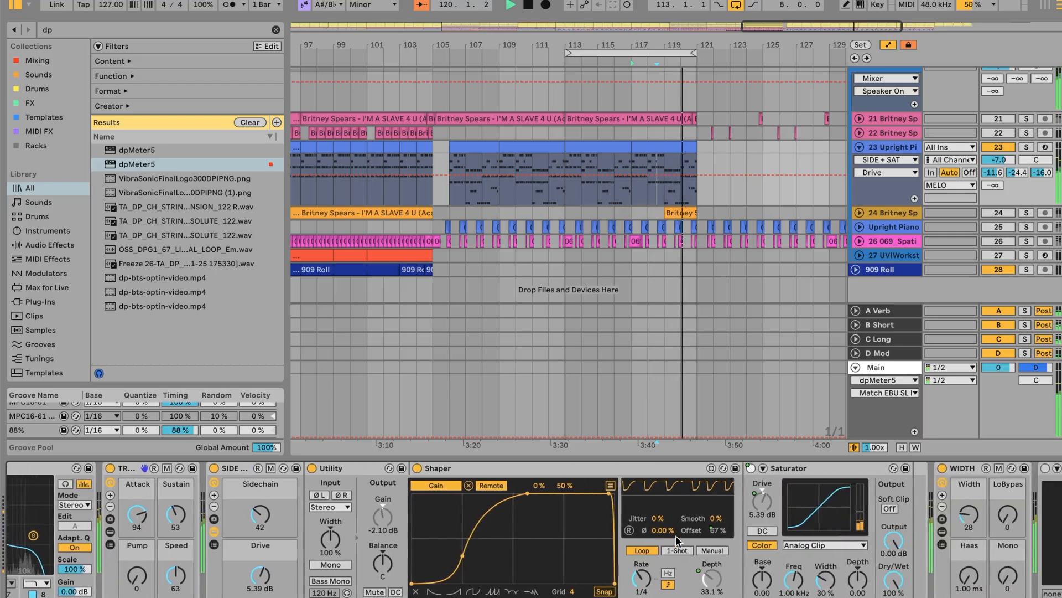
scroll(676, 536, "left", 3)
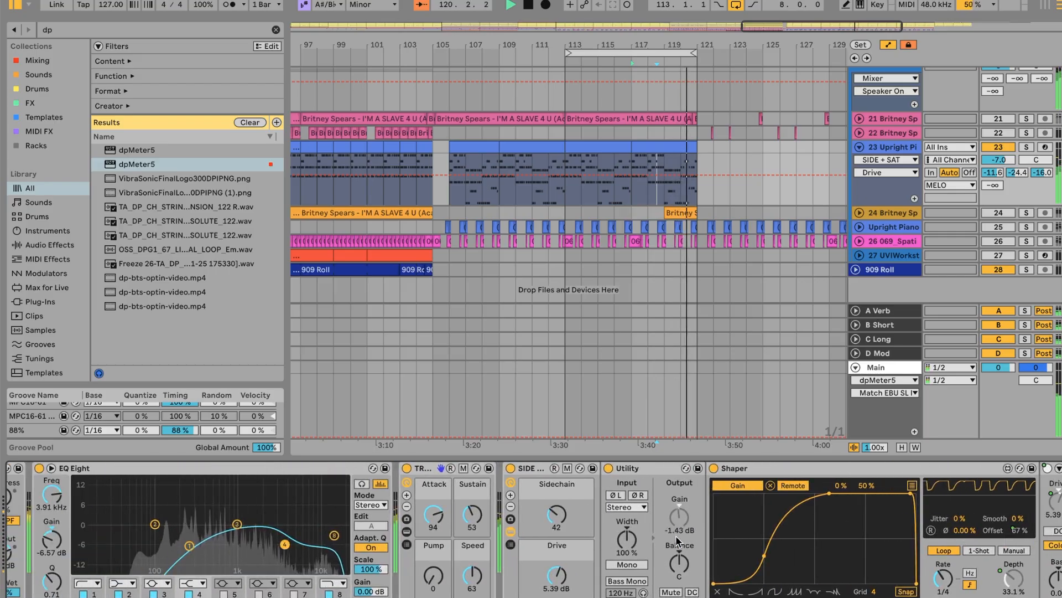
left_click(508, 531)
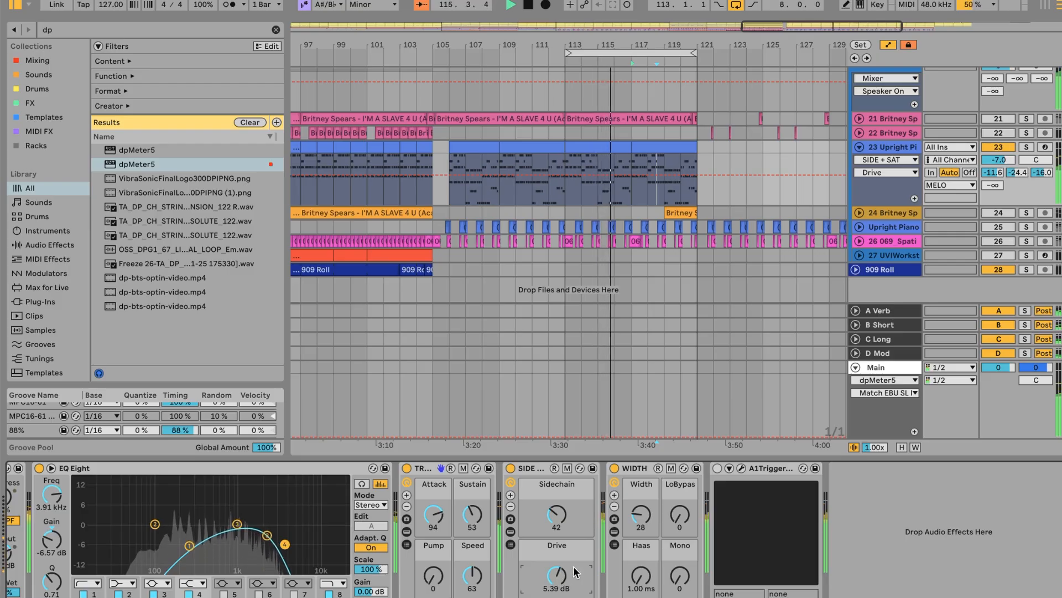
Step: Inspect the WIDTH rack's Wider plug-in, Haas Effect and macros, close the plug-in window and collapse the rack's devices
left_click(642, 470)
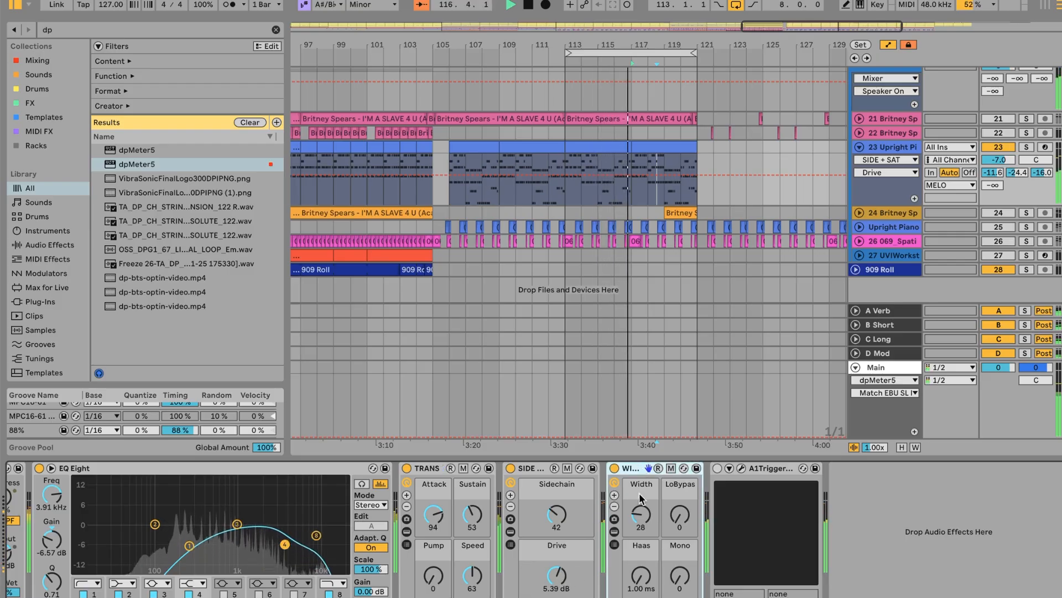
left_click(614, 531)
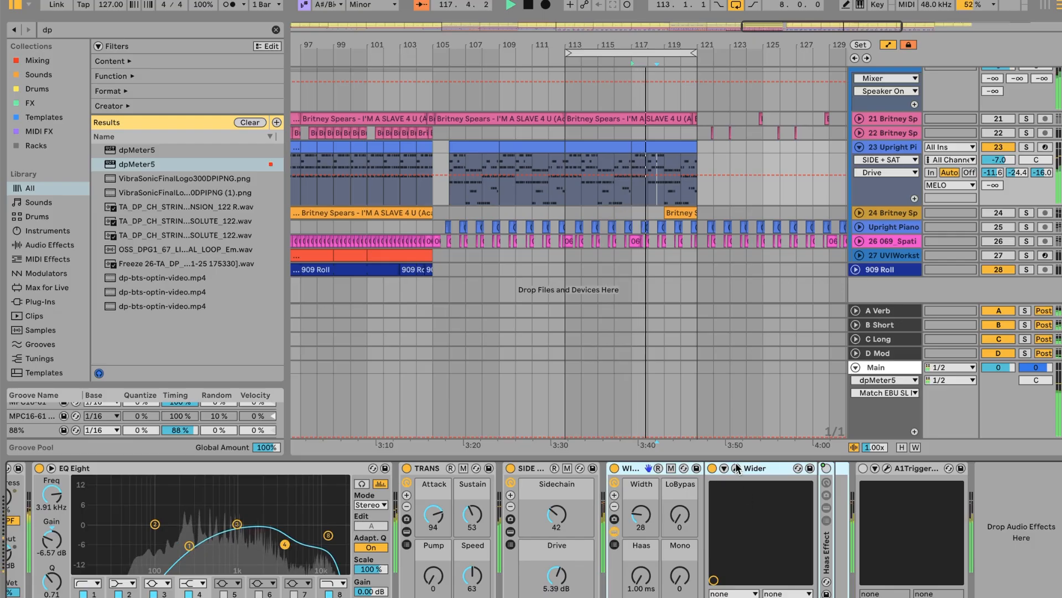
left_click(736, 468)
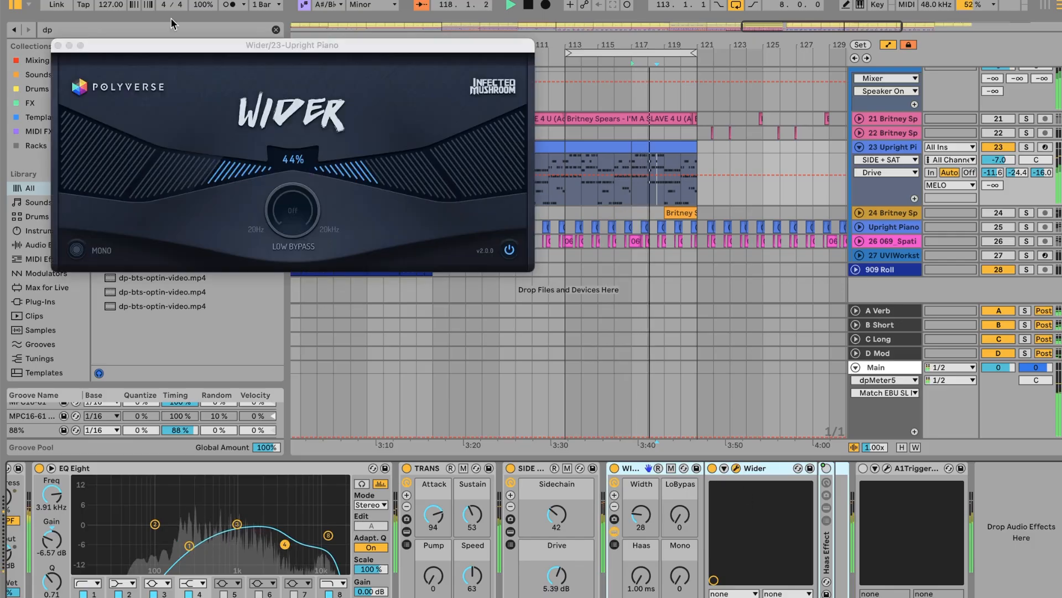
left_click(57, 47)
left_click(614, 518)
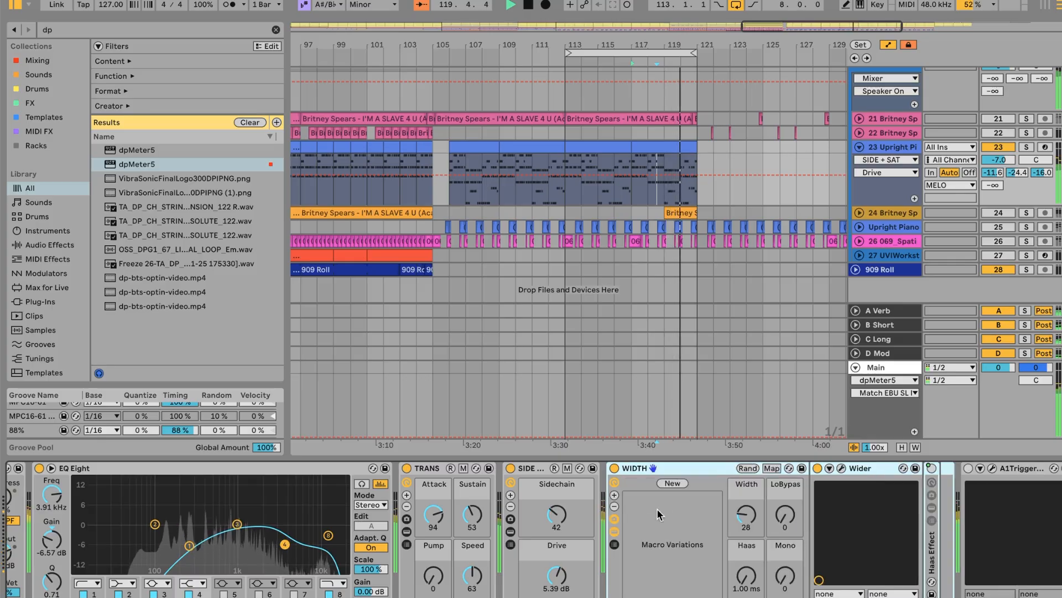
left_click(614, 531)
left_click(614, 518)
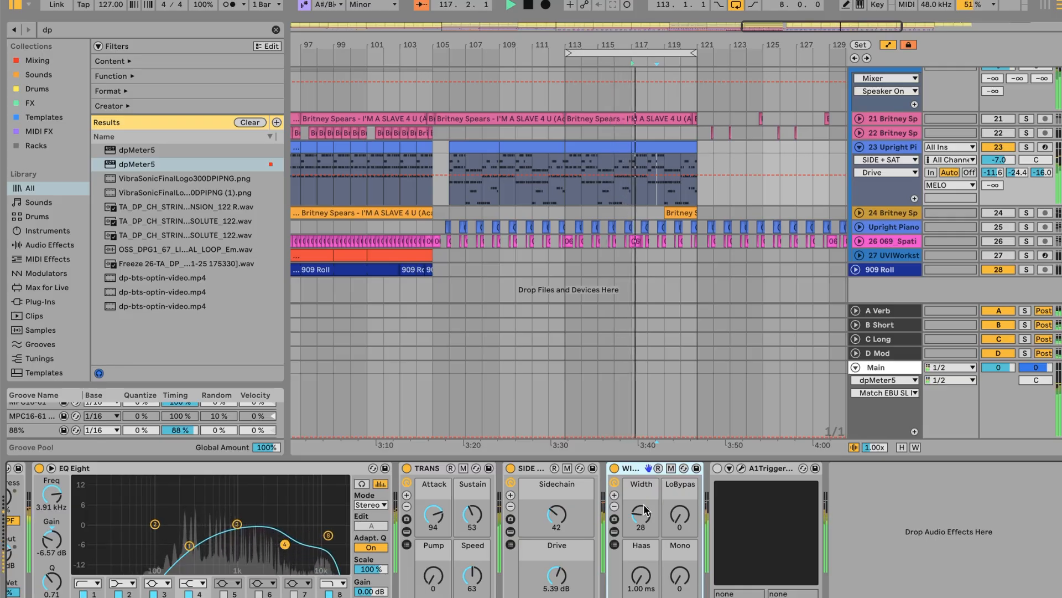
Step: Play the arrangement from bar 33 and activate vocal tracks 21 and 22 in the MELO group
scroll(644, 509, "left", 10)
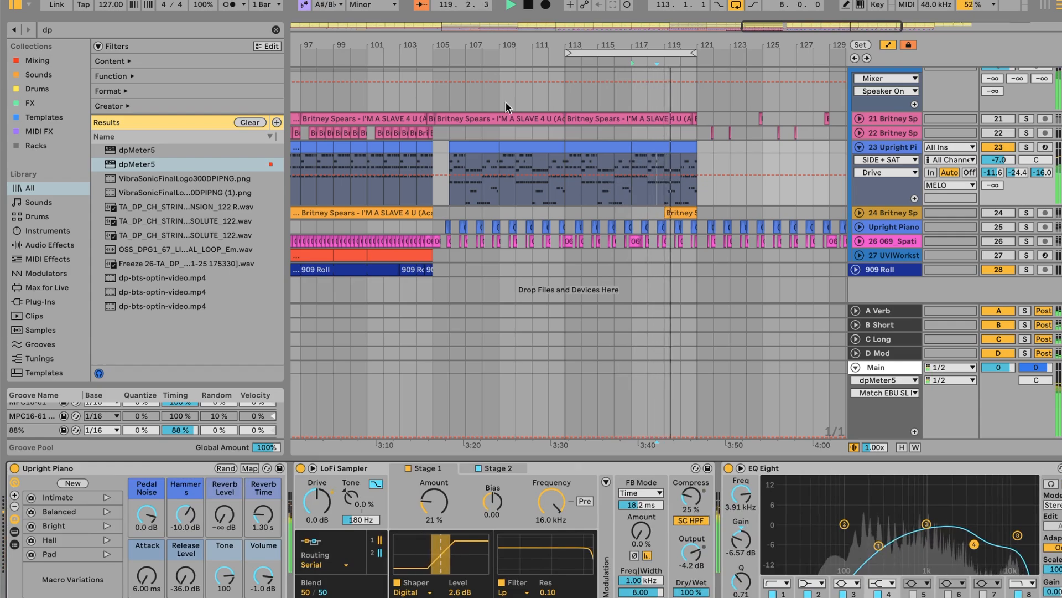
key("minus")
scroll(659, 104, "left", 10)
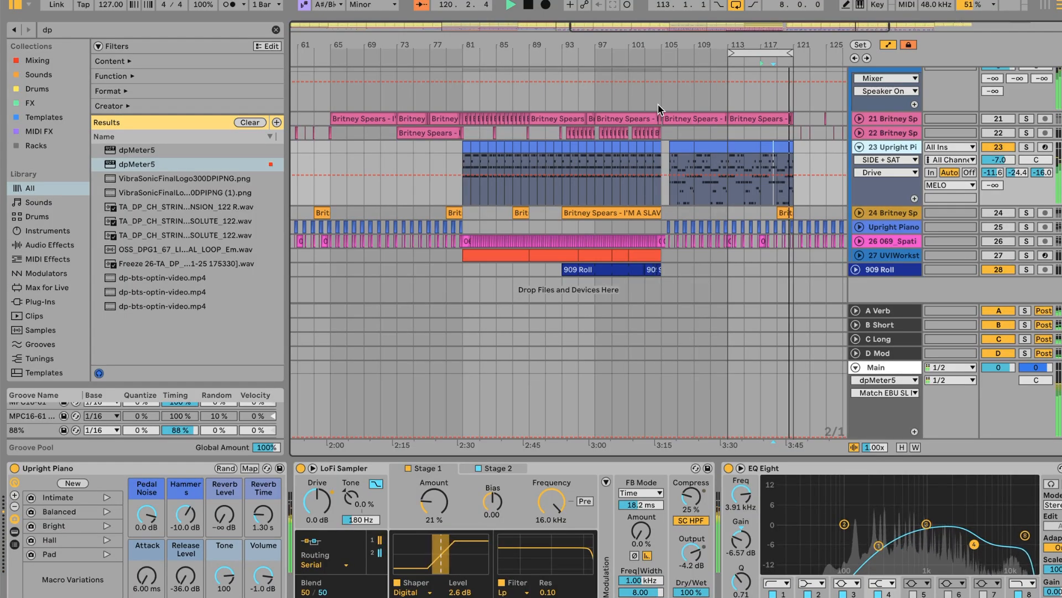
scroll(659, 104, "up", 10)
scroll(658, 105, "down", 10)
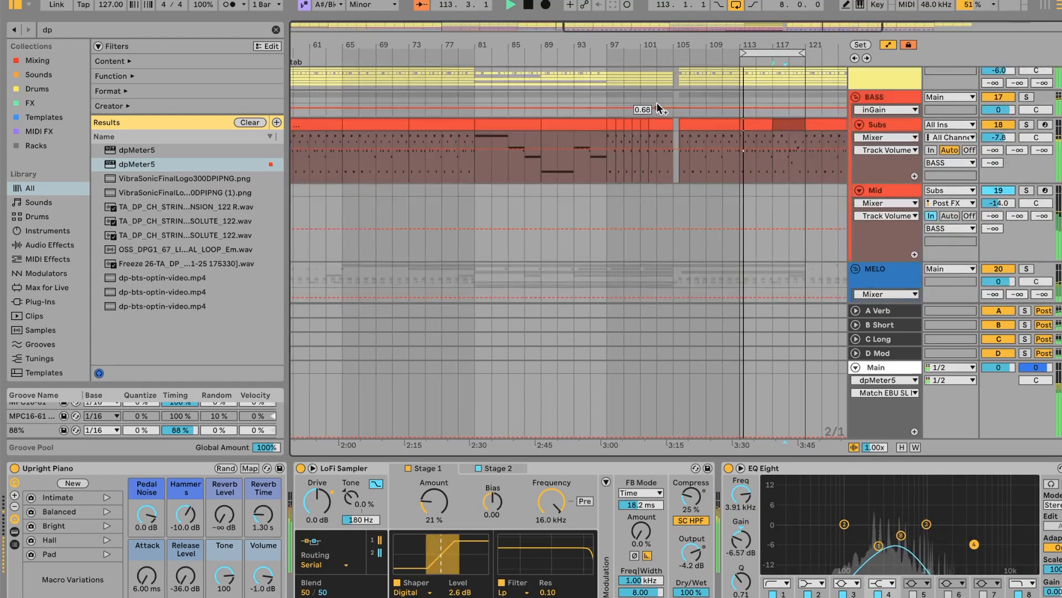
scroll(503, 123, "left", 10)
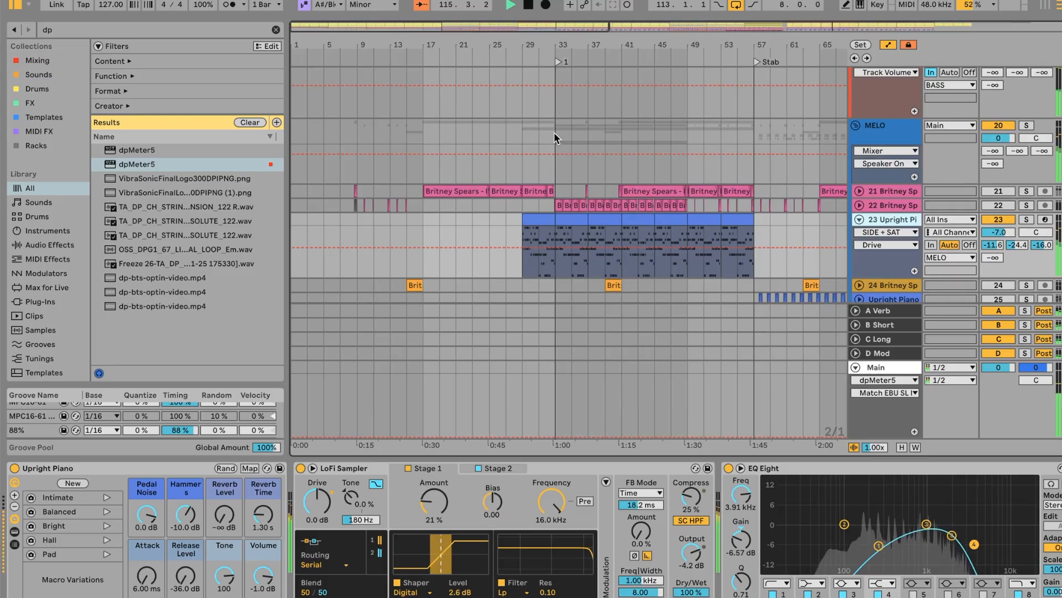
left_click(559, 133)
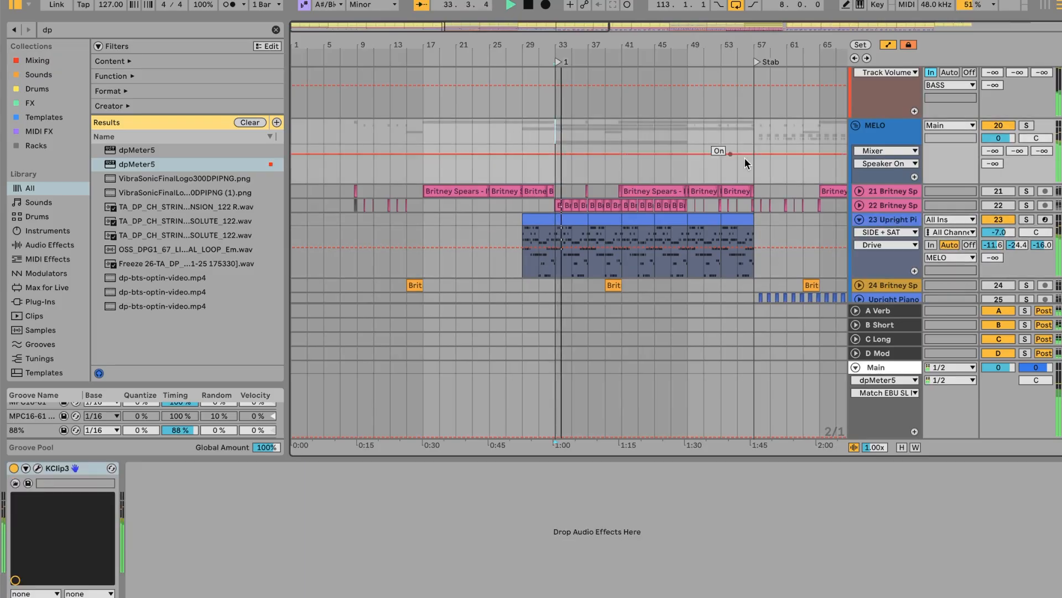
left_click(998, 191)
left_click(1000, 204)
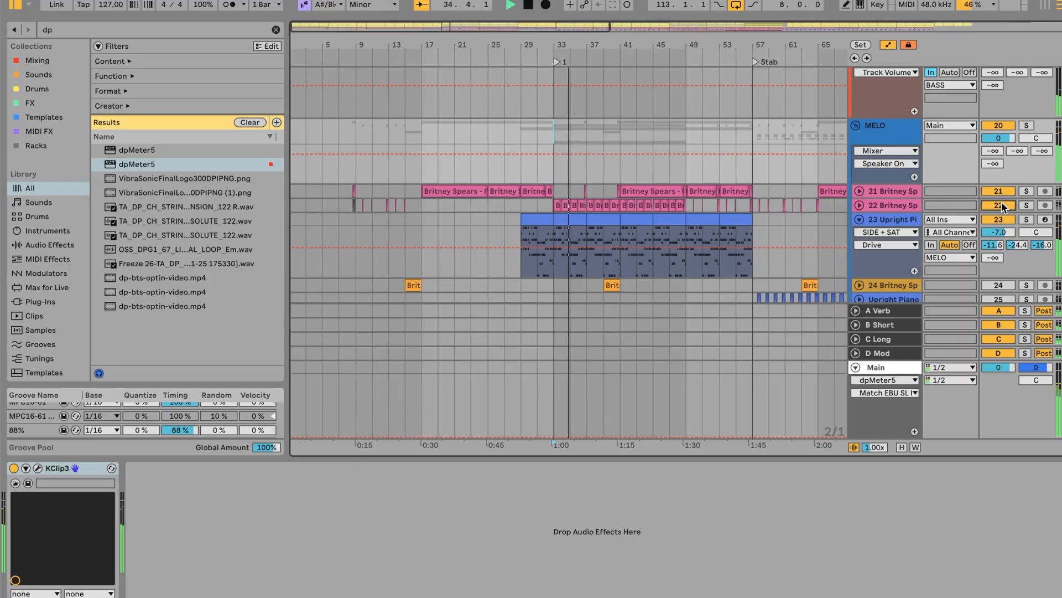
Step: Unfold vocal track 22 to view its devices, audition it in solo, clear the solo and fold it again
left_click(886, 206)
left_click(860, 205)
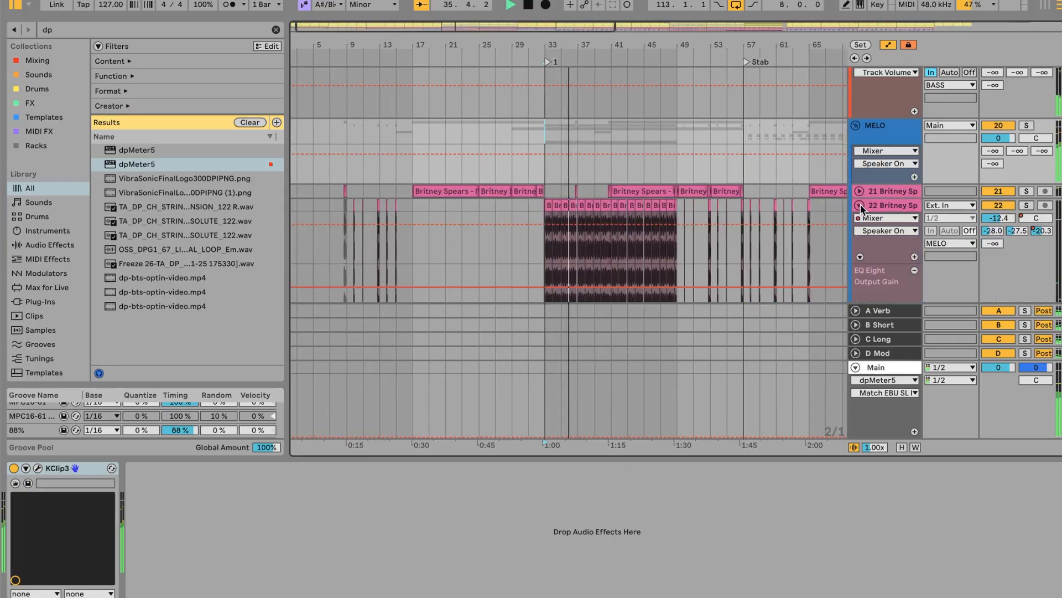
scroll(623, 233, "down", 1)
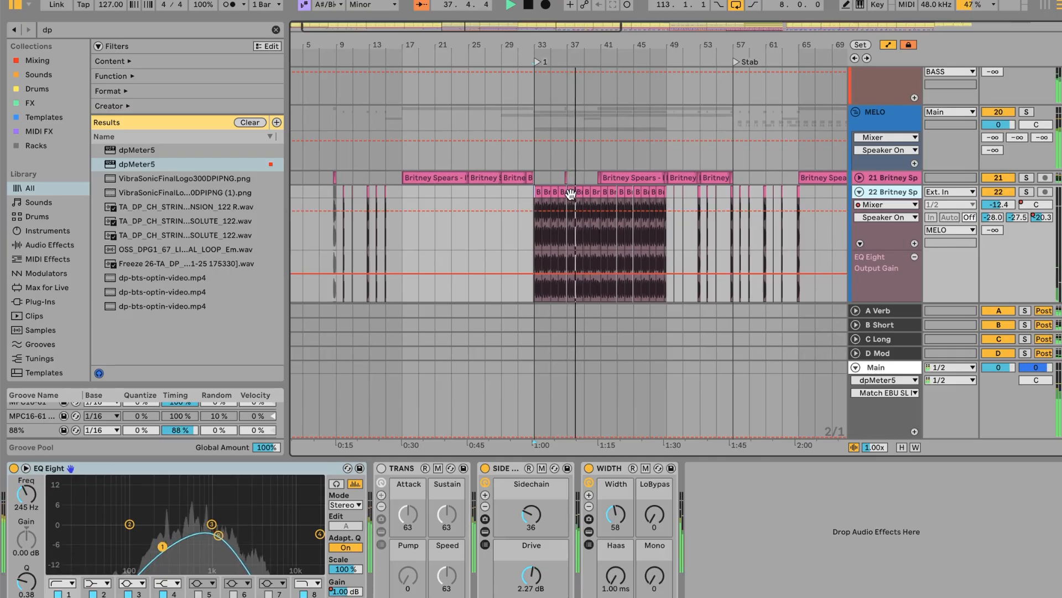
left_click(1026, 192)
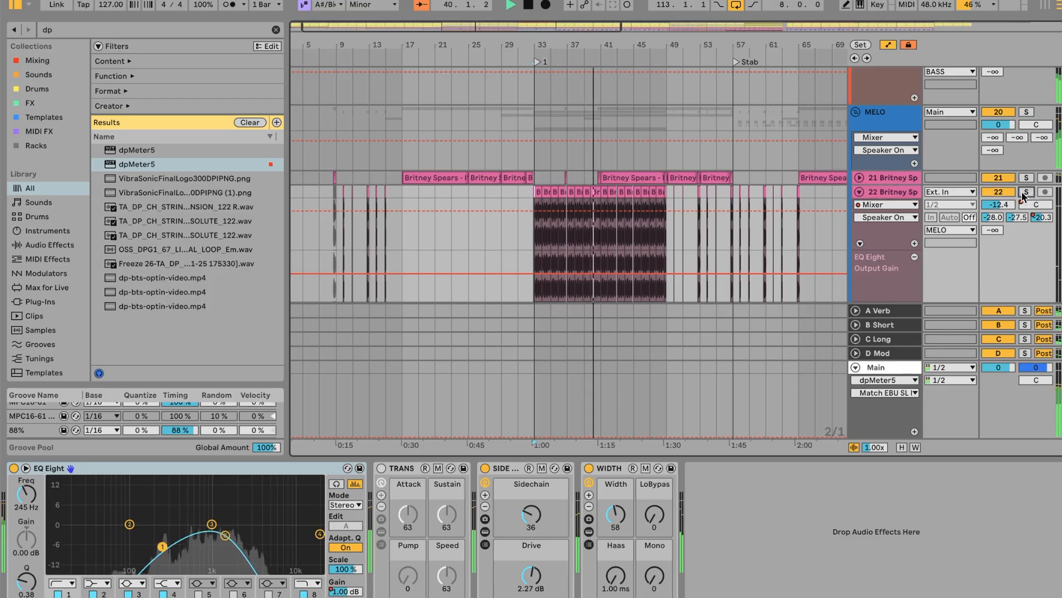
left_click(1027, 192)
left_click(858, 192)
Step: Examine how the MELO group's tracks are arranged across the section from bar 33 during playback
scroll(677, 208, "down", 1)
scroll(678, 208, "down", 4)
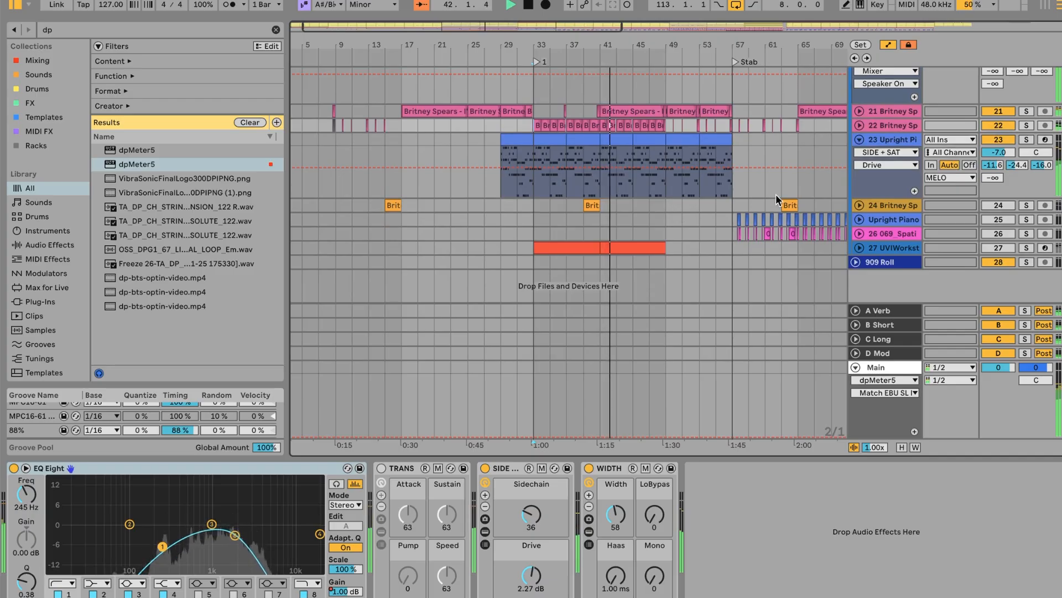
mouse_move(599, 169)
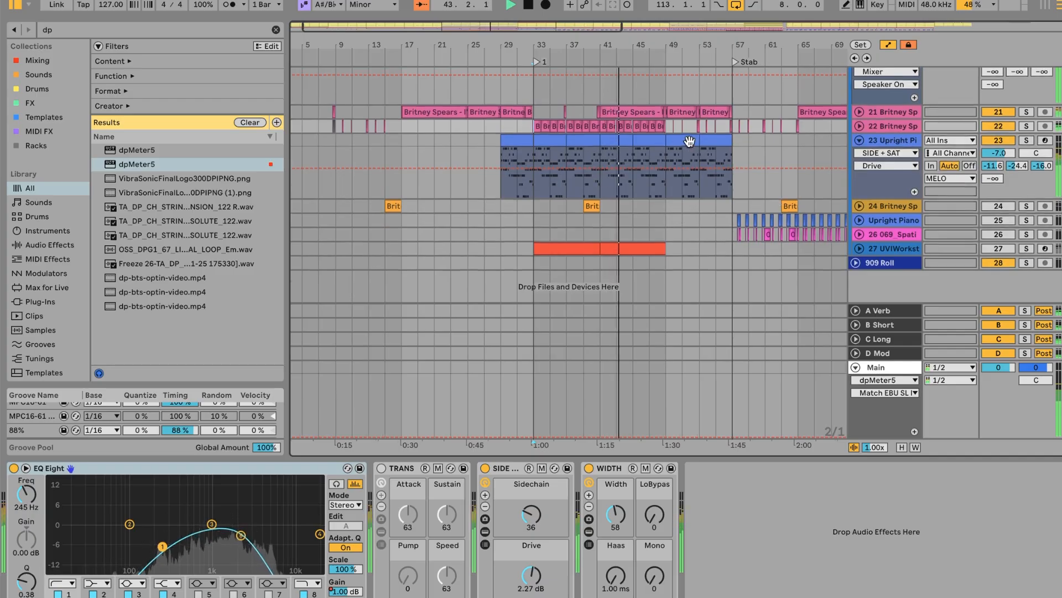
scroll(690, 146, "up", 10)
scroll(690, 143, "down", 8)
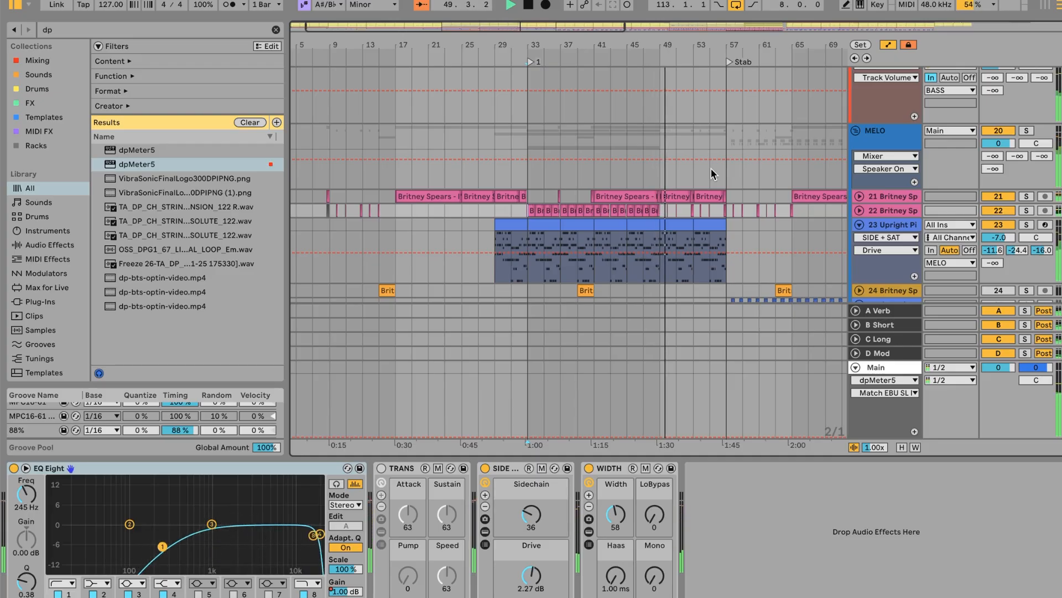
Step: Stop playback, check the arrangement section labels, and select the Upright Piano clip at bar 49
scroll(711, 169, "right", 10)
left_click(457, 215)
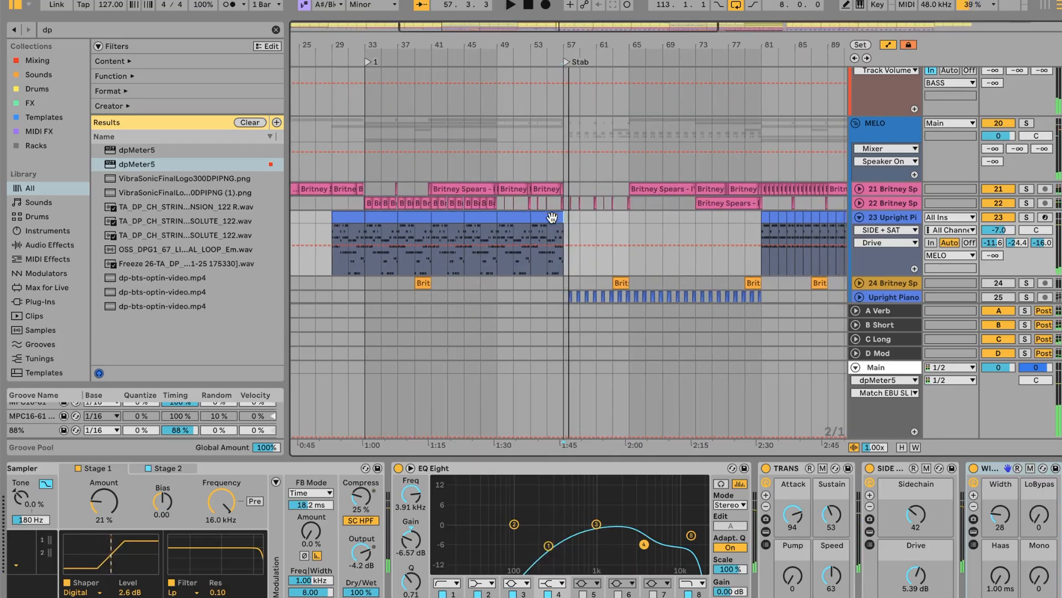
scroll(550, 226, "up", 10)
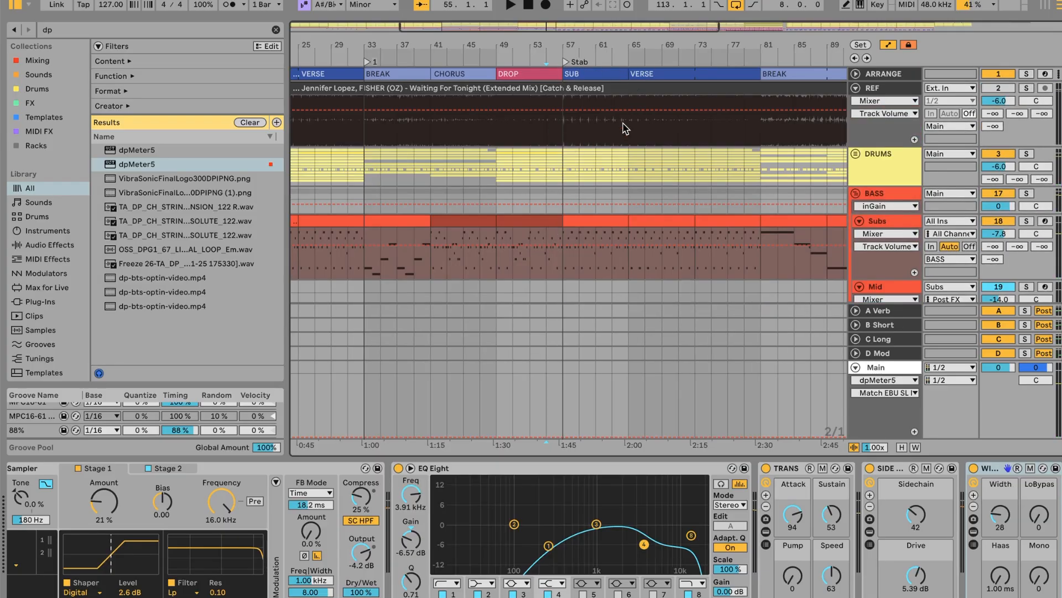
scroll(624, 124, "down", 10)
left_click(511, 136)
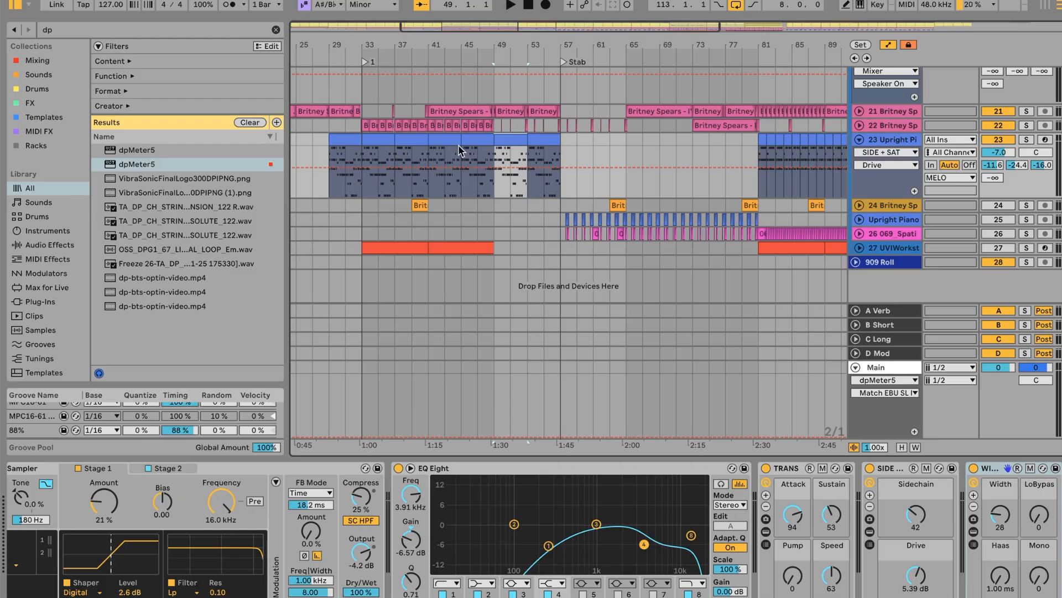
Step: Unfold and activate the Upright Piano track 25, and play the arrangement from bar 55 into the Stab section
right_click(906, 138)
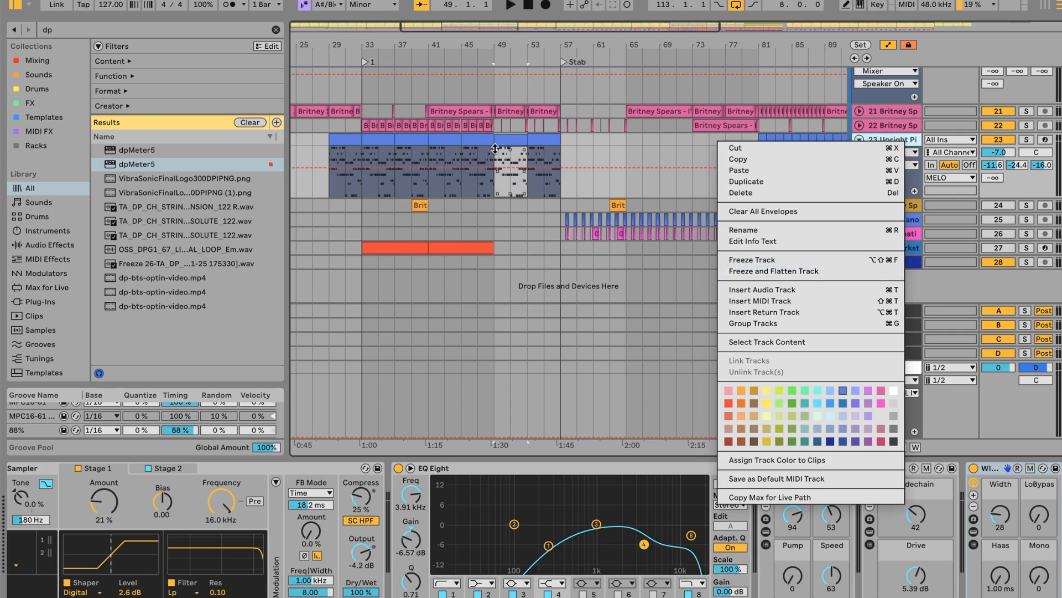
left_click(554, 144)
left_click(862, 219)
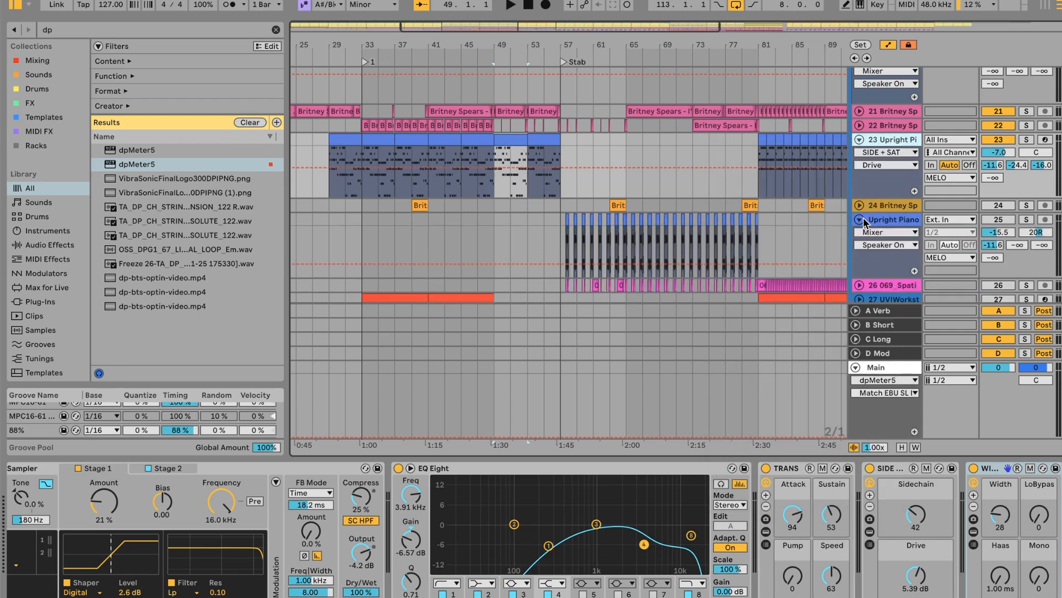
left_click_drag(601, 42, 601, 71)
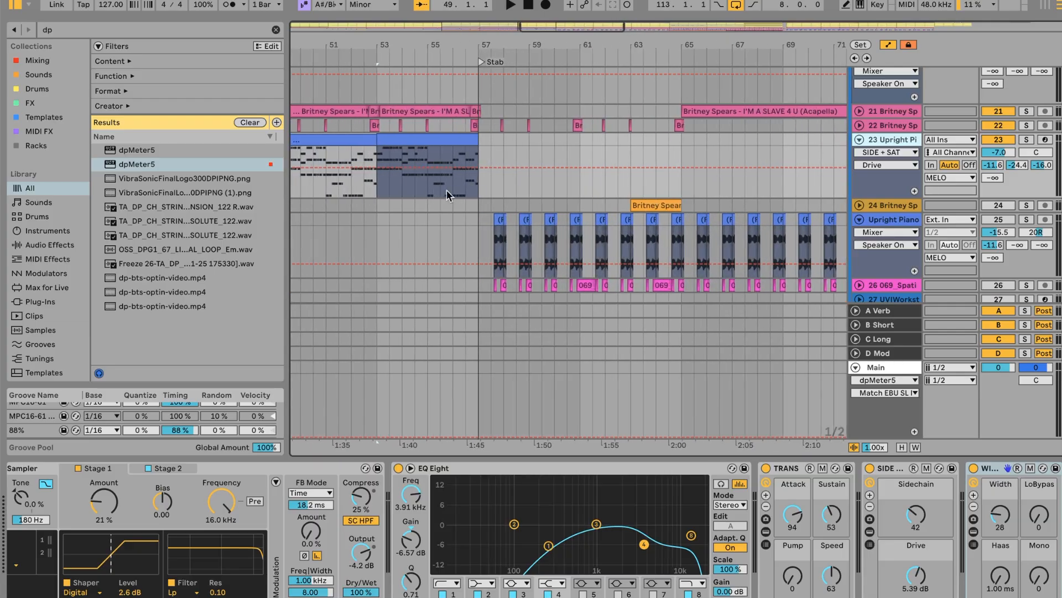
left_click(432, 187)
key("space")
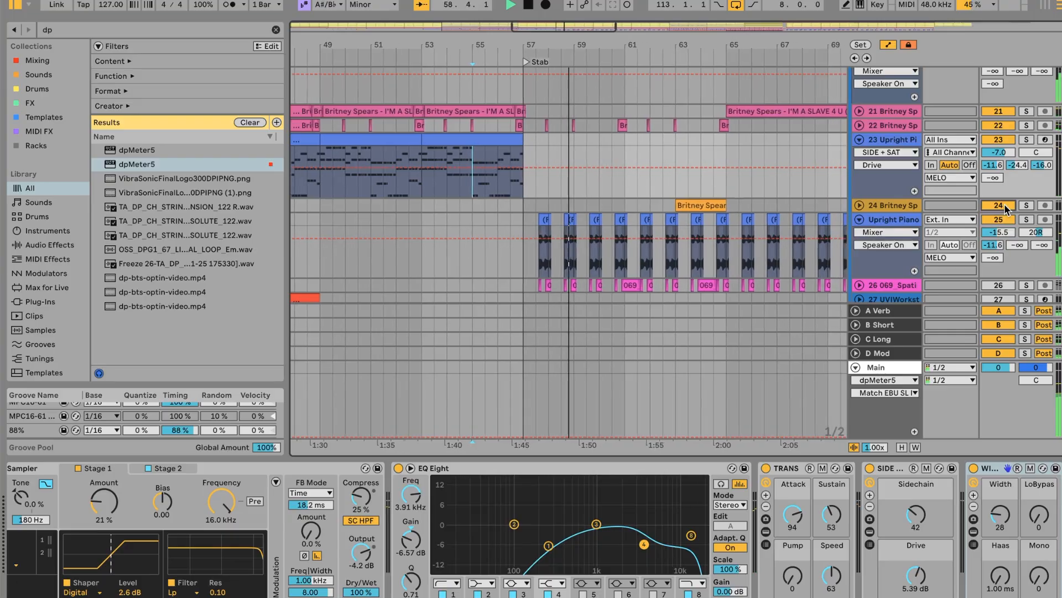
Step: Loop the four bars from bar 61 to bar 65 and deactivate vocal track 24
left_click_drag(509, 136, 707, 145)
left_click(596, 140)
key("ctrl+l")
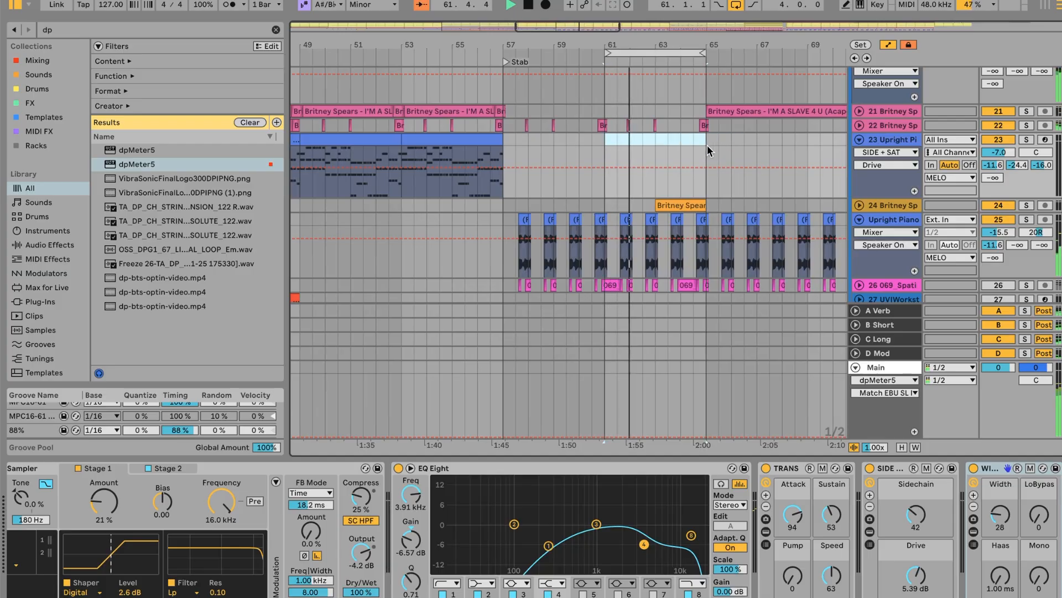
left_click(984, 206)
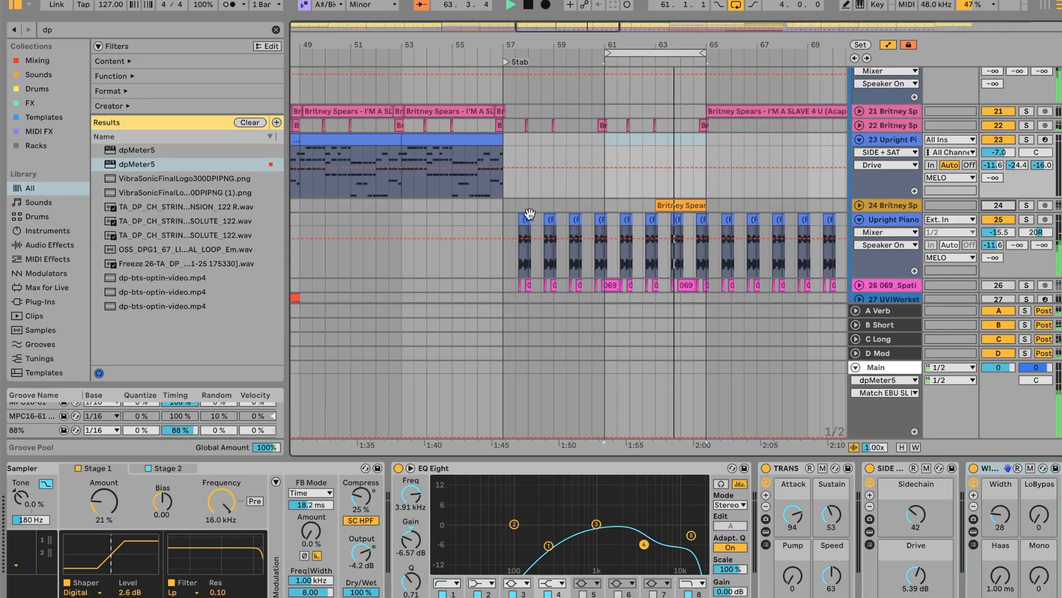
Step: Inspect the Upright Piano clips near bar 57 and review track 25's device chain from Shifting Grit to WIDTH
left_click_drag(518, 44, 595, 168)
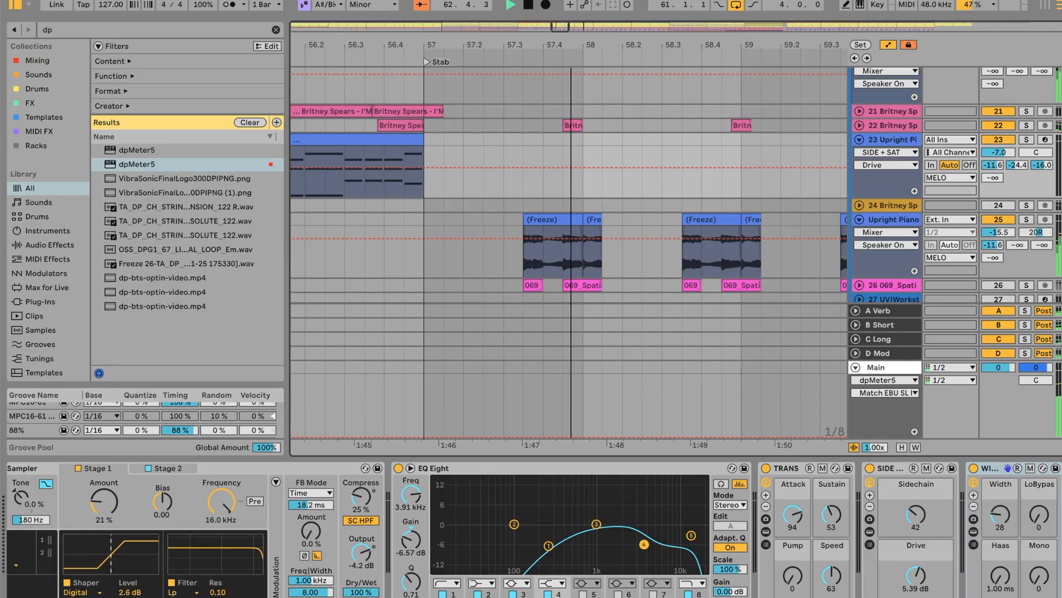
key("minus")
left_click(897, 220)
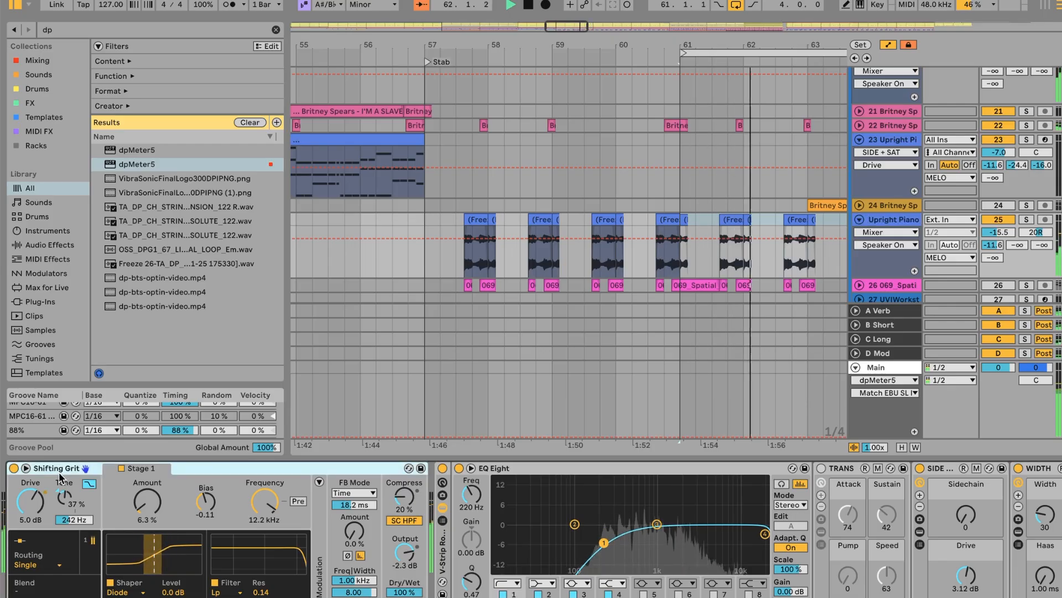
scroll(60, 476, "right", 5)
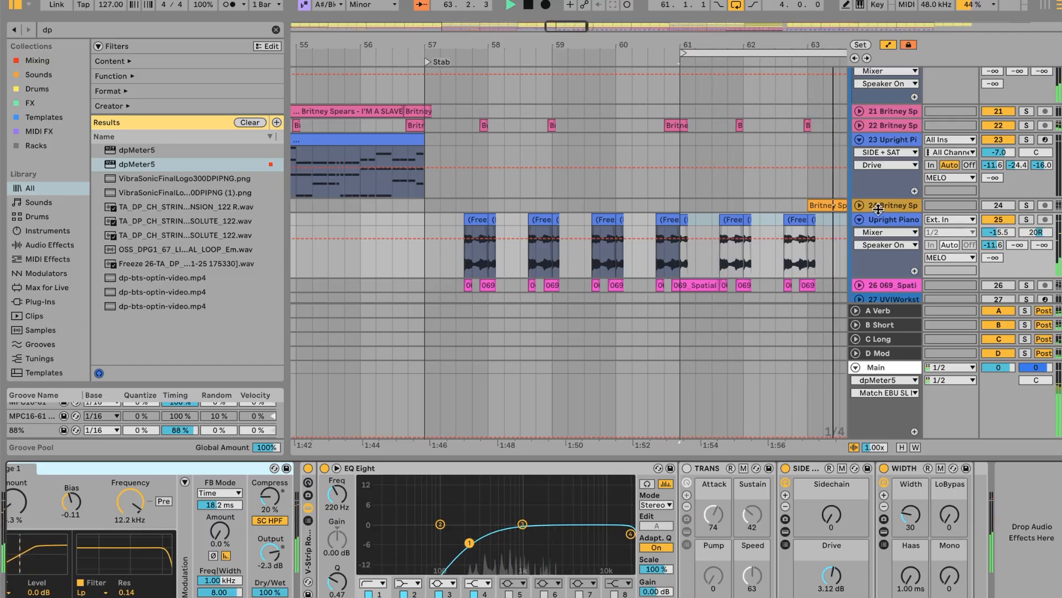
Step: Unfold track 26, the 069 Spatial stab, and activate it during the loop
scroll(879, 209, "down", 3)
left_click(859, 233)
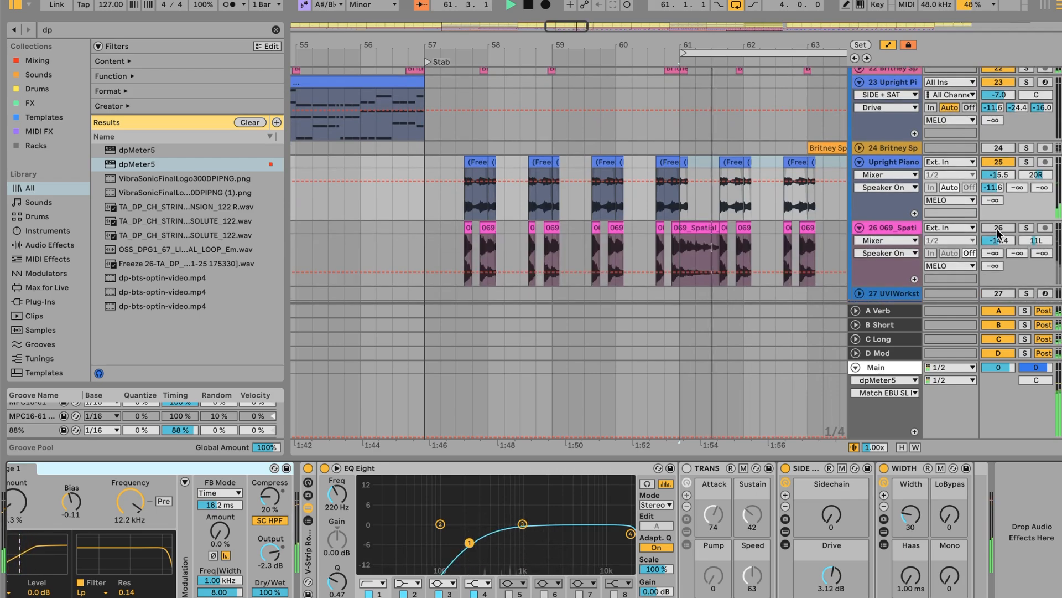
left_click(999, 231)
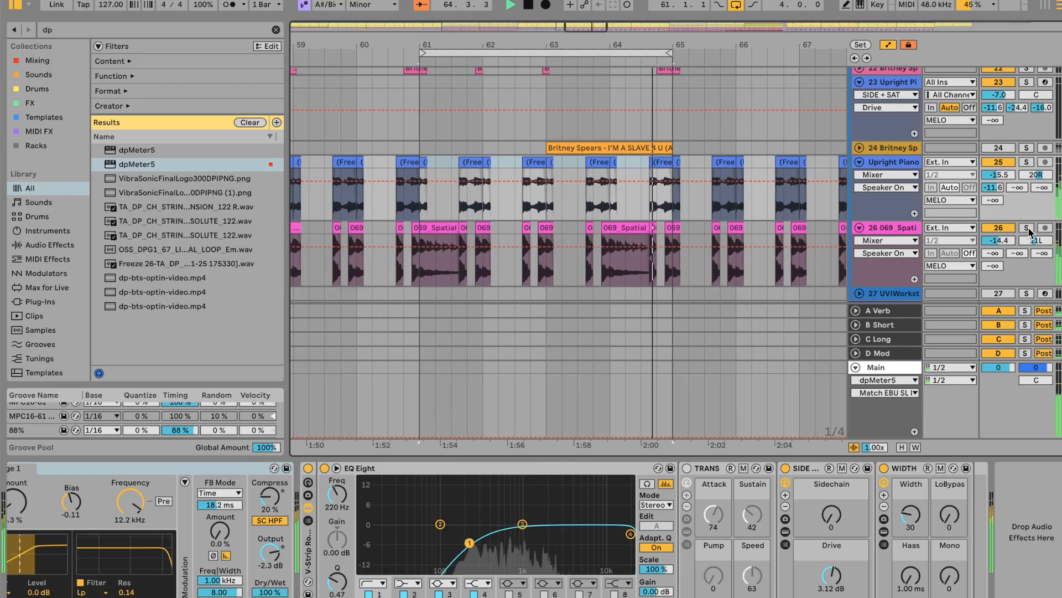
Step: Audition the 069 Spatial track in solo, alone and together with Upright Piano track 25, clearing the solos after each listen
left_click(1027, 230)
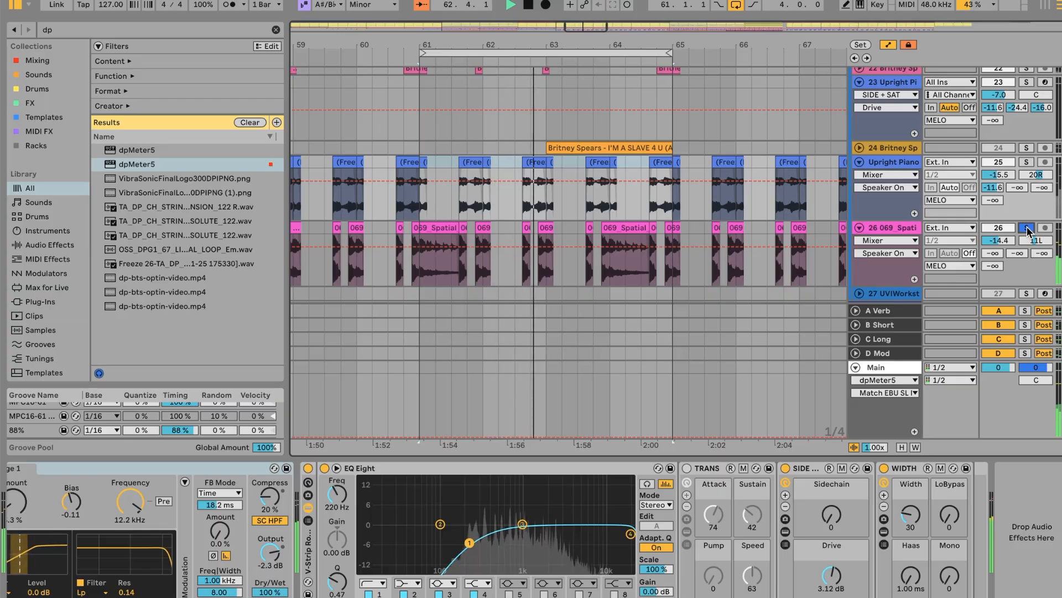
left_click(1027, 162)
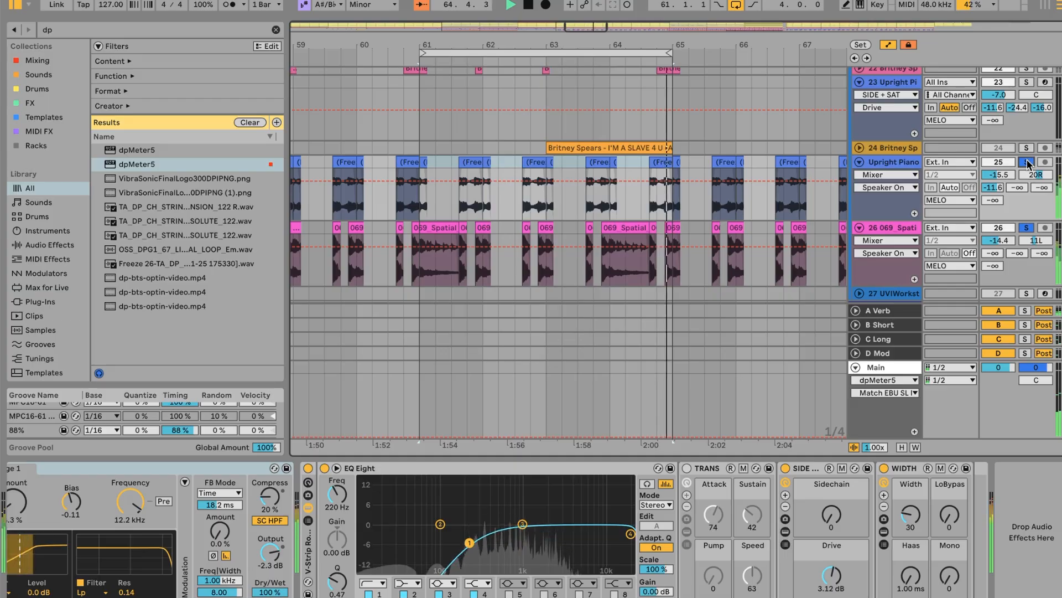
left_click(1027, 162)
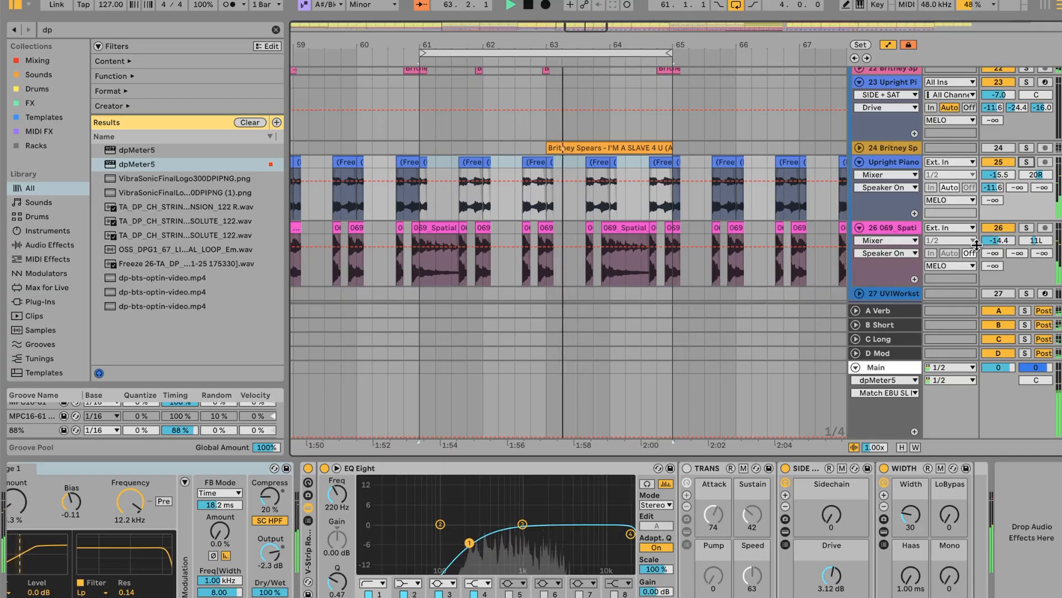
left_click(1026, 228)
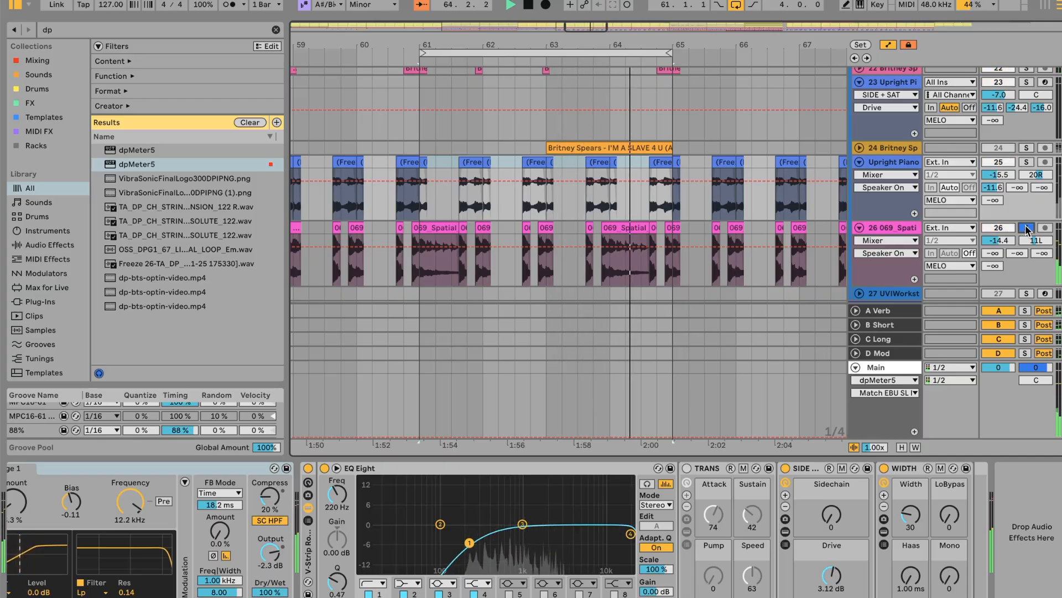
left_click(1026, 228)
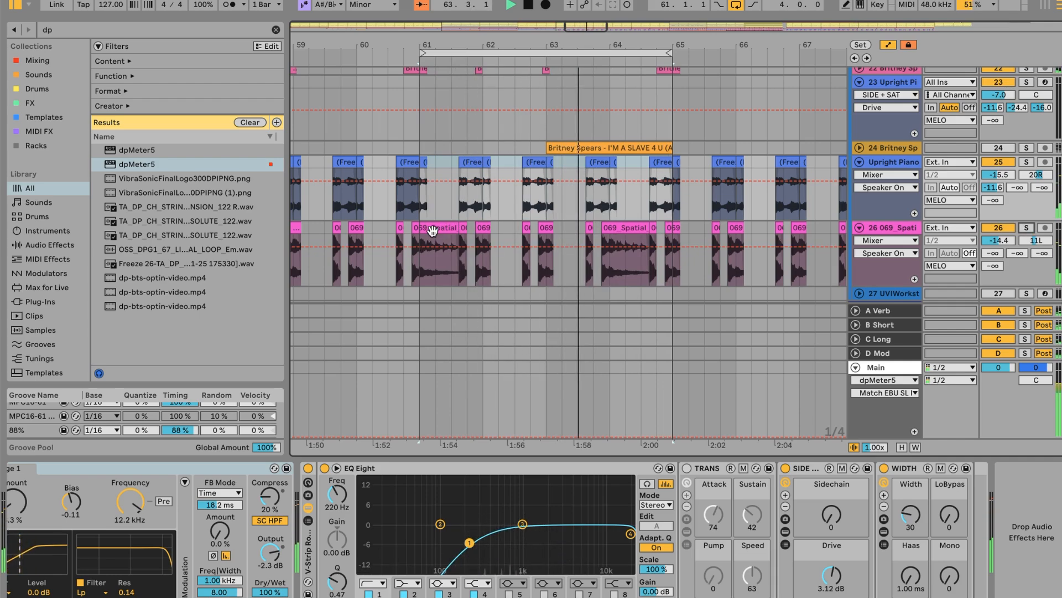
Step: Select the 069 Spatial track at bar 61 and examine its device chain and the surrounding MELO clips
scroll(576, 209, "left", 5)
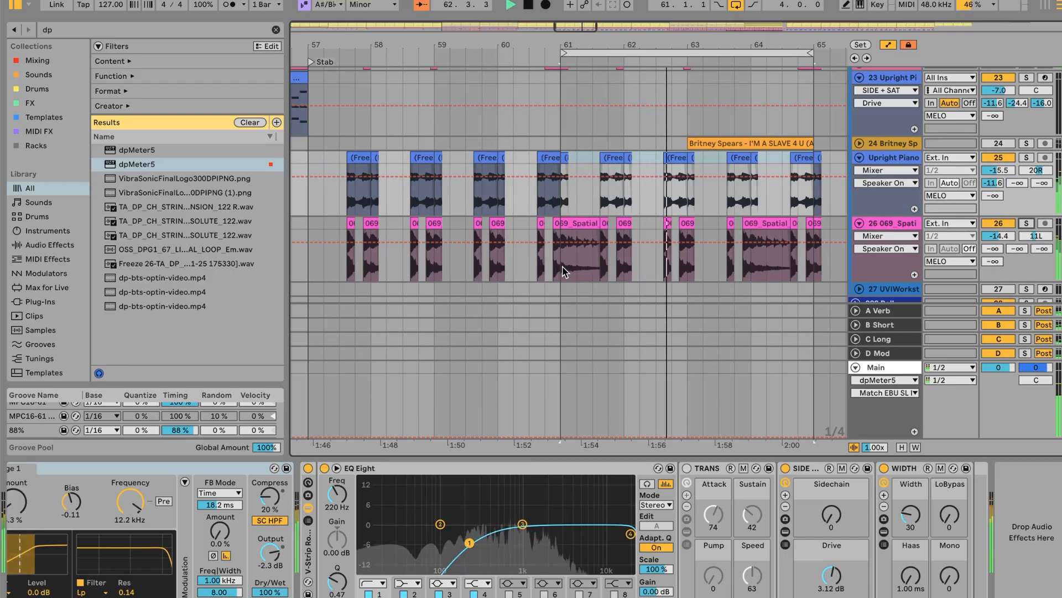
left_click(572, 283)
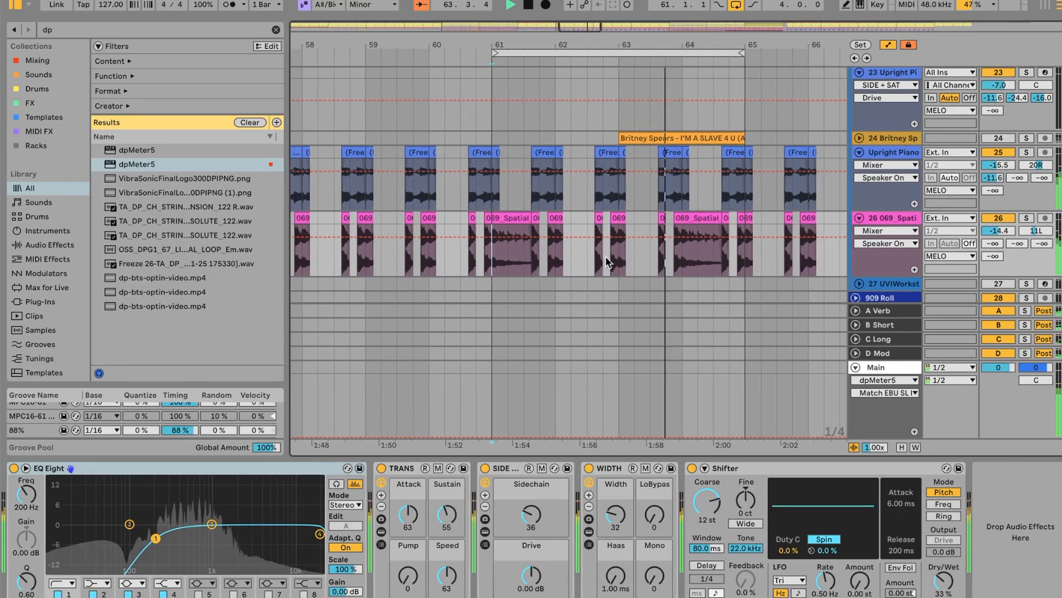
scroll(774, 222, "up", 1)
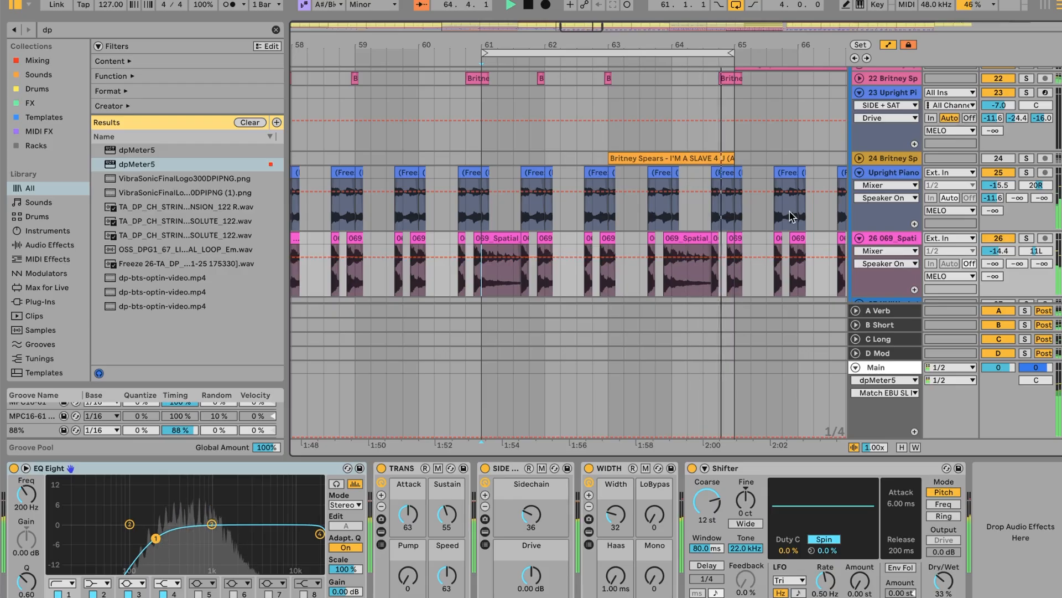
scroll(790, 216, "up", 1)
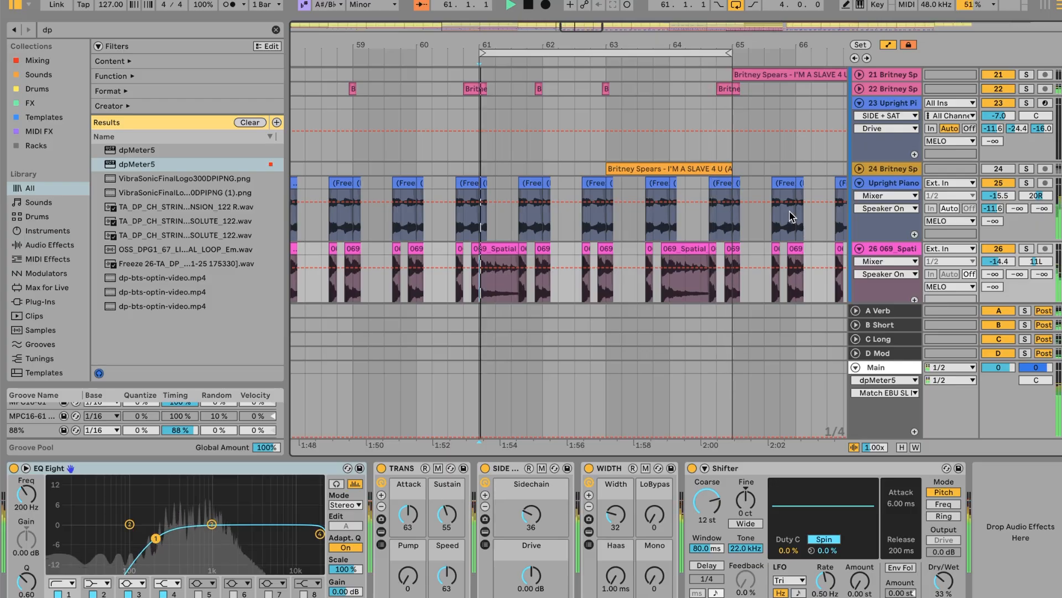
scroll(789, 211, "down", 1)
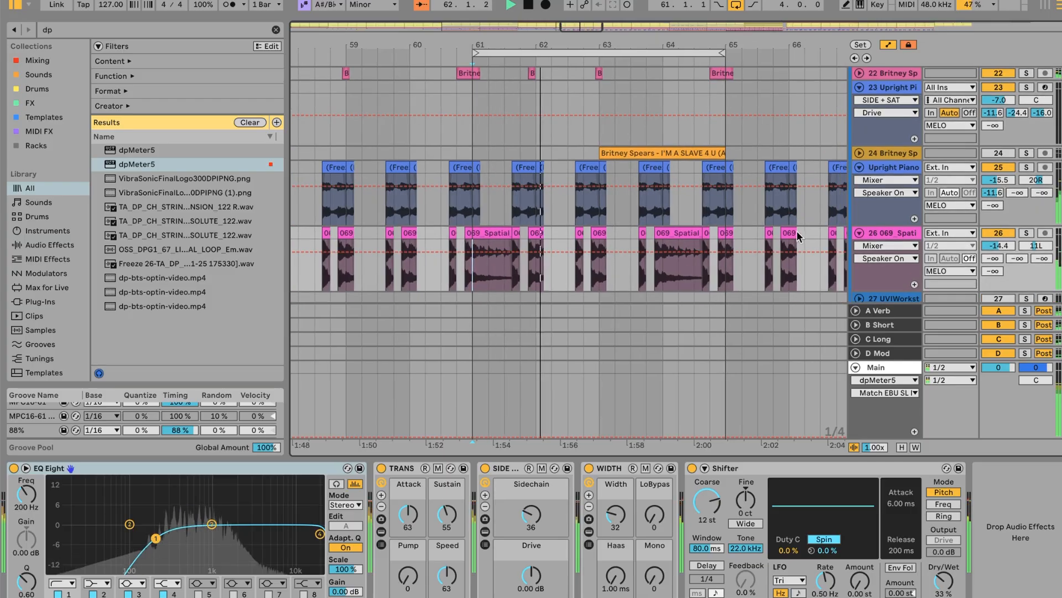
Step: Fold tracks 26 and 25, unfold vocal track 24, and select its clip at bar 63
left_click(859, 233)
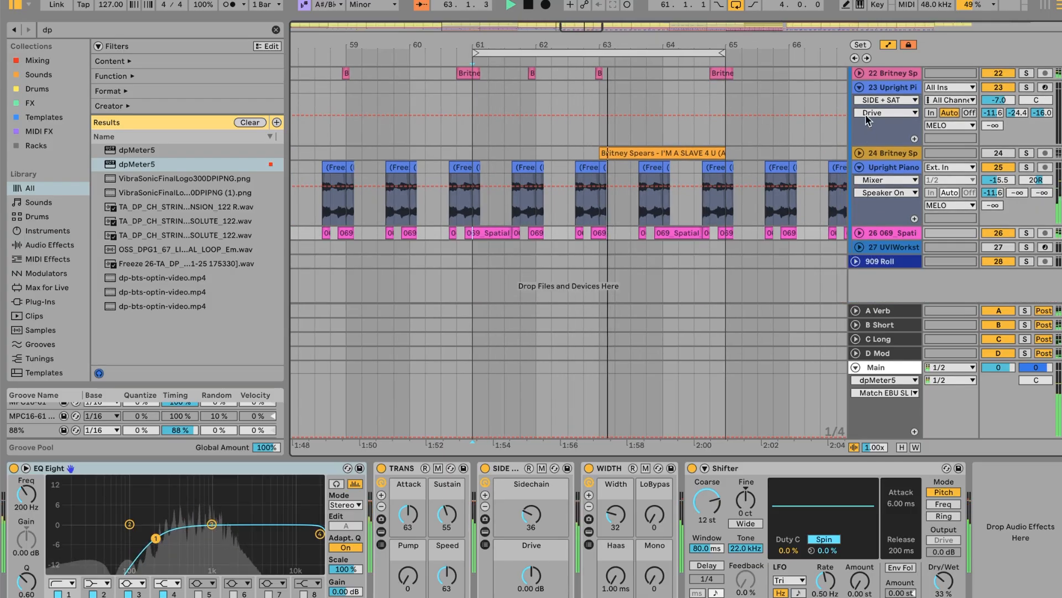
left_click(859, 168)
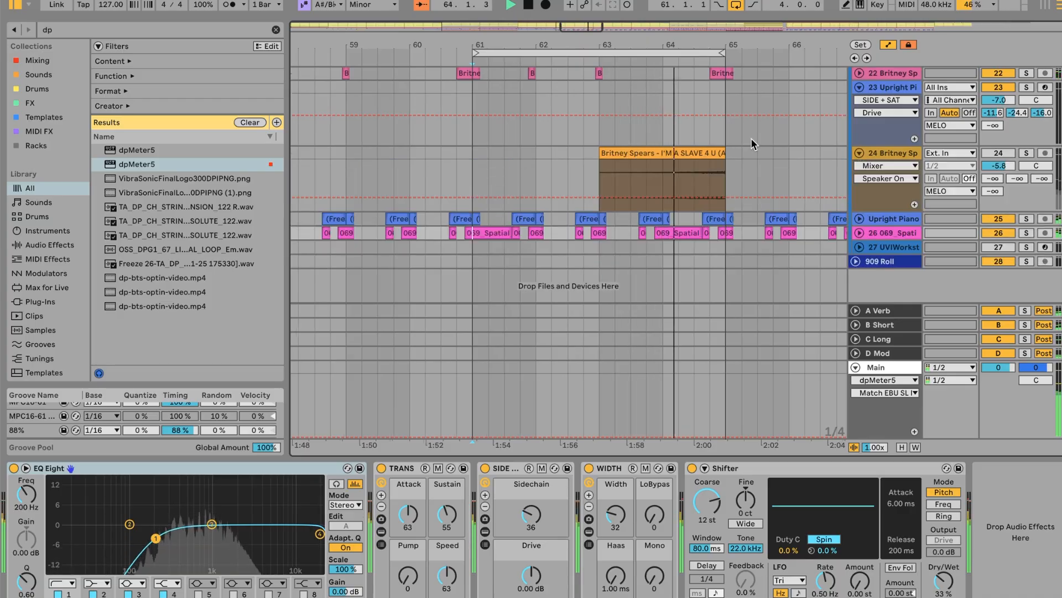
scroll(751, 138, "up", 10)
scroll(727, 145, "down", 10)
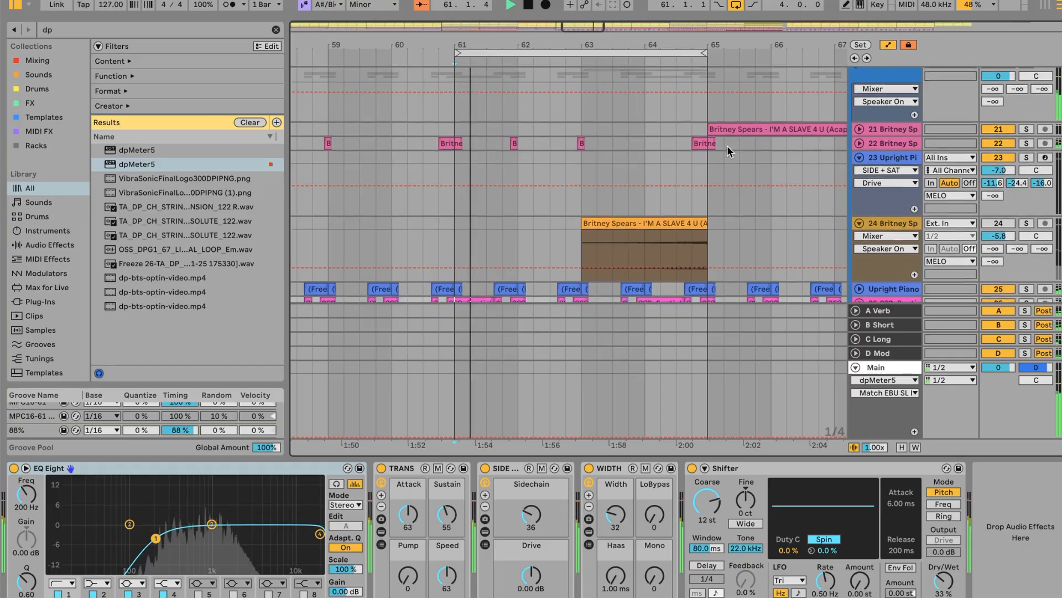
left_click(672, 223)
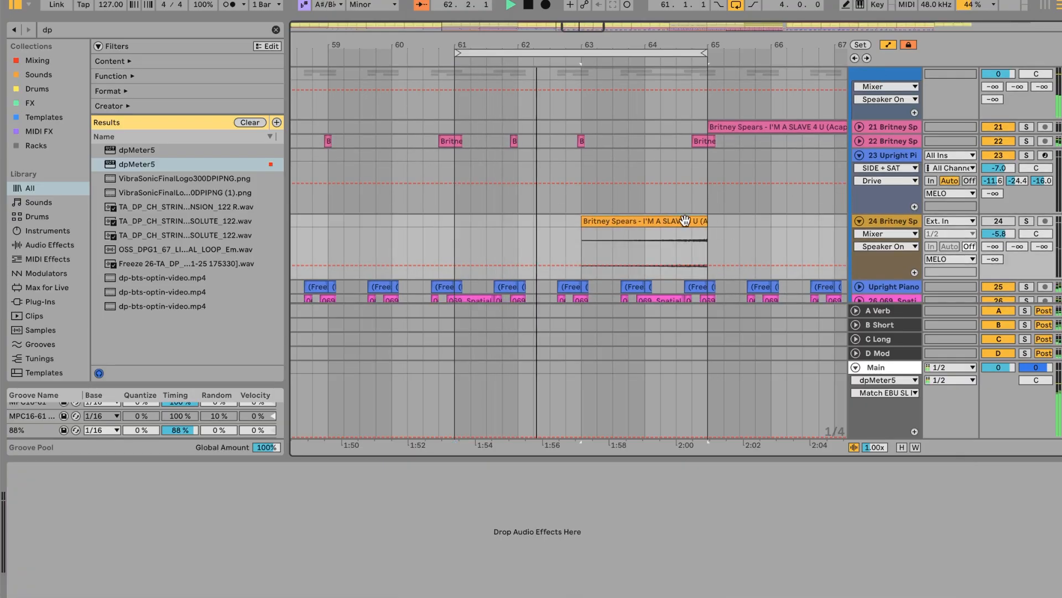
Step: Activate vocal track 24, audition it in solo, and clear the solo
left_click(988, 221)
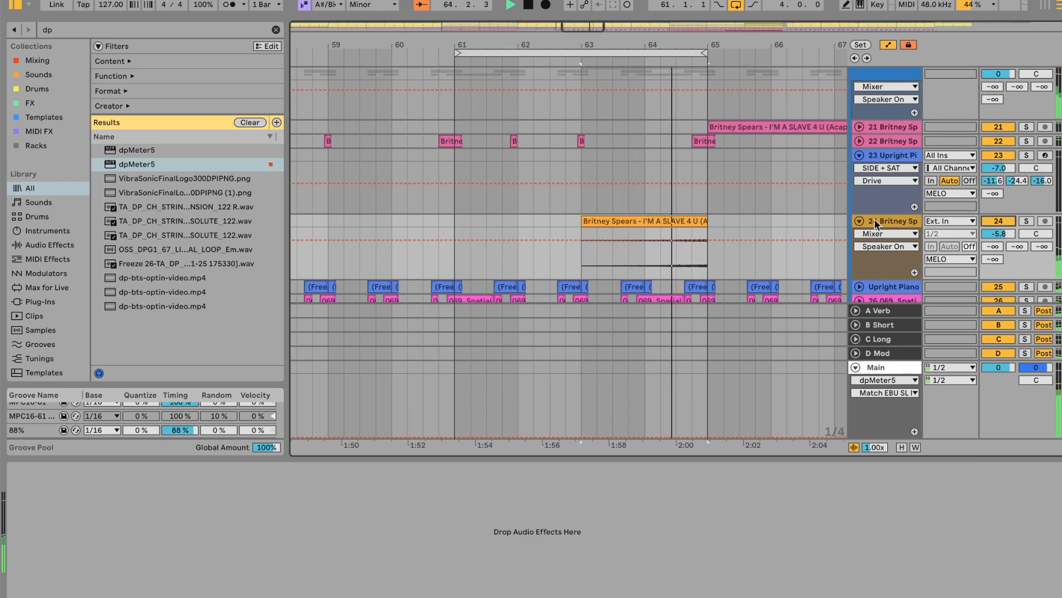
left_click(1028, 221)
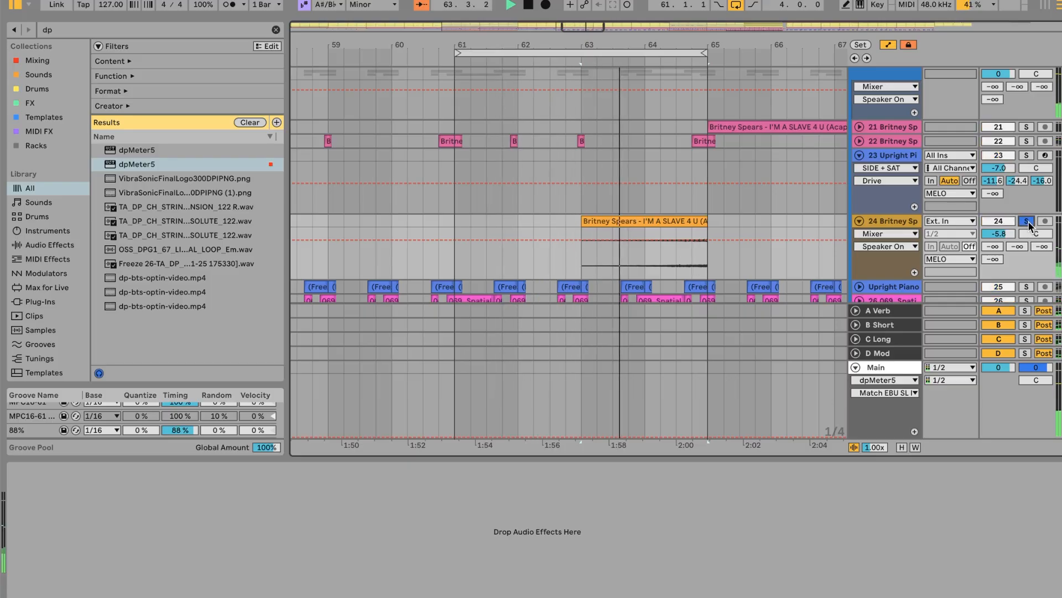
left_click(1028, 221)
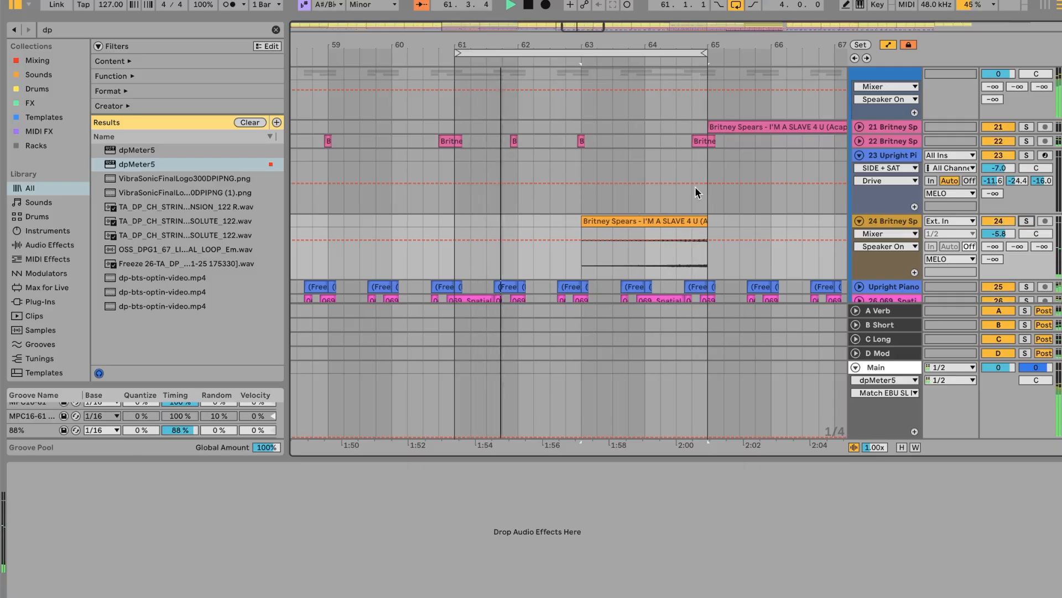
Step: Unfold vocal track 21 and select the start of its clip at bar 65 to view the track's devices
scroll(675, 127, "up", 2)
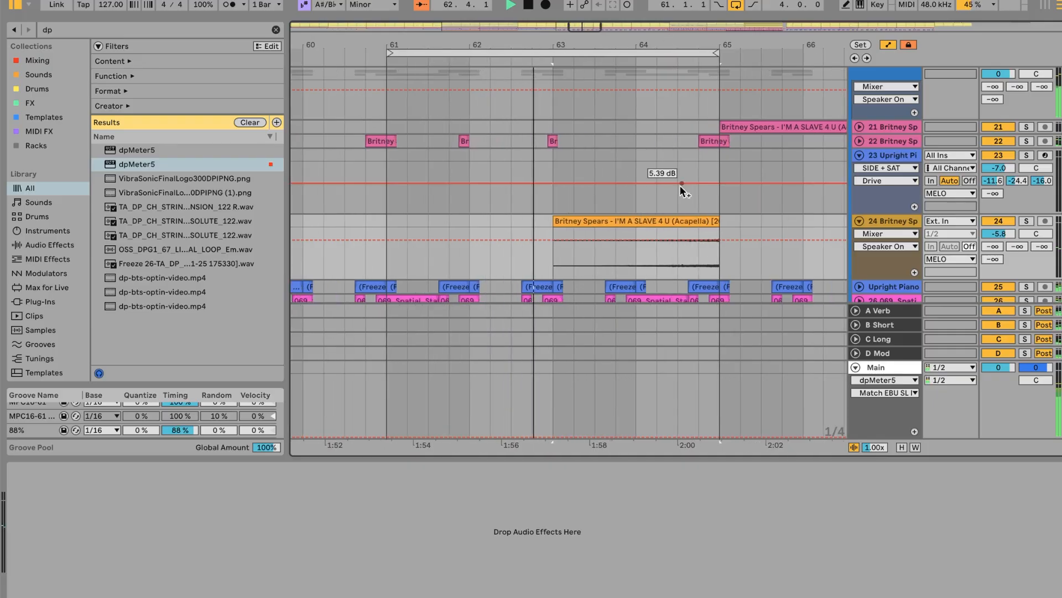
scroll(681, 186, "up", 2)
scroll(681, 192, "down", 2)
scroll(683, 192, "up", 2)
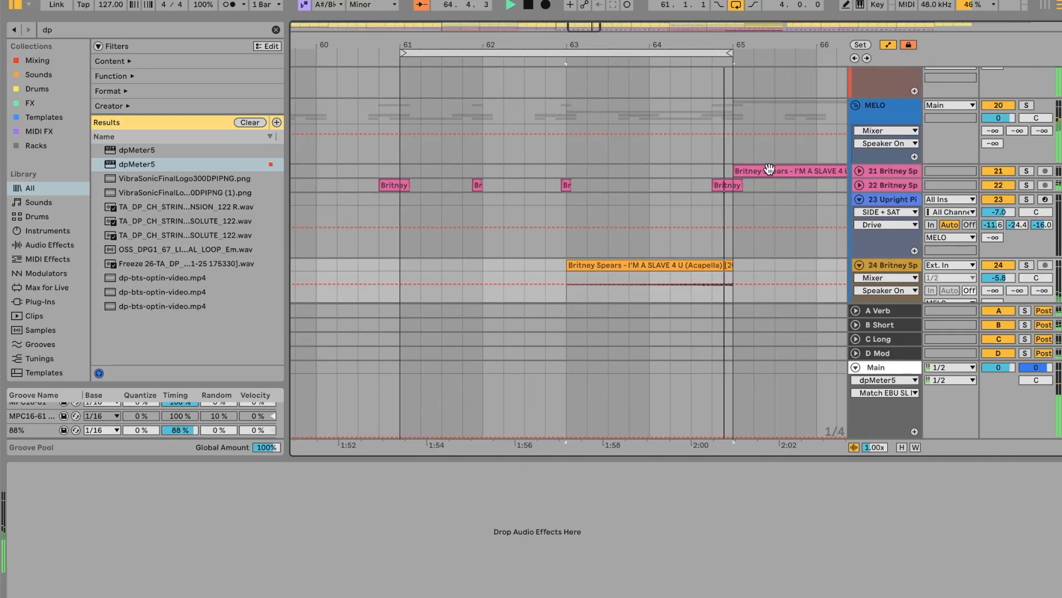
left_click(860, 171)
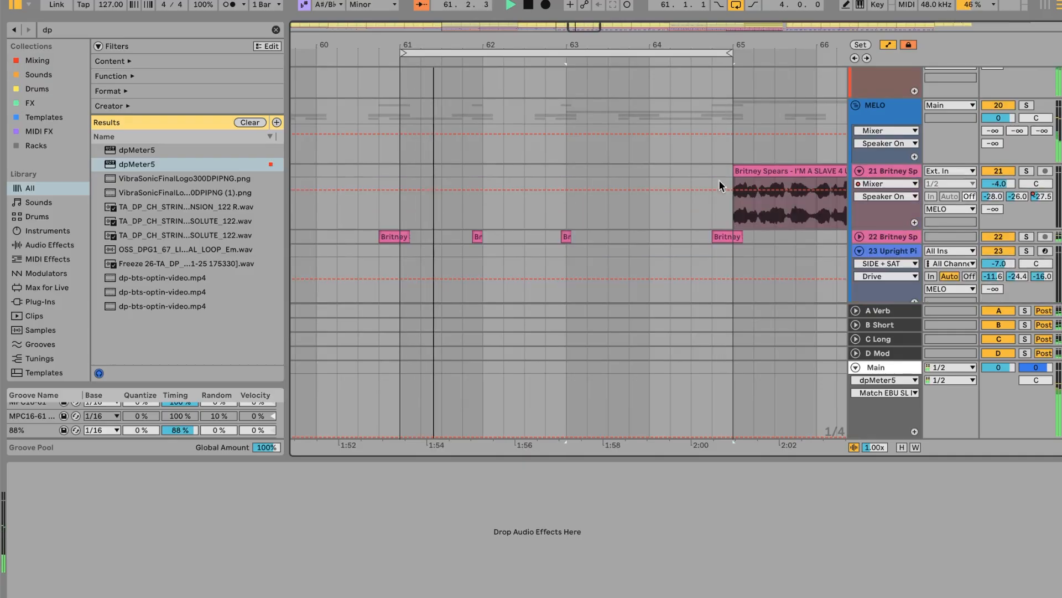
left_click(730, 219)
left_click_drag(742, 216, 748, 217)
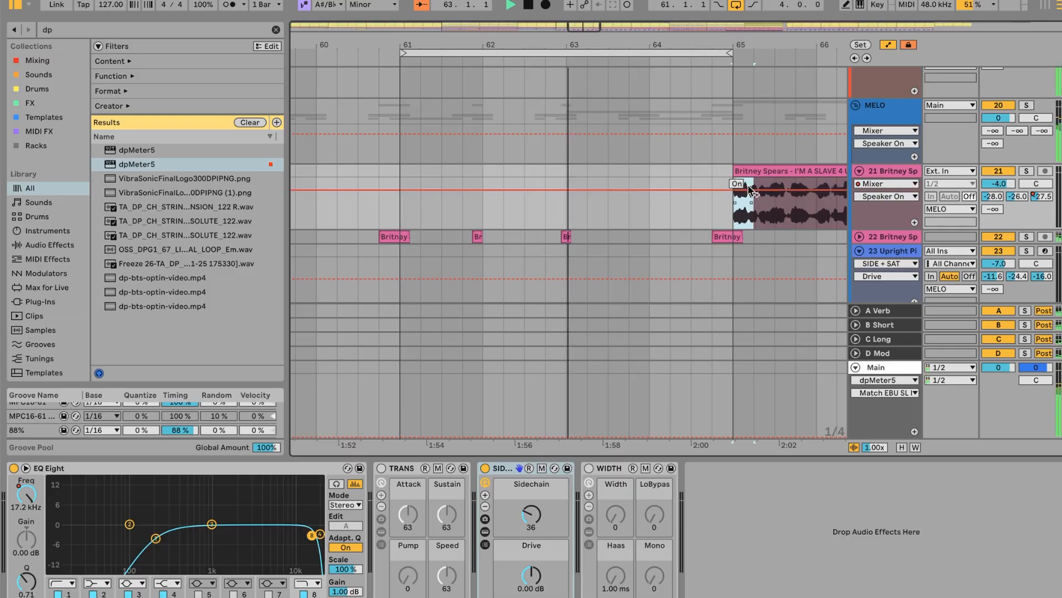
Step: Return to vocal track 24's clip at bar 63 and toggle the arrangement loop
scroll(748, 215, "down", 5)
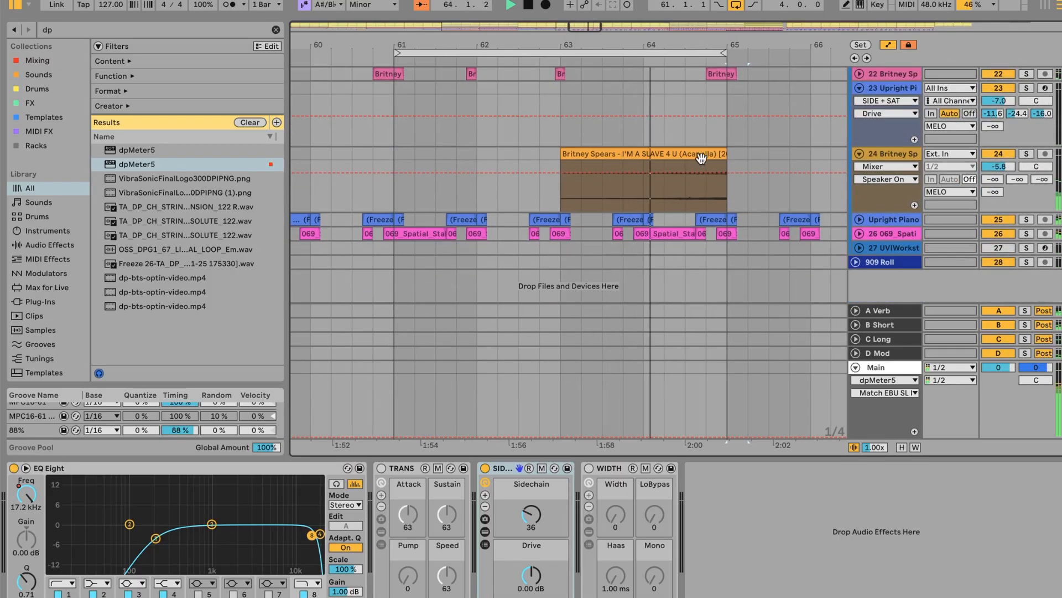
scroll(753, 160, "up", 1)
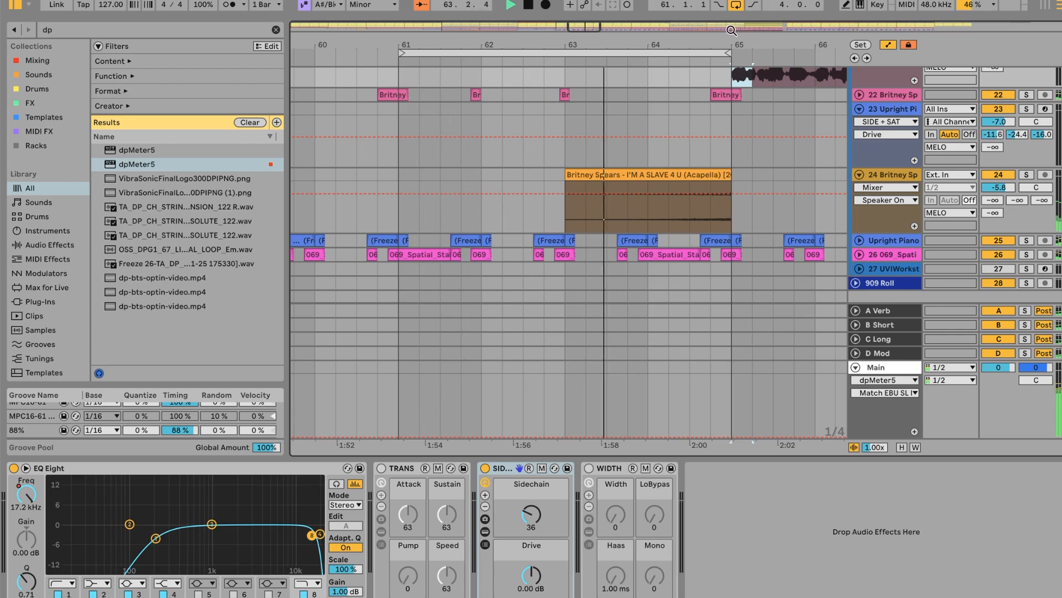
left_click(737, 7)
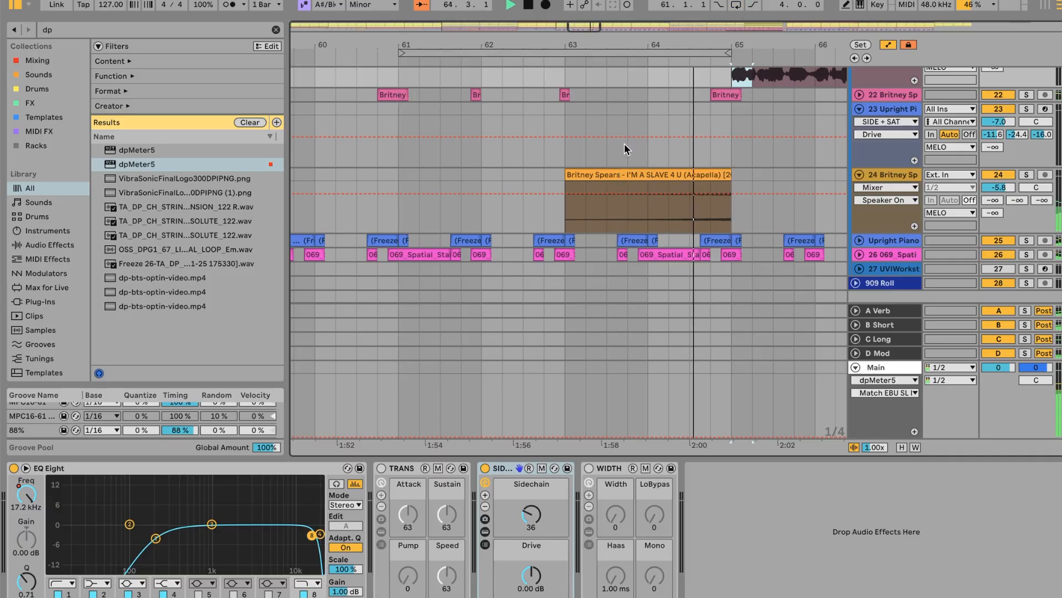
Step: Replay the section from bar 63 with vocal track 21 deactivated, and select the arrangement loop spanning bars 61 to 65
scroll(816, 117, "up", 3)
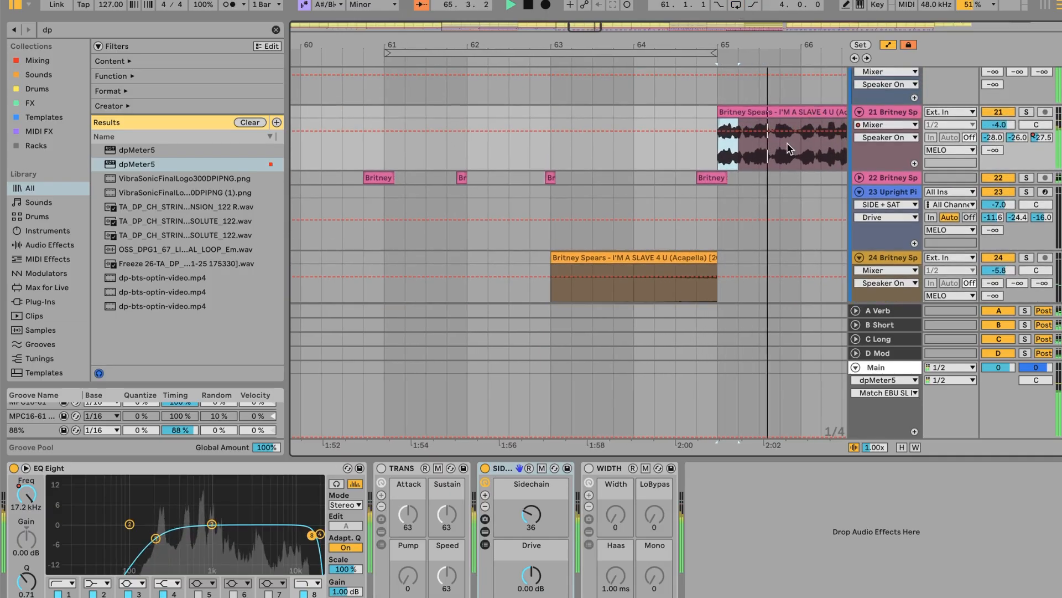
left_click(551, 93)
left_click(386, 128)
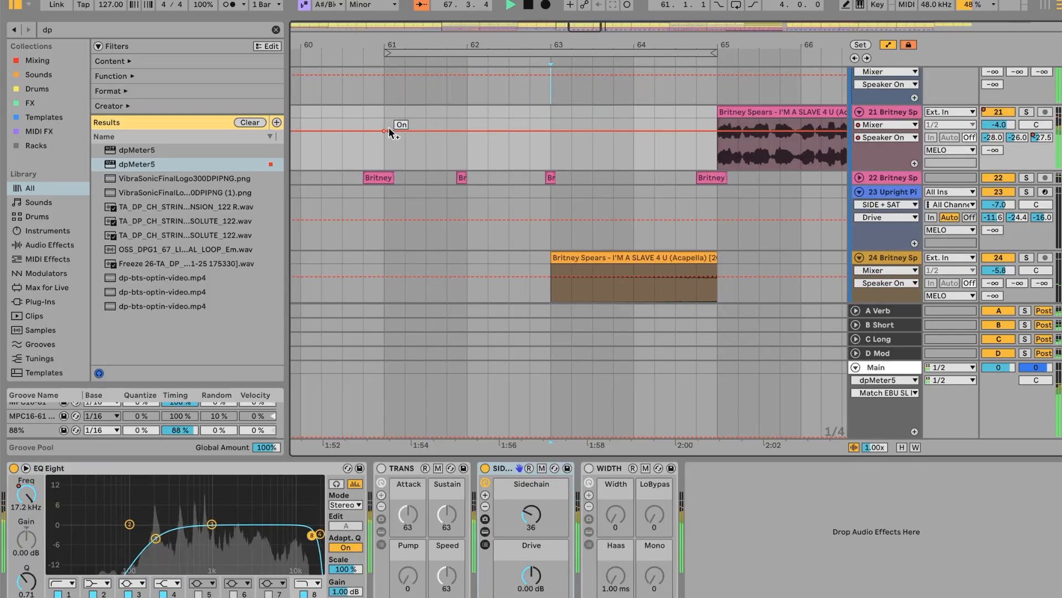
key("space")
key("space")
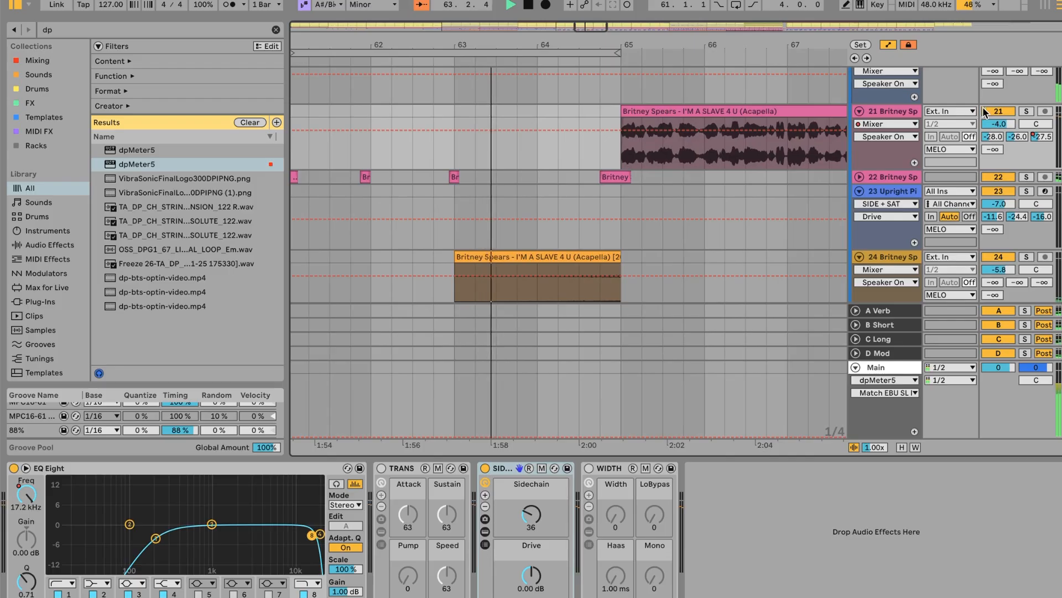
left_click(580, 53)
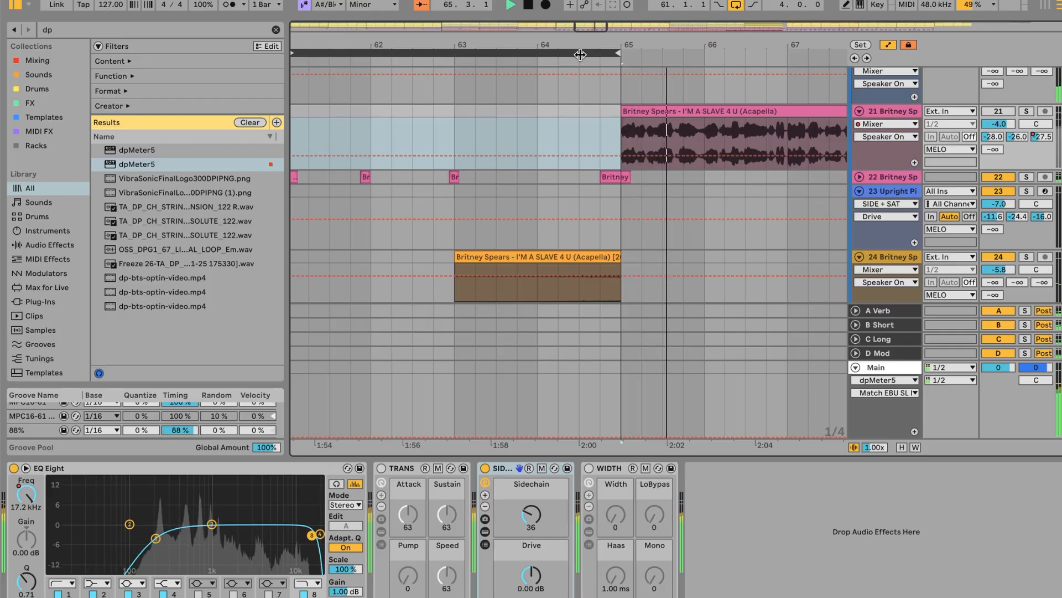
Step: Unfold UVIWorkstation track 27 and set the playback position at the start of its clip at bar 81
scroll(626, 75, "down", 5)
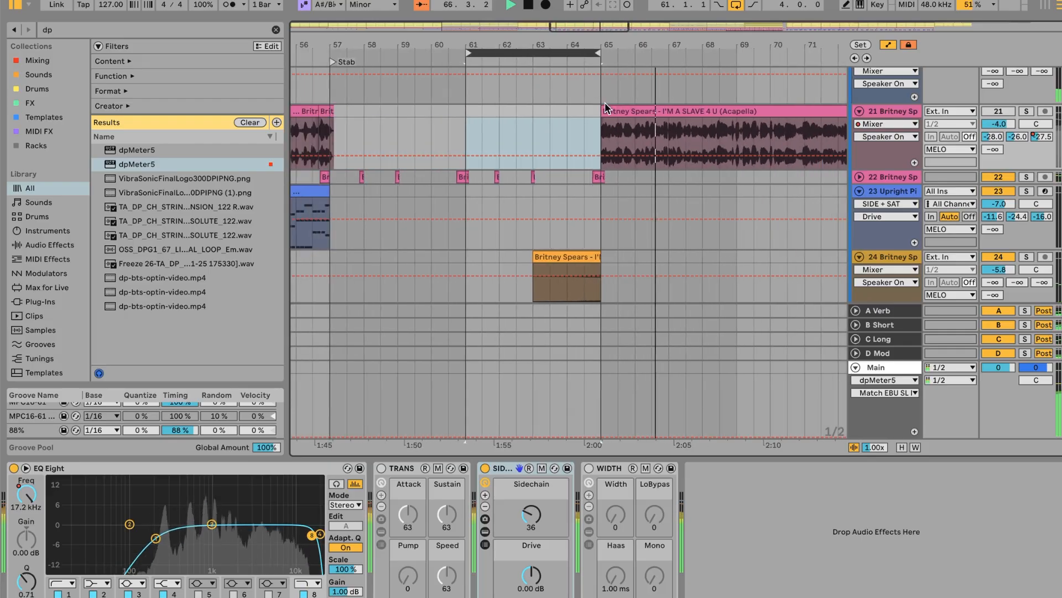
scroll(605, 107, "down", 3)
scroll(522, 155, "up", 4)
scroll(522, 155, "up", 5)
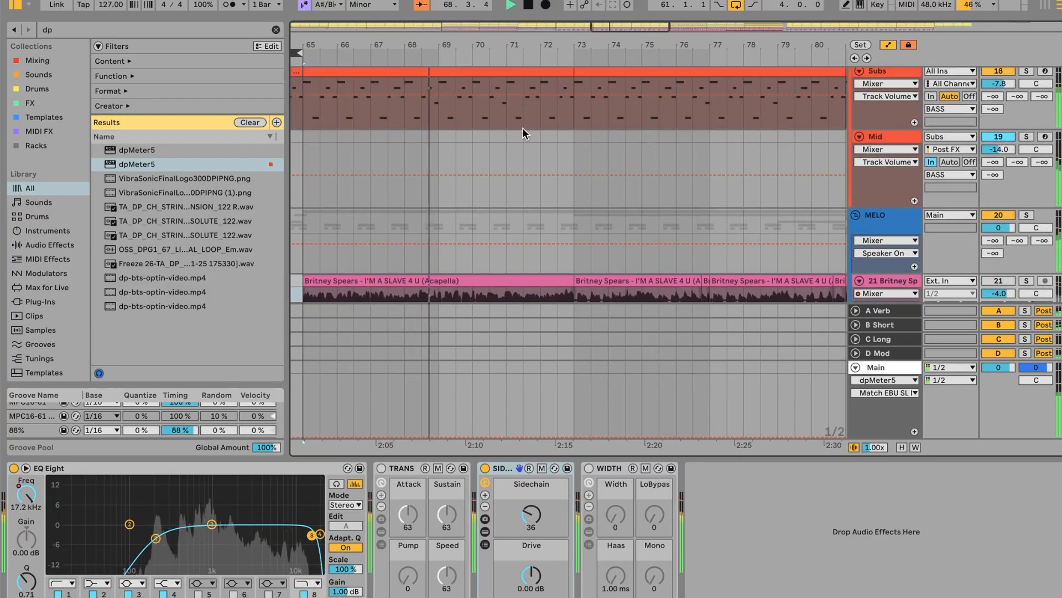
scroll(526, 128, "down", 3)
scroll(565, 156, "down", 3)
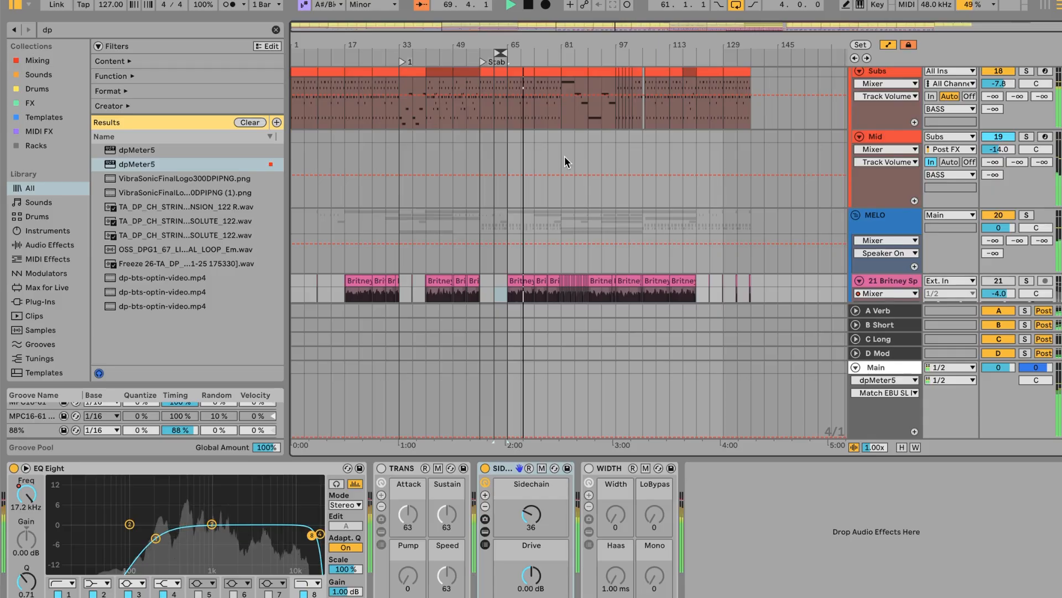
scroll(564, 156, "down", 5)
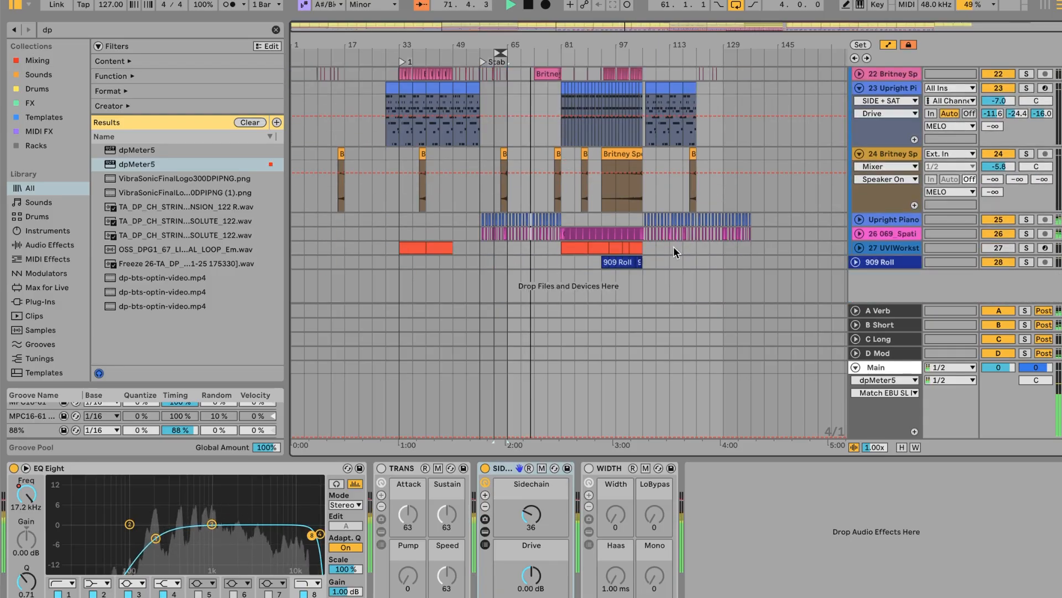
left_click(860, 248)
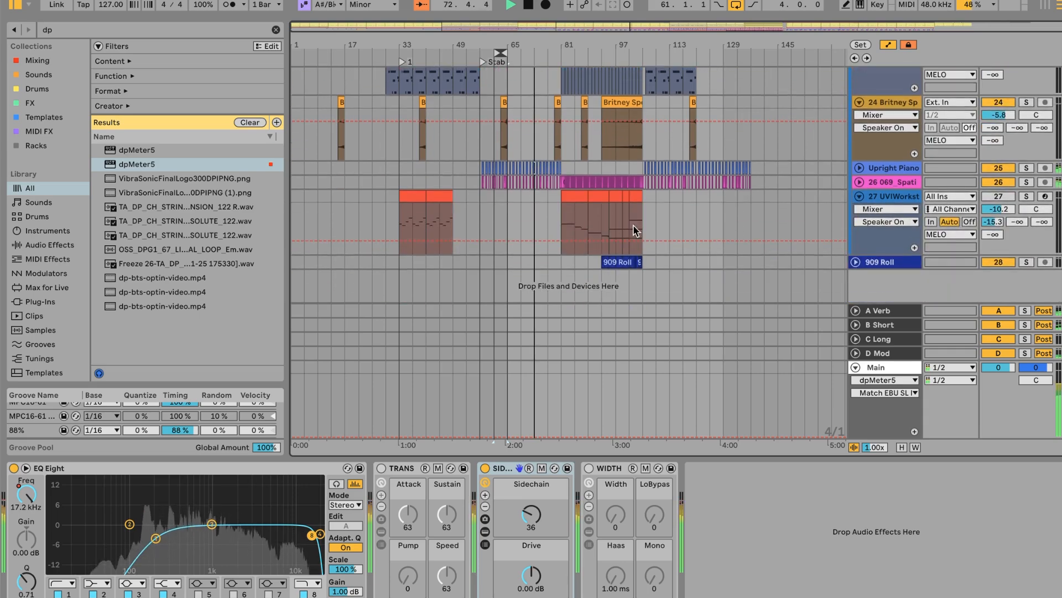
left_click(557, 217)
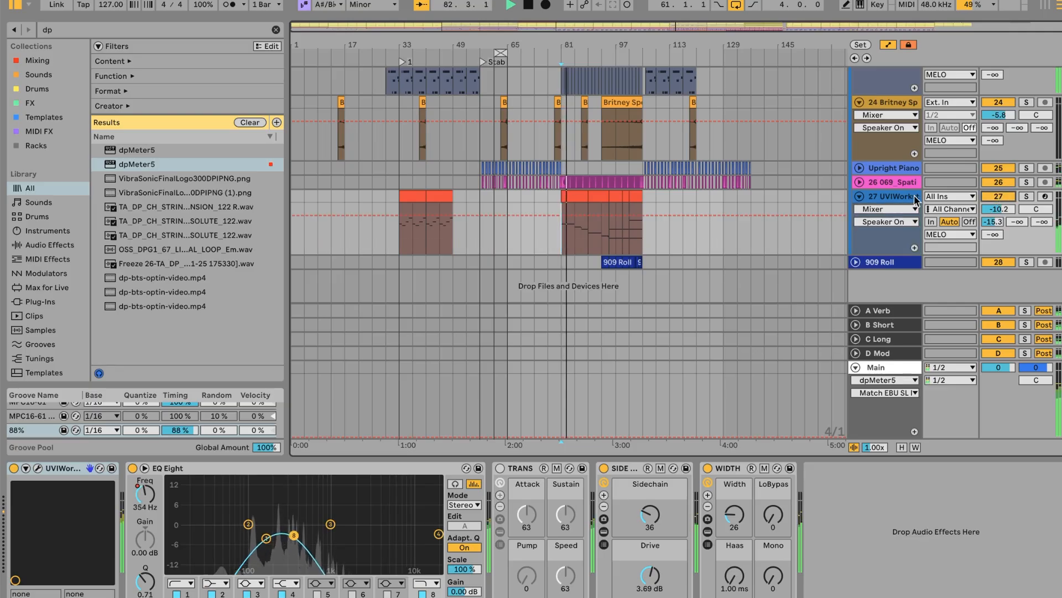
Step: Audition UVIWorkstation track 27 in solo, select the track, and compare its clip placement with the arrangement's sections and other MELO tracks
left_click(1027, 195)
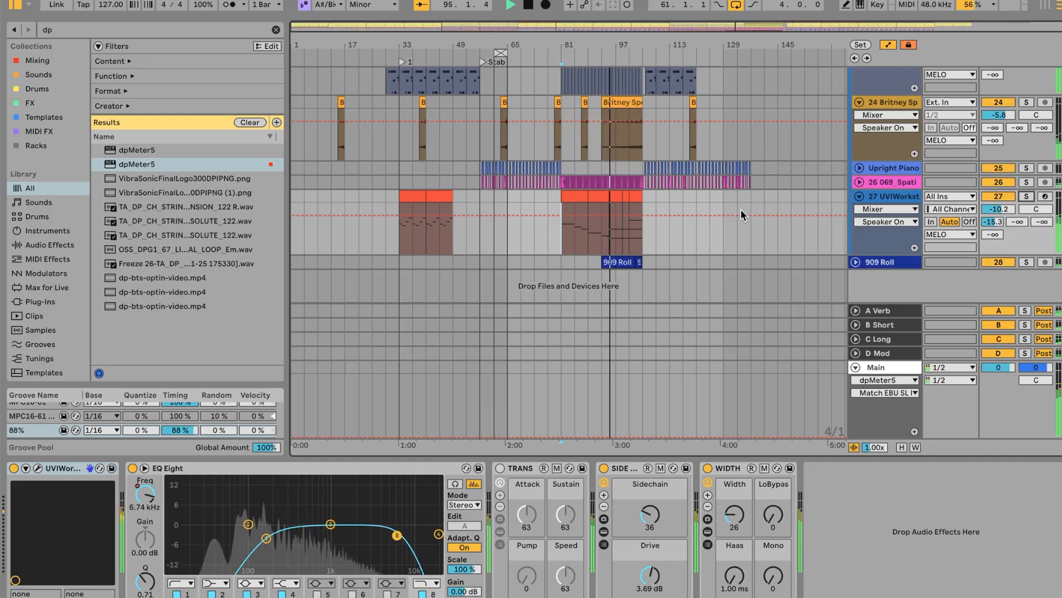
left_click(901, 198)
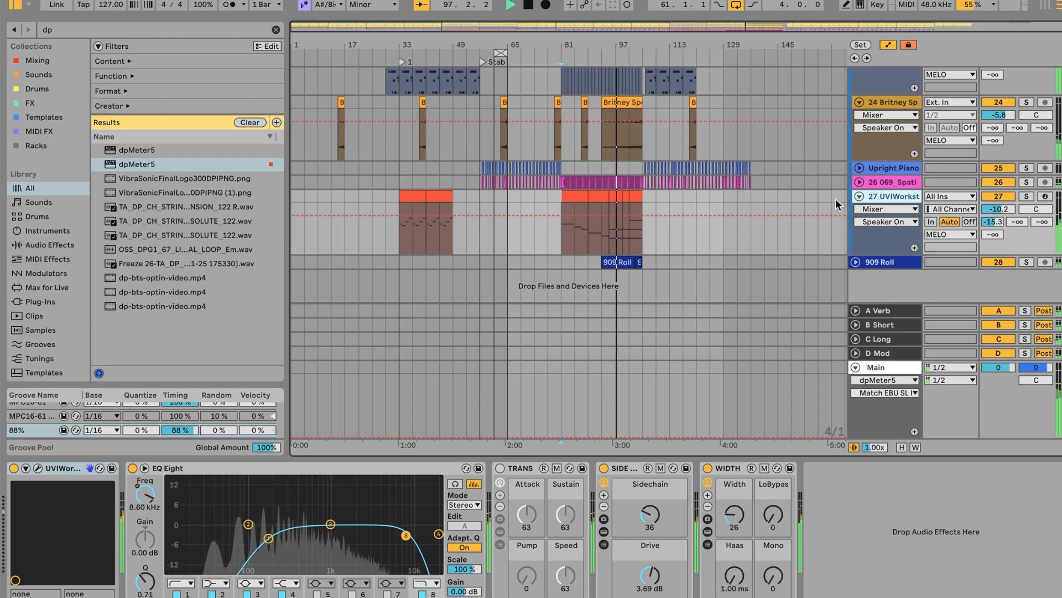
scroll(582, 193, "up", 5)
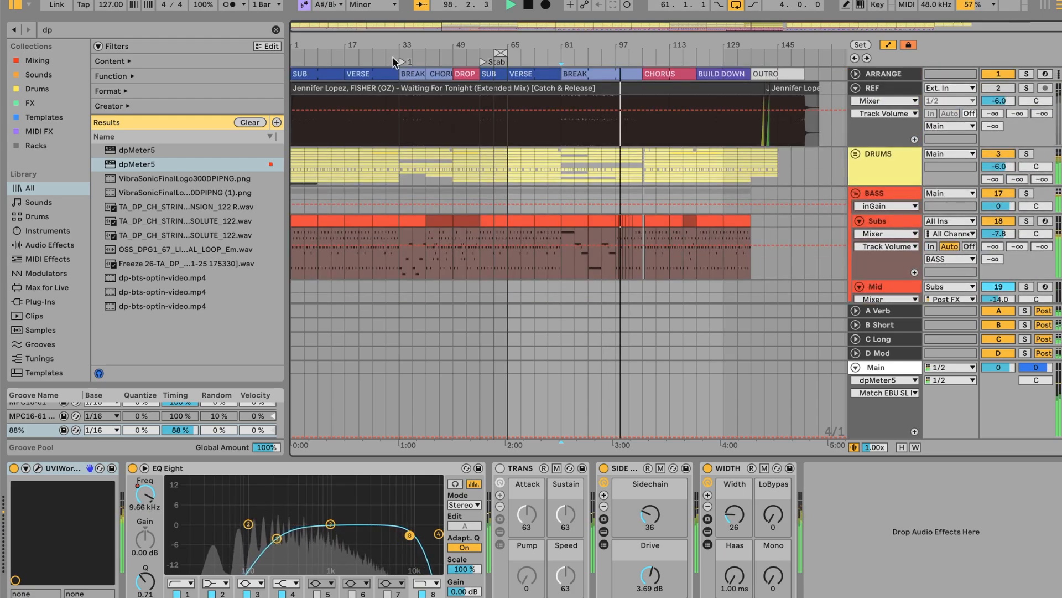
scroll(541, 122, "down", 6)
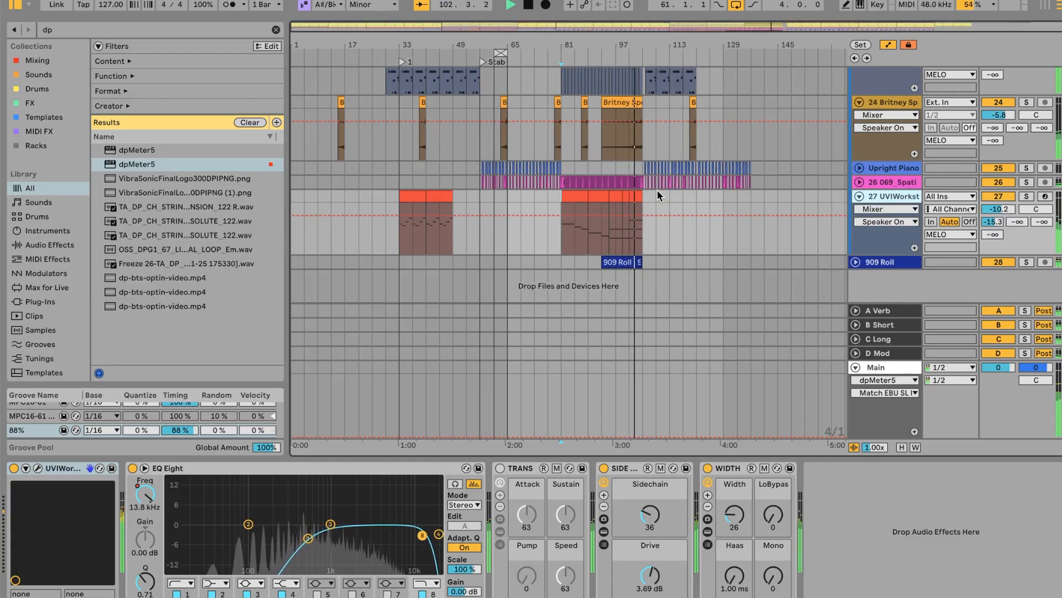
scroll(656, 189, "up", 1)
scroll(656, 189, "up", 6)
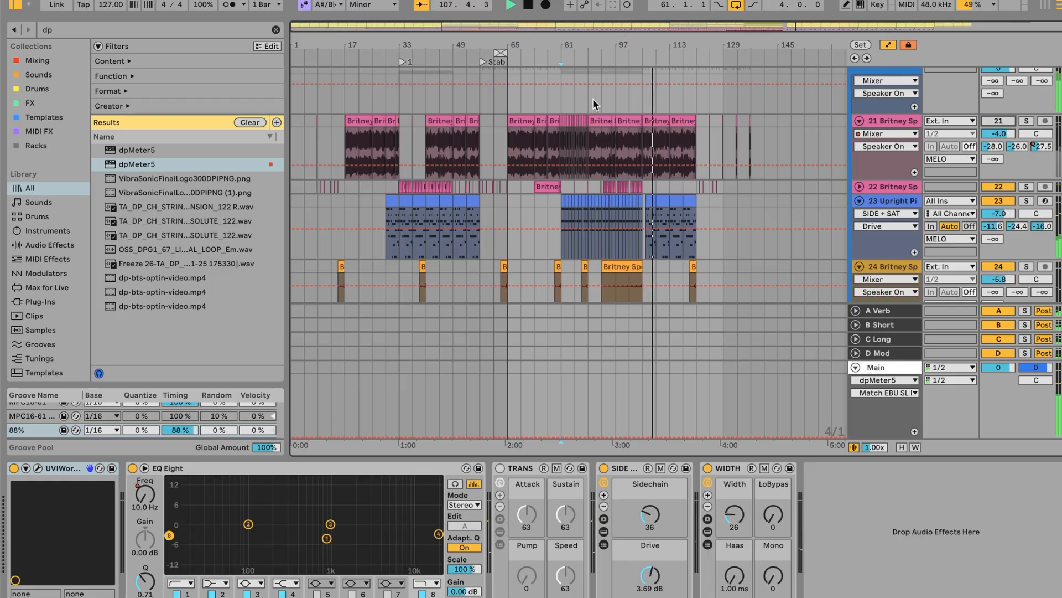
scroll(592, 99, "down", 6)
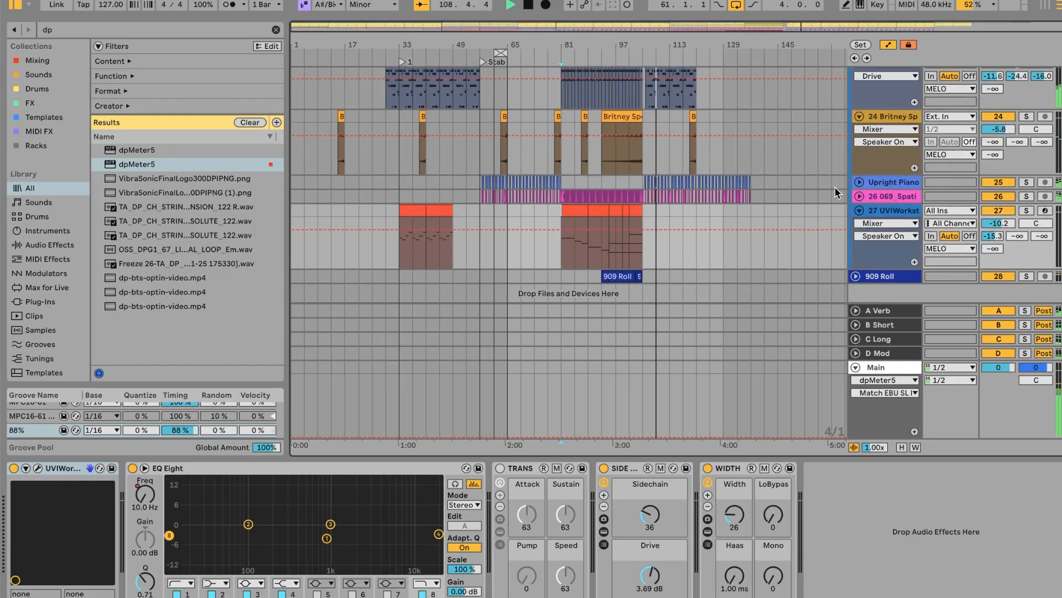
Step: Unfold Spatial track 26, audition it in solo from bar 81, and clear the solo
left_click(859, 196)
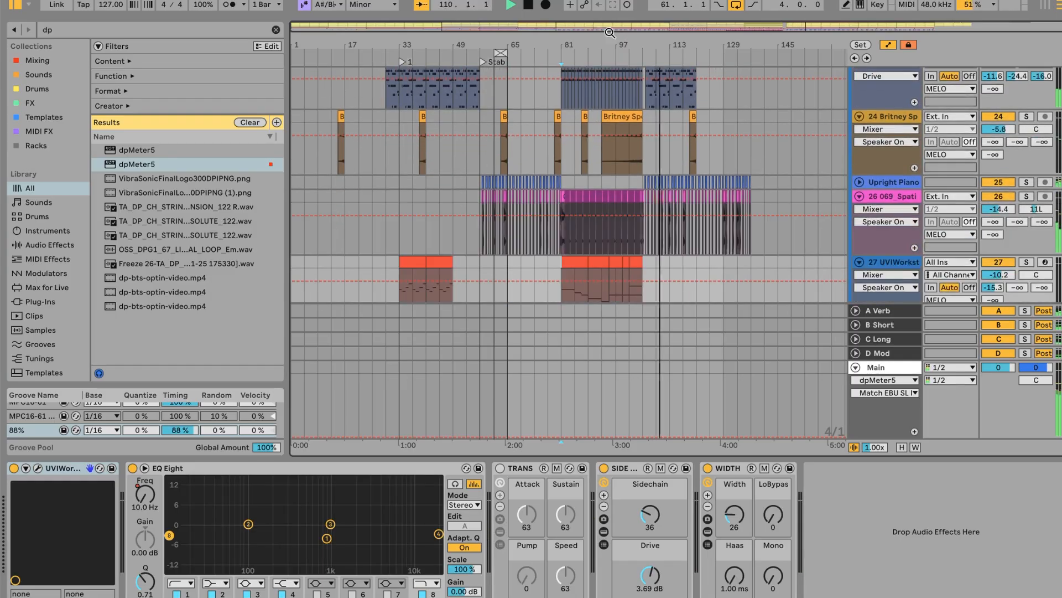
scroll(587, 44, "up", 5)
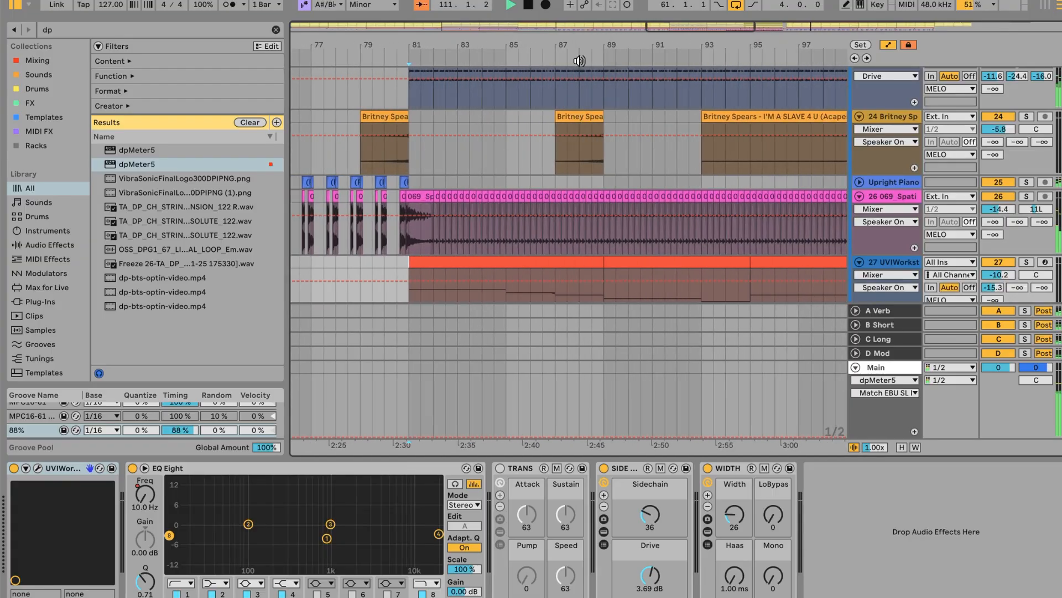
left_click(413, 188)
left_click(413, 182)
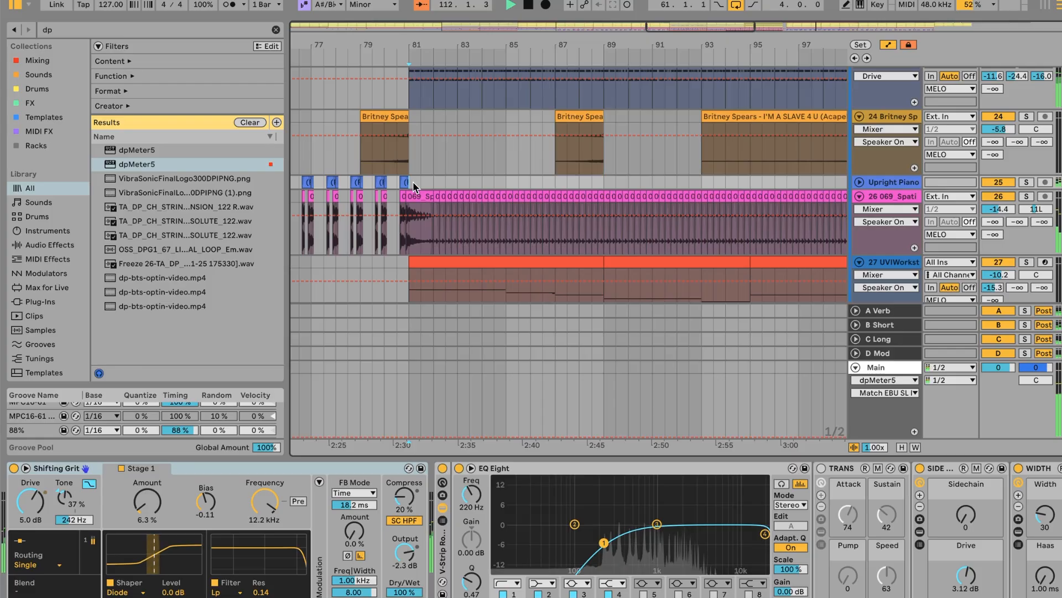
left_click(1026, 196)
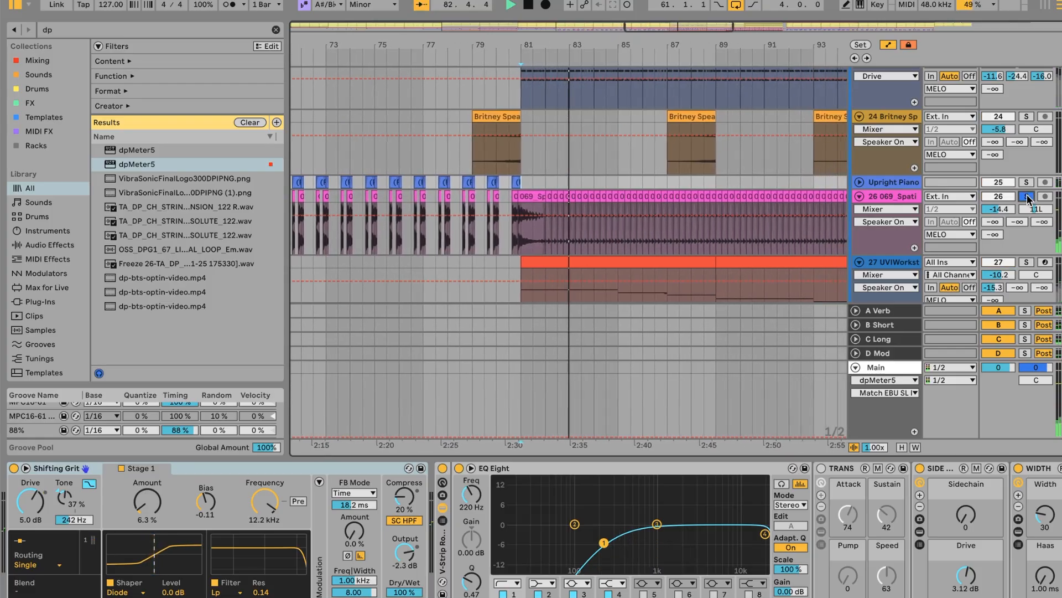
left_click(1026, 197)
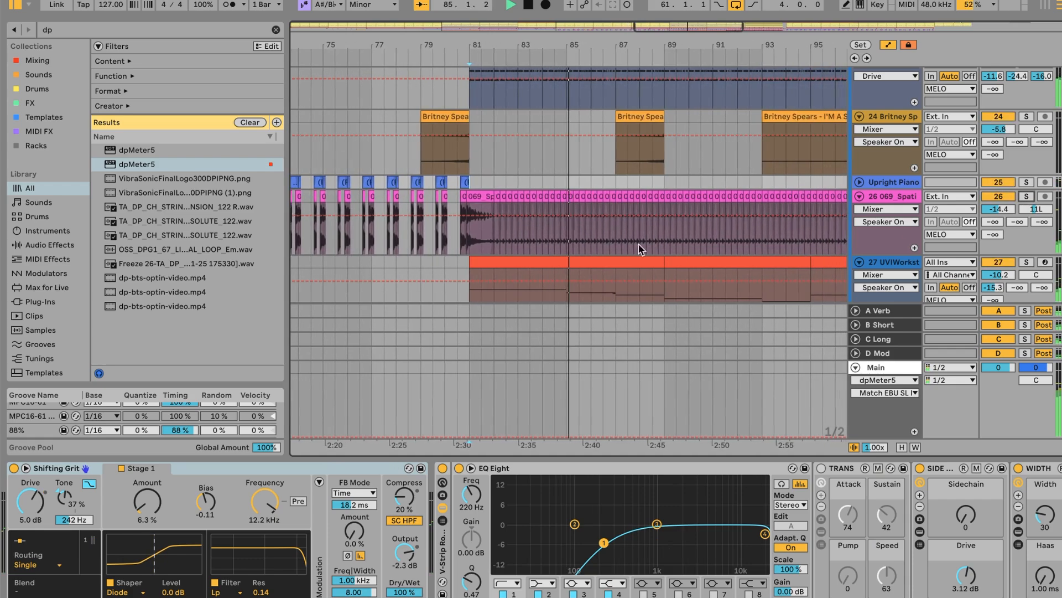
Step: Audition Upright Piano track 23 in solo from the start of its clips at bar 81
scroll(636, 270, "up", 3)
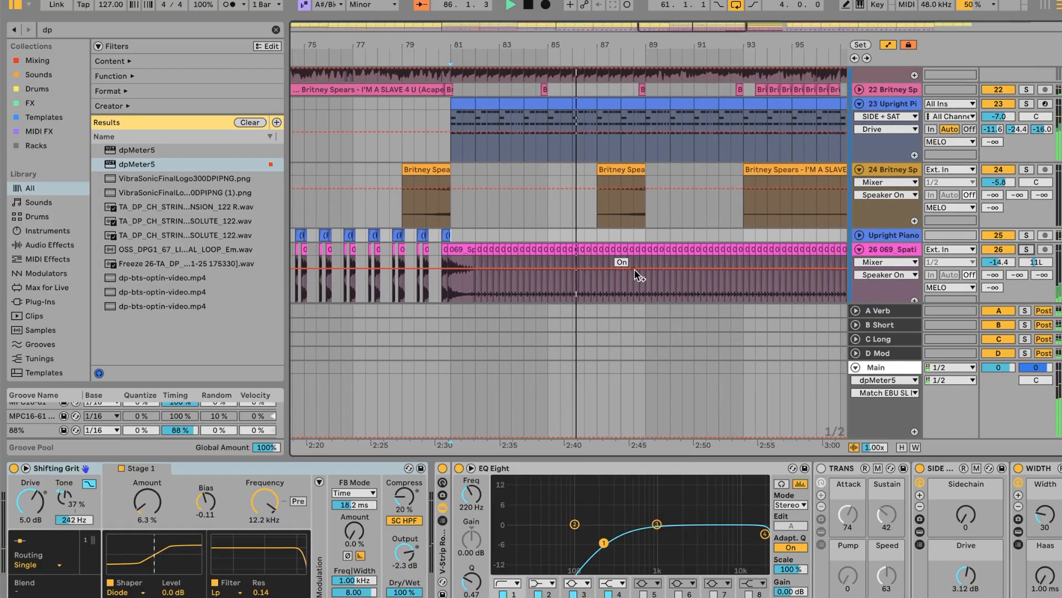
scroll(635, 270, "up", 3)
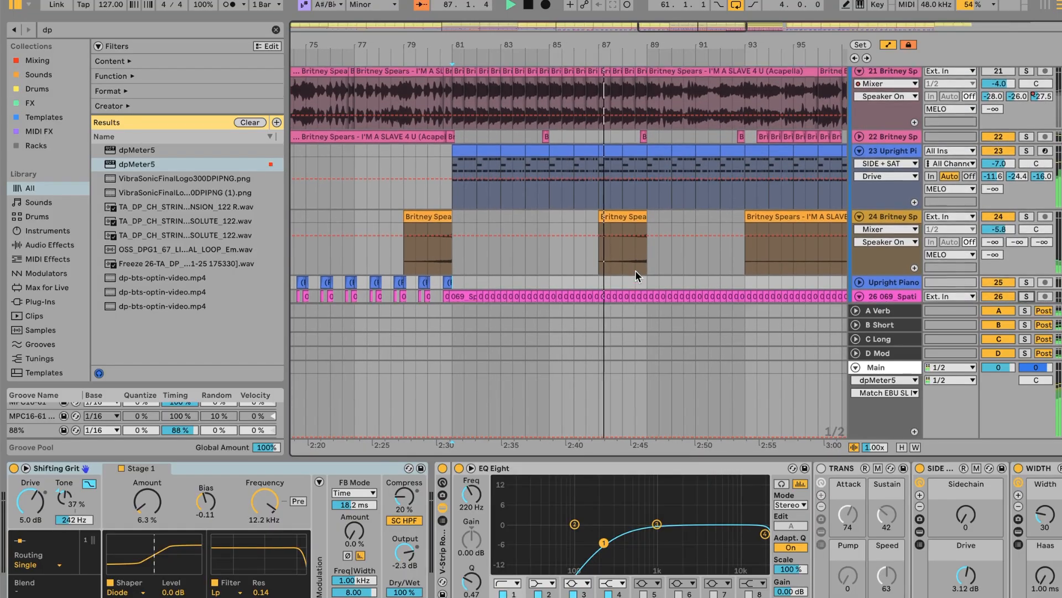
left_click(449, 167)
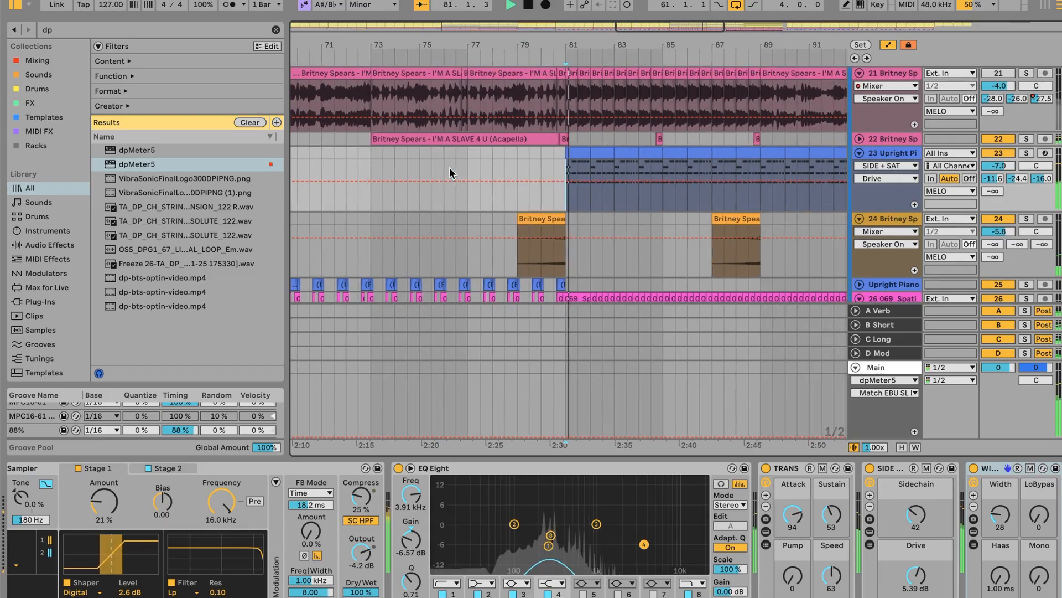
left_click(1026, 153)
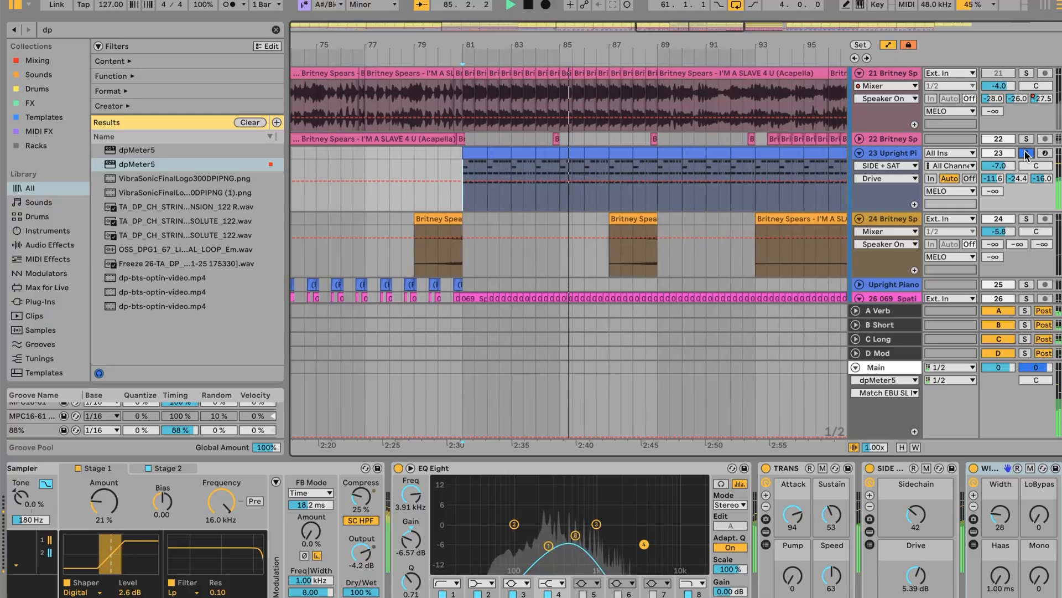
Step: Clear the solo and switch vocal track 21 on and off to compare the mix with and without it
scroll(682, 142, "up", 1)
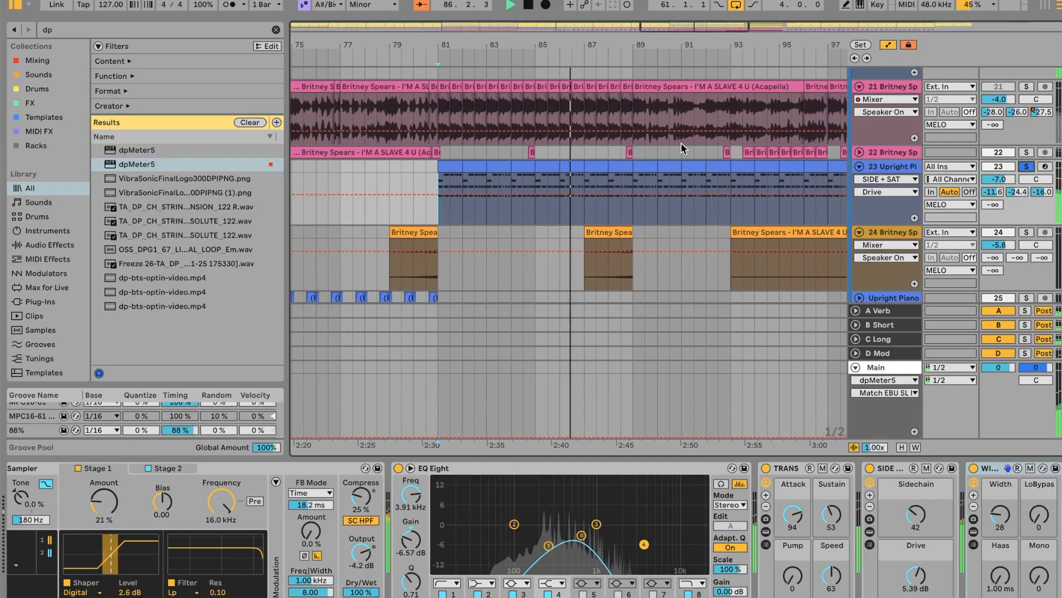
left_click(1026, 86)
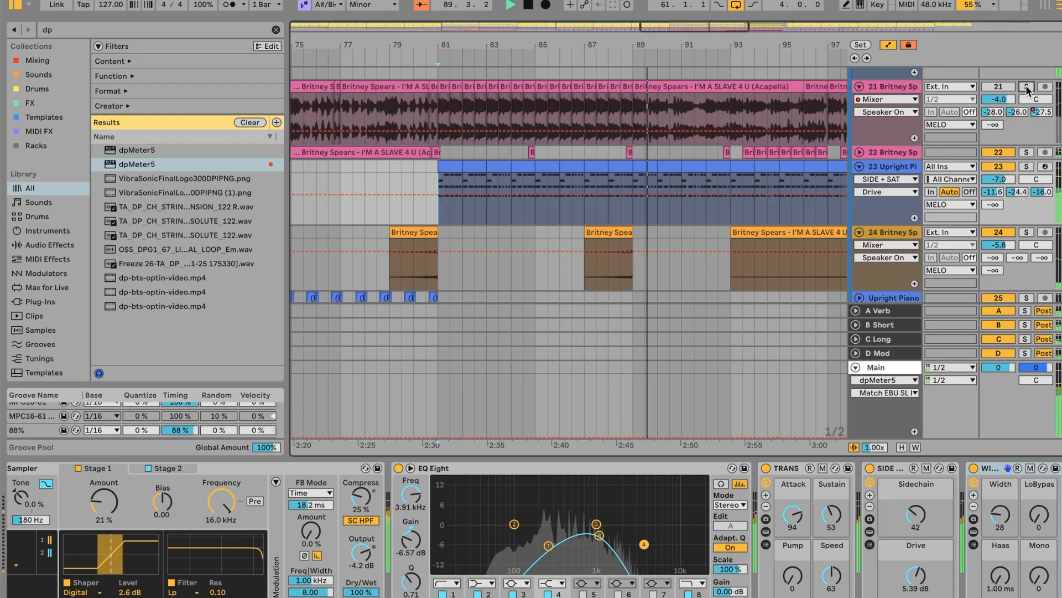
left_click(999, 87)
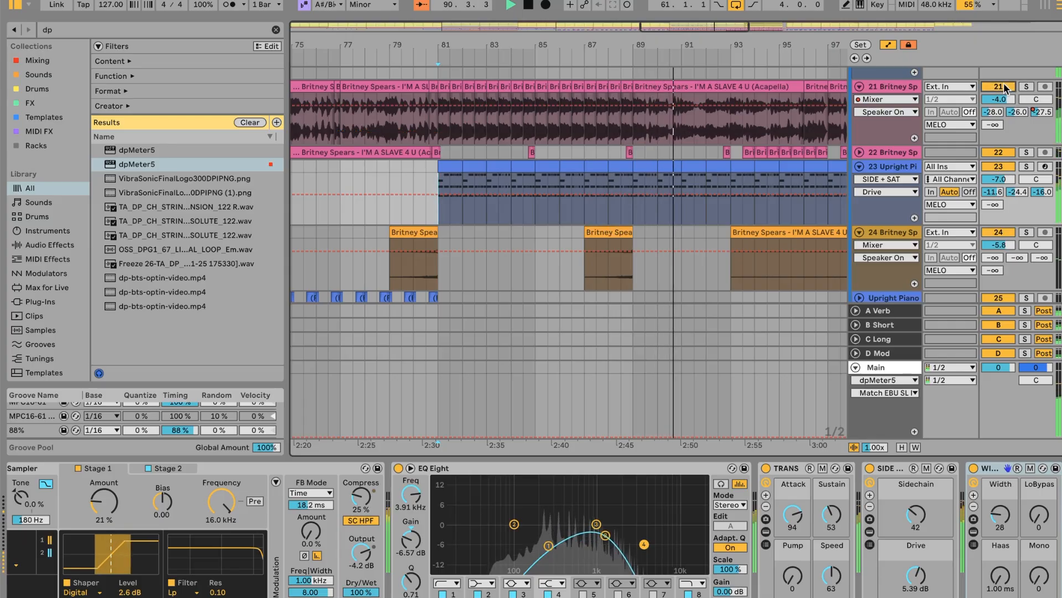
left_click(999, 87)
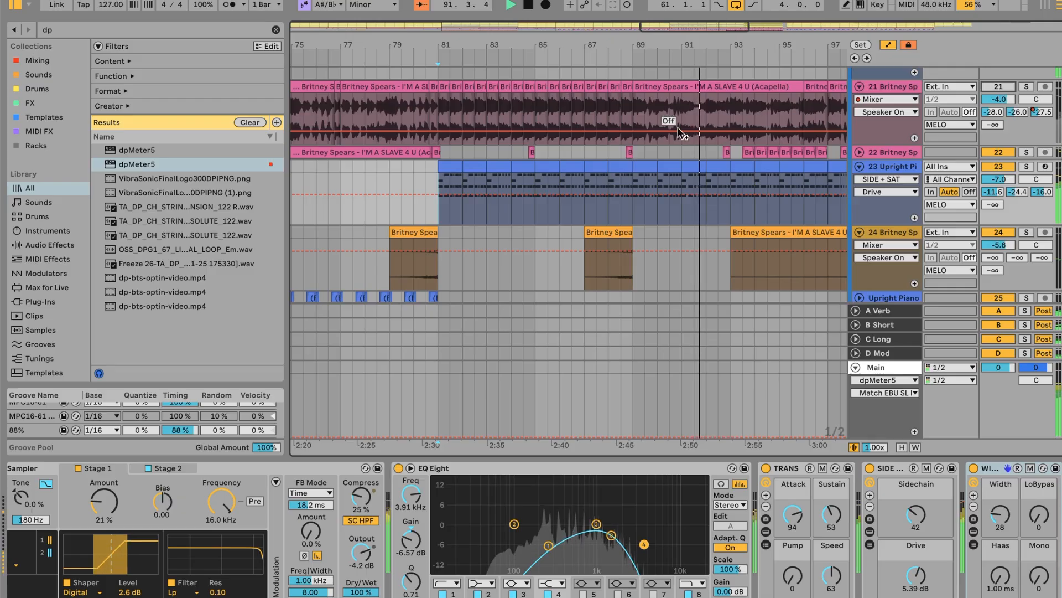
Step: Examine how the drums, bass and MELO clips are arranged from the break at bar 81 through the chorus at bar 105
scroll(682, 133, "up", 10)
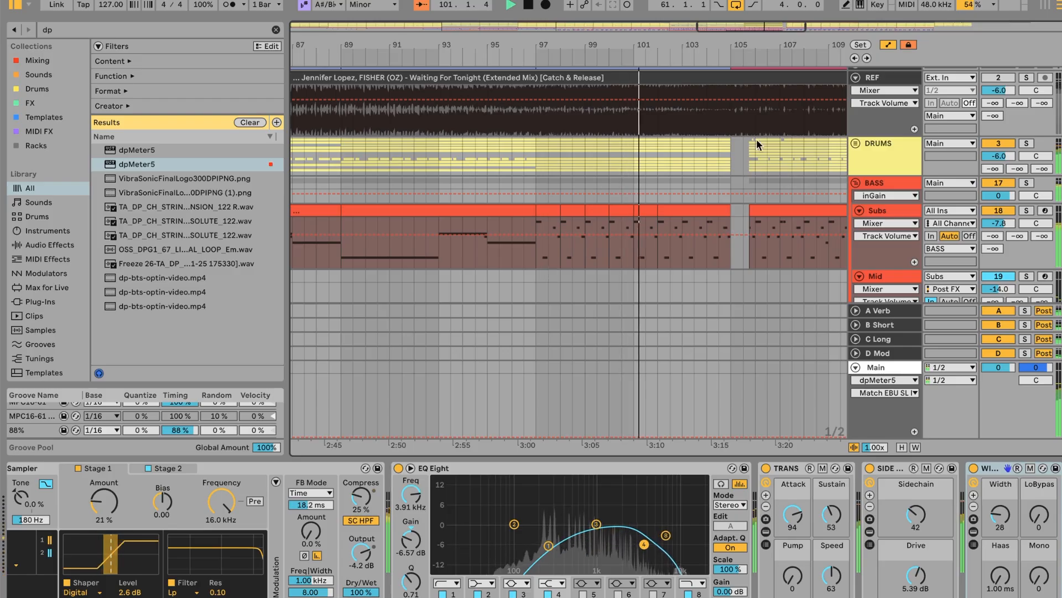
left_click_drag(639, 48, 639, 16)
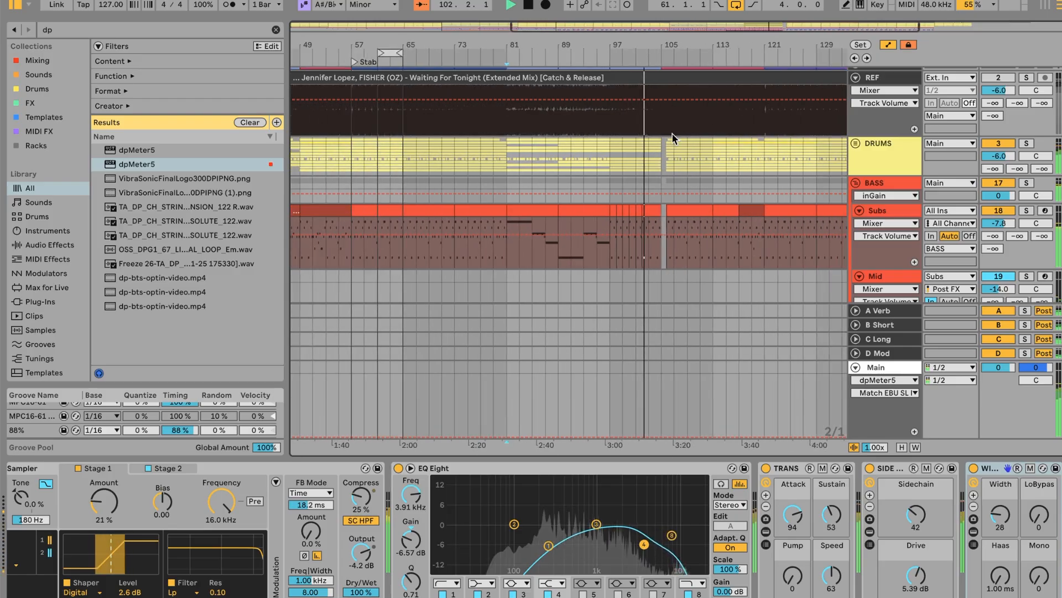
scroll(671, 132, "down", 6)
scroll(671, 133, "down", 3)
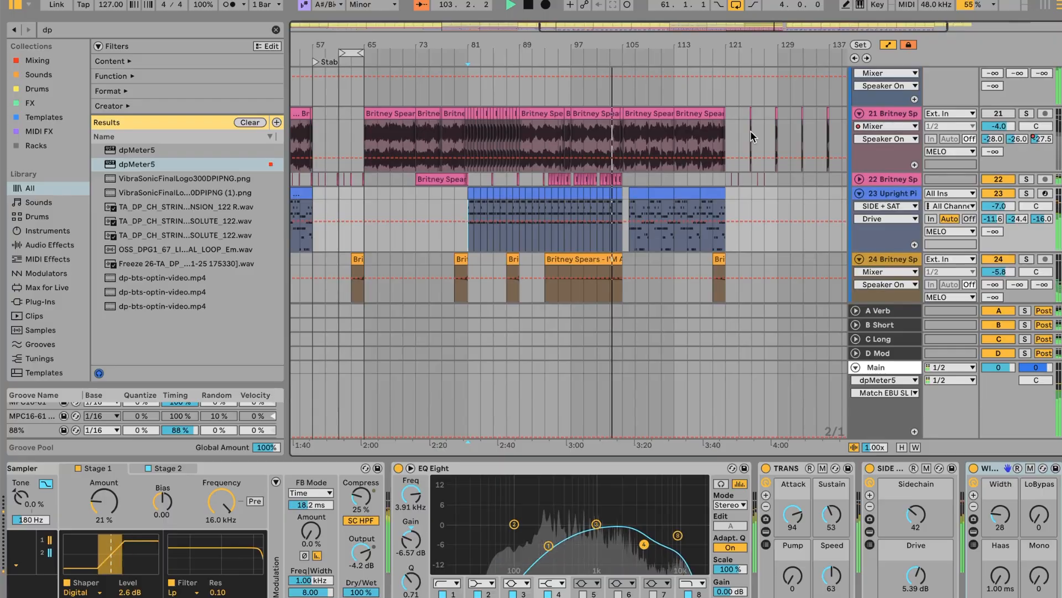
scroll(751, 130, "down", 3)
scroll(751, 130, "down", 2)
scroll(751, 131, "up", 12)
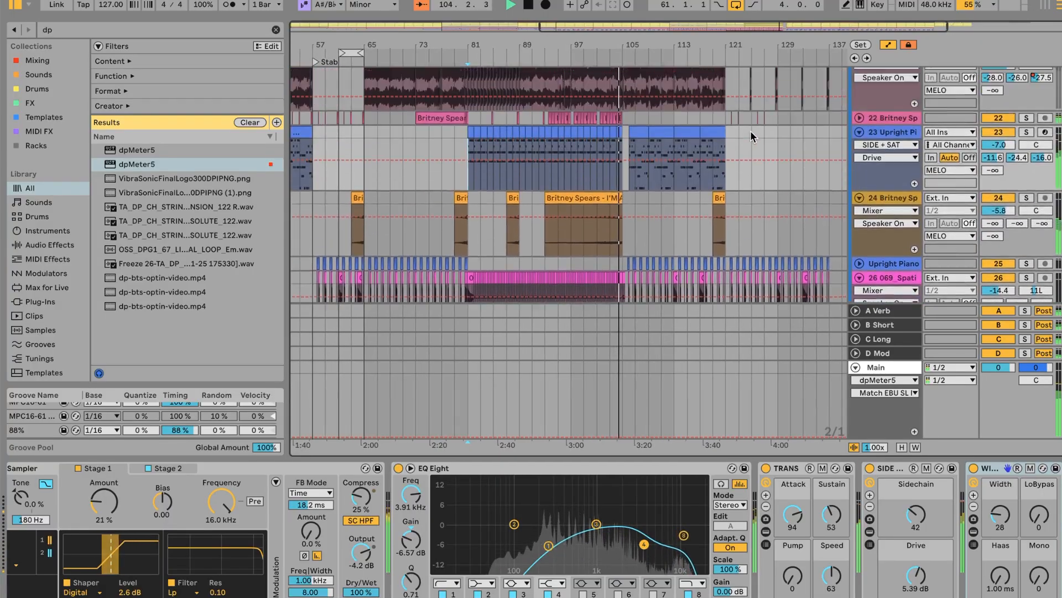
scroll(750, 130, "up", 1)
Step: Fold the BASS group and select the MELO group to view its device chain
left_click_drag(613, 48, 613, 40)
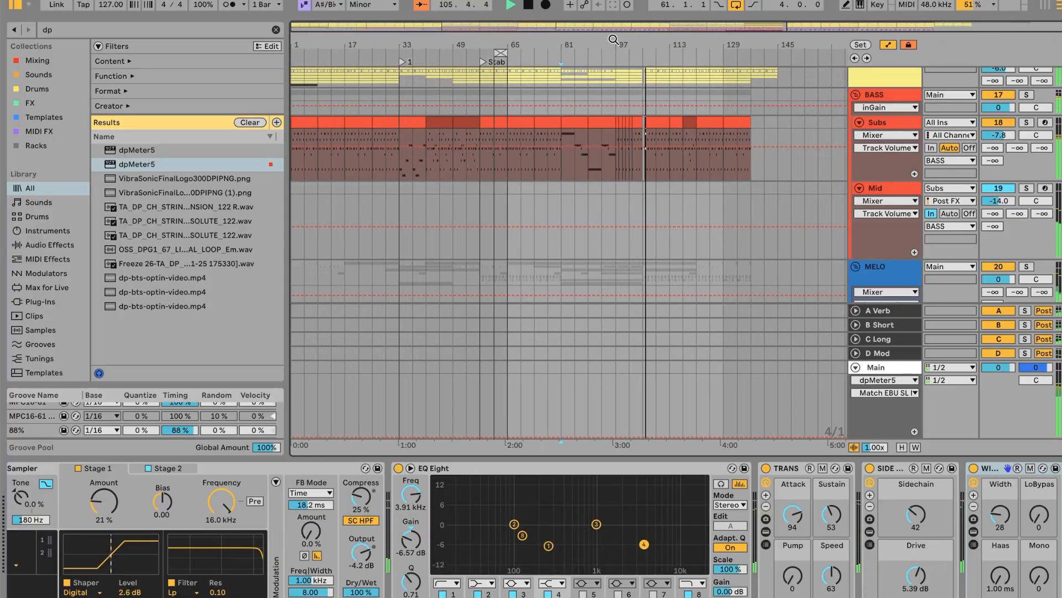
left_click(857, 95)
left_click(855, 115)
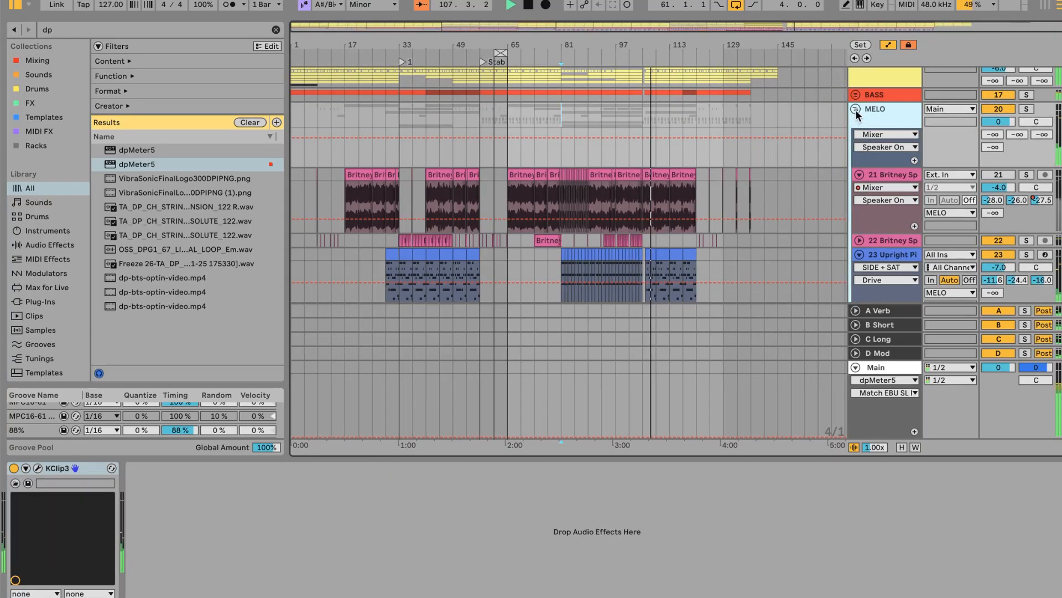
Step: Fold the MELO group to bring the full arrangement overview back into view
left_click(856, 109)
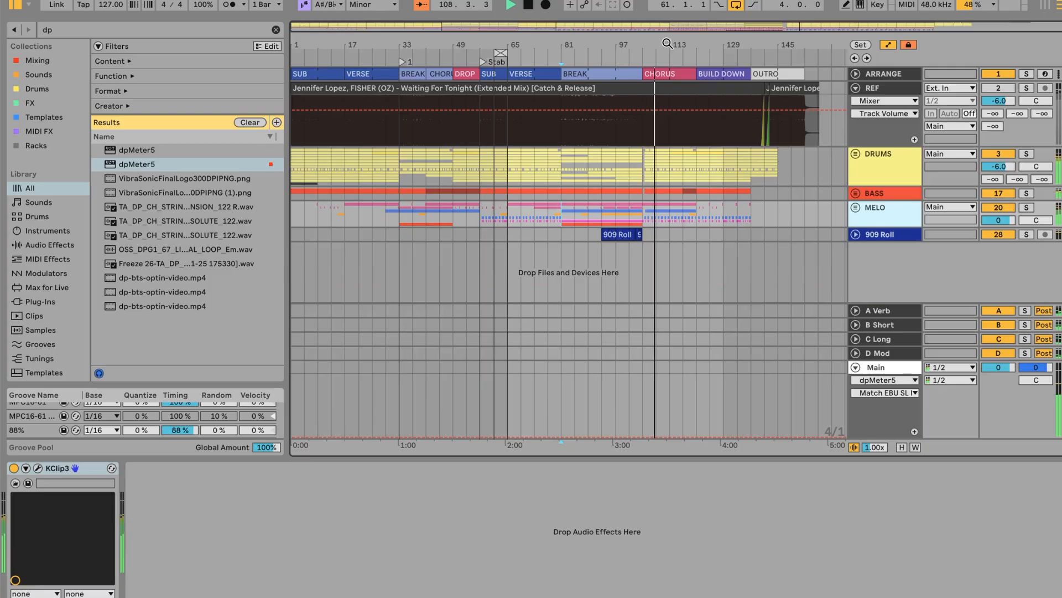
left_click_drag(606, 42, 605, 42)
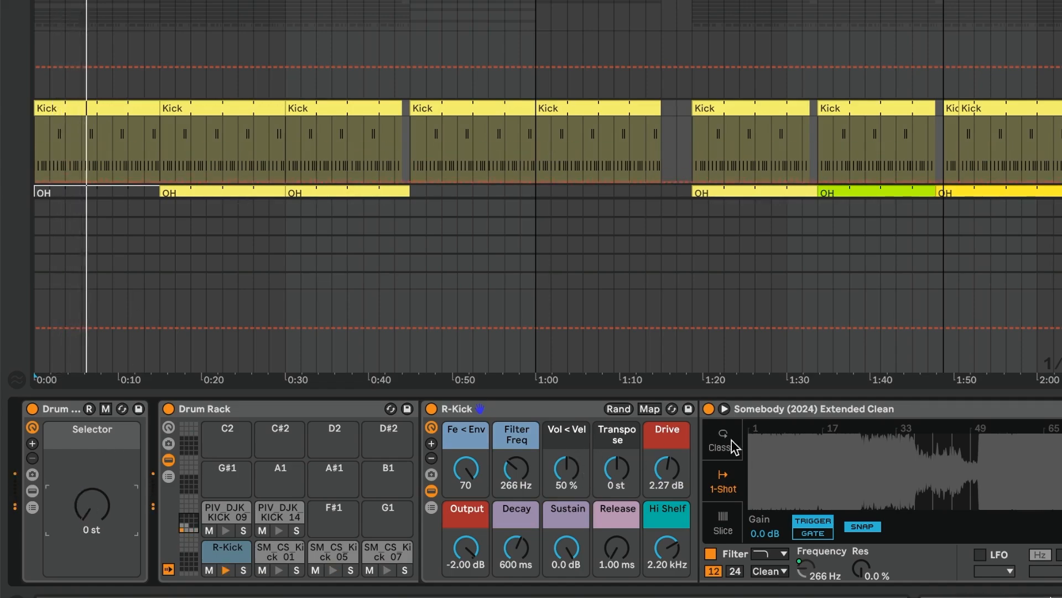
Step: Examine the 128 BPM project's arrangement across its drum, bass, MELO, VOX and FX tracks around the Verse and Vox sections
left_click_drag(805, 427, 811, 520)
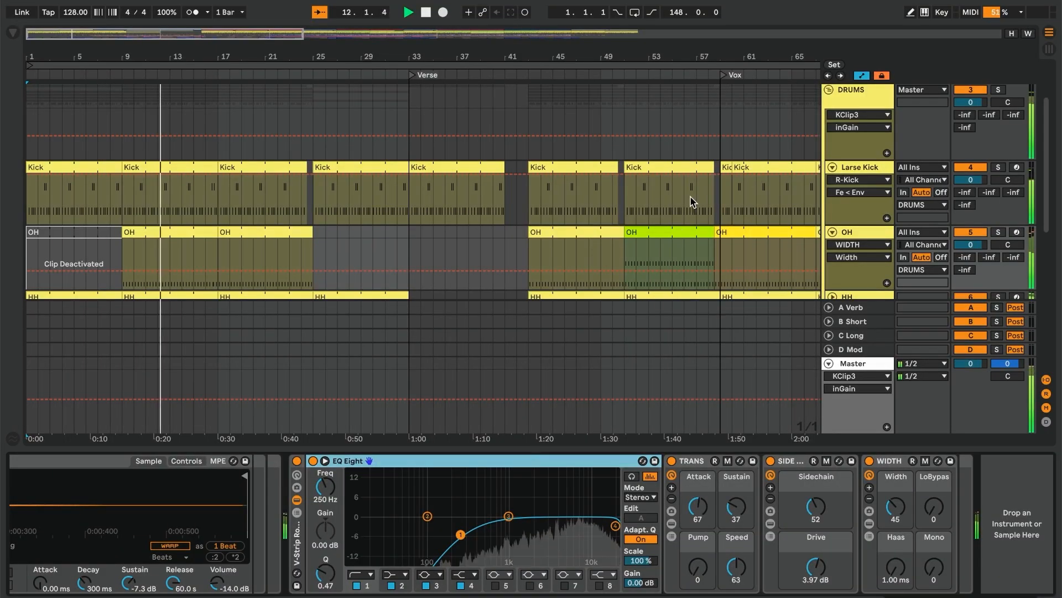
scroll(692, 200, "down", 10)
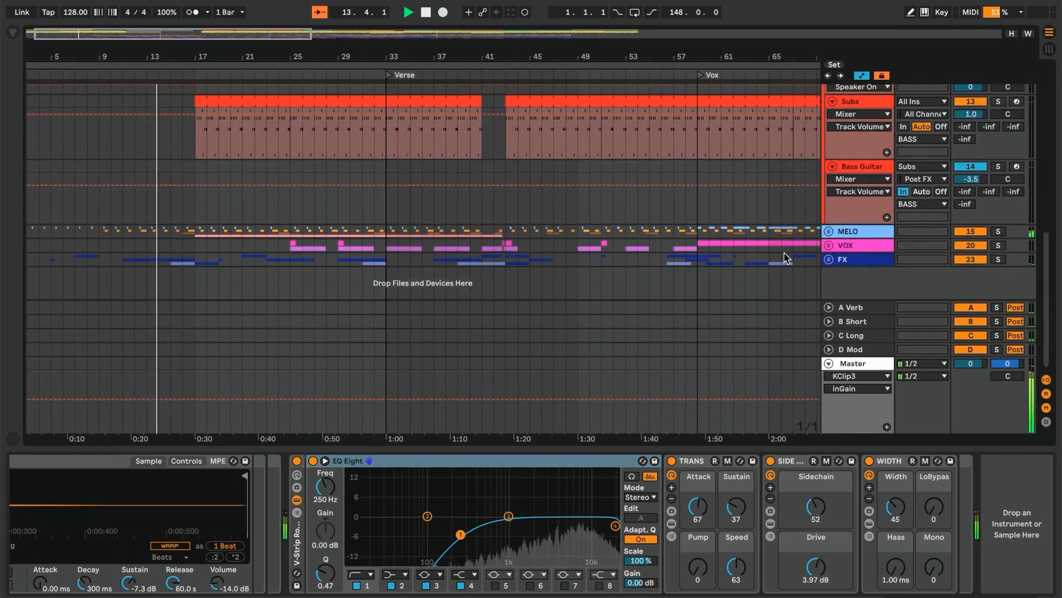
scroll(785, 258, "right", 5)
scroll(786, 257, "up", 8)
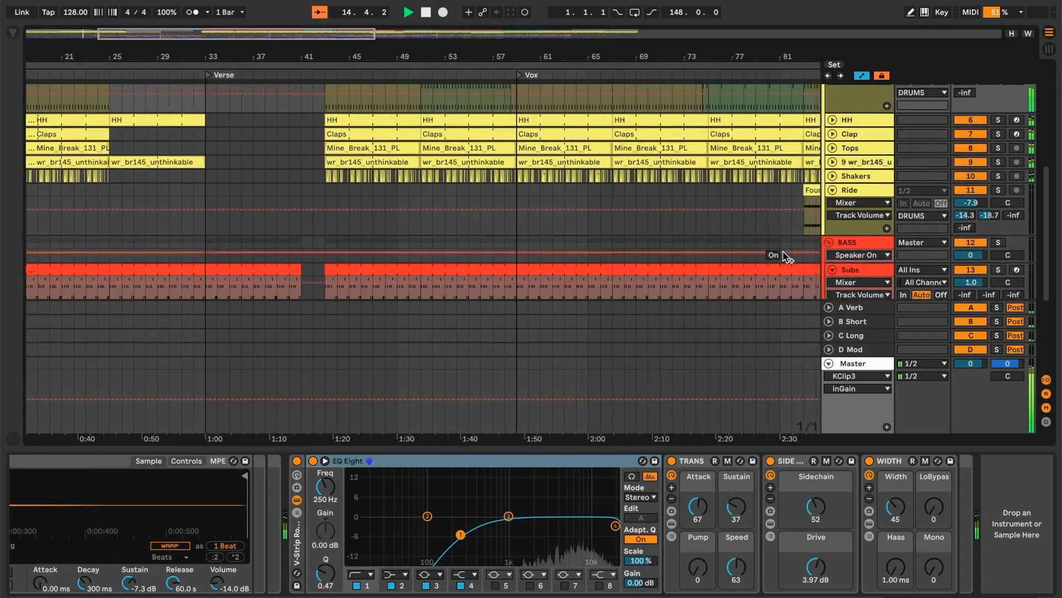
scroll(785, 256, "up", 6)
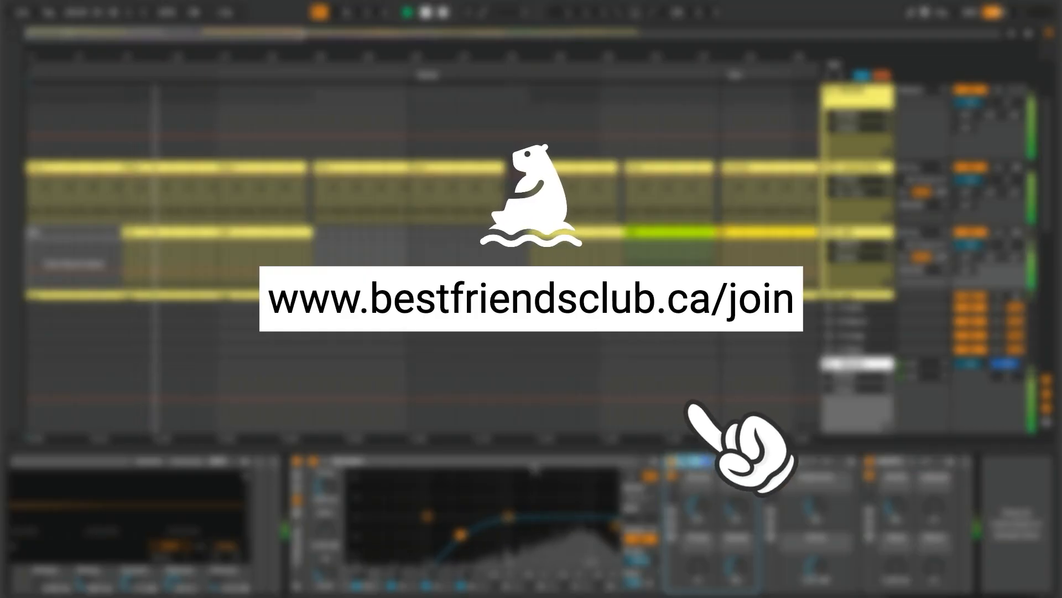
Step: Switch to Beatport and browse the Top 100 chart's titles, genres, tempos and keys down to the lower ranks
left_click(535, 462)
scroll(694, 203, "down", 1)
scroll(691, 203, "down", 5)
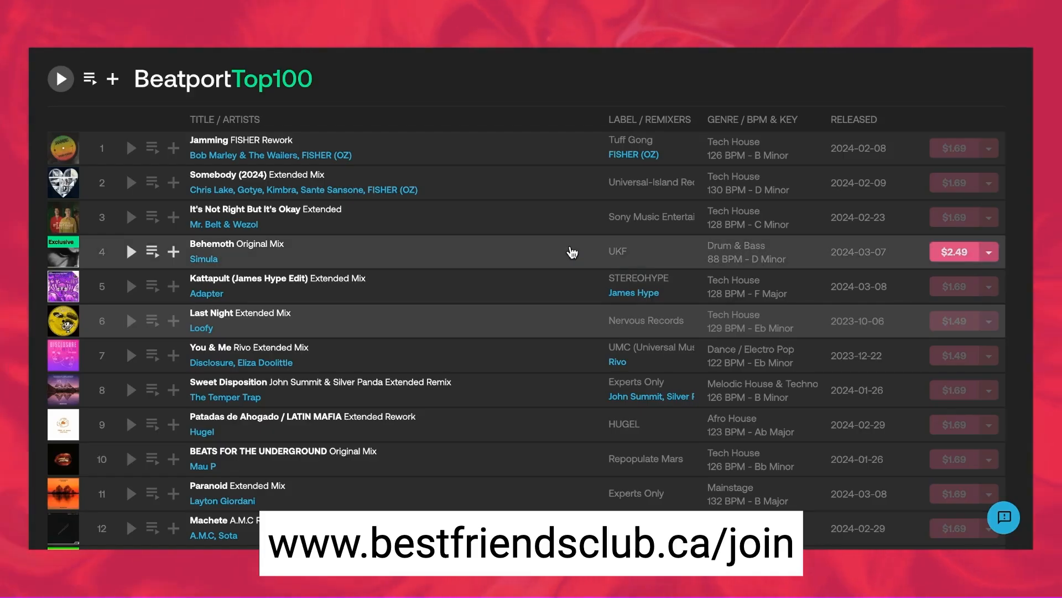
scroll(565, 249, "down", 8)
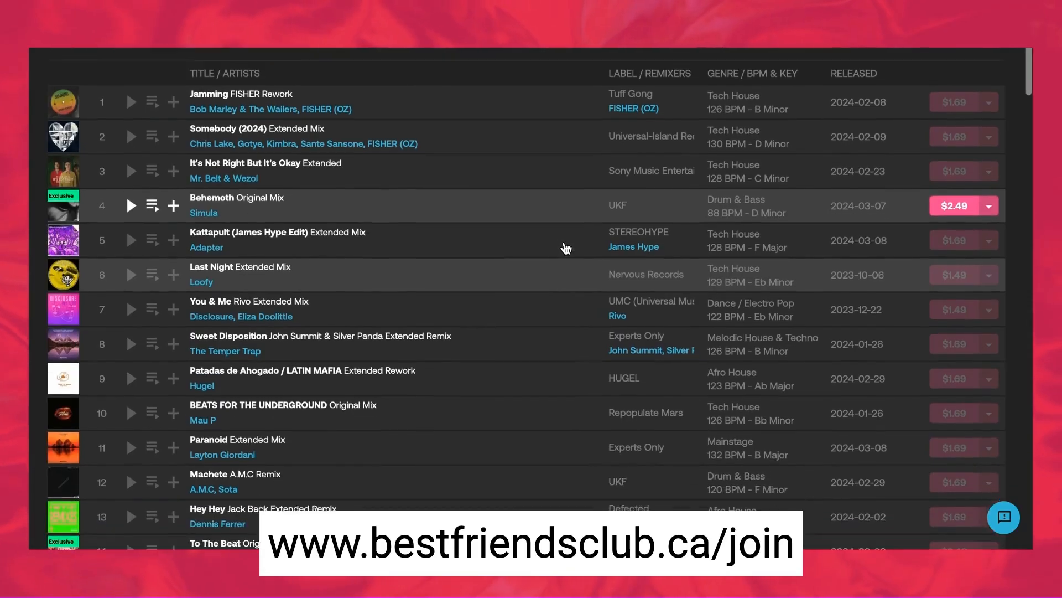
scroll(566, 249, "down", 20)
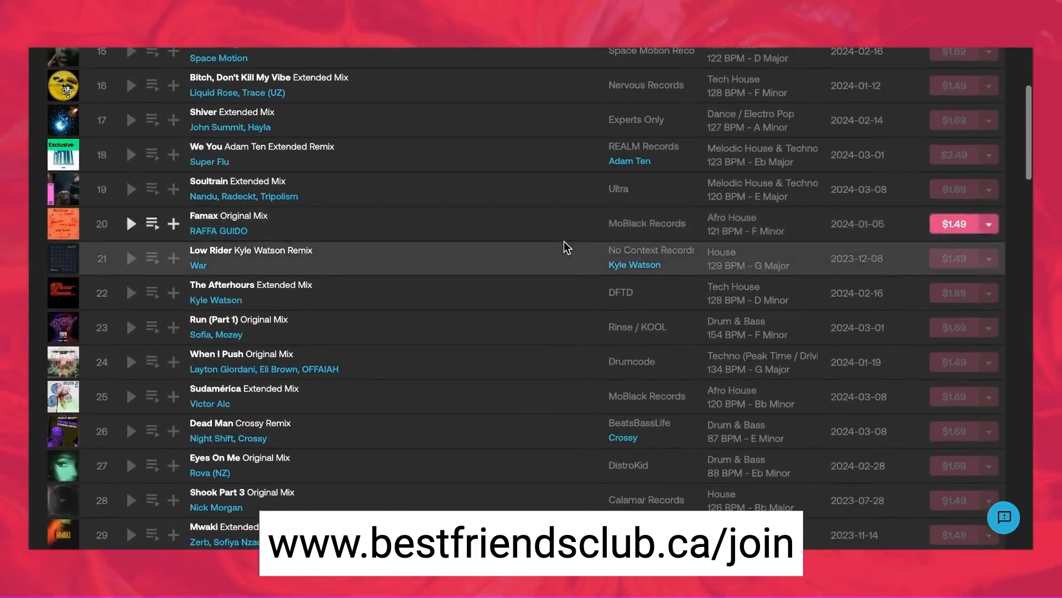
scroll(565, 246, "down", 15)
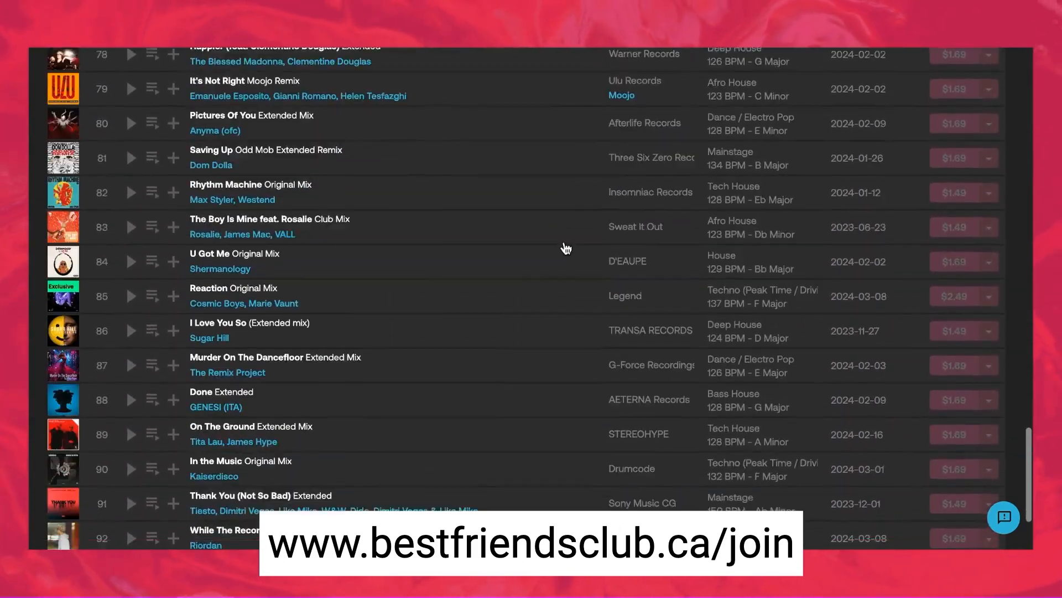